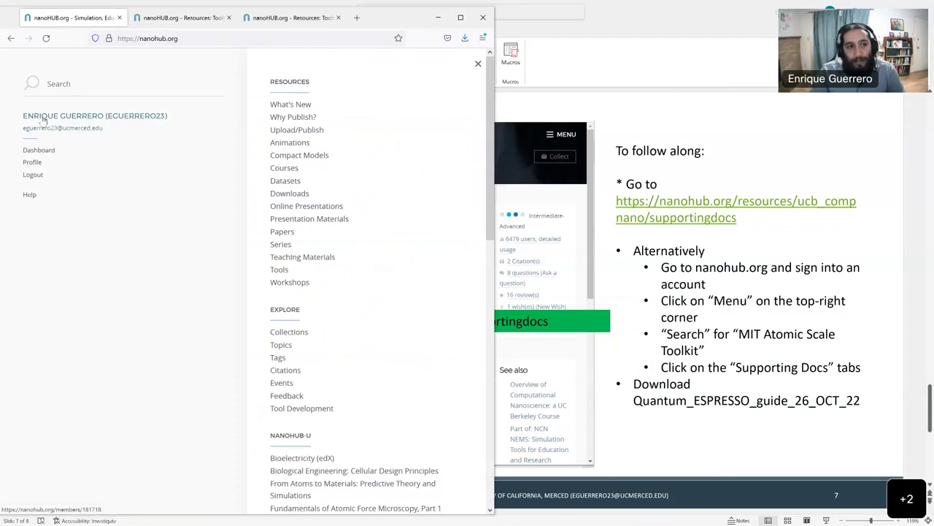
Search nanoHUB for 'MIT Atomic scale toolkit' and open the MIT Atomic-Scale Modeling Toolkit result
left_click(61, 84)
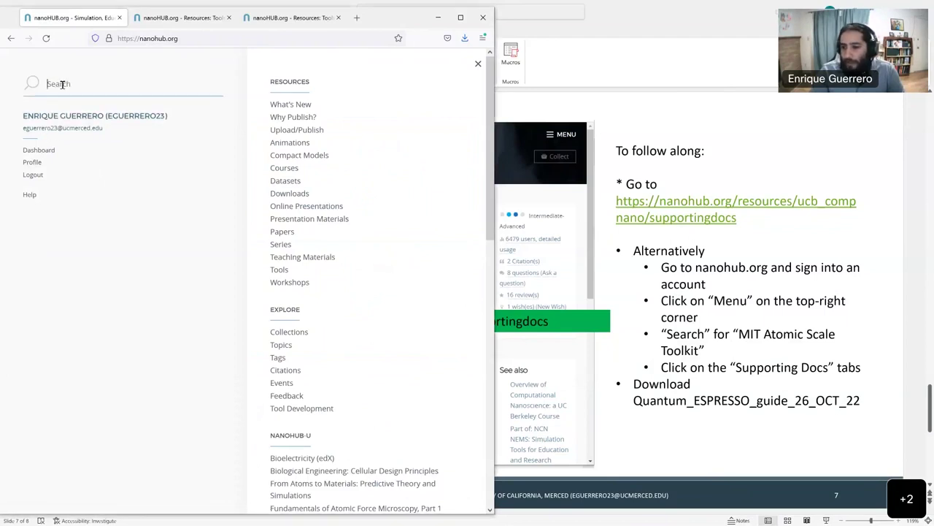
type("MIT Atomic s")
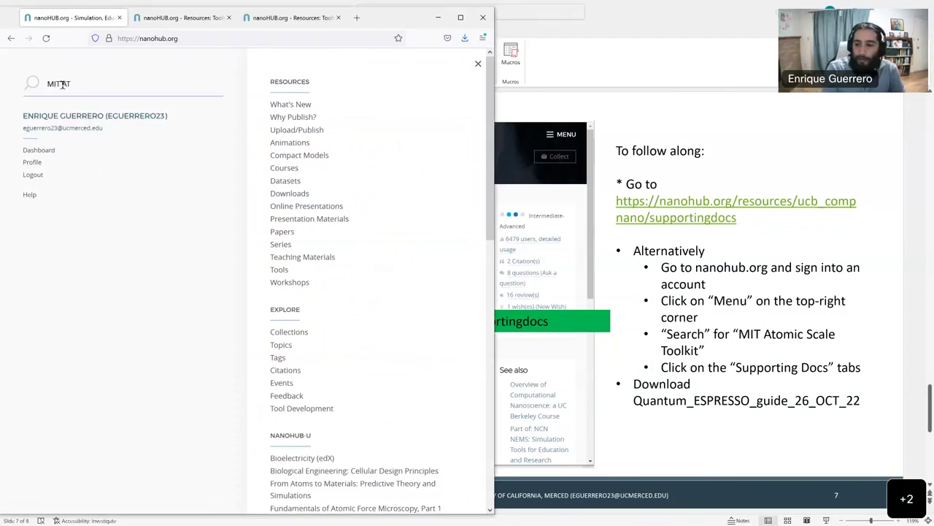
type("cale ")
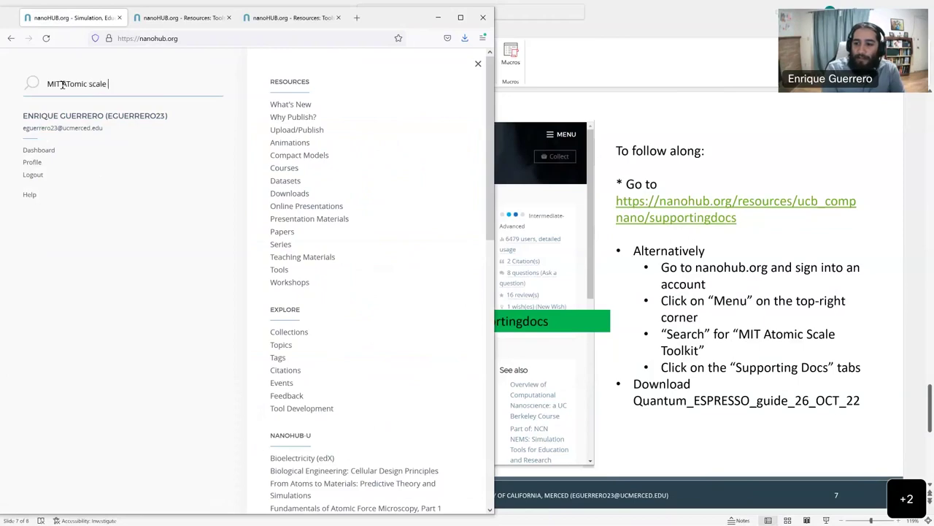
type("toolkit")
key("Return")
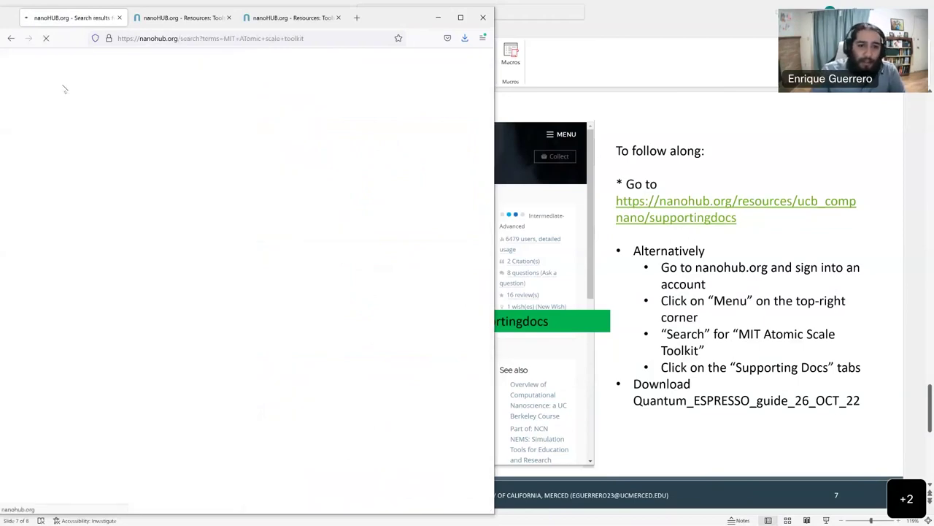
scroll(261, 274, "down", 5)
left_click(254, 284)
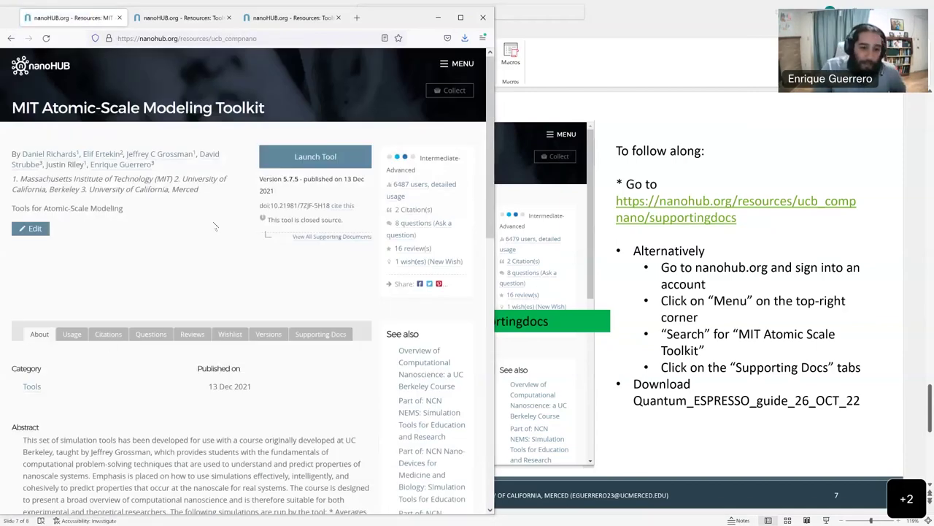
Look through the toolkit's Usage, Citations and Reviews tabs, finishing on Supporting Docs
left_click(73, 336)
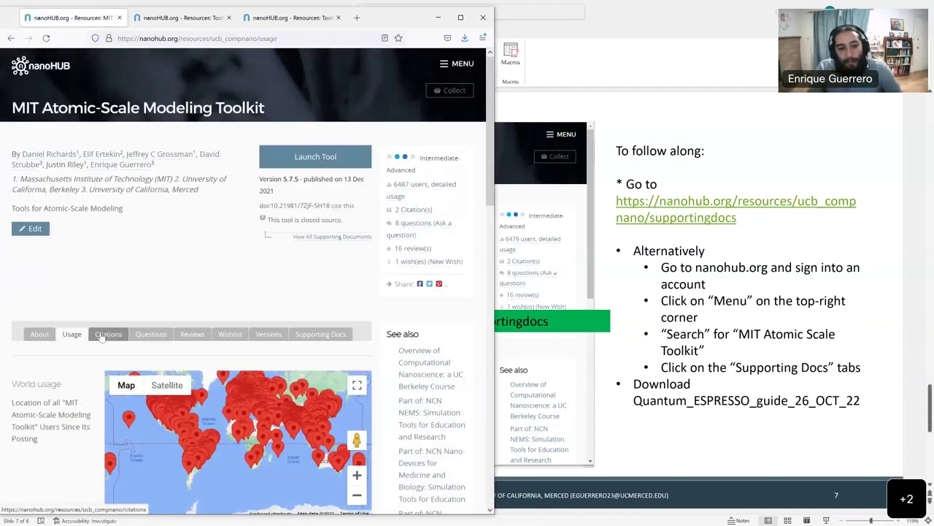
left_click(102, 335)
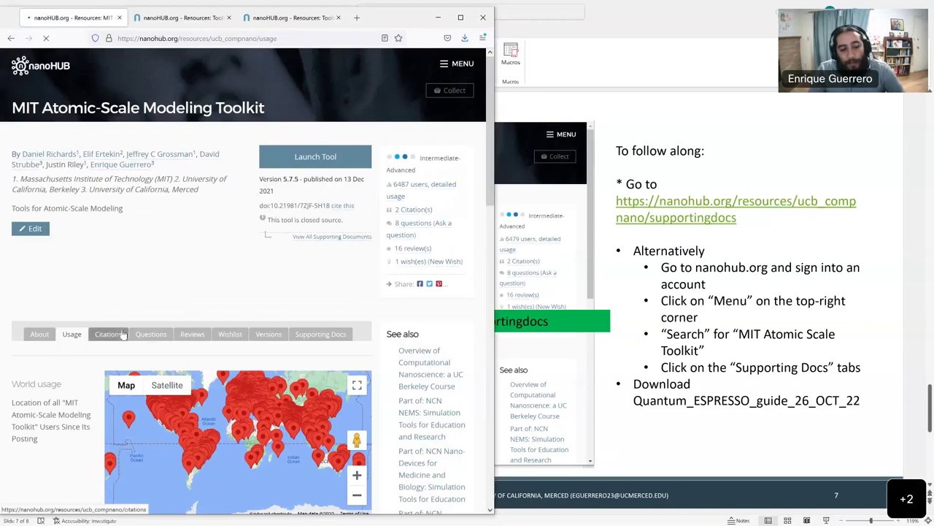
left_click(193, 334)
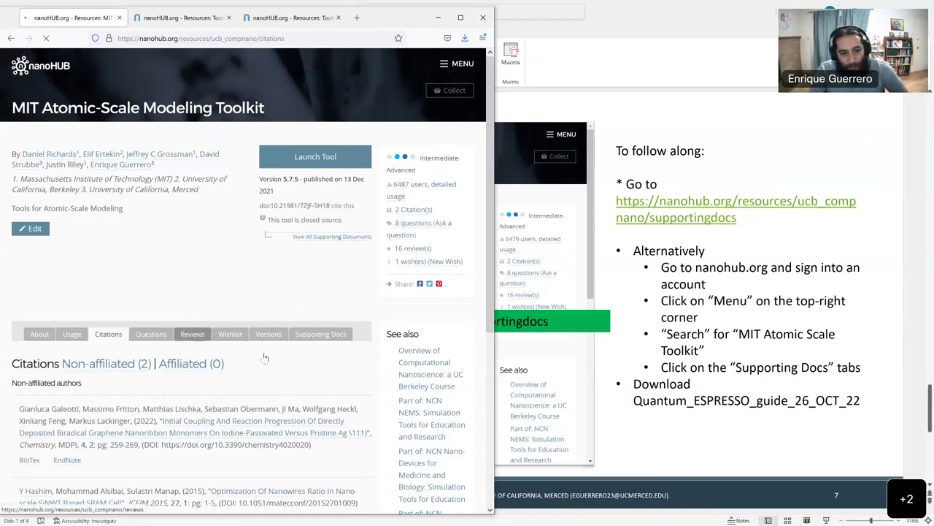
left_click(315, 337)
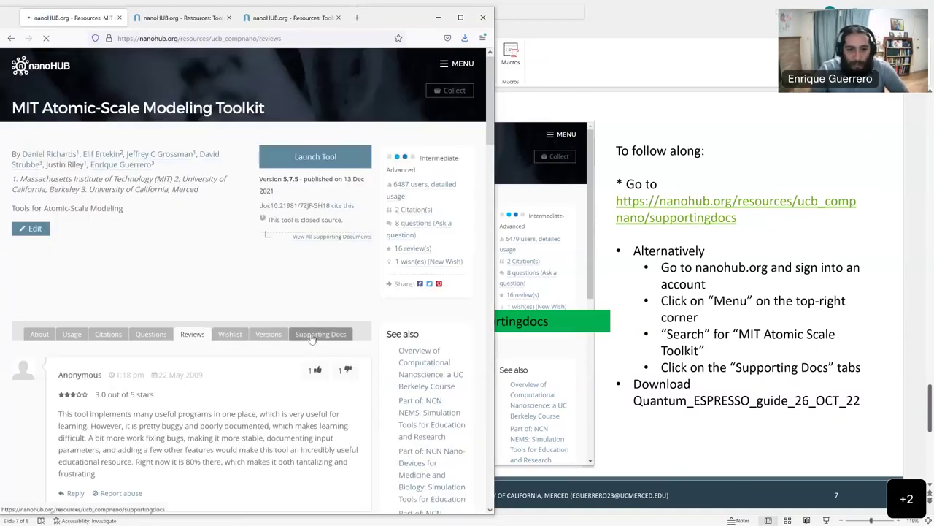
scroll(301, 332, "down", 3)
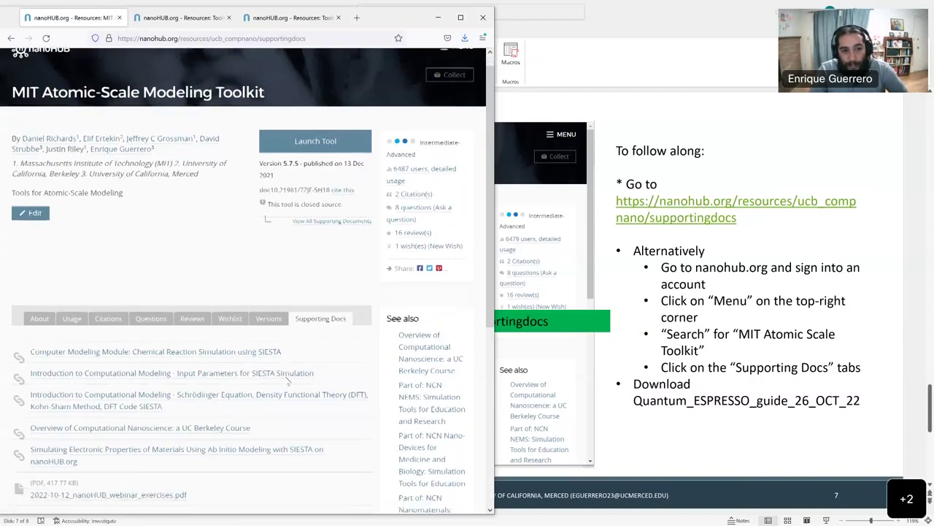
Scroll the Supporting Docs list and highlight the last files, including QESPRESSO_with_MIT_AST_Intro_26_OCT_2022.pdf
scroll(298, 330, "down", 4)
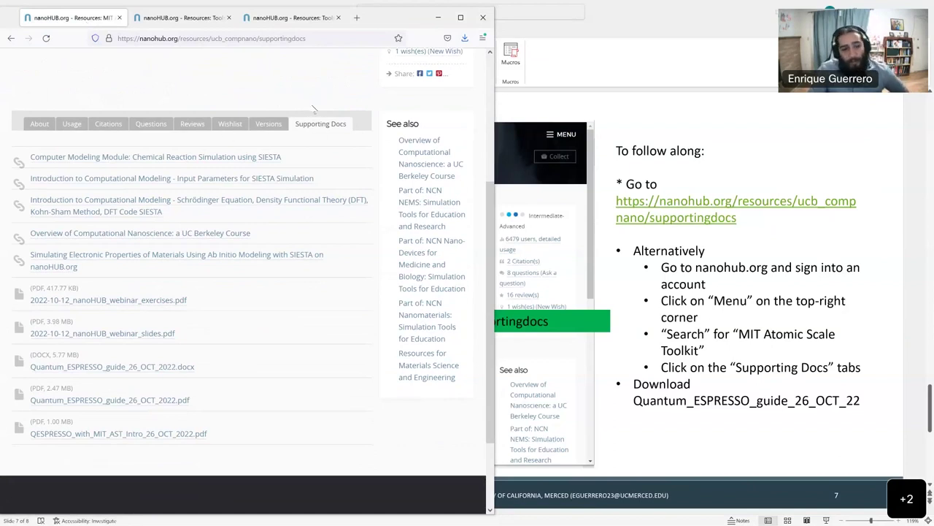
scroll(82, 306, "down", 1)
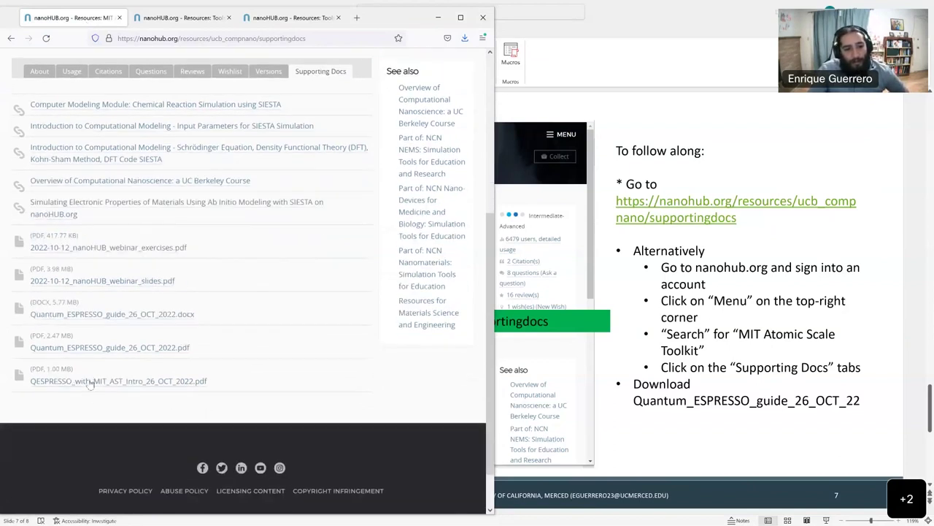
left_click_drag(200, 382, 16, 305)
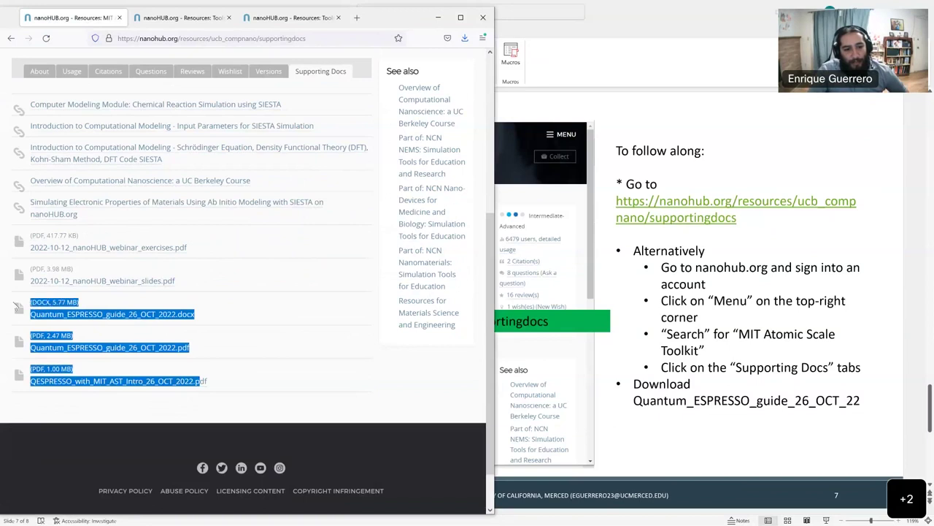
left_click_drag(196, 401, 212, 378)
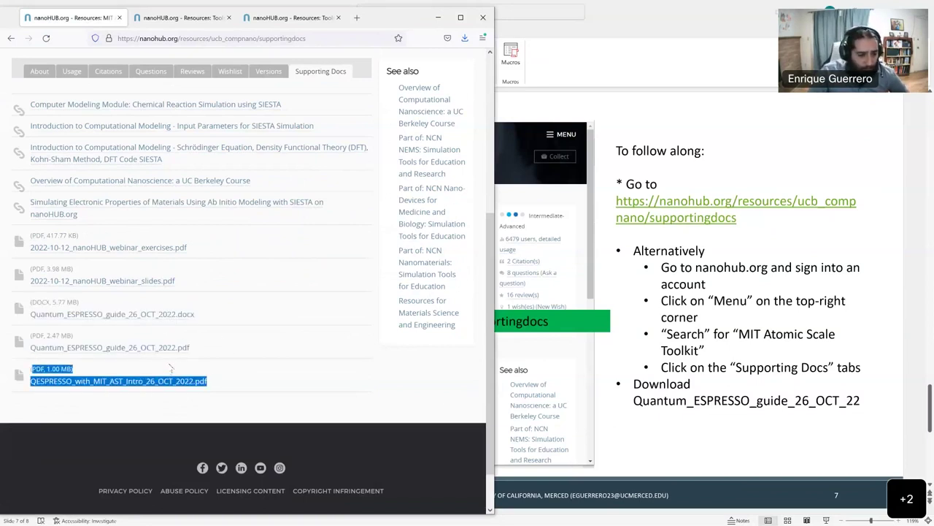
Highlight the Quantum_ESPRESSO_guide_26_OCT_2022 PDF and DOCX entries, then switch to the Word guide
left_click(233, 347)
triple_click(218, 346)
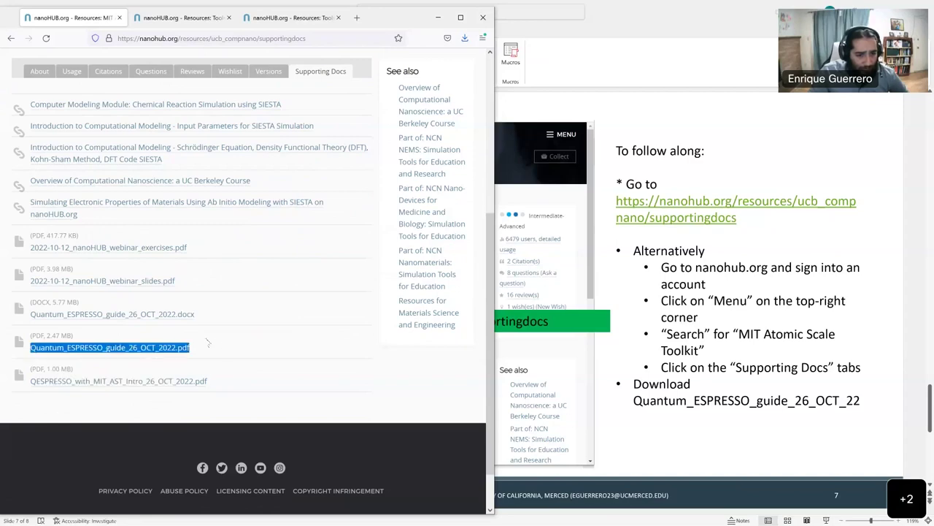
left_click_drag(162, 332, 88, 310)
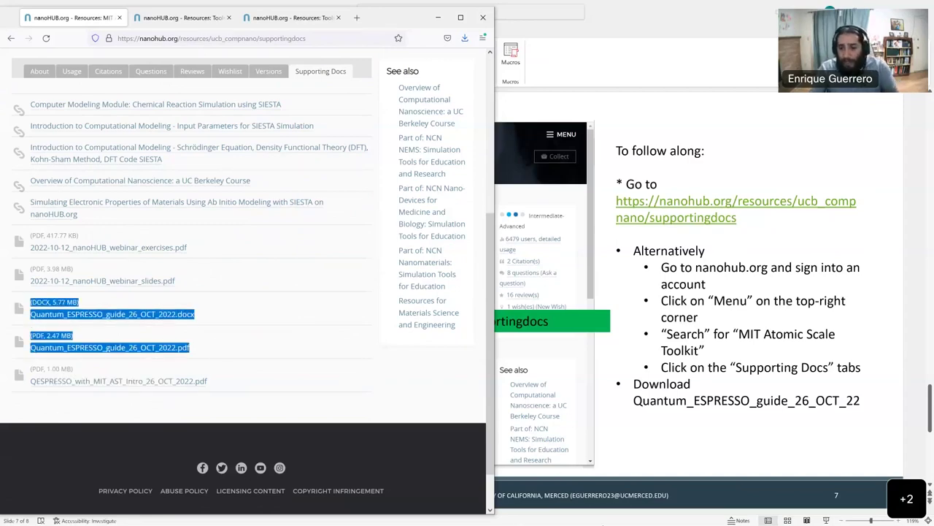
key("alt+Tab")
key("alt+Tab")
key("alt+Tab")
key("alt+Tab")
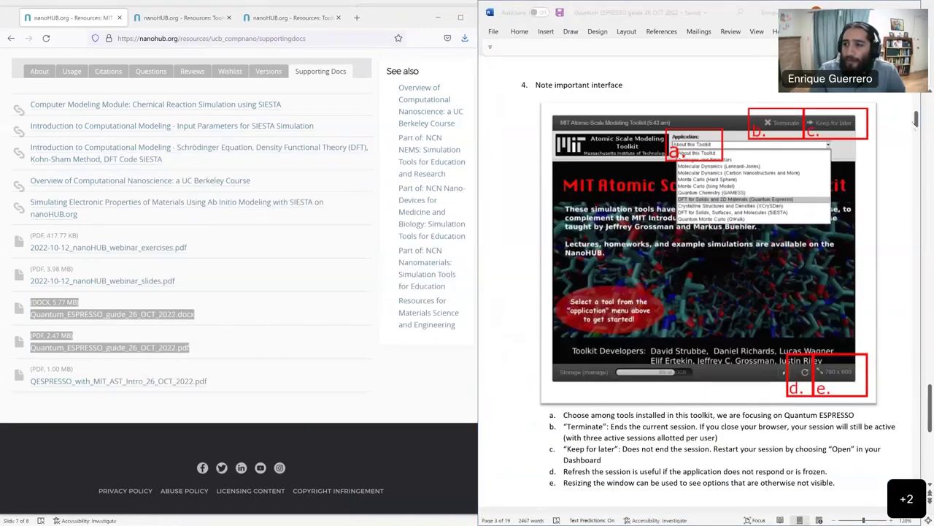
Show the Word guide's title and outline, then scroll the toolkit's nanoHUB page up to its header
left_click_drag(917, 120, 917, 73)
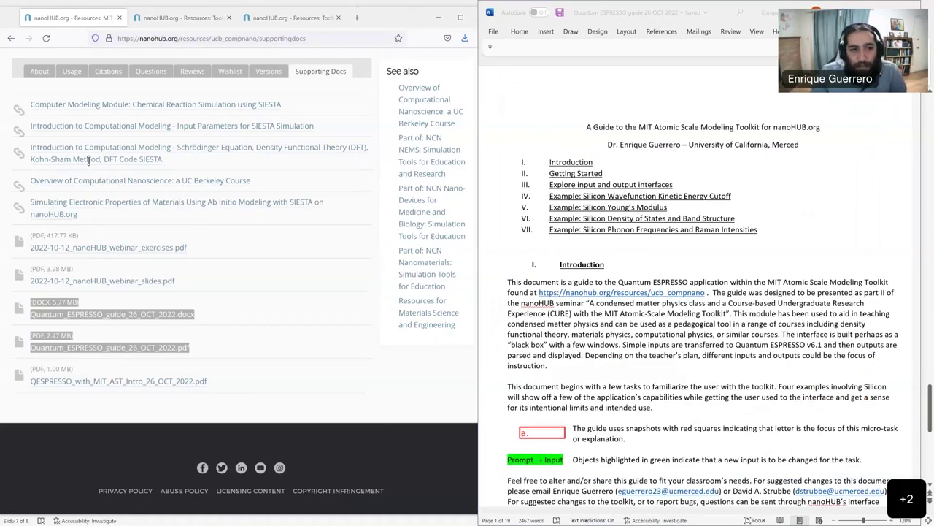
scroll(708, 219, "down", 2)
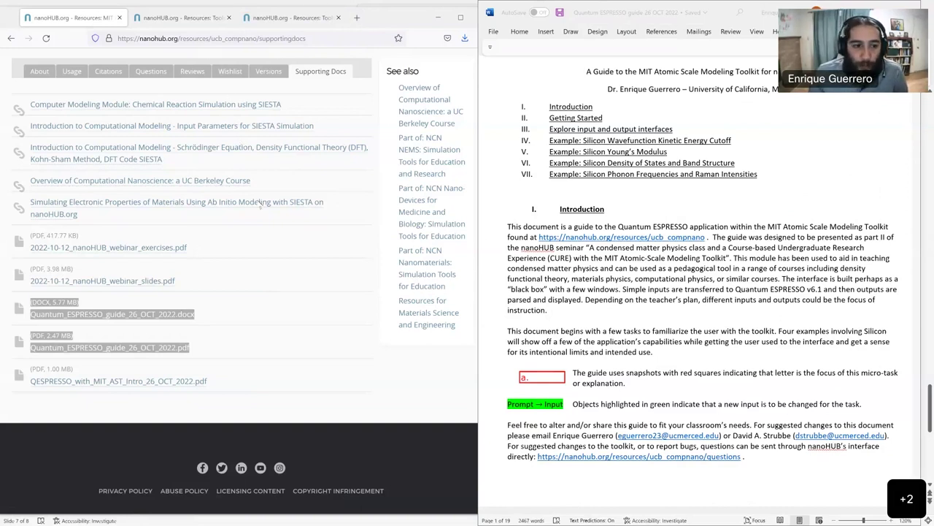
left_click(374, 411)
scroll(349, 355, "up", 3)
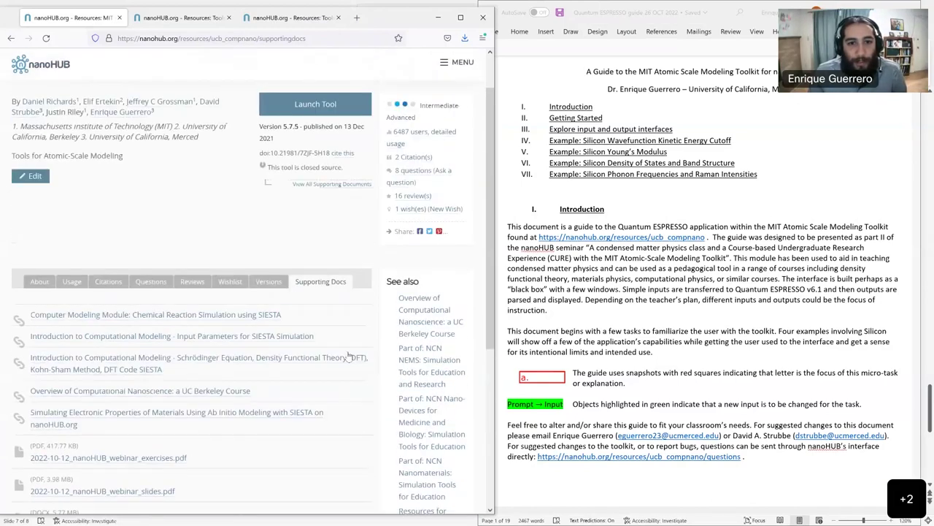
scroll(349, 356, "up", 1)
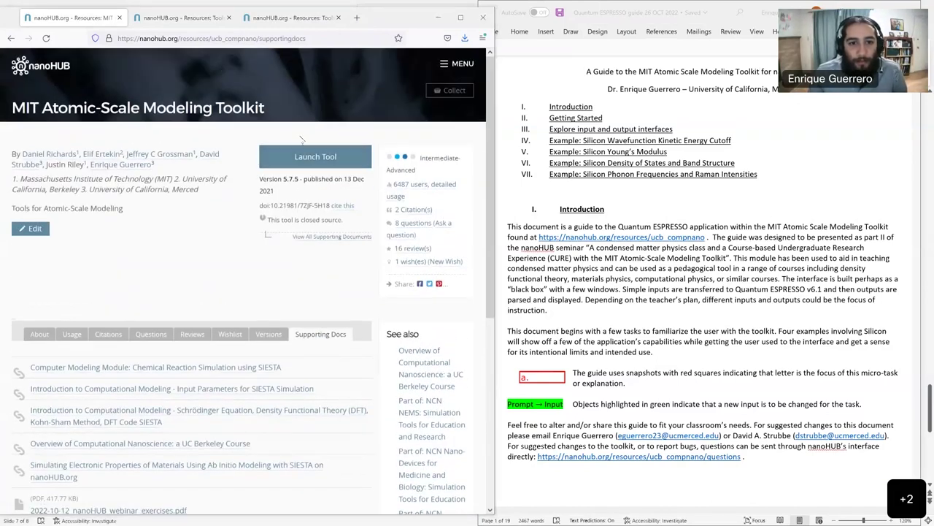
Launch a new toolkit session, place the Word guide beside it, and skim the guide back to its top
left_click(310, 156)
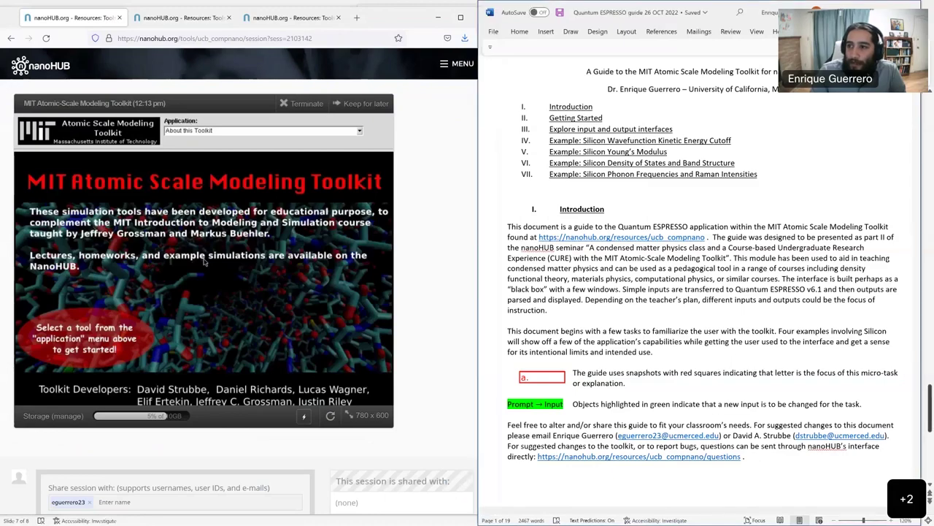
left_click_drag(719, 12, 735, 10)
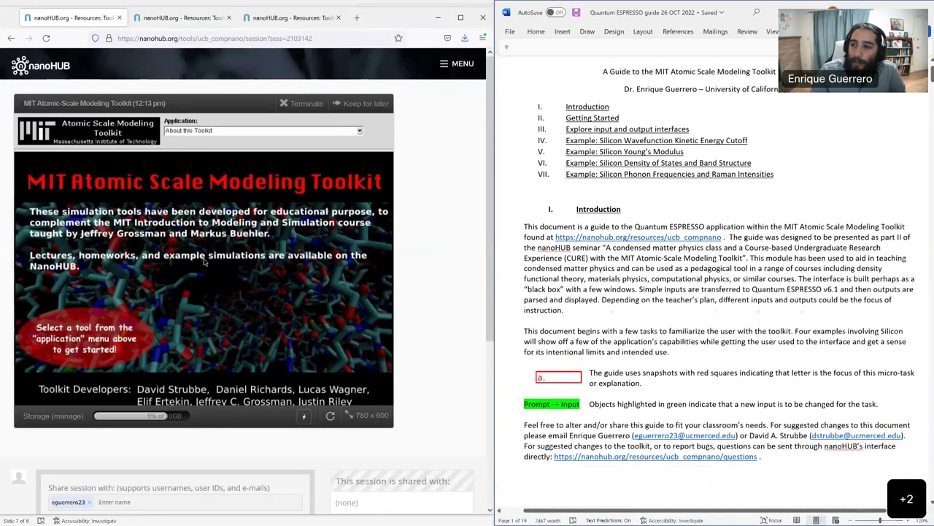
scroll(716, 292, "down", 8)
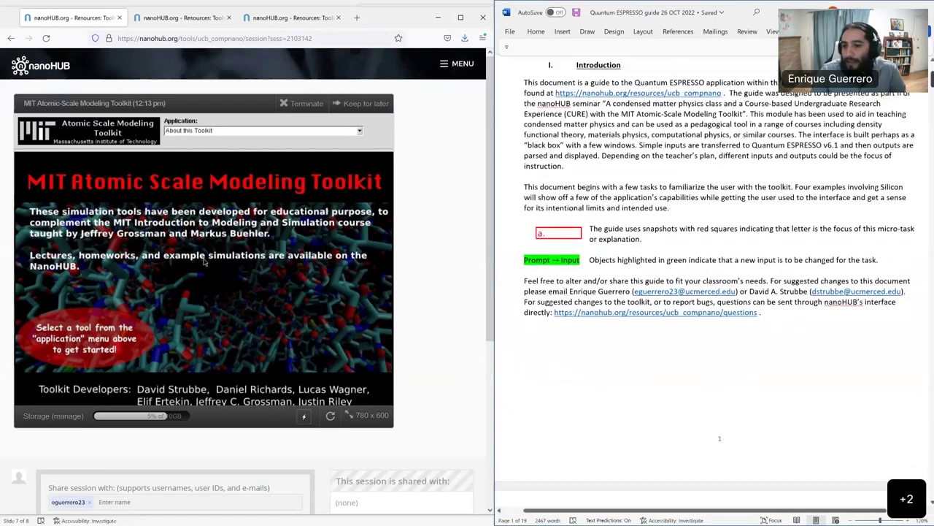
scroll(715, 292, "up", 7)
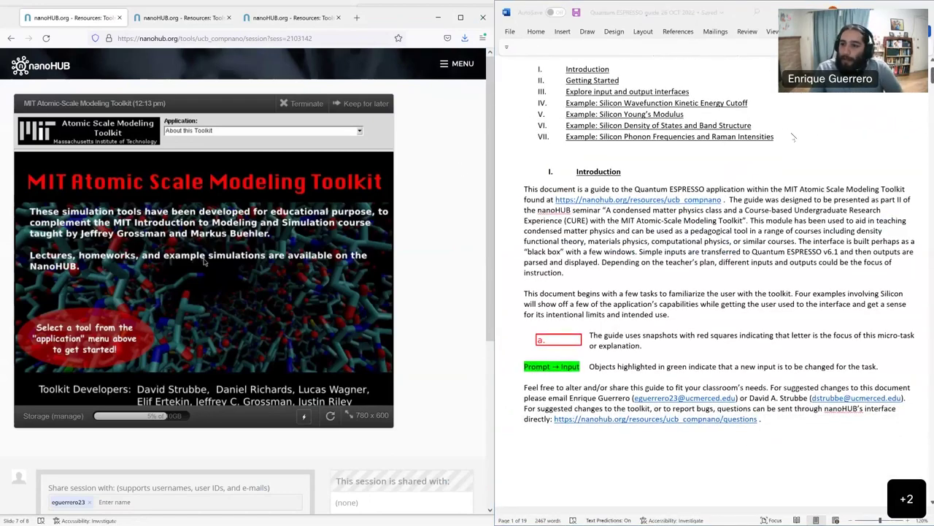
scroll(706, 186, "down", 1)
scroll(707, 186, "down", 2)
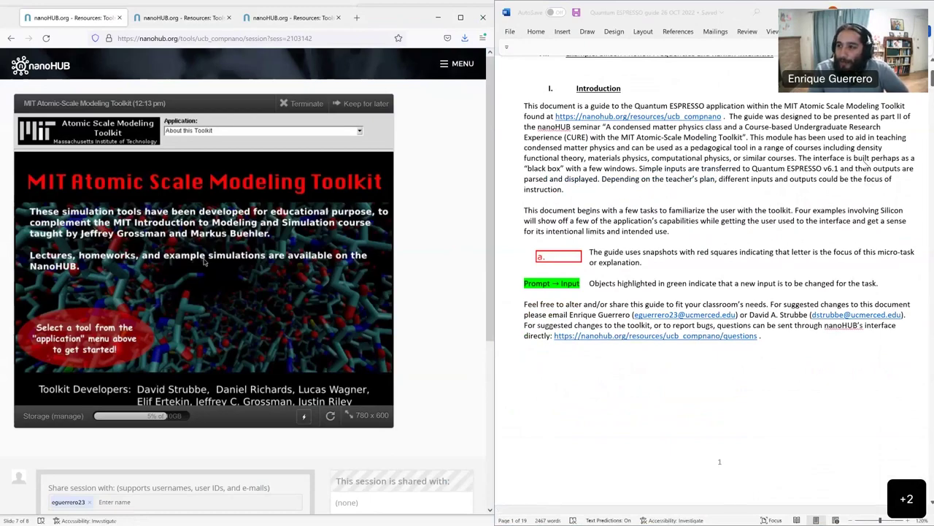
scroll(707, 277, "down", 10)
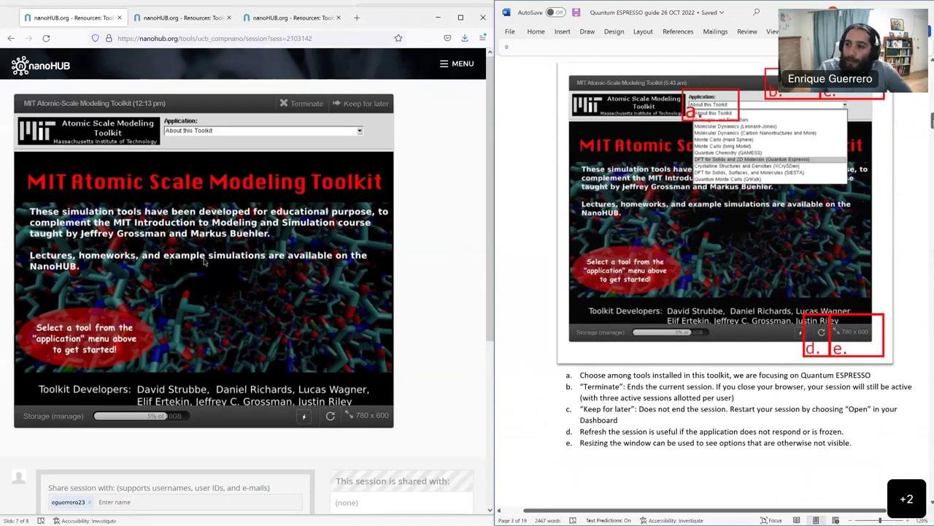
key("ctrl+Home")
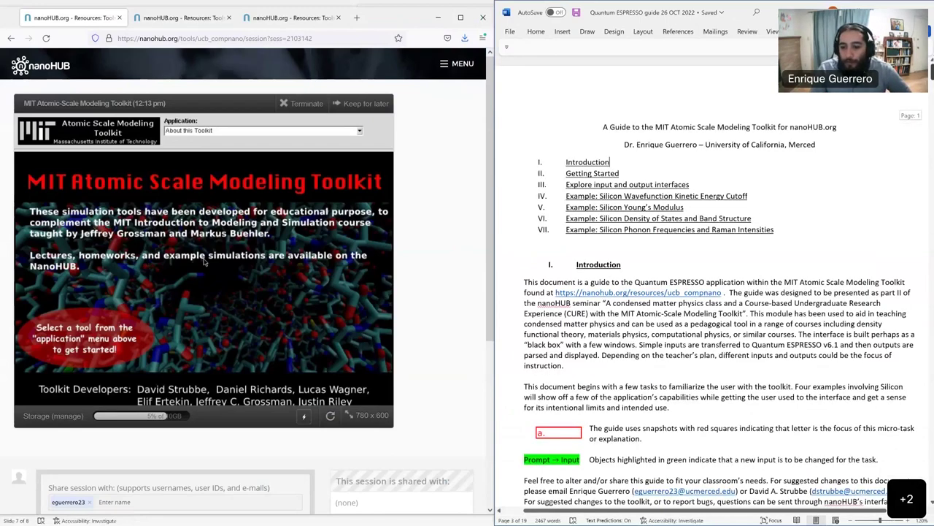
scroll(573, 301, "down", 5)
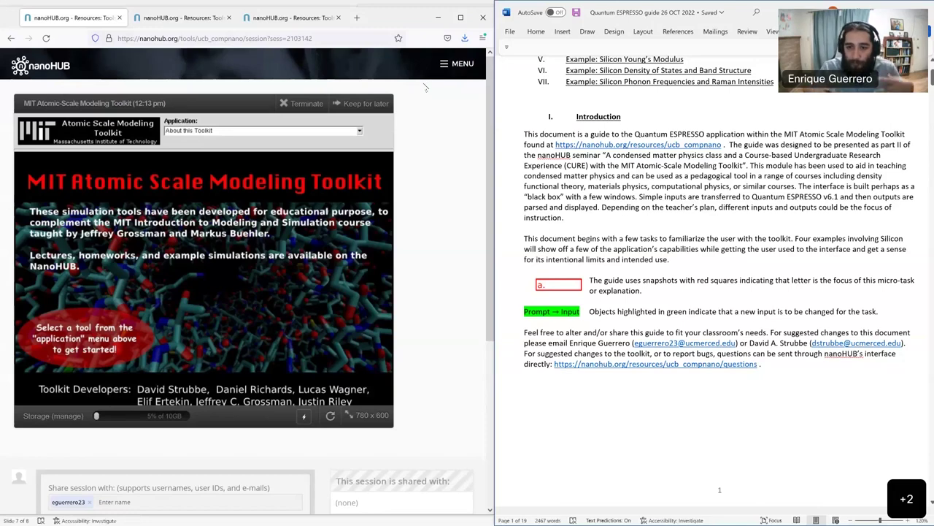
left_click(478, 46)
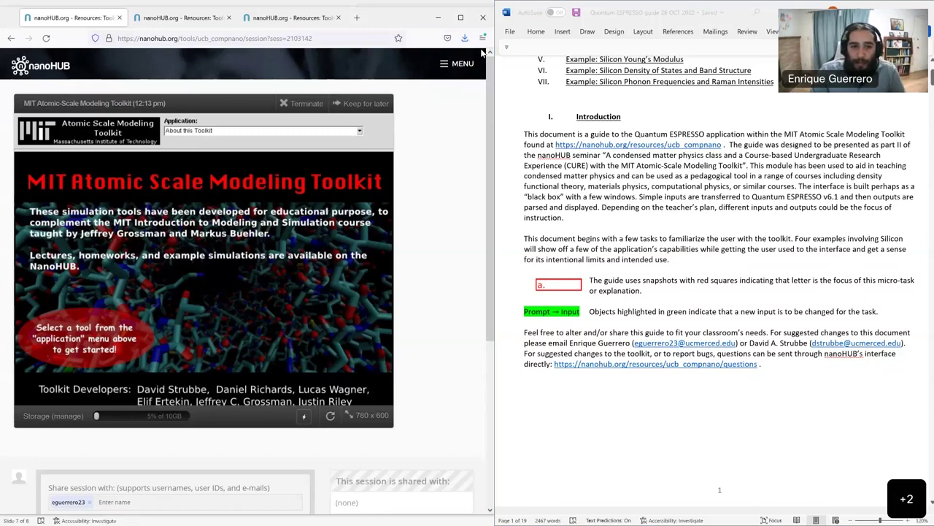
Choose 'DFT for Solids and 2D Materials (Quantum Espresso)' from the Application list
left_click(357, 130)
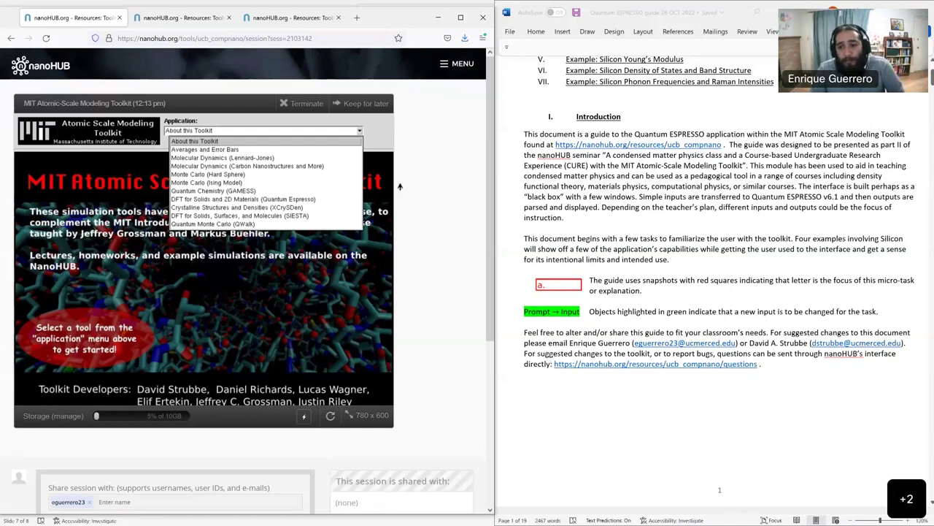
scroll(719, 277, "down", 10)
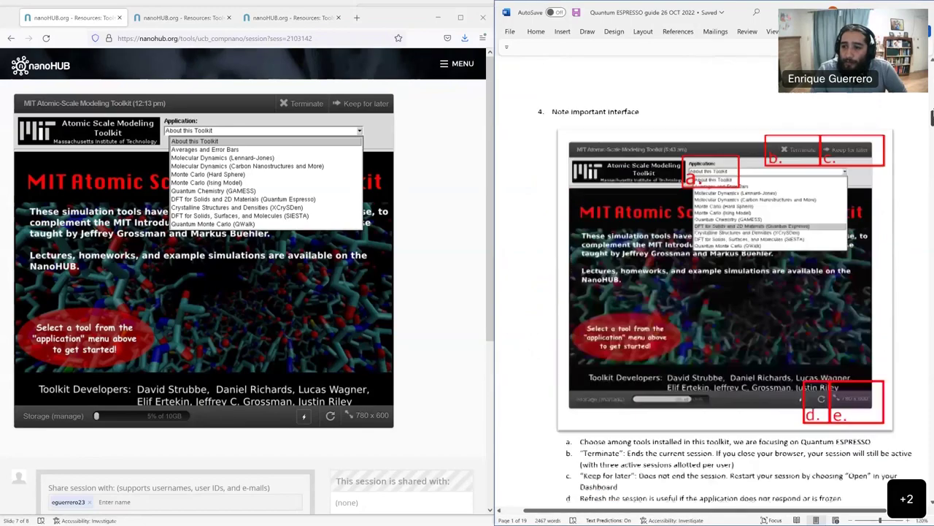
scroll(705, 285, "up", 5)
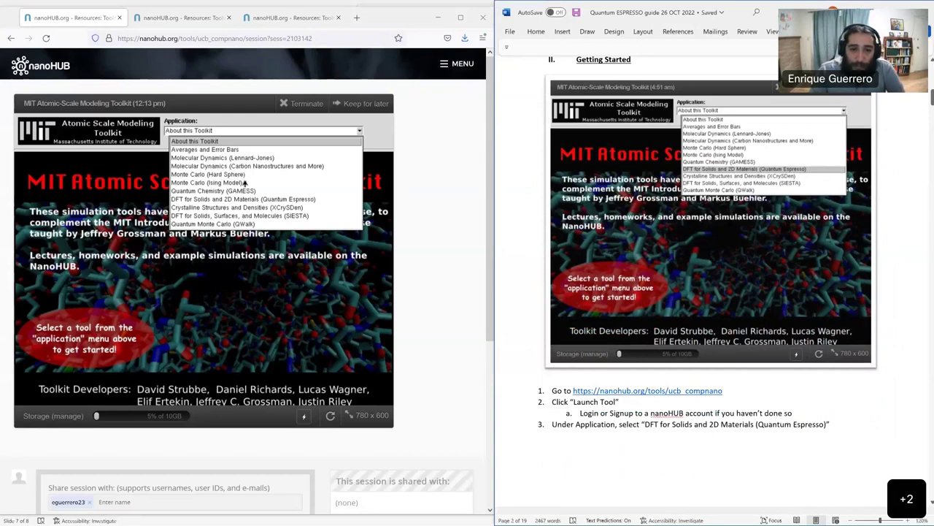
left_click(231, 199)
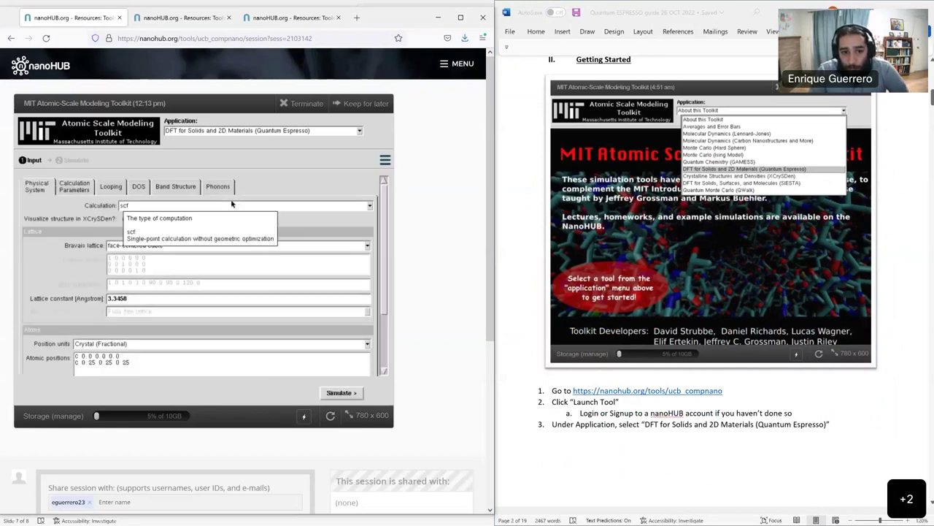
scroll(851, 149, "down", 3)
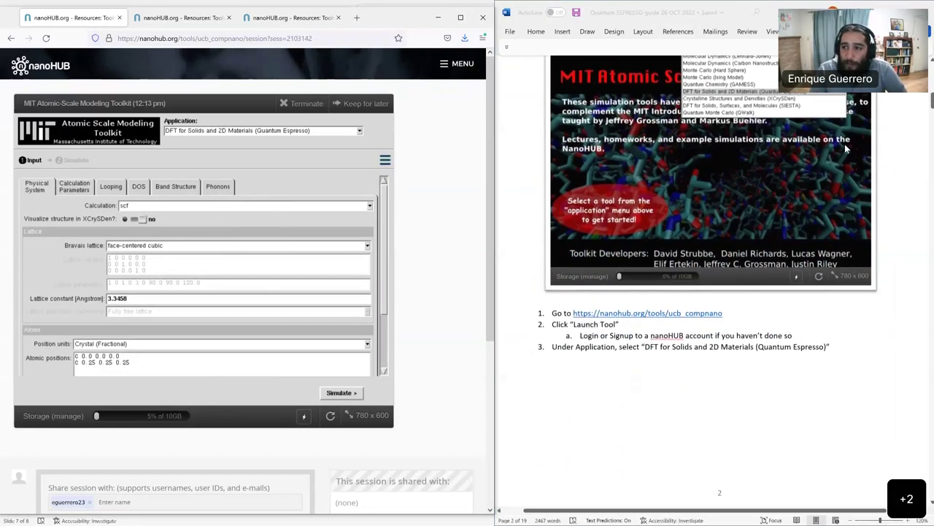
scroll(851, 149, "down", 8)
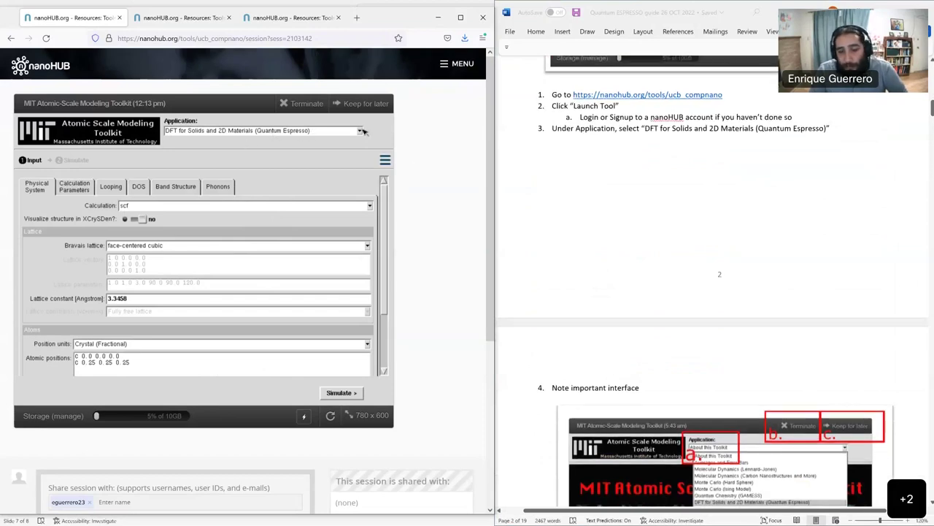
scroll(779, 255, "down", 5)
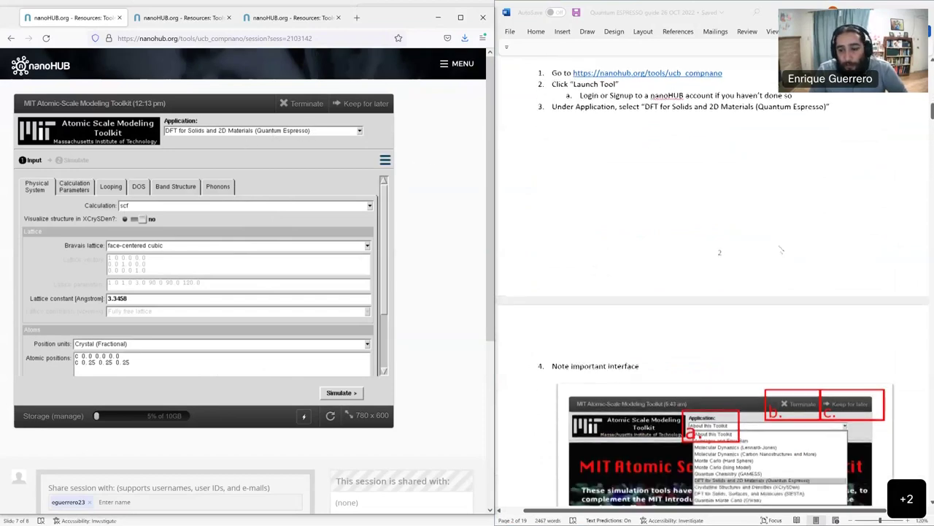
scroll(778, 250, "down", 7)
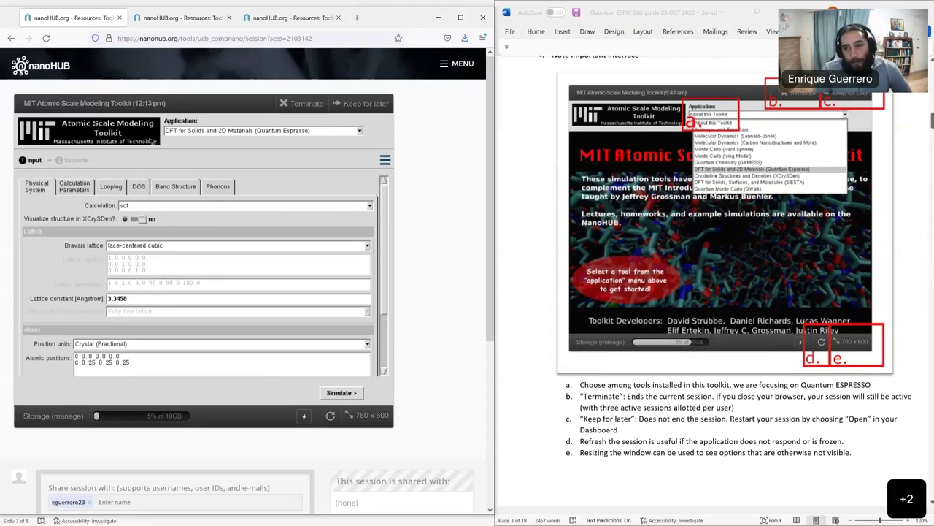
left_click(214, 132)
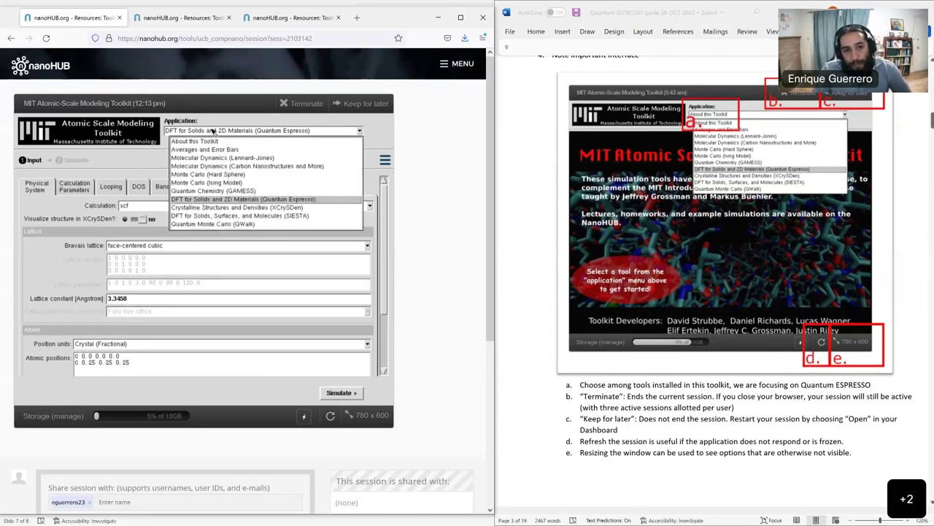
left_click(209, 132)
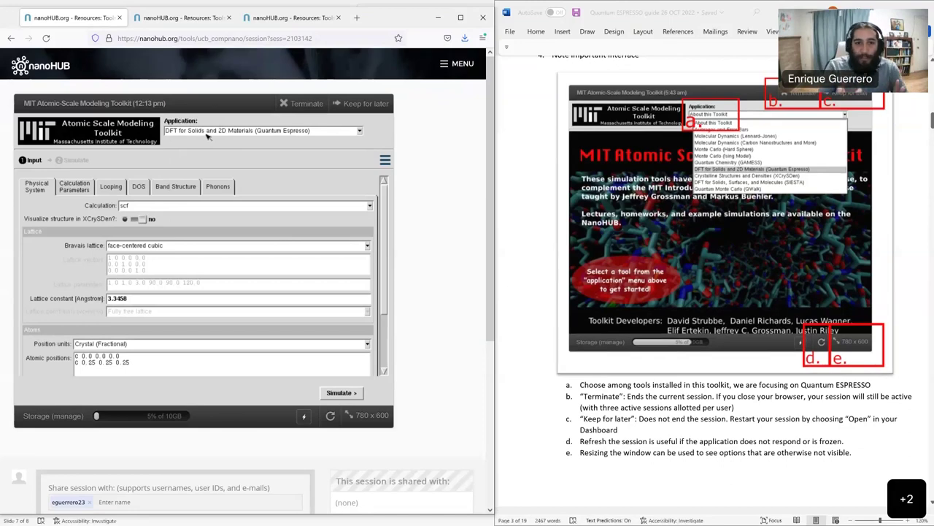
left_click(182, 19)
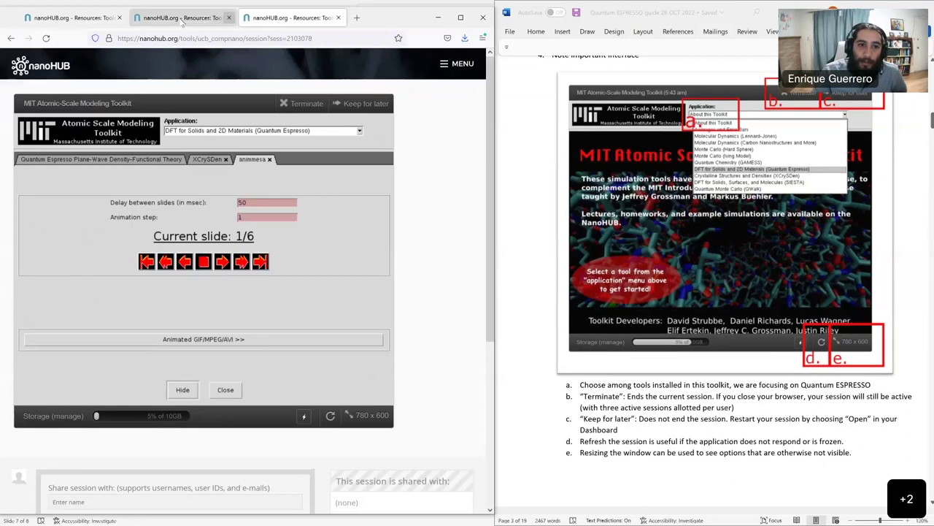
left_click(181, 22)
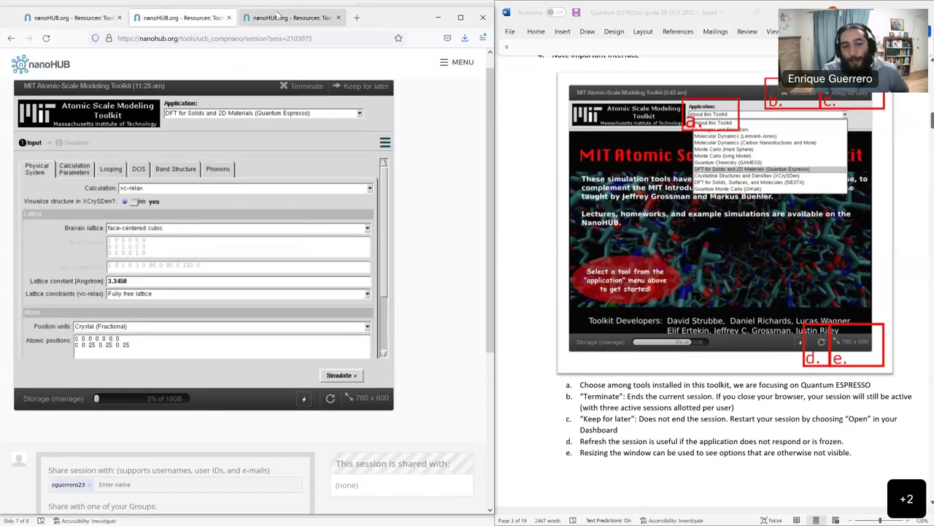
left_click(278, 16)
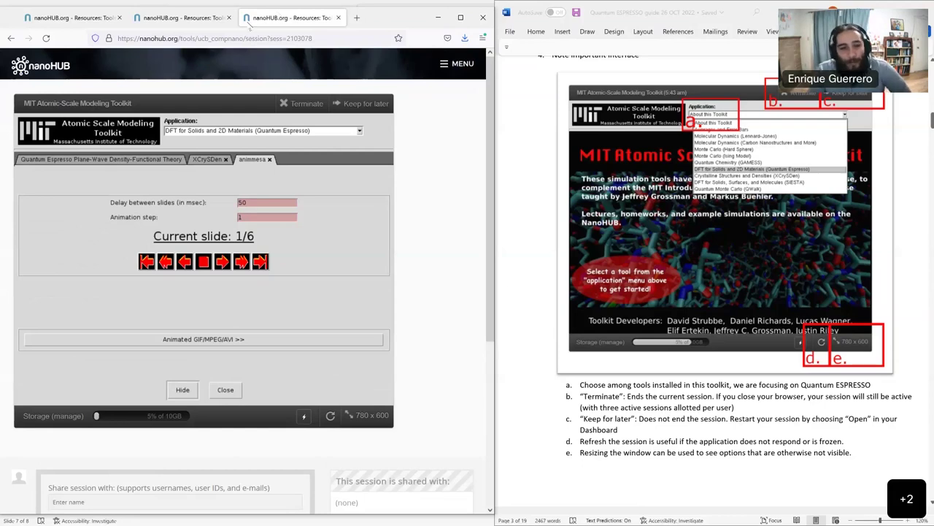
left_click(158, 14)
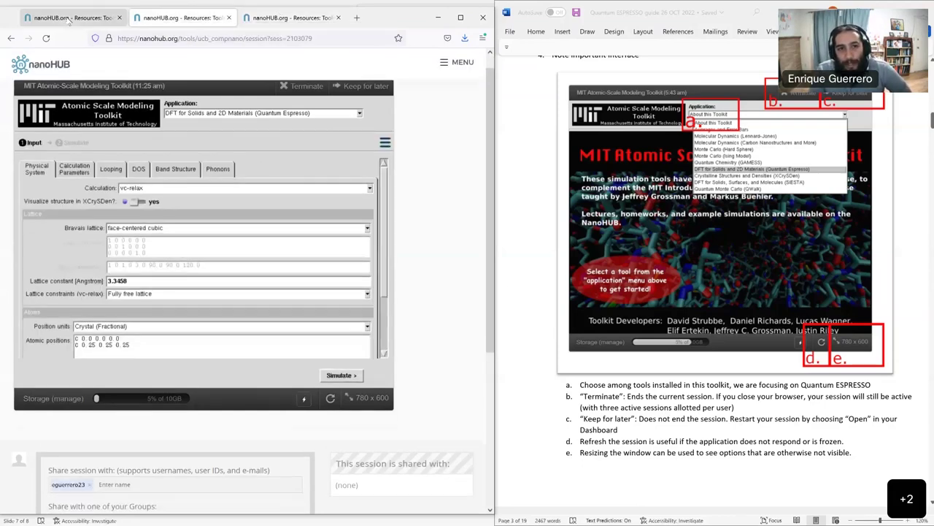
left_click(68, 19)
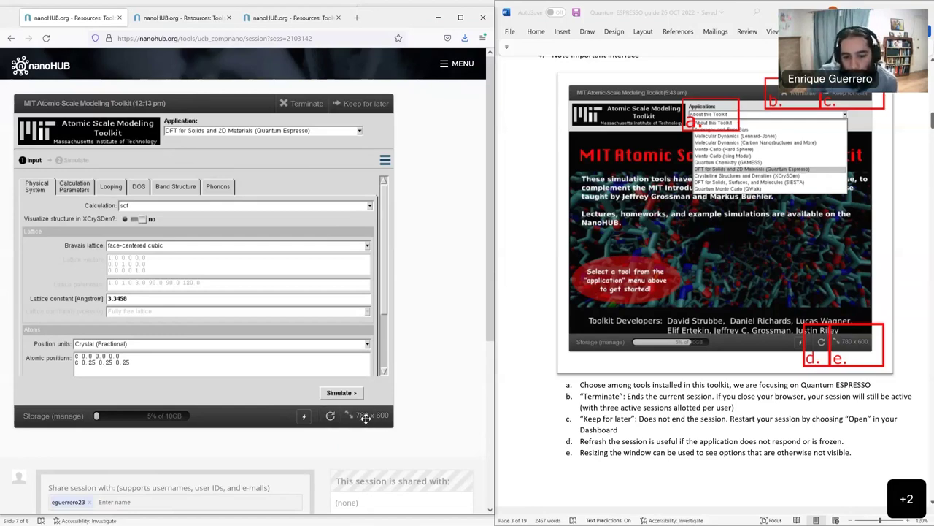
Resize the toolkit session window to 834 x 747
left_click_drag(366, 417, 424, 470)
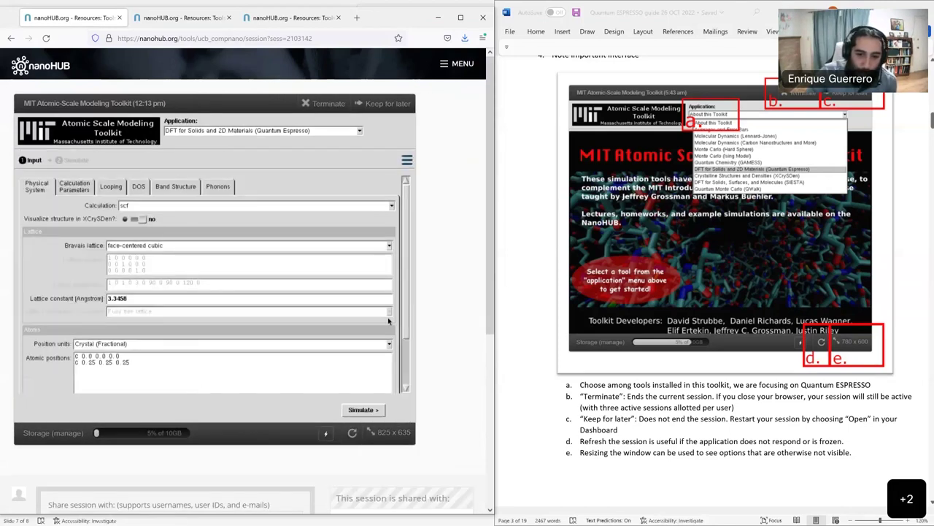
scroll(404, 276, "down", 3)
scroll(404, 276, "up", 3)
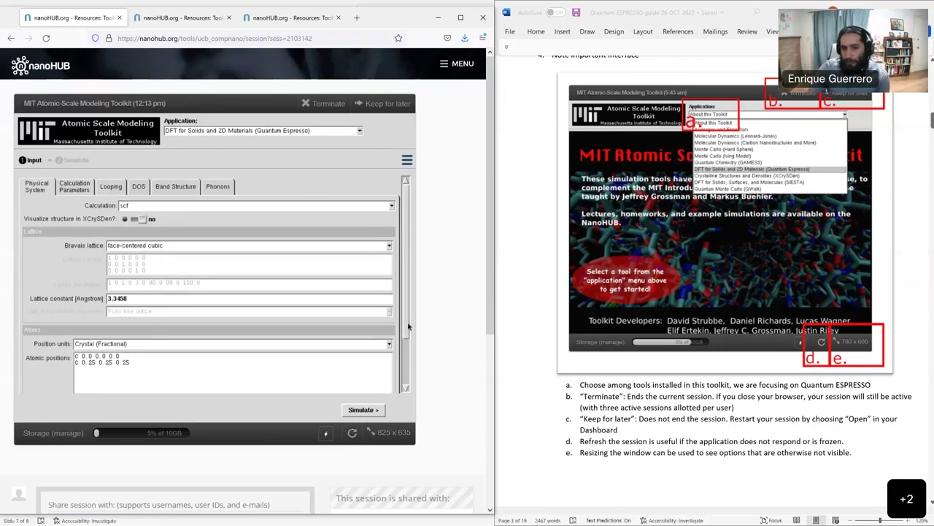
left_click_drag(388, 432, 397, 487)
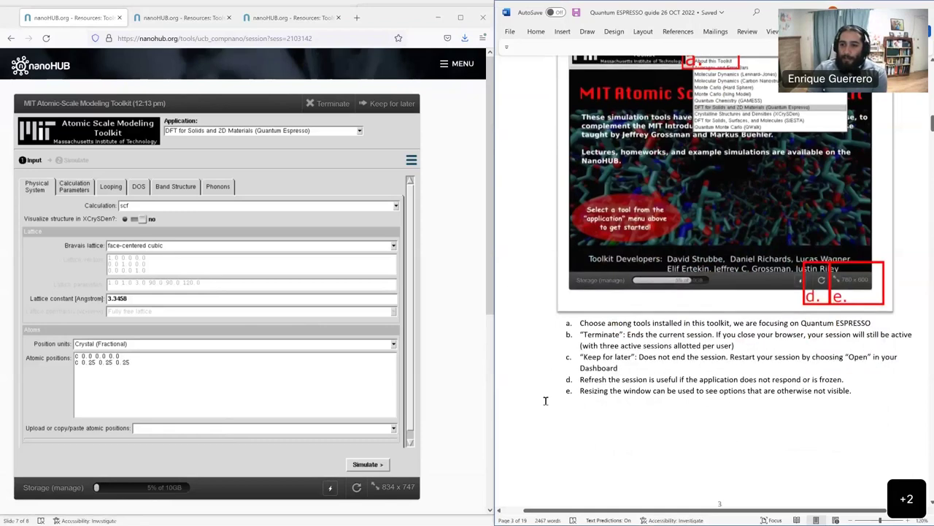
scroll(545, 376, "down", 6)
scroll(547, 367, "down", 3)
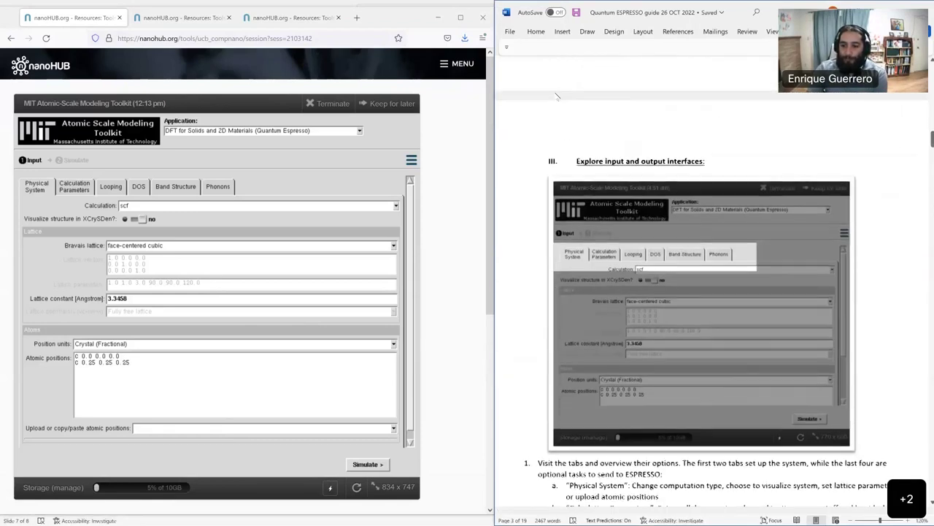
scroll(525, 154, "down", 1)
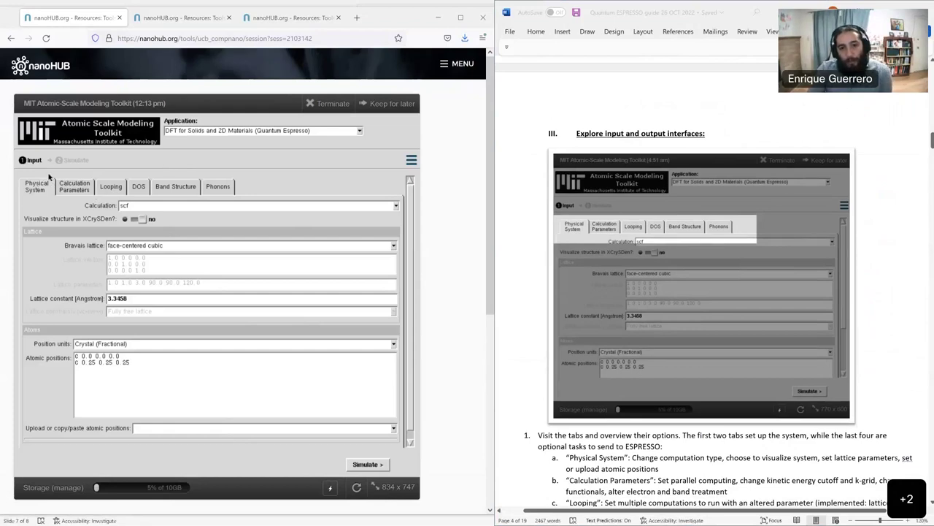
left_click(75, 189)
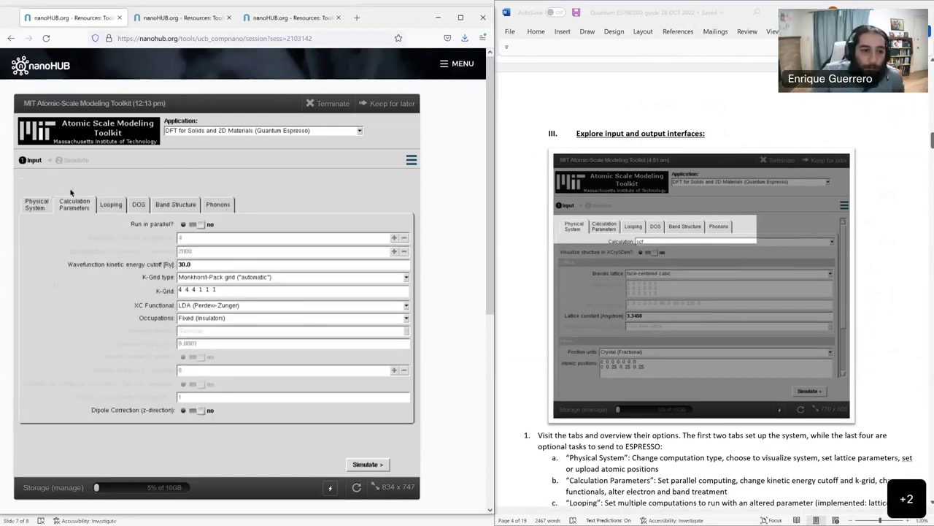
left_click(38, 206)
left_click(73, 189)
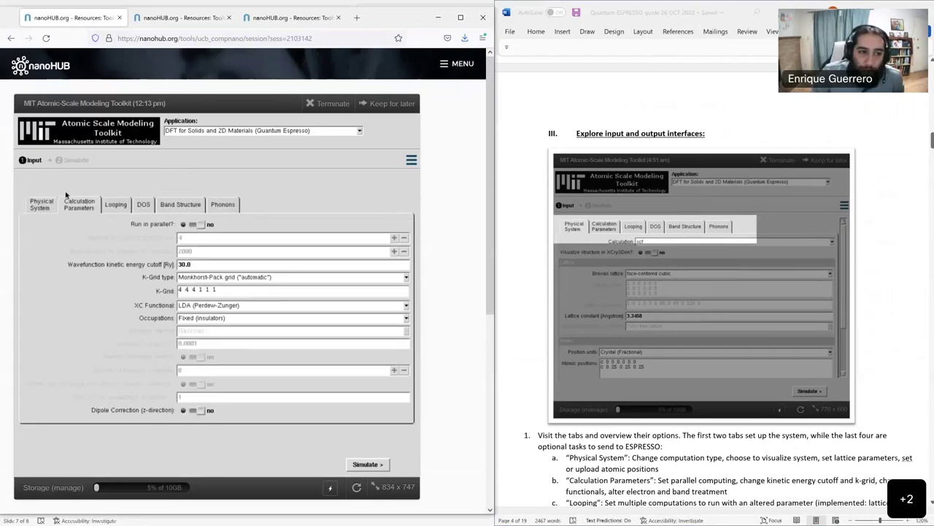
left_click(50, 200)
left_click(79, 187)
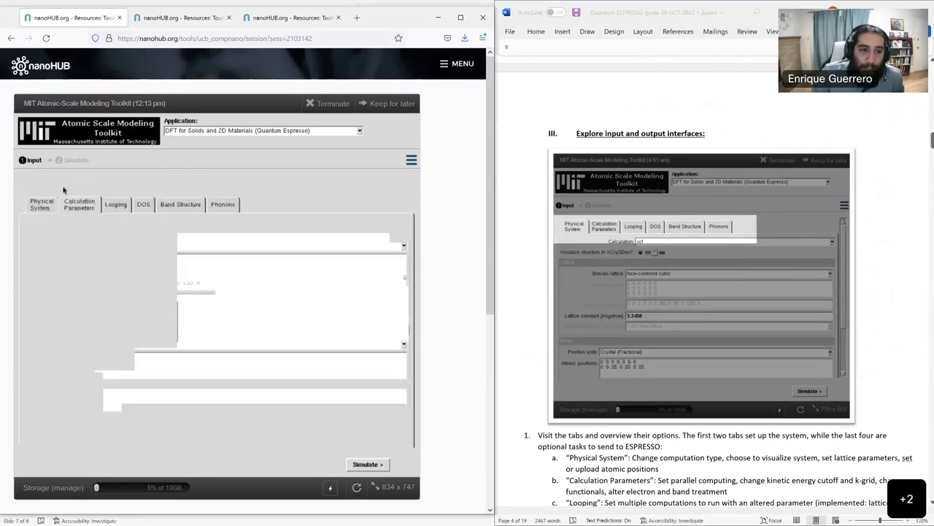
left_click(115, 186)
left_click(143, 297)
left_click(175, 297)
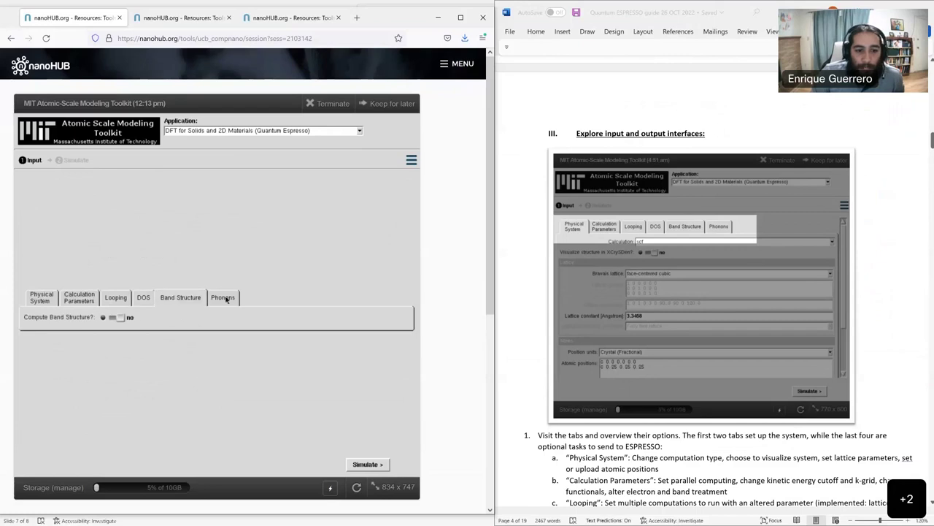
left_click(223, 297)
left_click(167, 298)
left_click(116, 297)
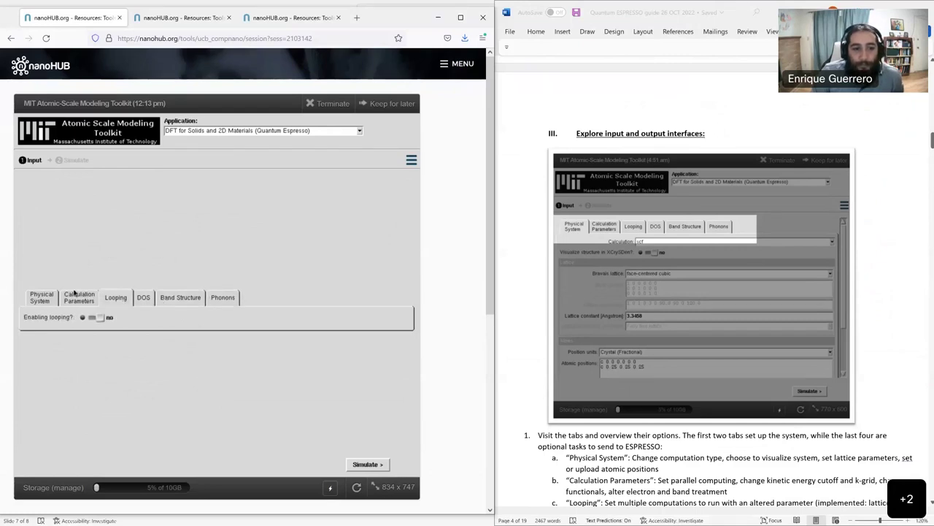
left_click(79, 298)
left_click(34, 210)
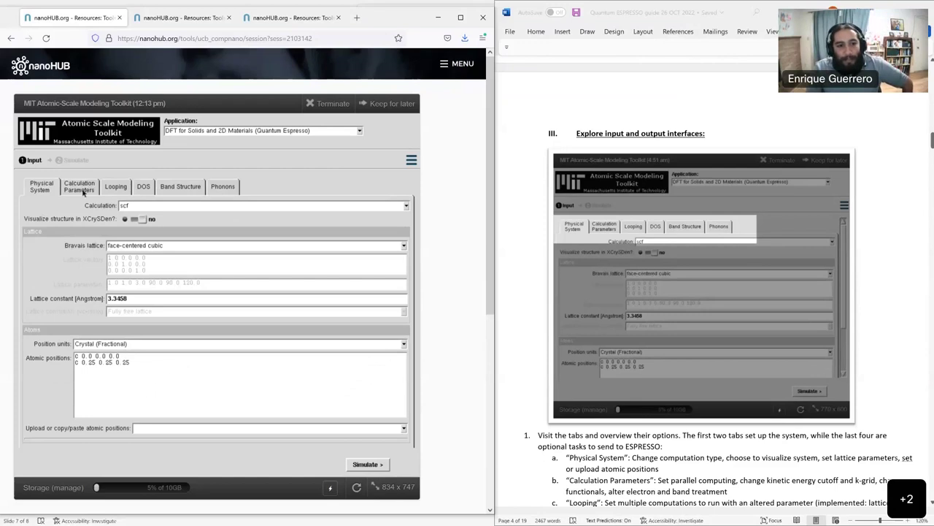
left_click(143, 188)
left_click(175, 301)
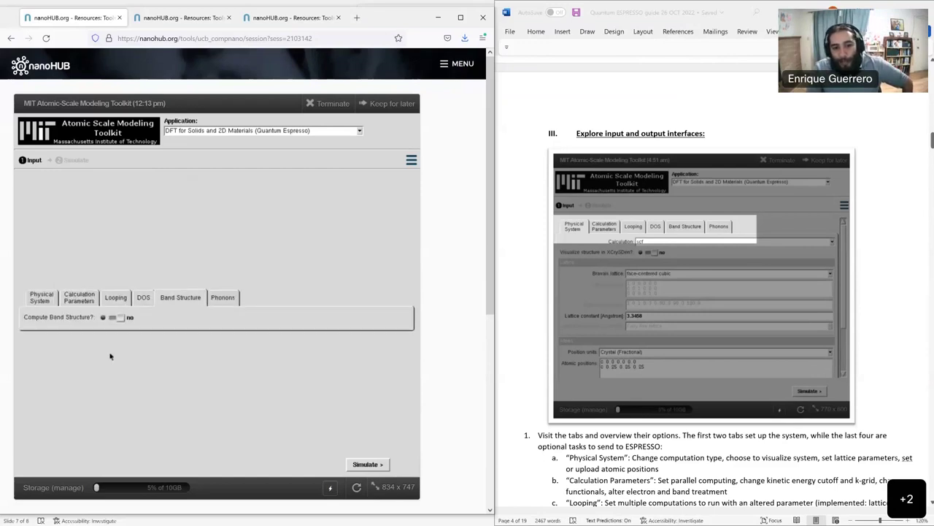
left_click(219, 301)
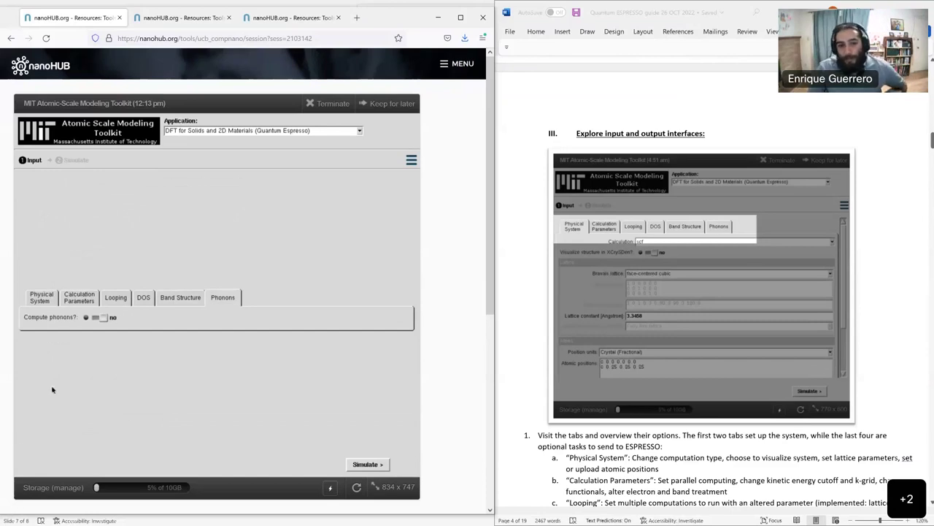
left_click(81, 299)
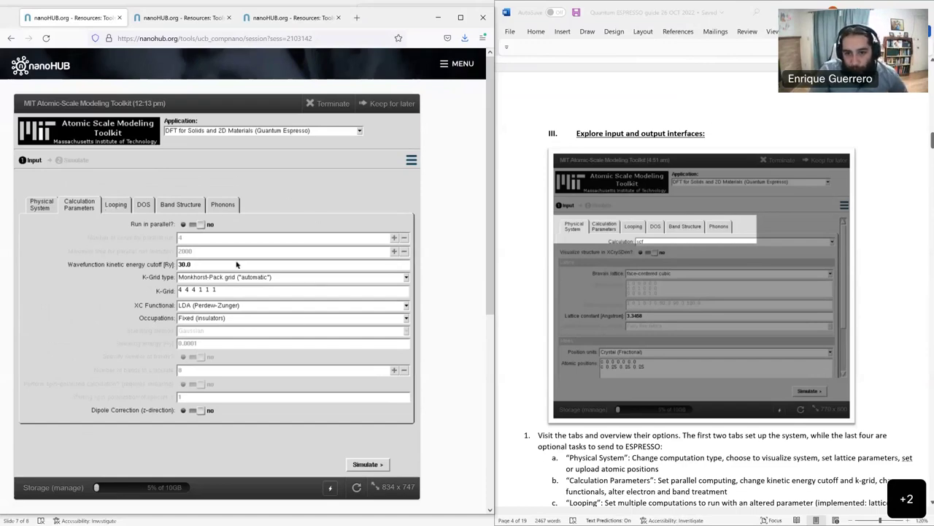
left_click(41, 202)
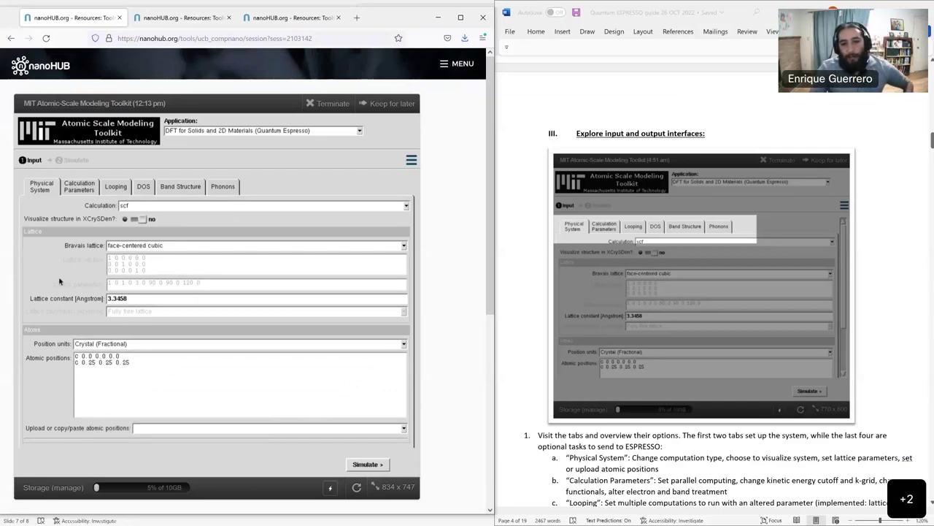
left_click(79, 189)
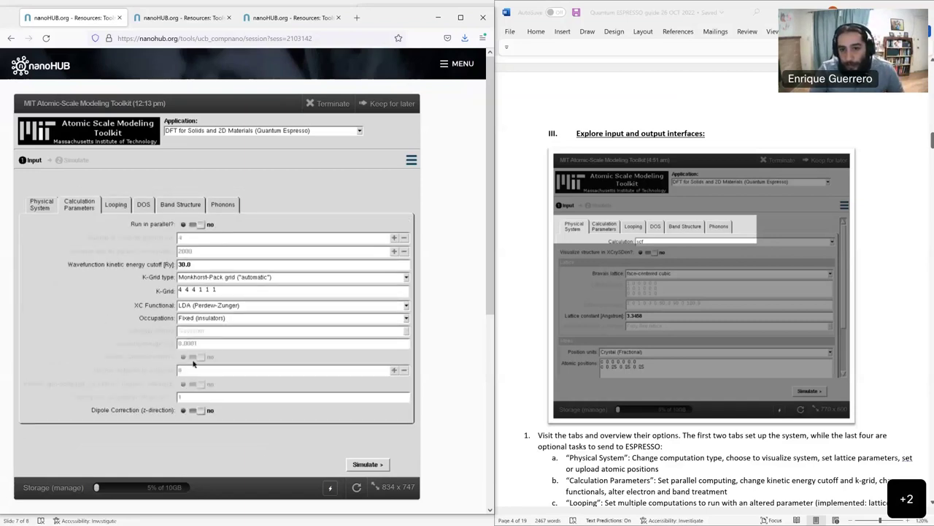
left_click(38, 208)
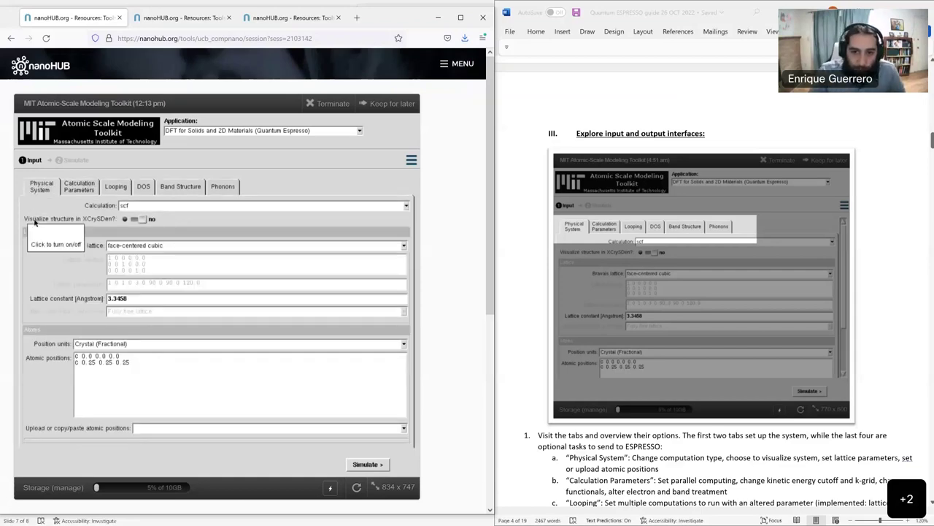
double_click(156, 302)
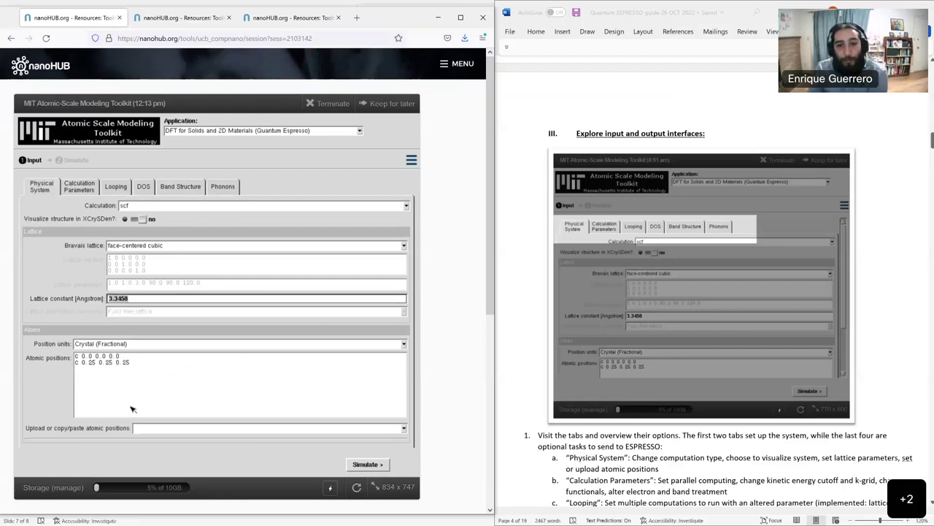
left_click(162, 247)
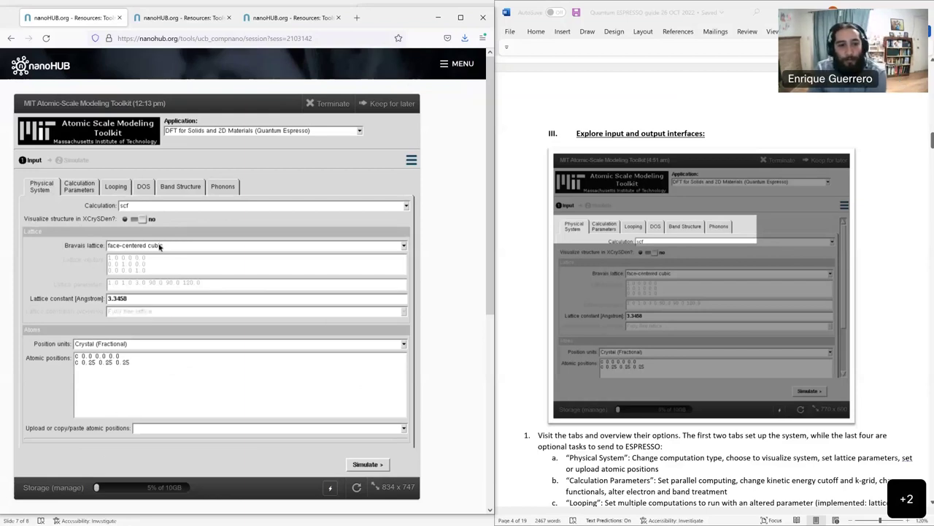
left_click(87, 247)
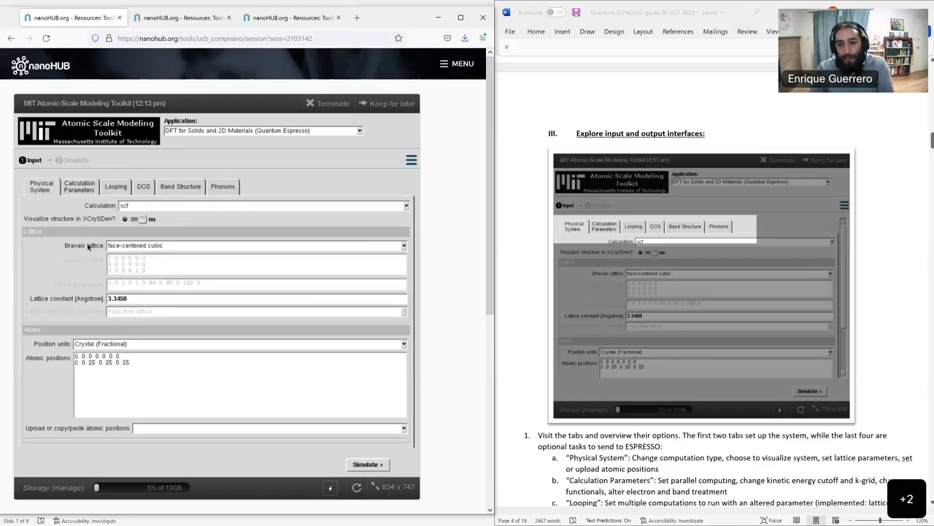
scroll(717, 387, "down", 4)
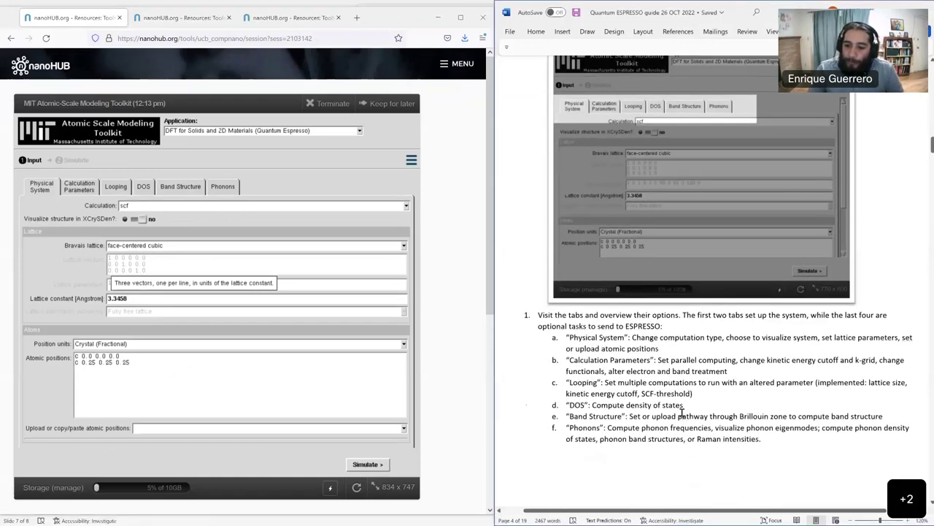
scroll(682, 409, "up", 1)
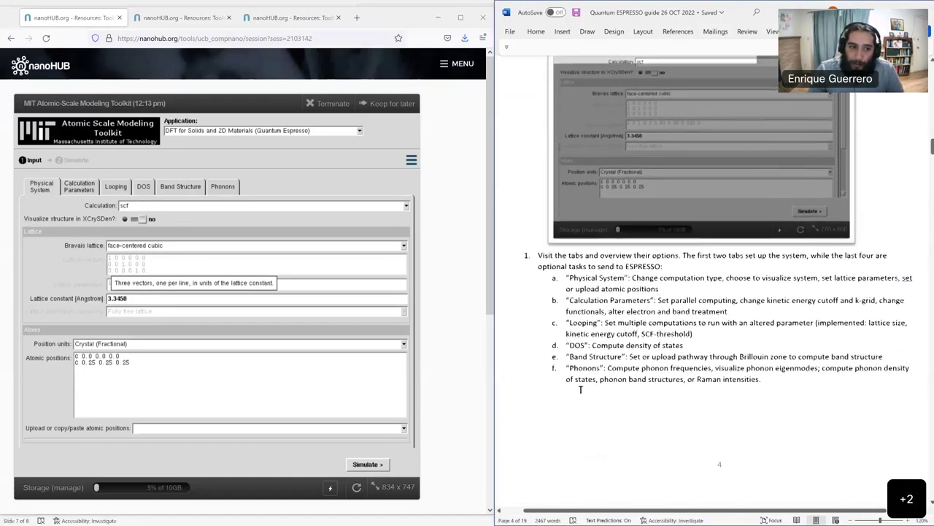
scroll(595, 392, "up", 1)
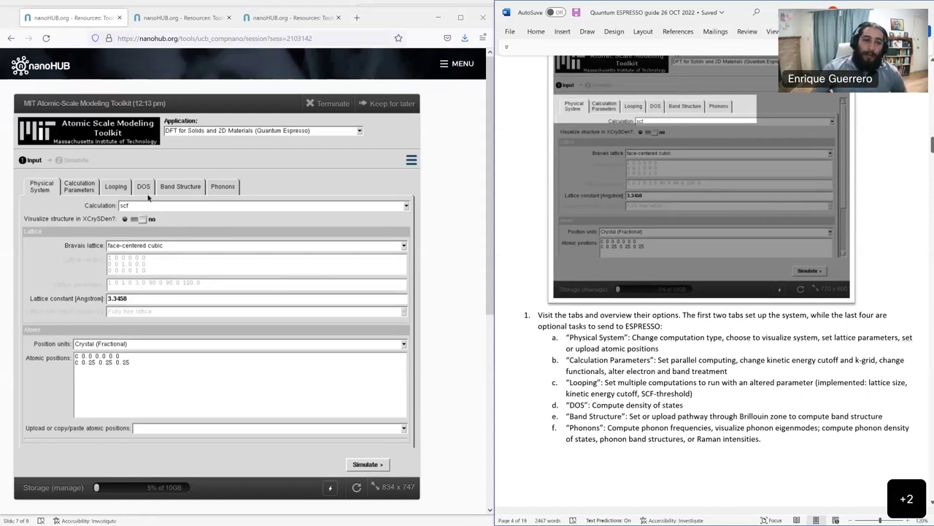
mouse_move(149, 208)
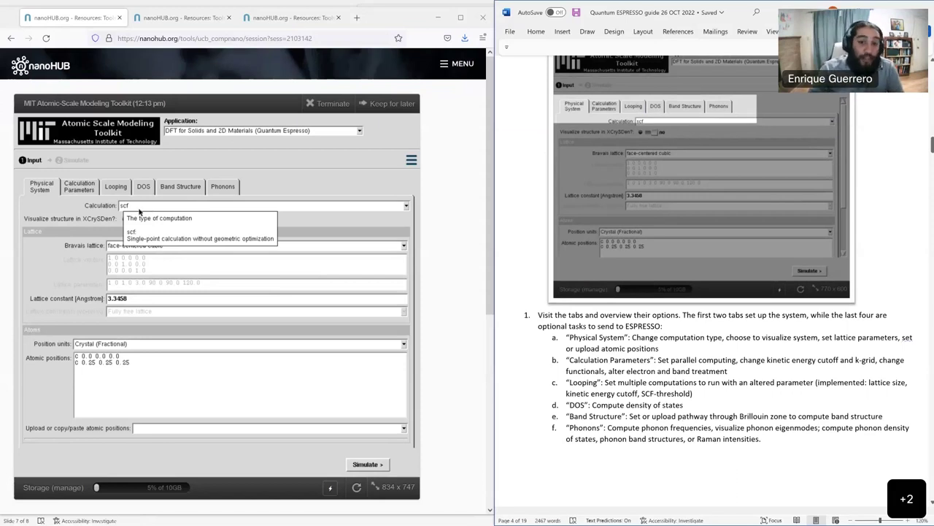
Enable looping in Calculation Parameters with Lattice cell factor from 0.95 in 5 steps, plotting Total Energy
left_click(76, 187)
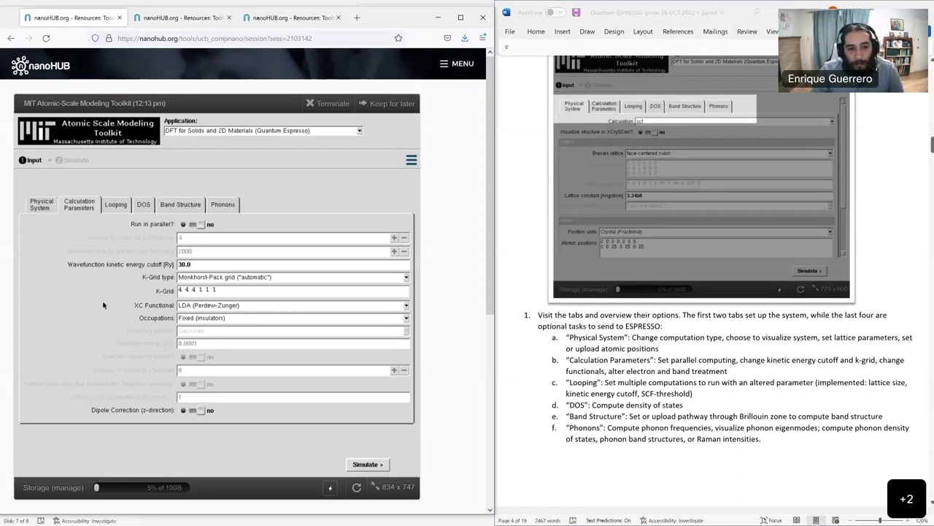
left_click(114, 205)
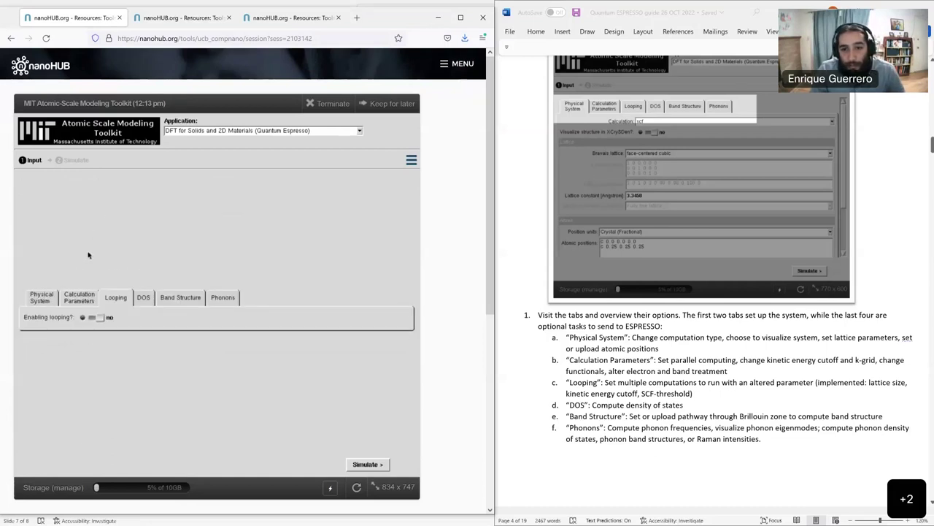
left_click(98, 319)
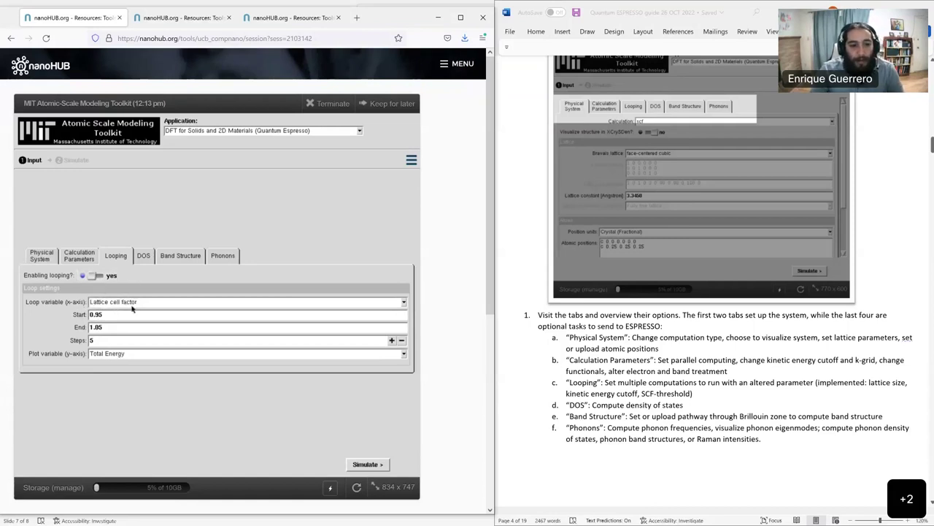
left_click(404, 304)
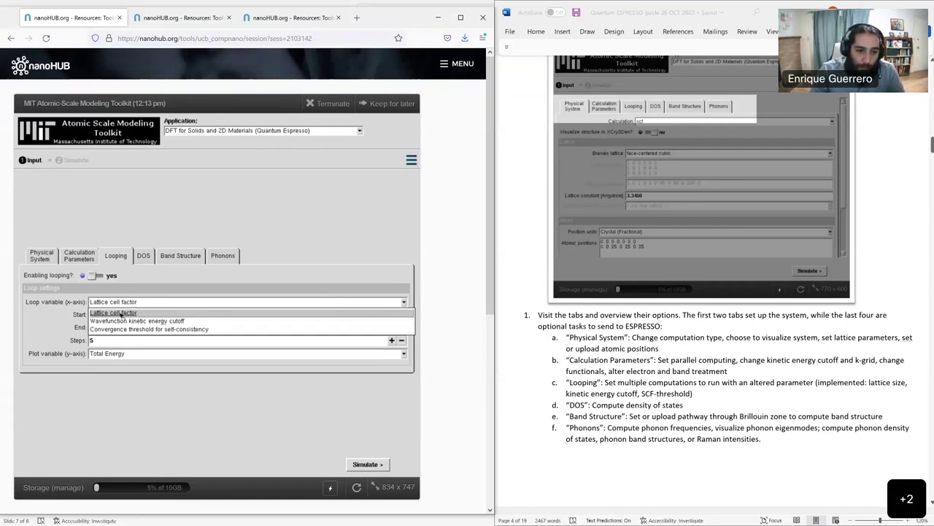
left_click(404, 303)
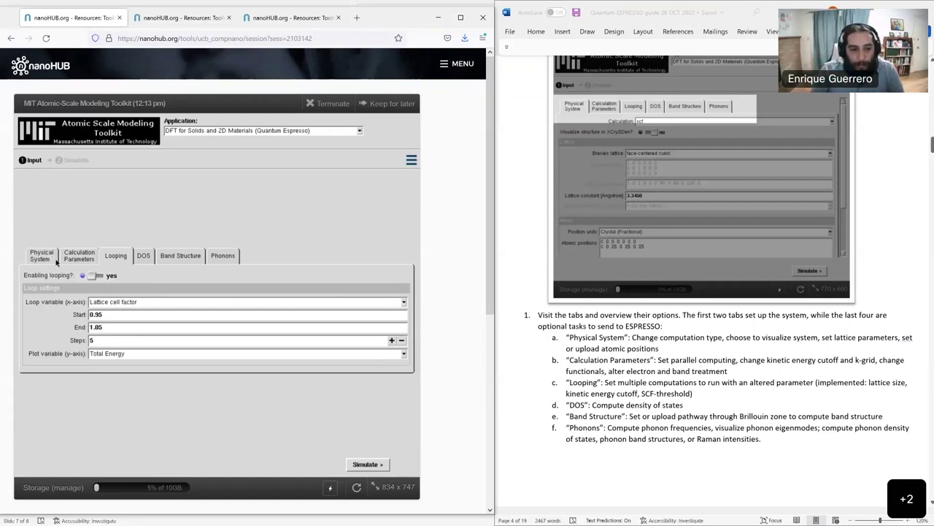
Turn looping off and leave the density of states calculation off
left_click(91, 276)
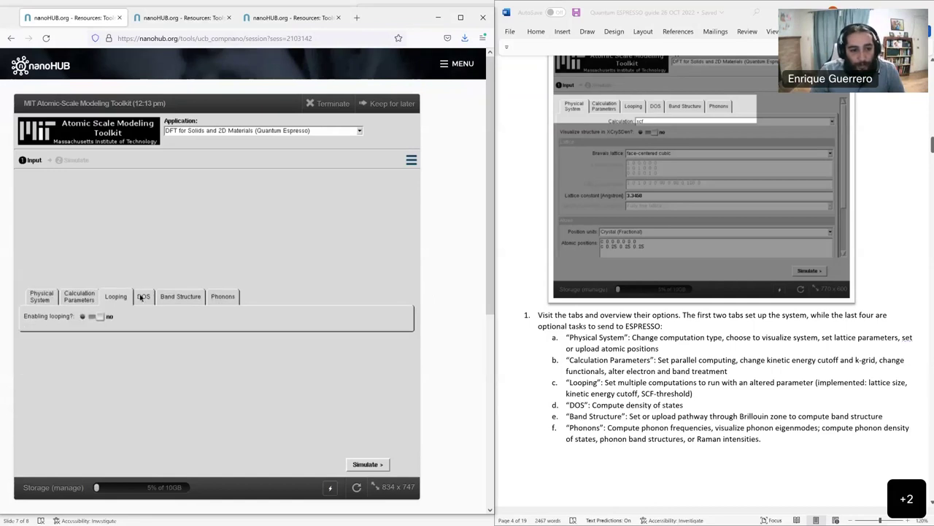
left_click(142, 297)
left_click(122, 317)
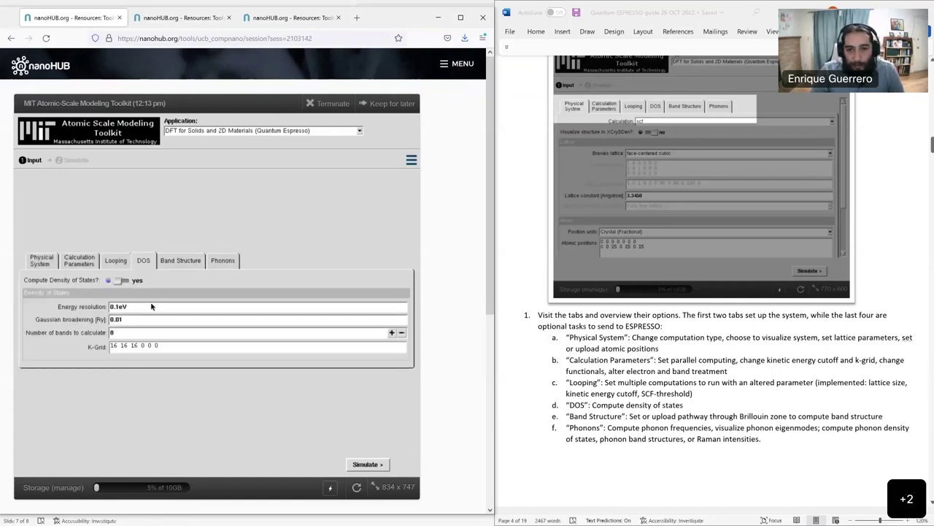
left_click(120, 280)
Turn on phonon computation with q-point grid 2 2 2 and SCF threshold 1.0E-12
left_click(178, 296)
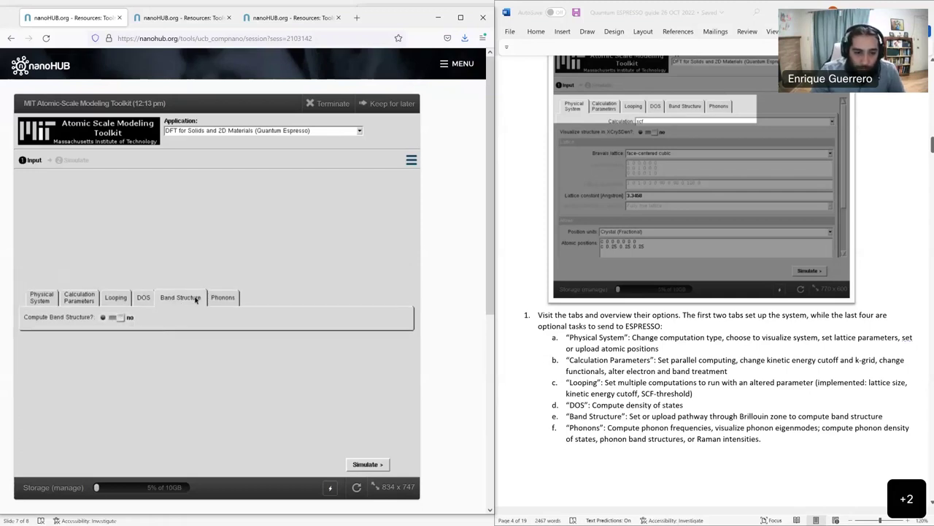
left_click(223, 298)
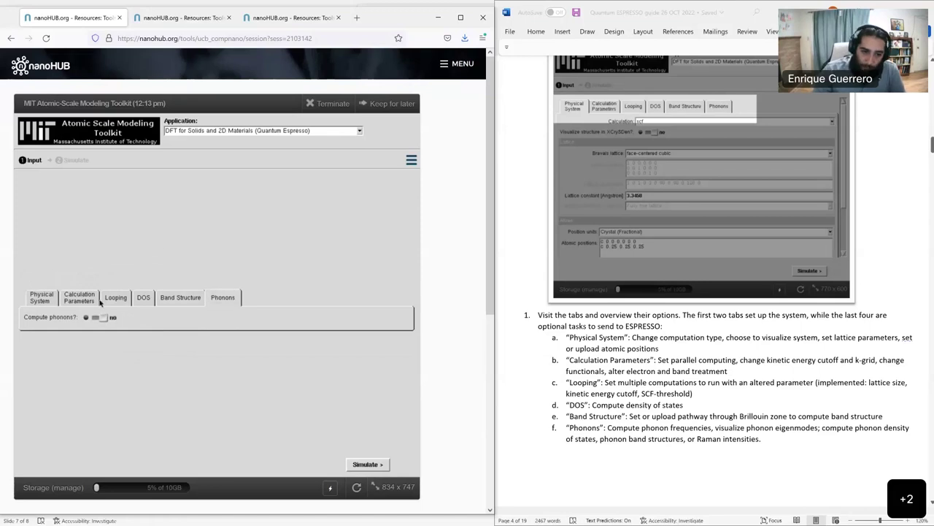
left_click(107, 317)
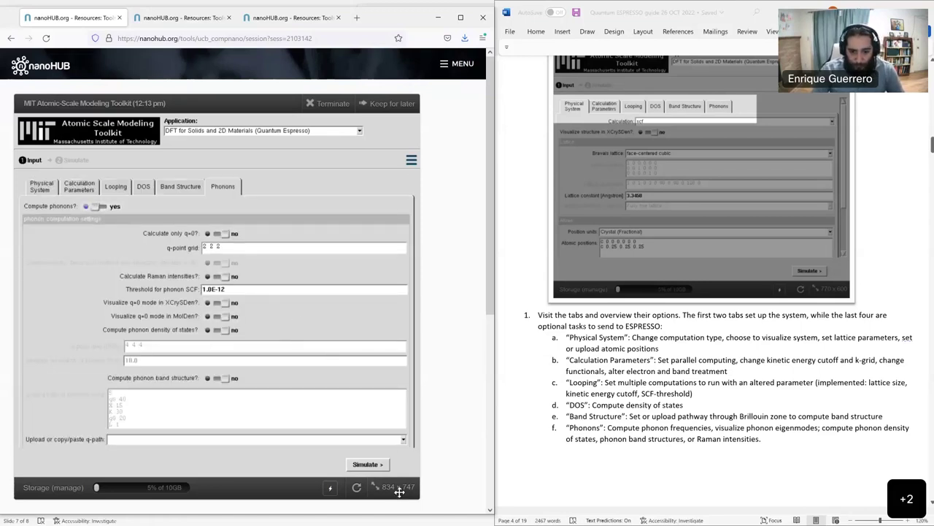
left_click_drag(400, 492, 390, 478)
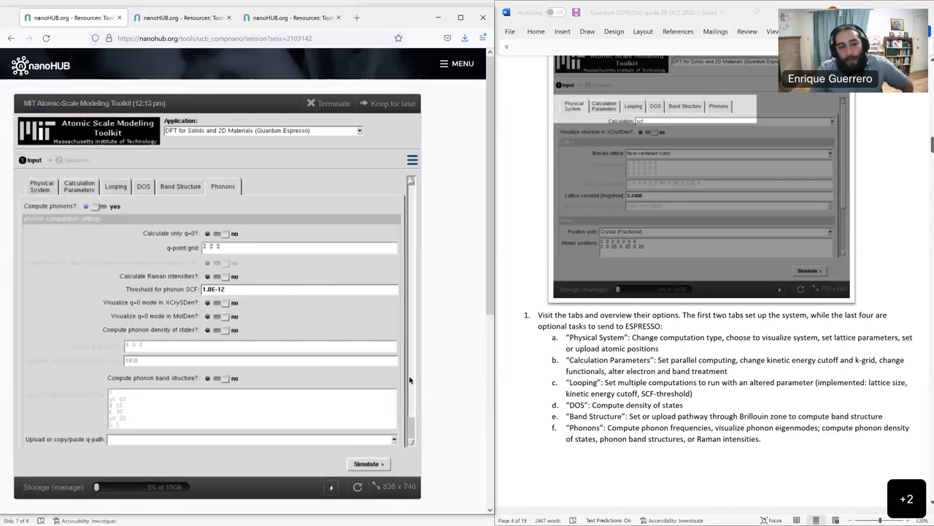
scroll(121, 199, "down", 1)
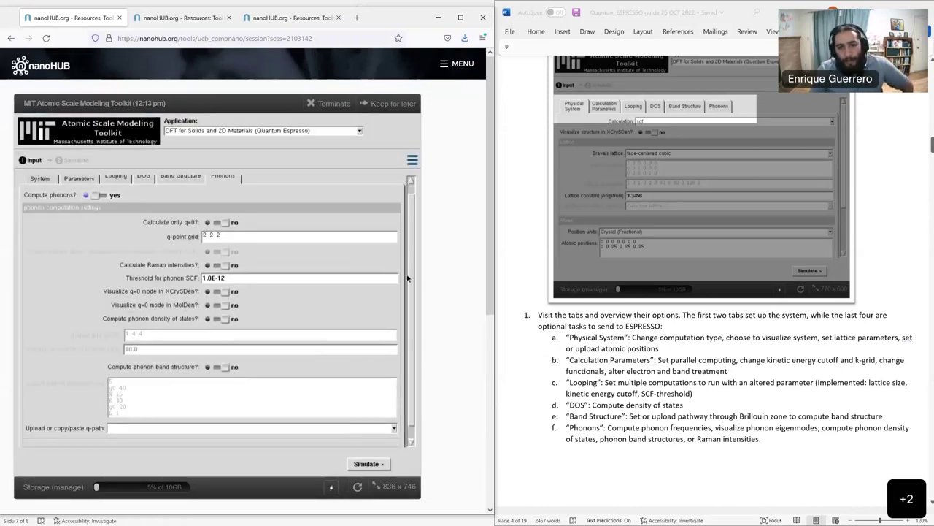
scroll(411, 261, "up", 1)
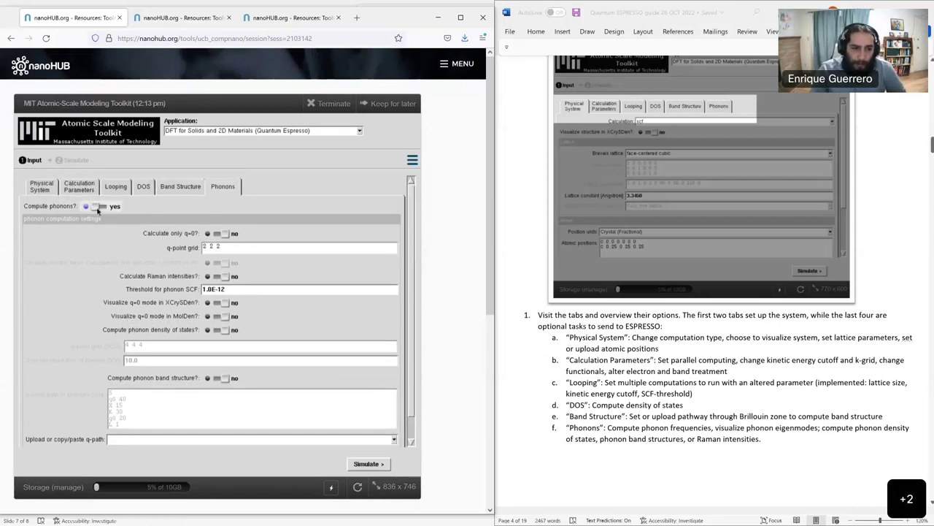
Return to the Physical System inputs and advance the Word guide to step 2, Simulate with defaults
left_click(42, 295)
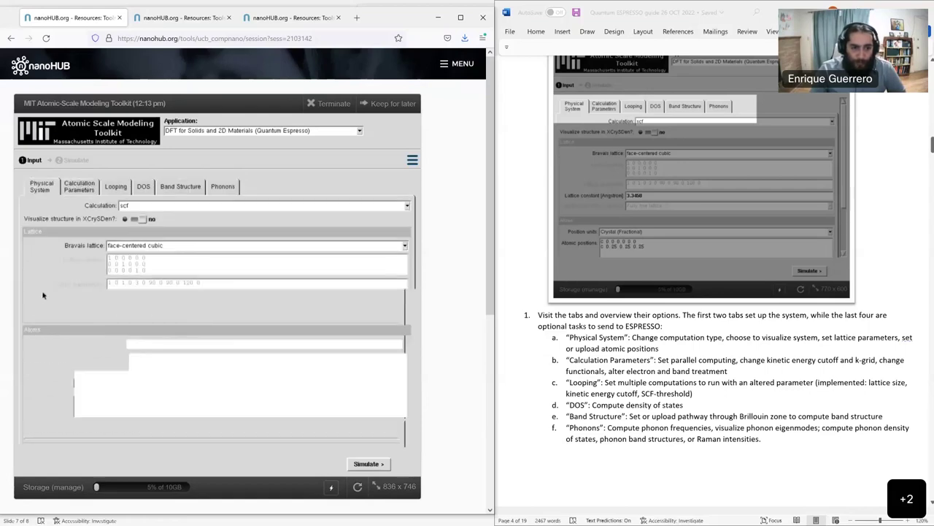
scroll(681, 332, "down", 3)
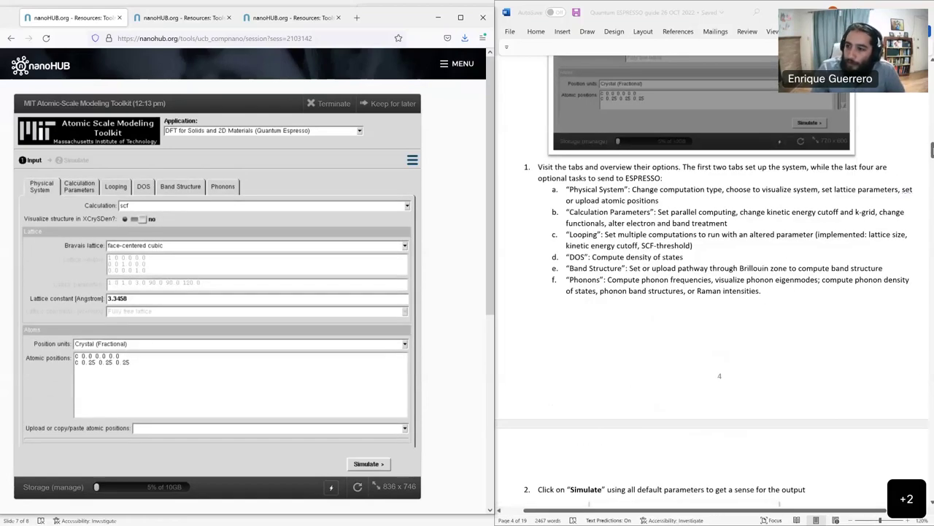
left_click_drag(932, 150, 932, 164)
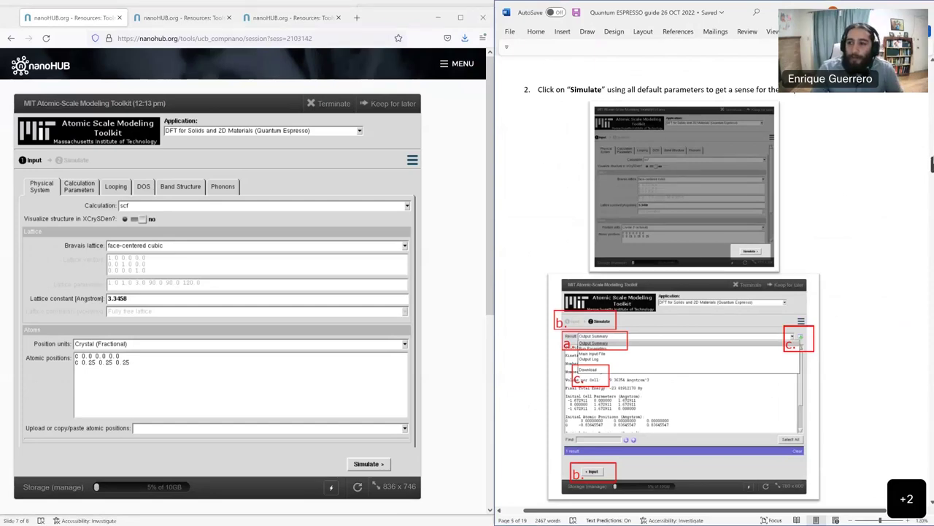
left_click_drag(932, 164, 931, 169)
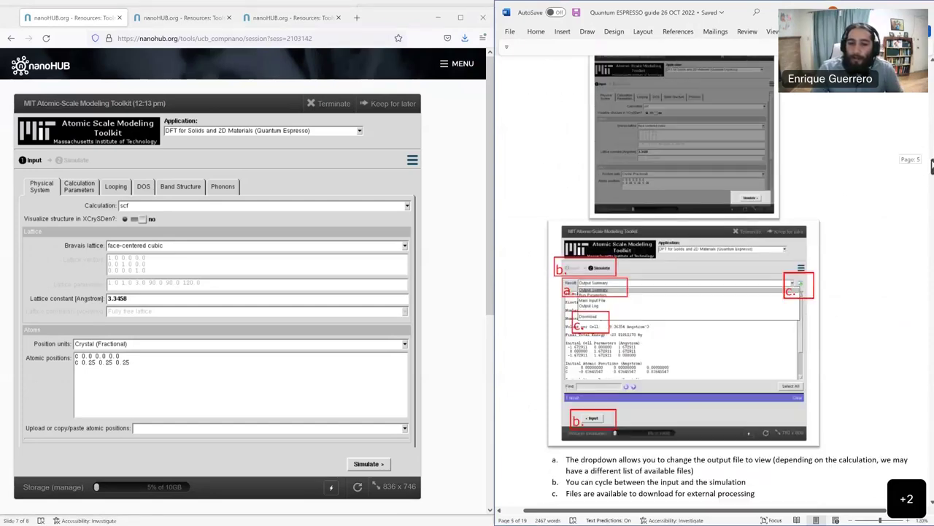
Start the Quantum Espresso SCF run, which ends with total energy -23.81912170 Ry
left_click(368, 465)
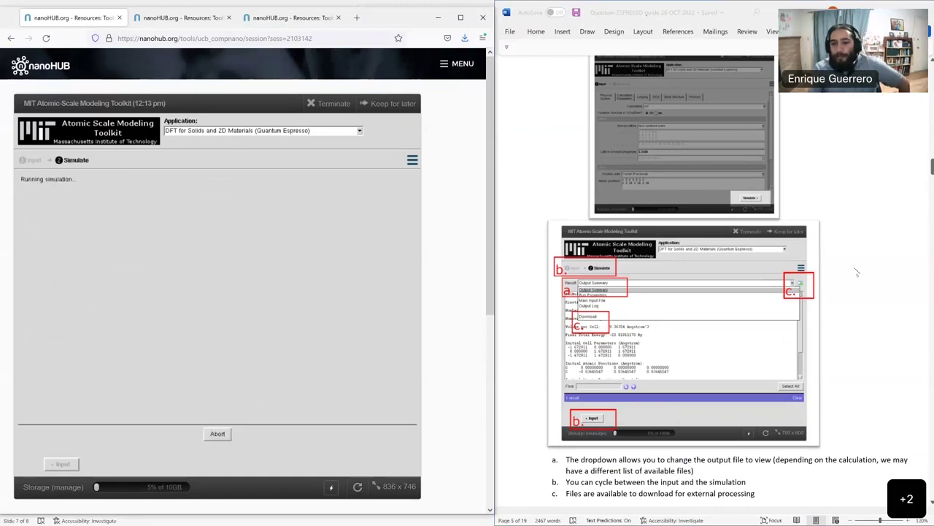
scroll(857, 272, "up", 1)
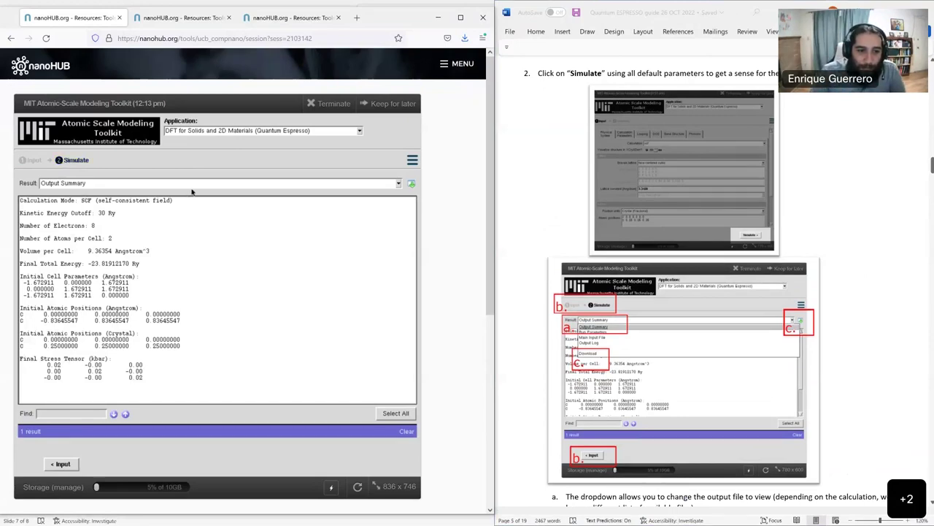
Browse the Run Parameters and Main Input File results of the SCF run
left_click(399, 185)
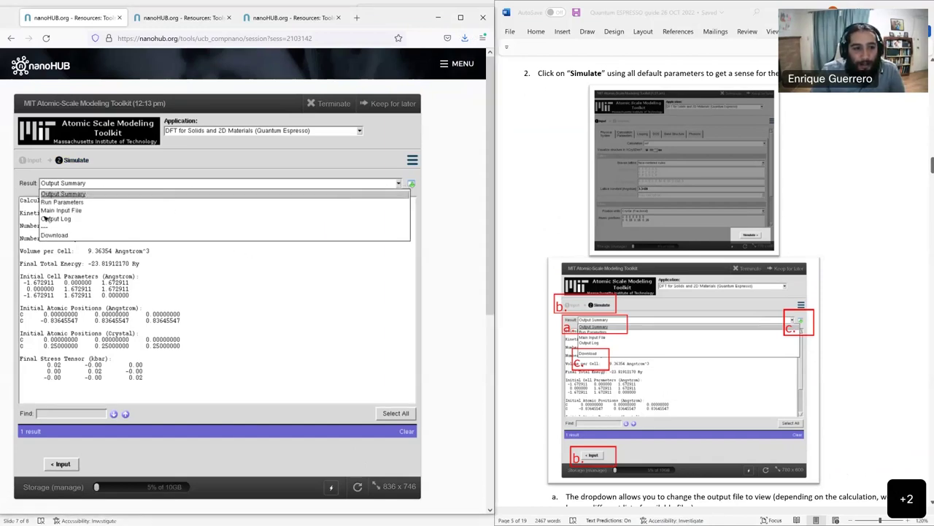
left_click(143, 324)
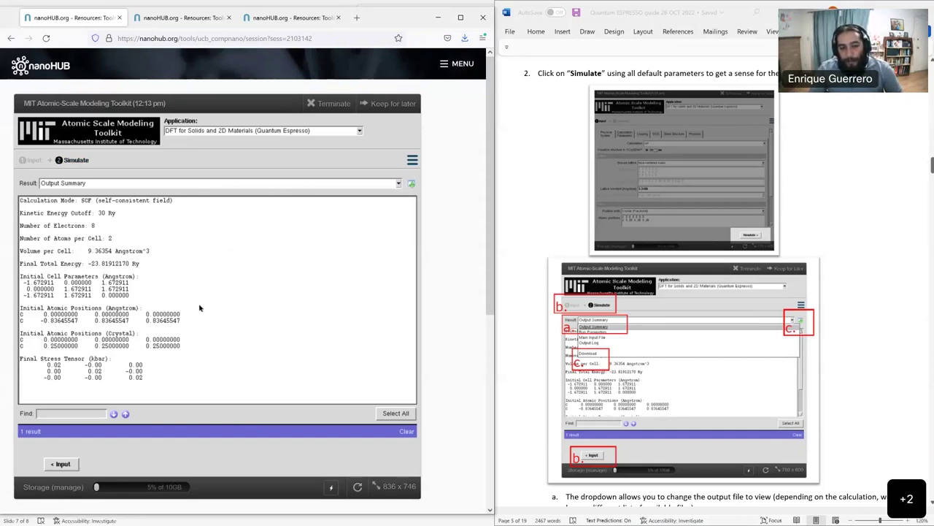
left_click(399, 184)
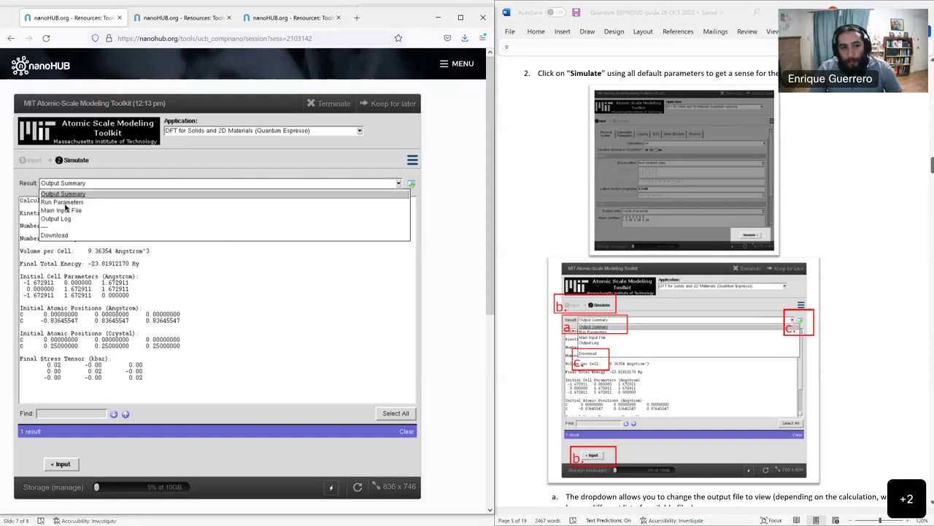
left_click(64, 202)
left_click(73, 183)
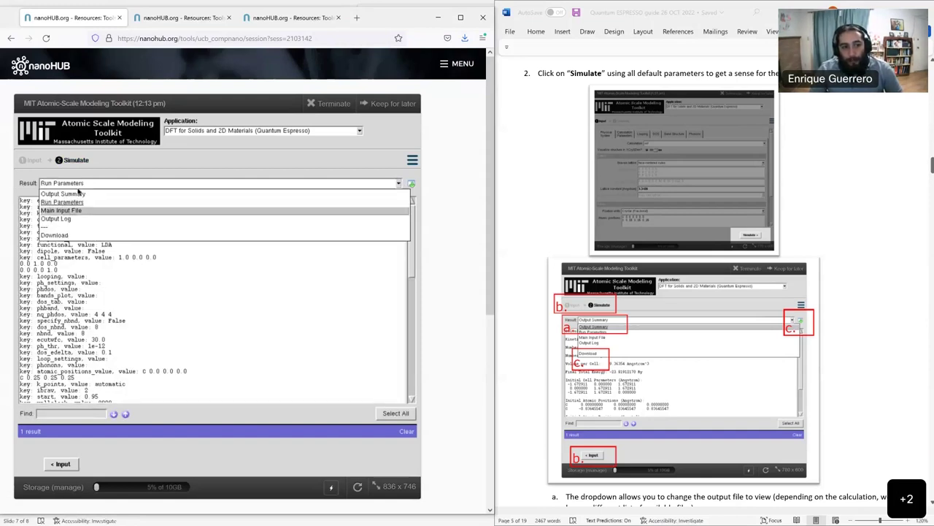
left_click(64, 210)
View the run's Output Log, then switch back to the Output Summary
left_click(76, 184)
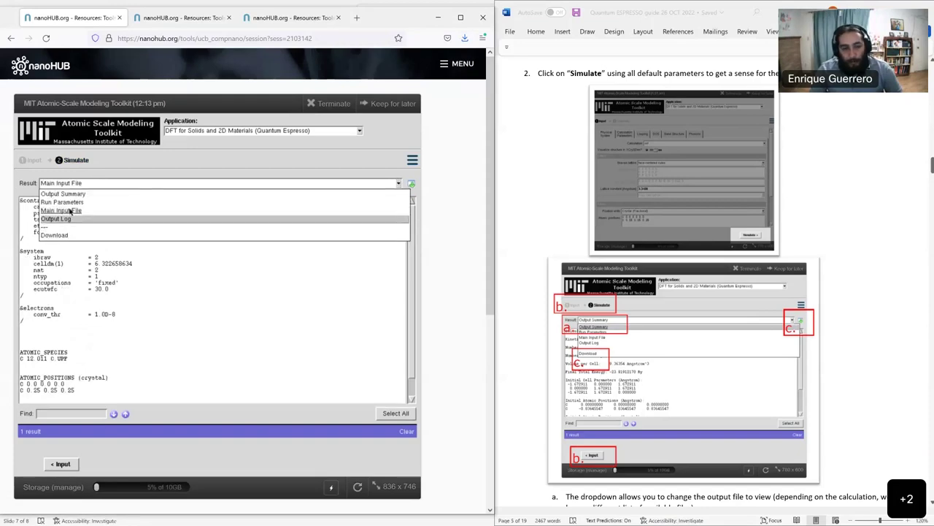
left_click(65, 218)
left_click(83, 185)
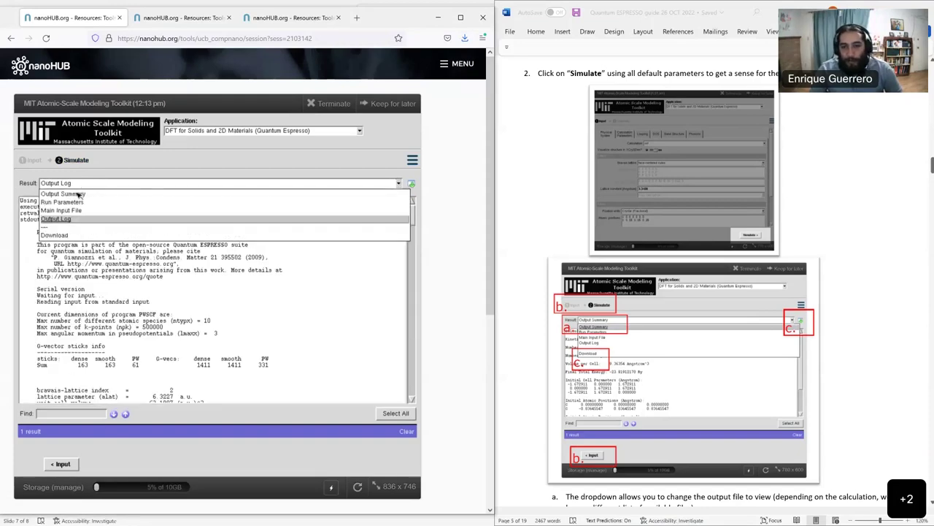
left_click(78, 195)
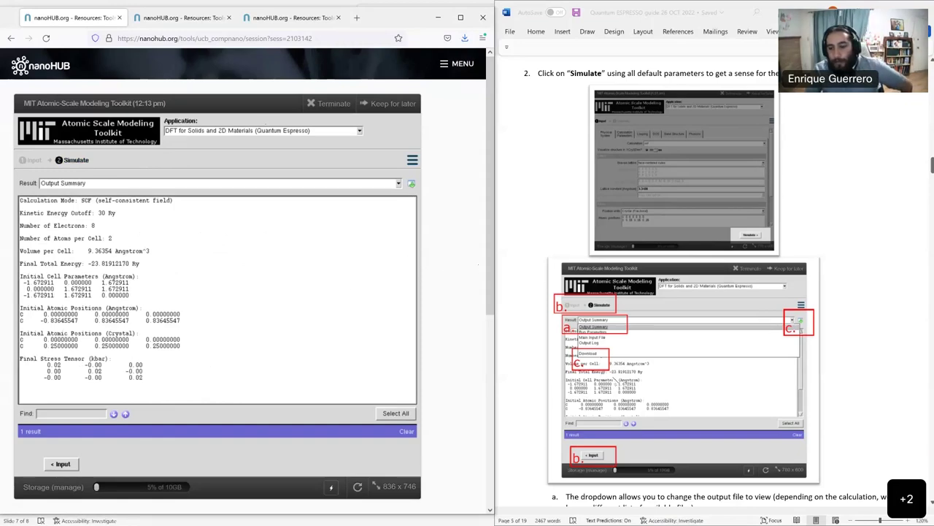
scroll(622, 373, "down", 1)
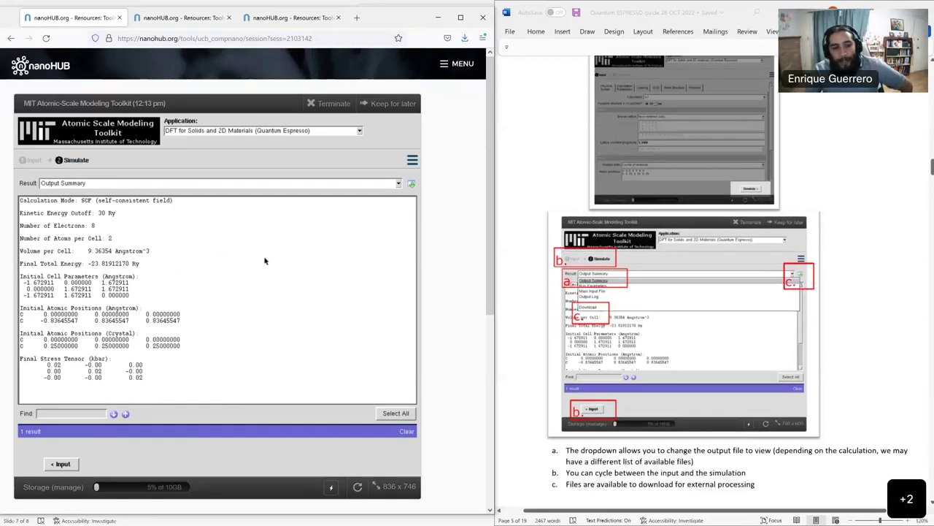
left_click(58, 467)
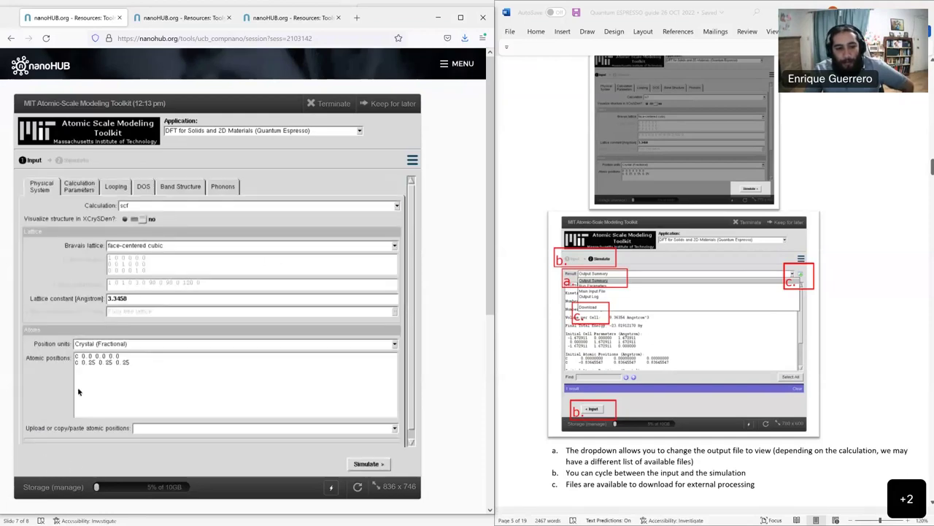
left_click(61, 161)
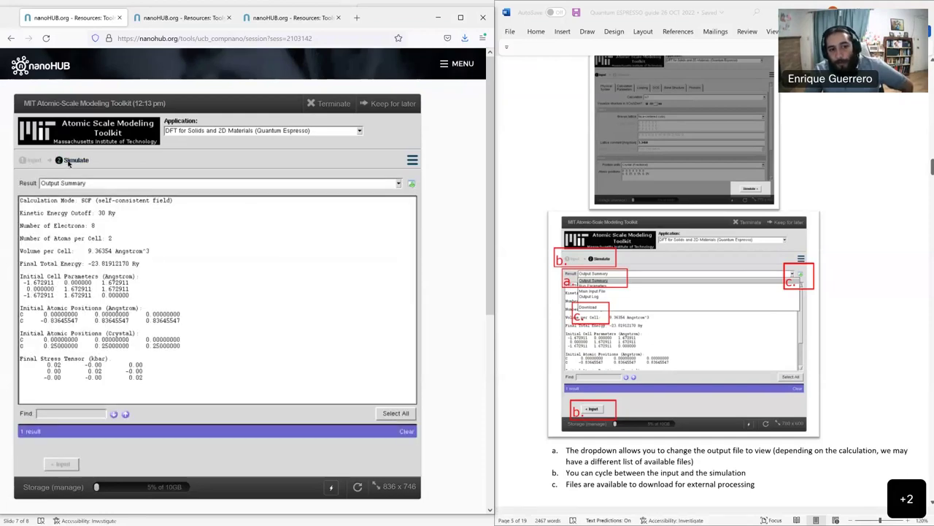
left_click(35, 160)
left_click(69, 160)
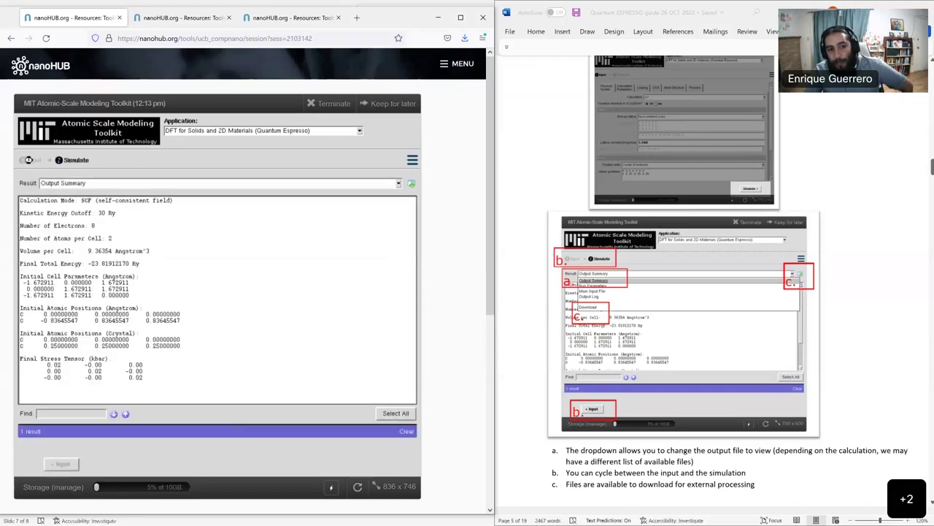
left_click(34, 160)
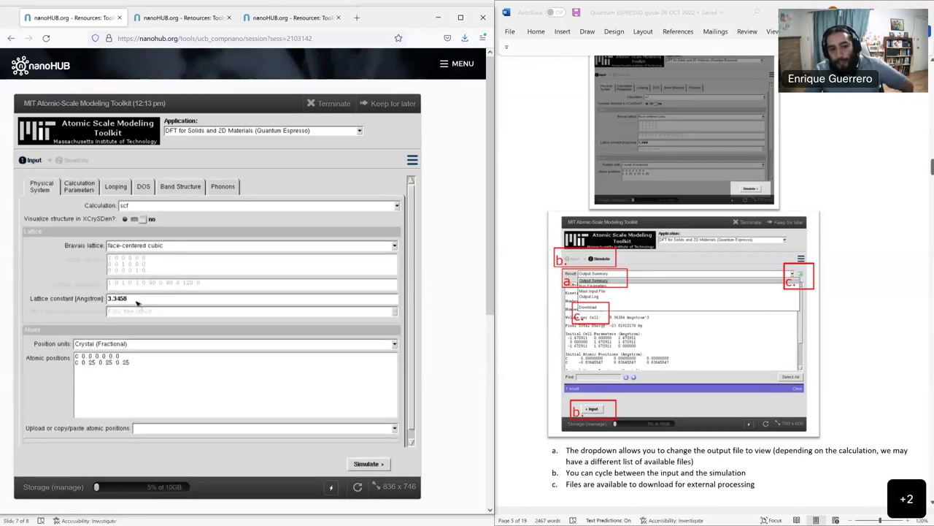
left_click(73, 162)
left_click(73, 162)
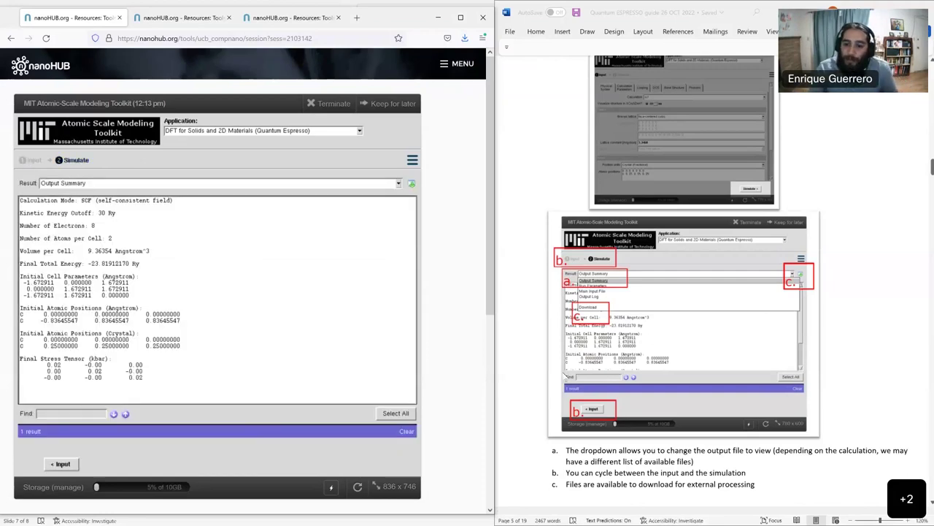
scroll(573, 343, "down", 1)
scroll(573, 342, "down", 5)
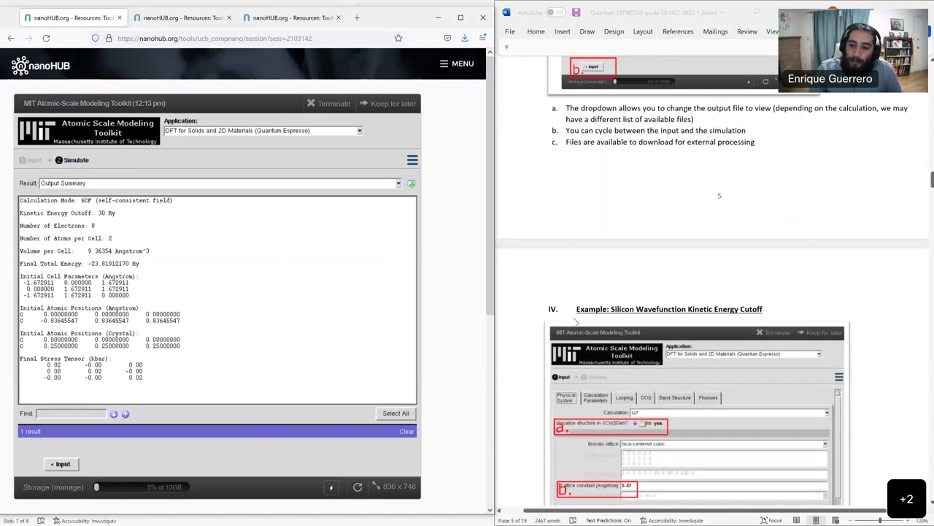
Check the guide document, then move between the input form and the simulation results
scroll(576, 321, "down", 1)
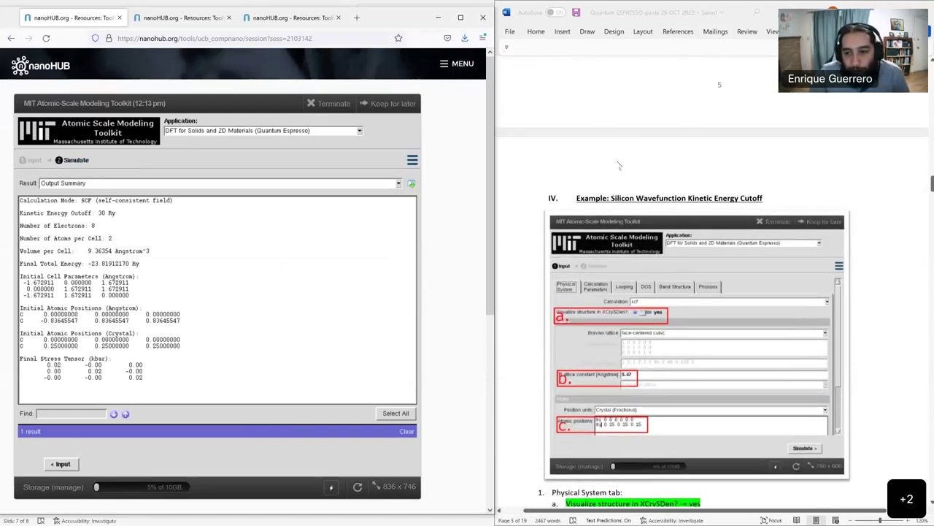
scroll(693, 210, "down", 5)
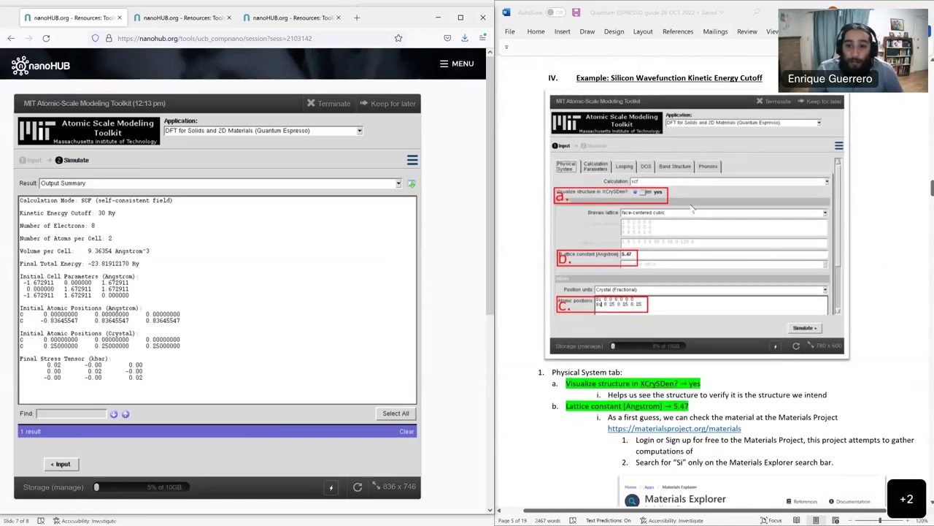
left_click(523, 43)
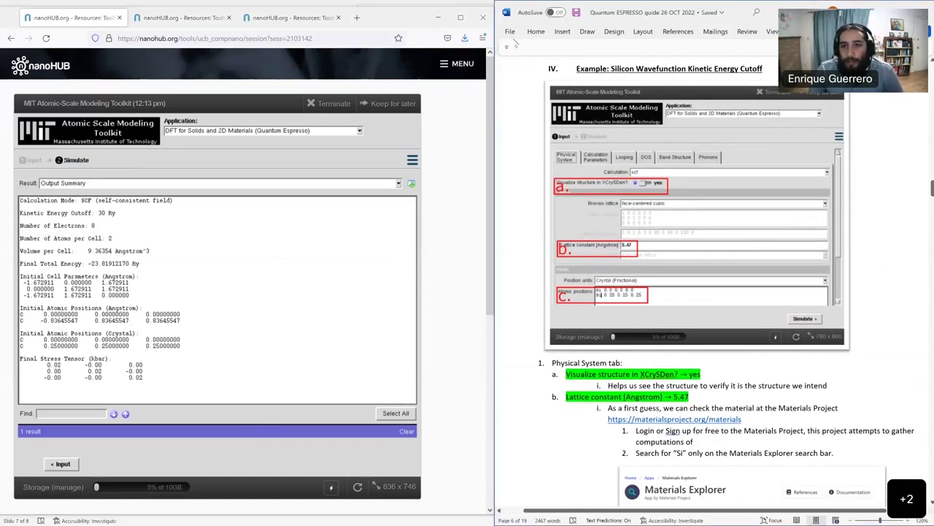
left_click(474, 43)
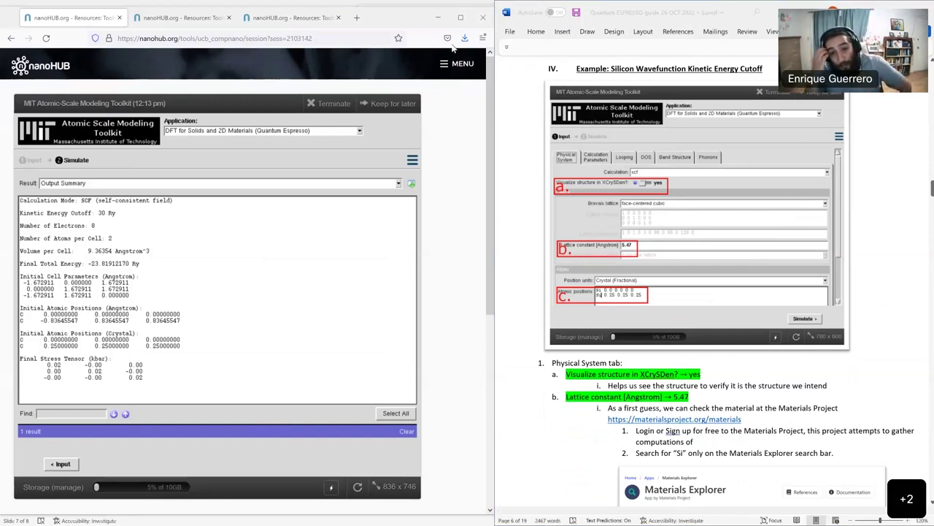
left_click(36, 162)
left_click(73, 160)
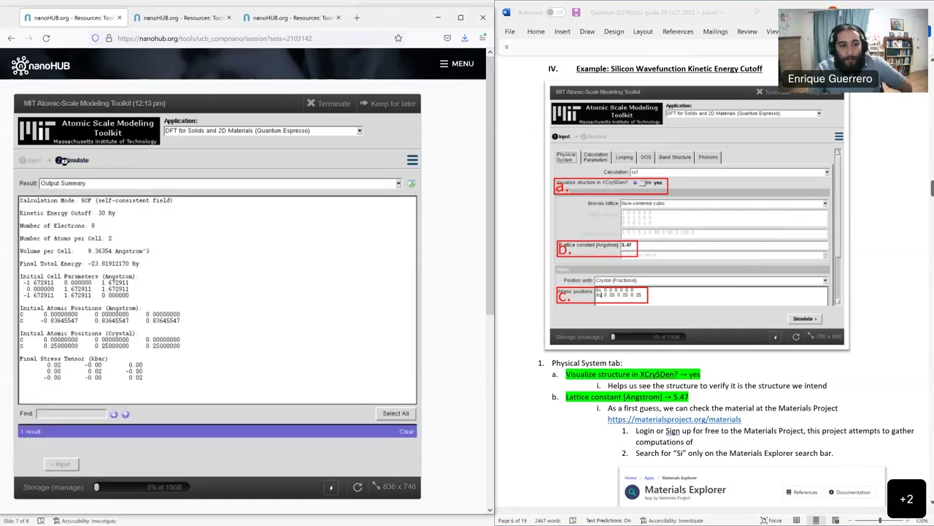
Clear the previous SCF results and return to the Physical System input form
left_click(405, 431)
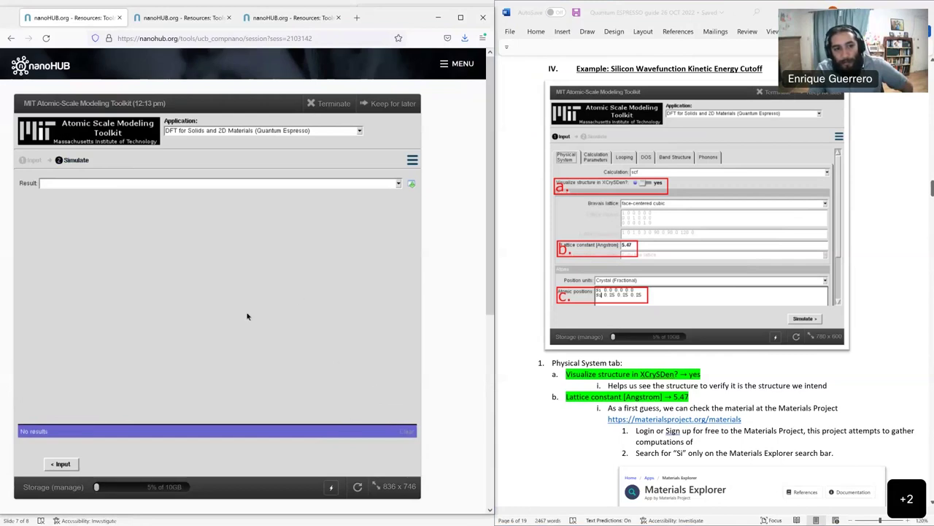
left_click(36, 162)
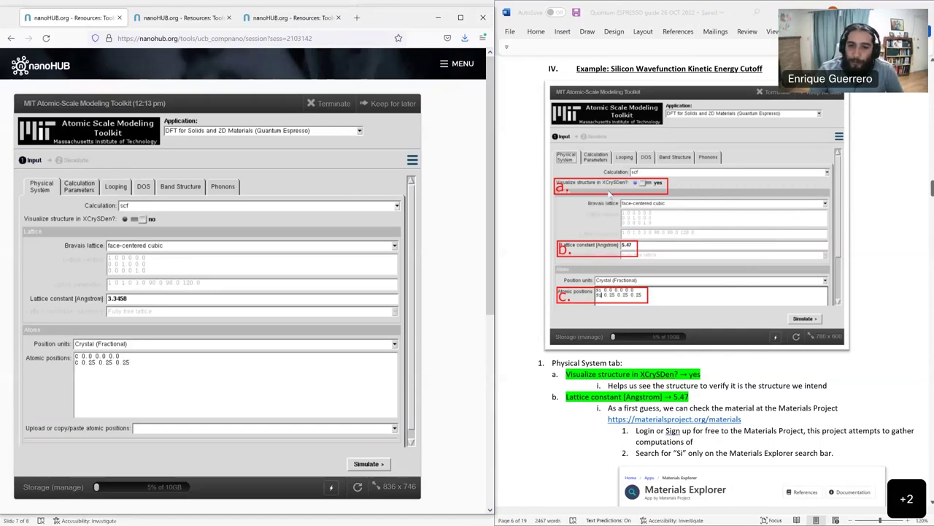
scroll(621, 196, "down", 2)
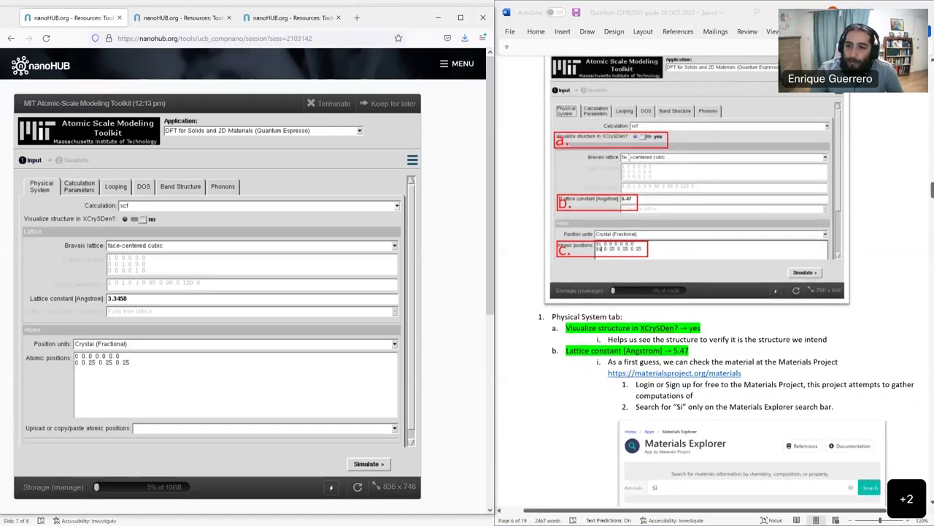
scroll(626, 157, "down", 2)
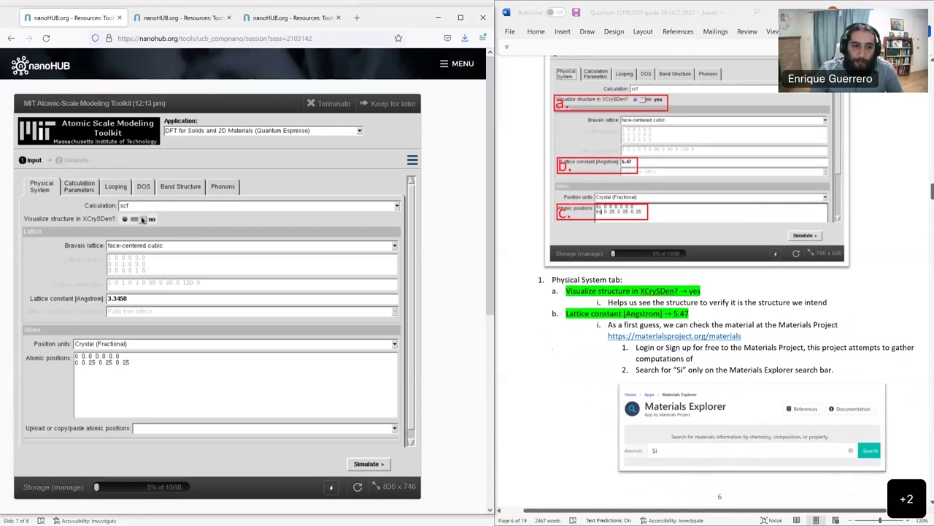
Turn on XCrySDen visualization and change the lattice constant from 3.3458 to 5.47
left_click(142, 219)
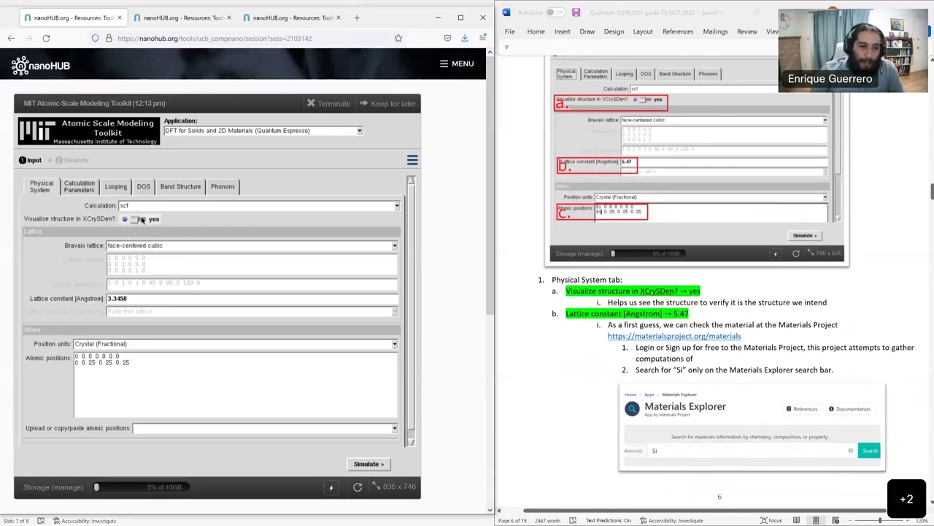
left_click(142, 219)
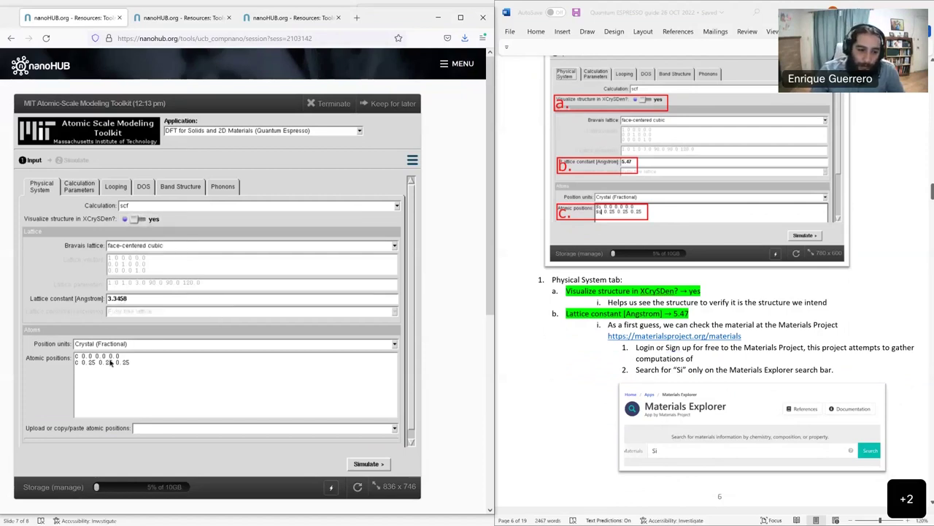
left_click(81, 368)
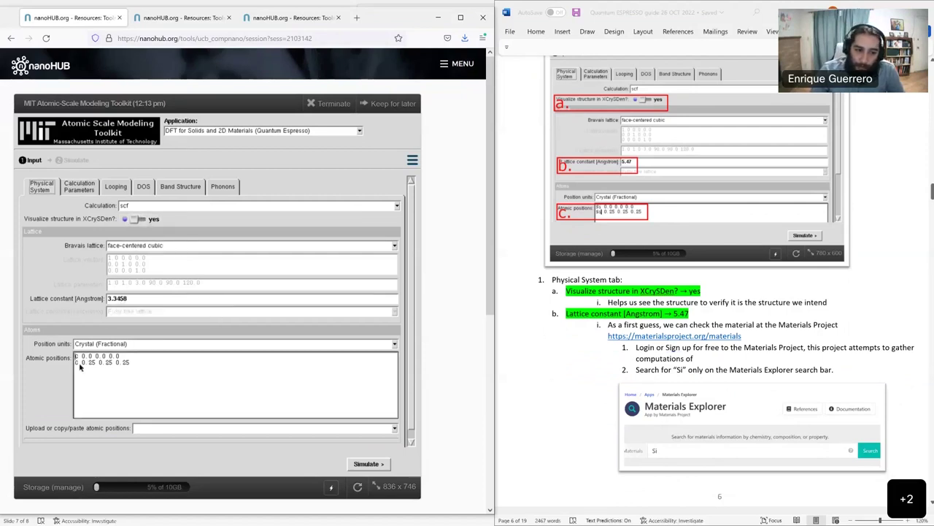
triple_click(141, 300)
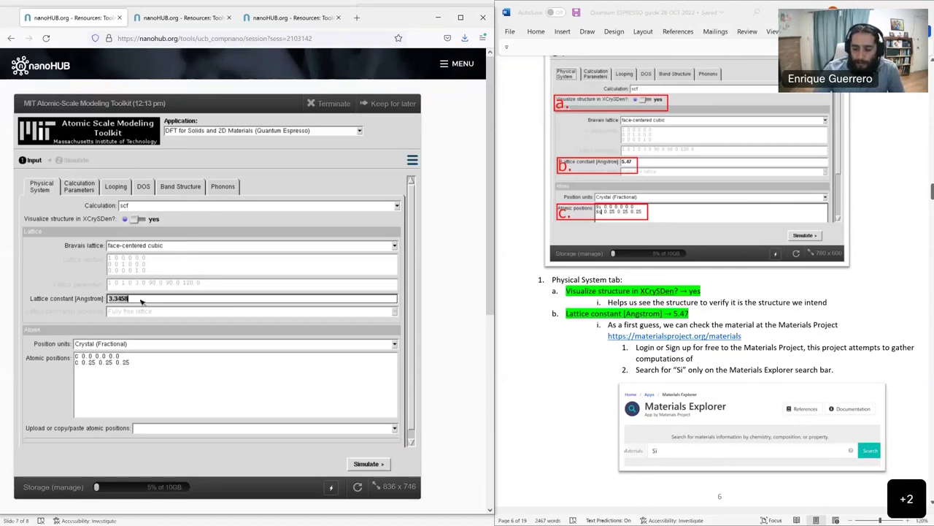
type("5.47")
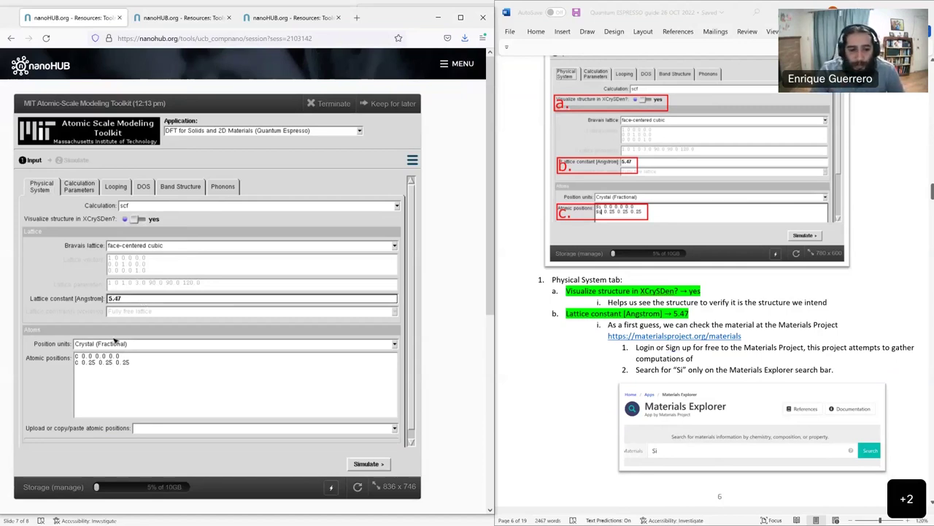
left_click(103, 382)
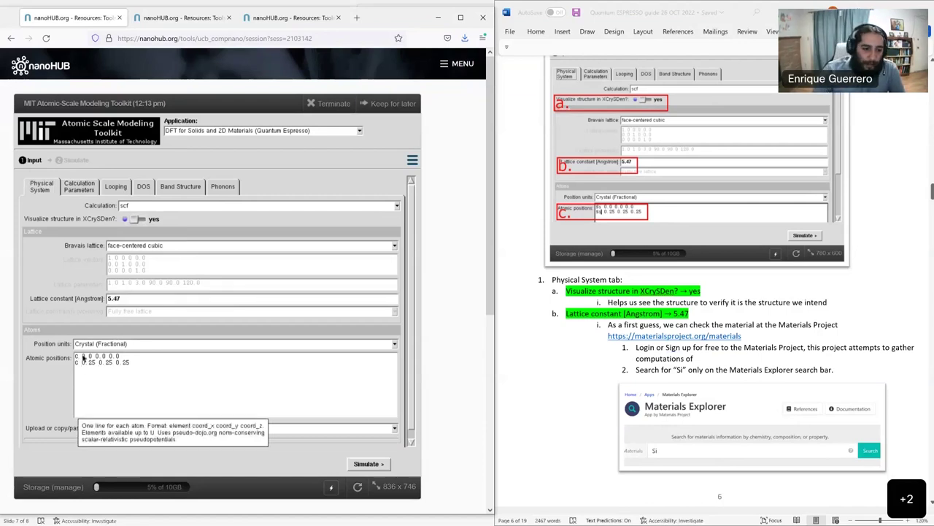
Replace C with Si on both atomic position lines
left_click(83, 358)
key("BackSpace")
type("Si")
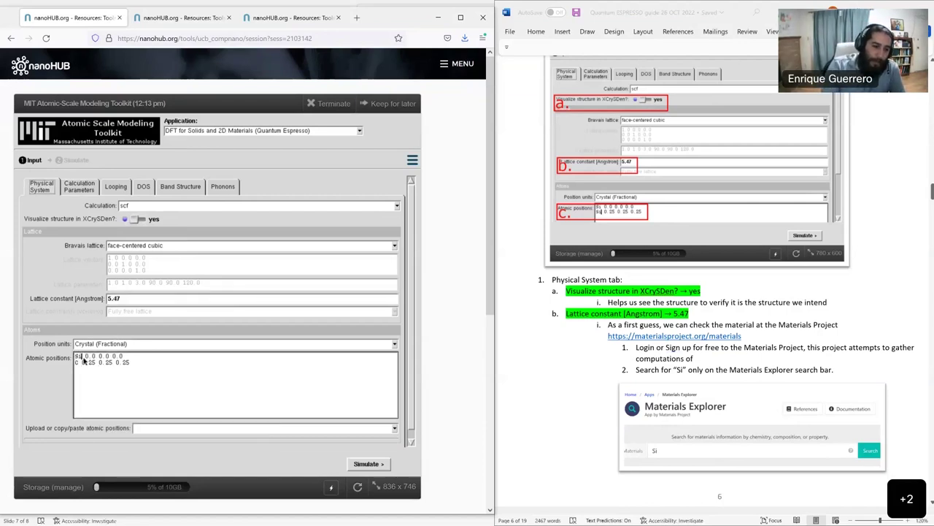
left_click(84, 362)
key("BackSpace")
type("Si")
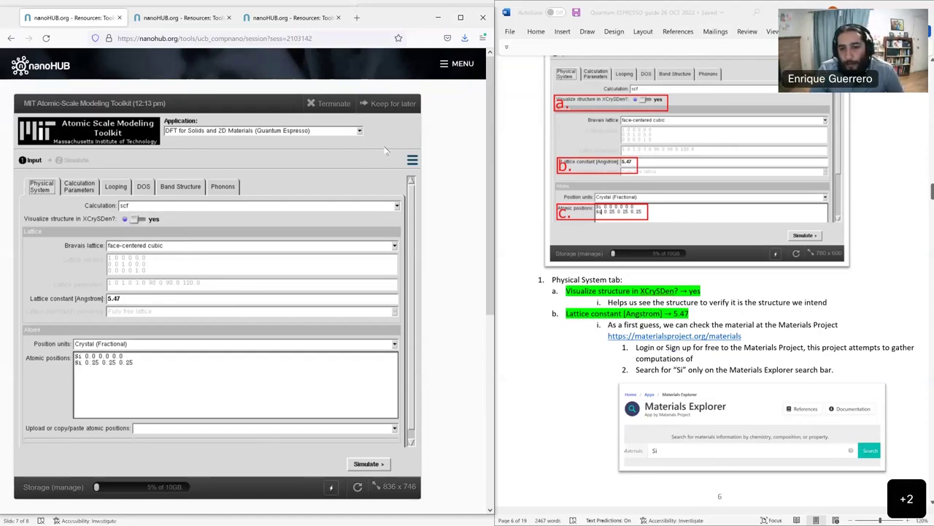
Follow the guide's Materials Project link
scroll(749, 287, "down", 1)
scroll(749, 287, "down", 3)
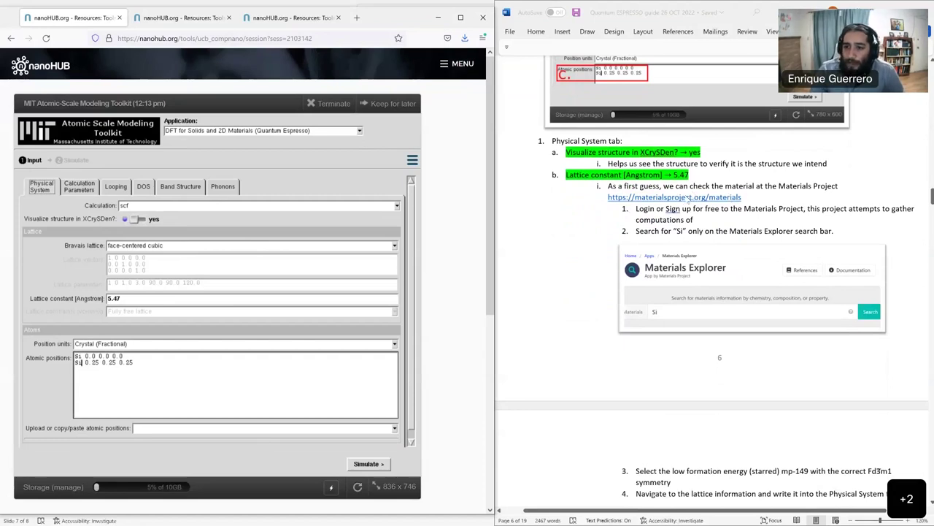
left_click(687, 198, "ctrl")
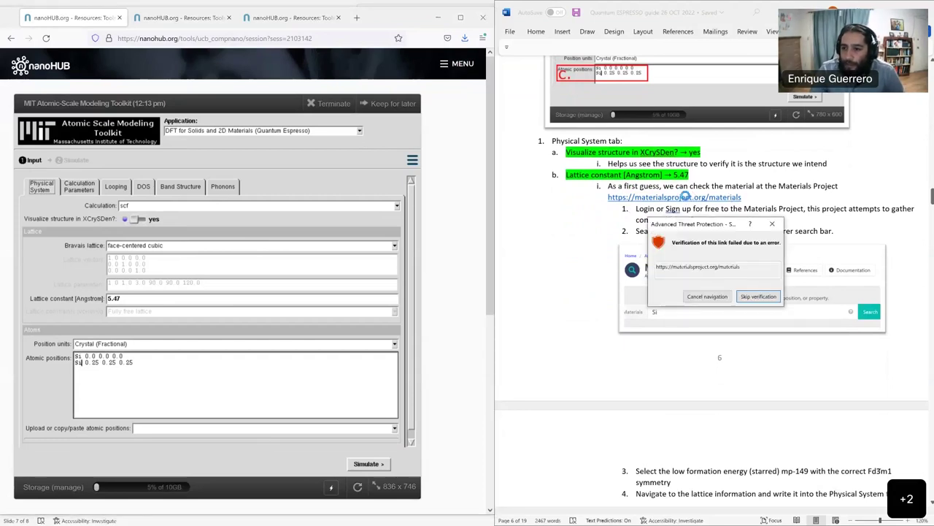
Search Materials Project for Si, open mp-149, and view its 5.47 Å conventional lattice
left_click(758, 296)
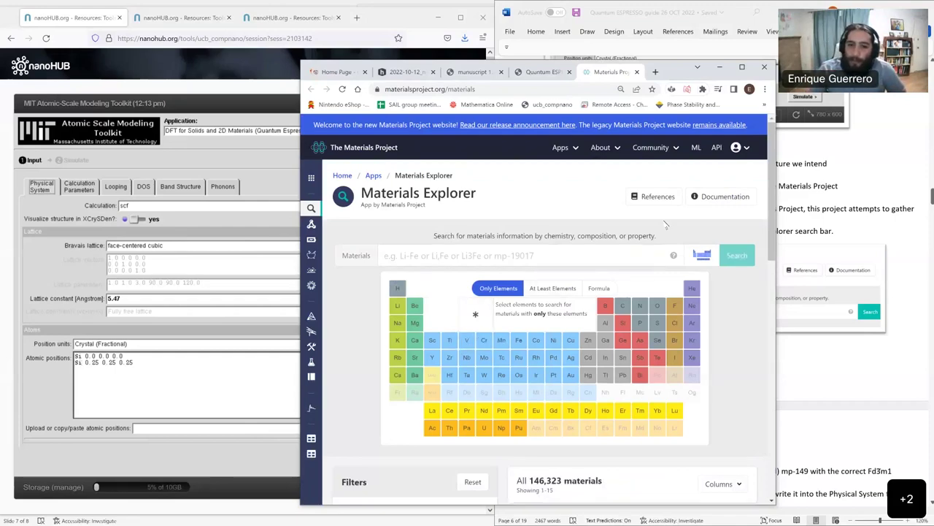
scroll(661, 221, "down", 1)
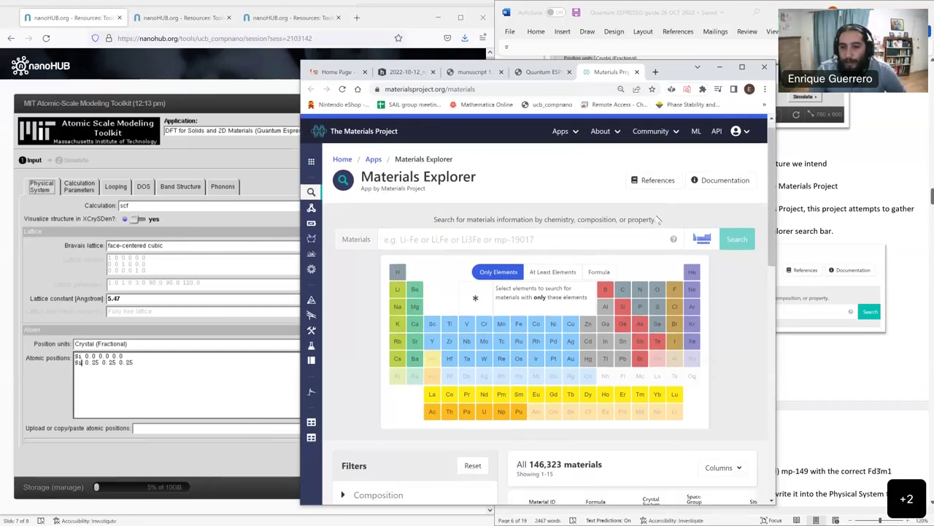
scroll(635, 211, "down", 1)
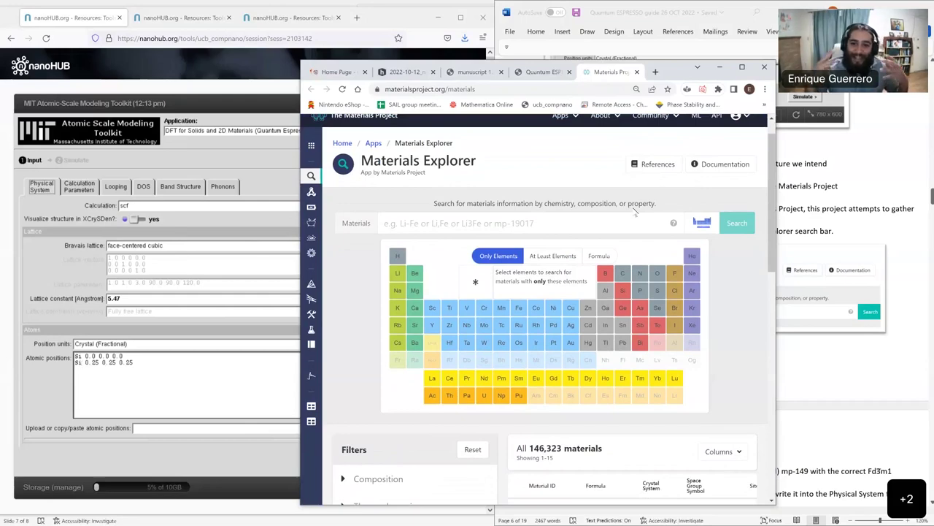
left_click(623, 291)
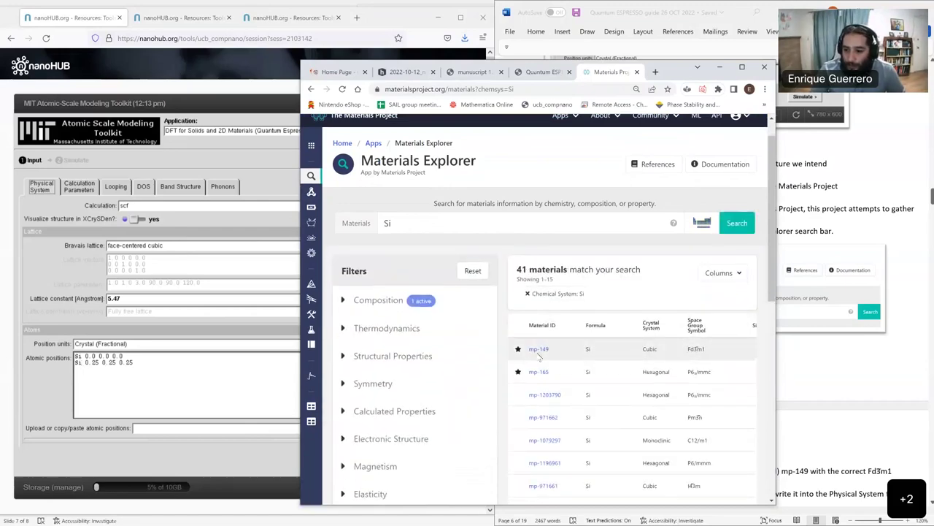
left_click(539, 351)
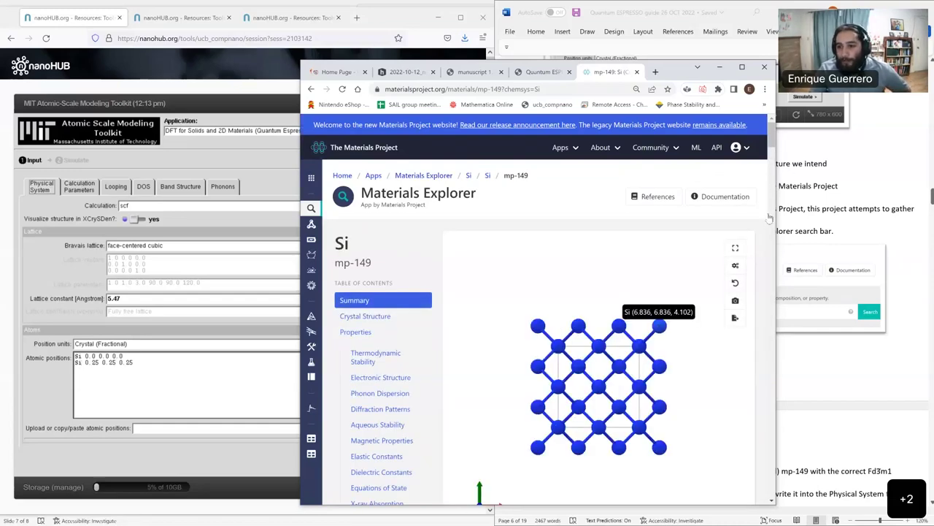
scroll(776, 146, "down", 5)
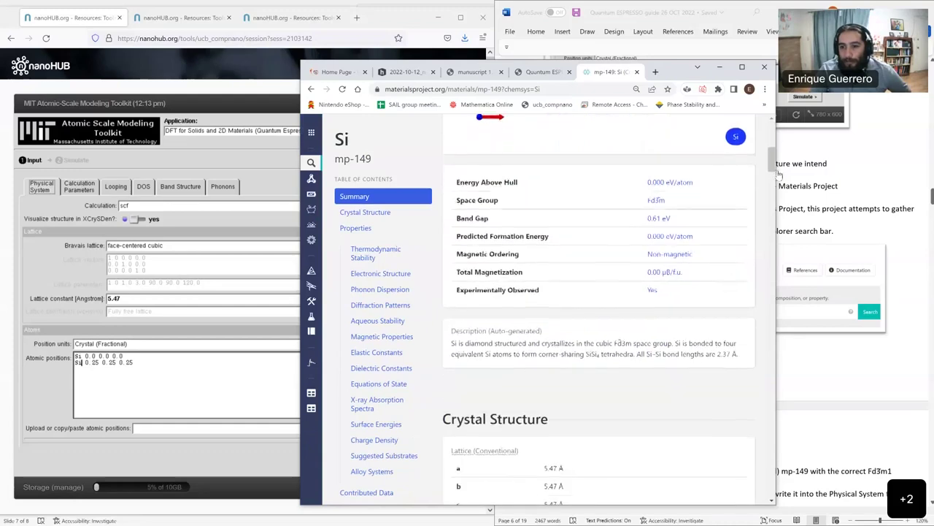
scroll(776, 178, "down", 2)
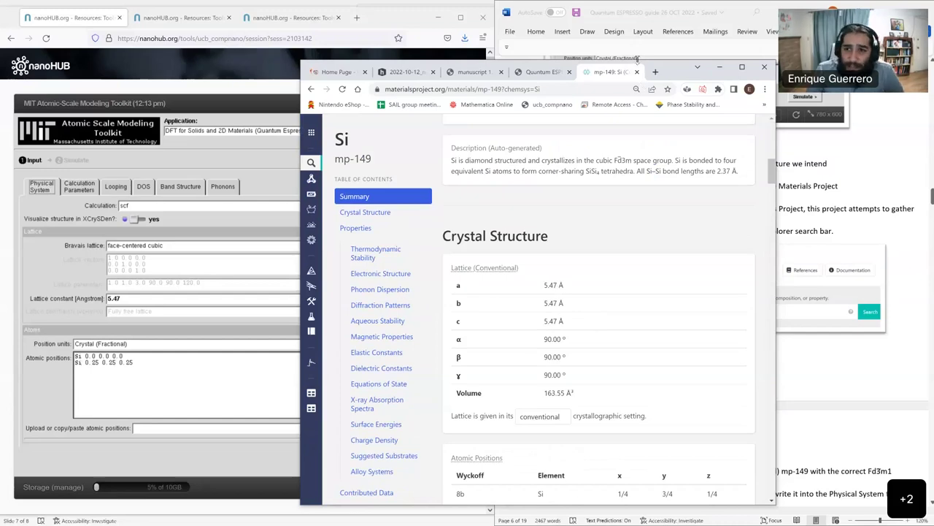
scroll(606, 175, "down", 3)
scroll(723, 173, "up", 3)
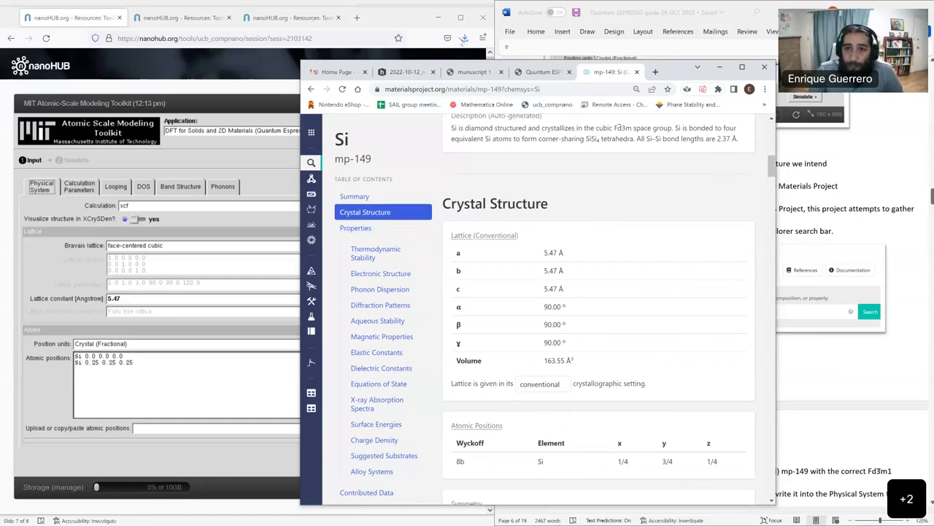
left_click(166, 155)
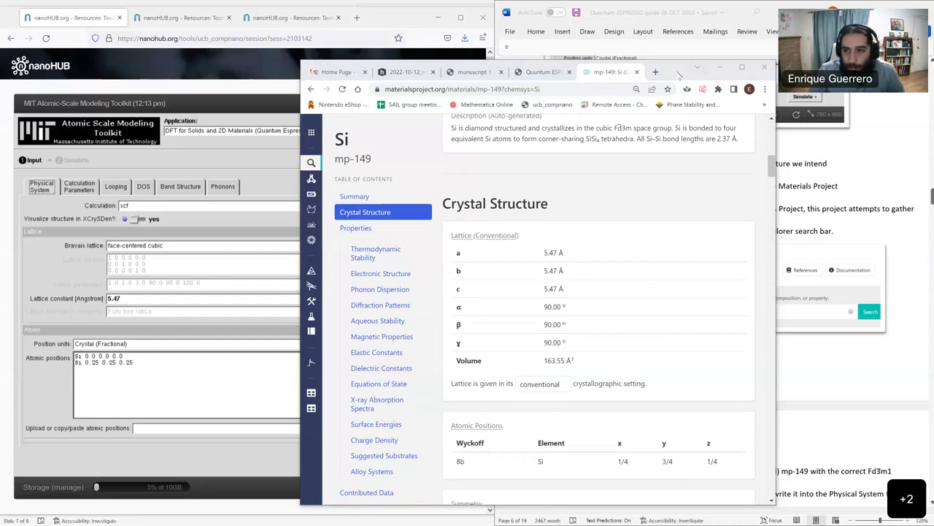
Close the mp-149 materials page and minimize the PDF window
left_click(637, 72)
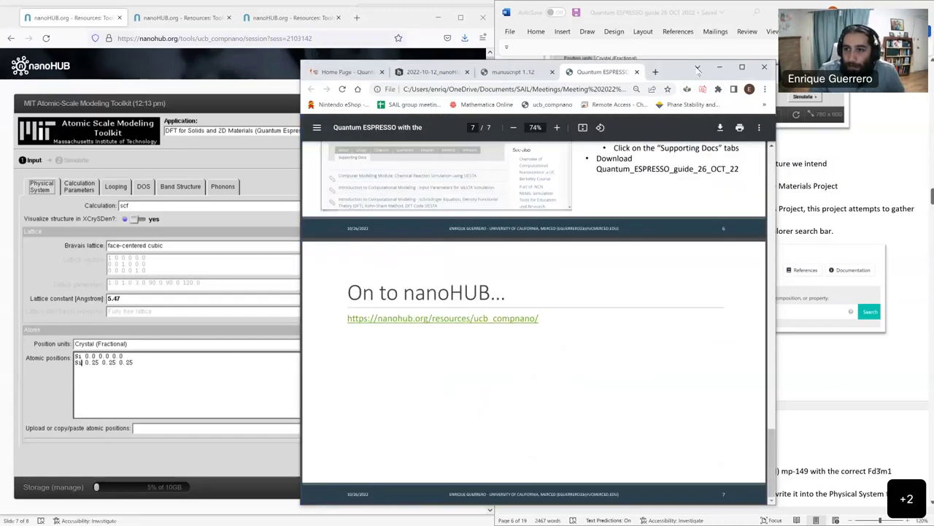
left_click(718, 67)
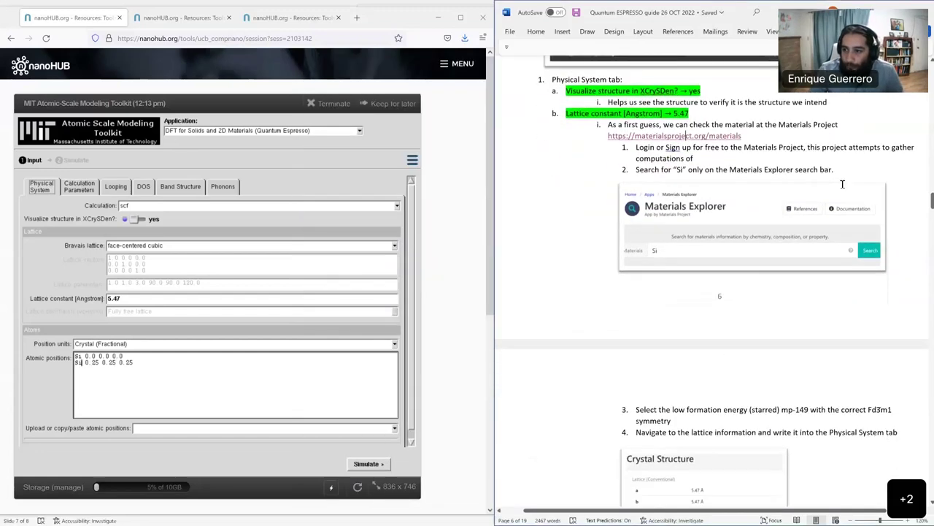
left_click_drag(932, 194, 931, 212)
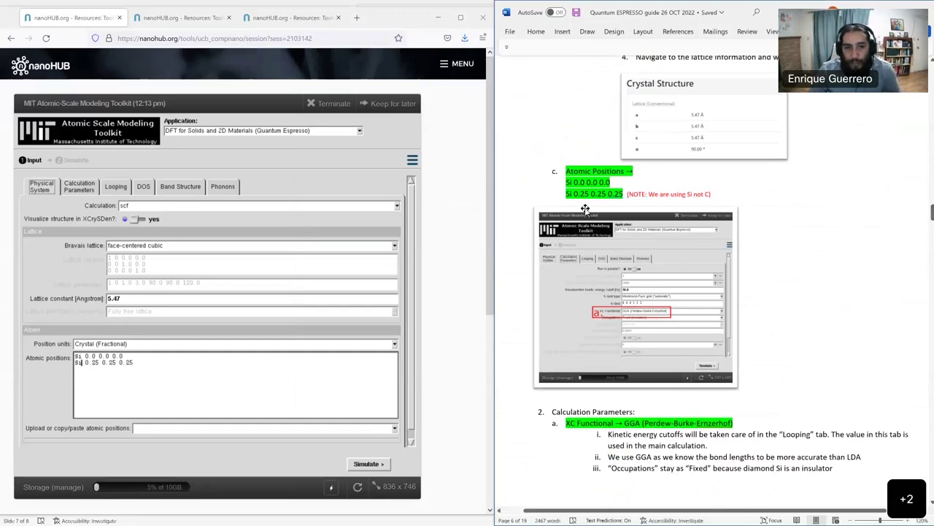
scroll(599, 210, "up", 3)
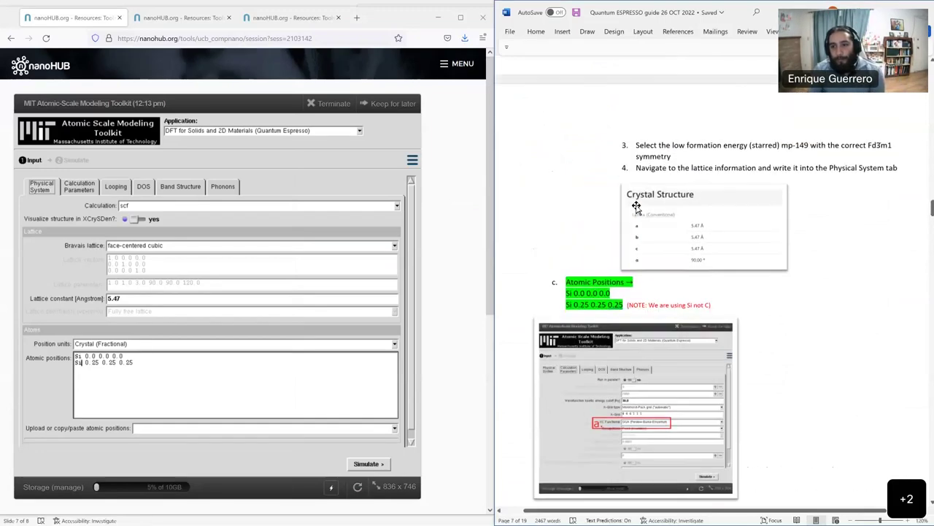
scroll(612, 210, "down", 1)
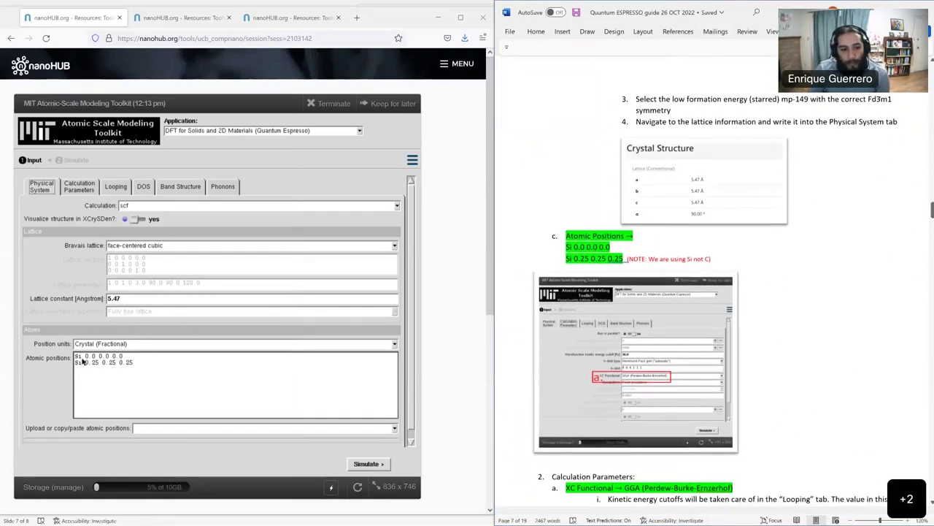
Verify the Si atomic positions and the 5.47 lattice constant in the input form
left_click(84, 361)
left_click_drag(132, 362, 63, 357)
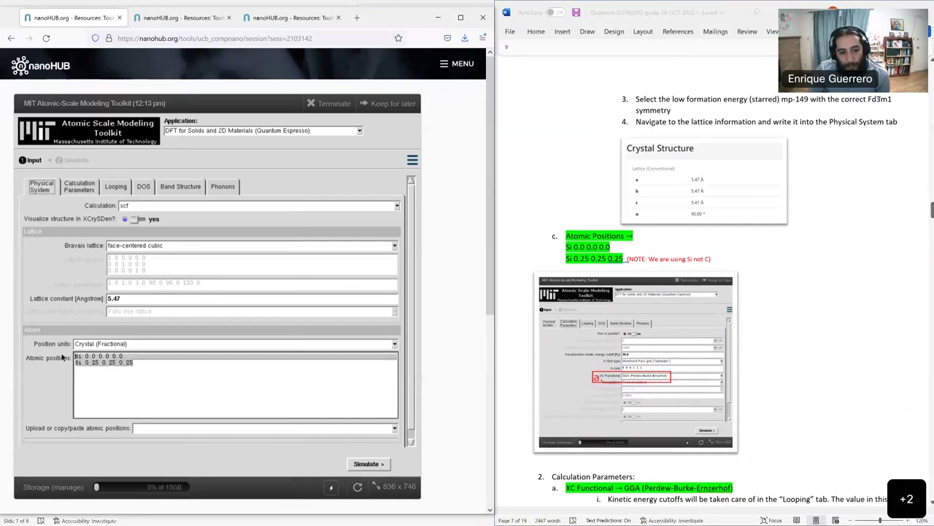
left_click(117, 302)
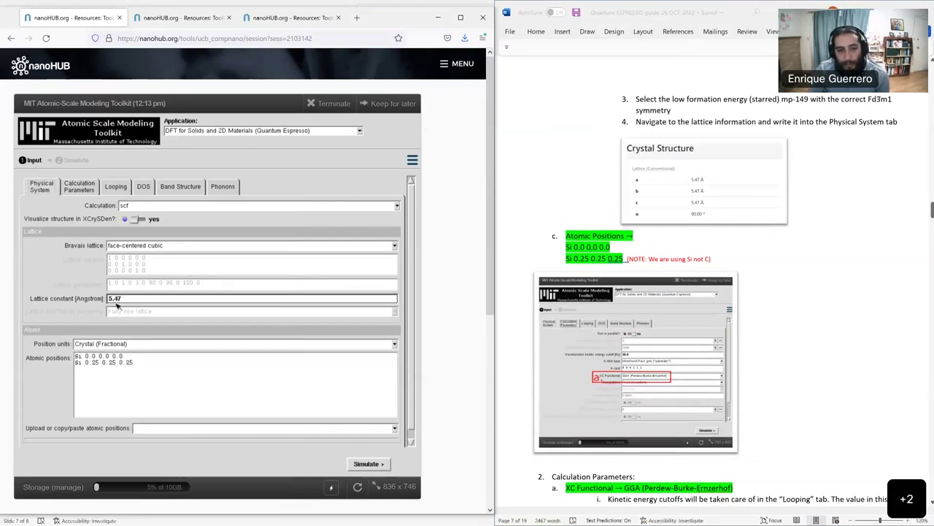
scroll(601, 294, "down", 4)
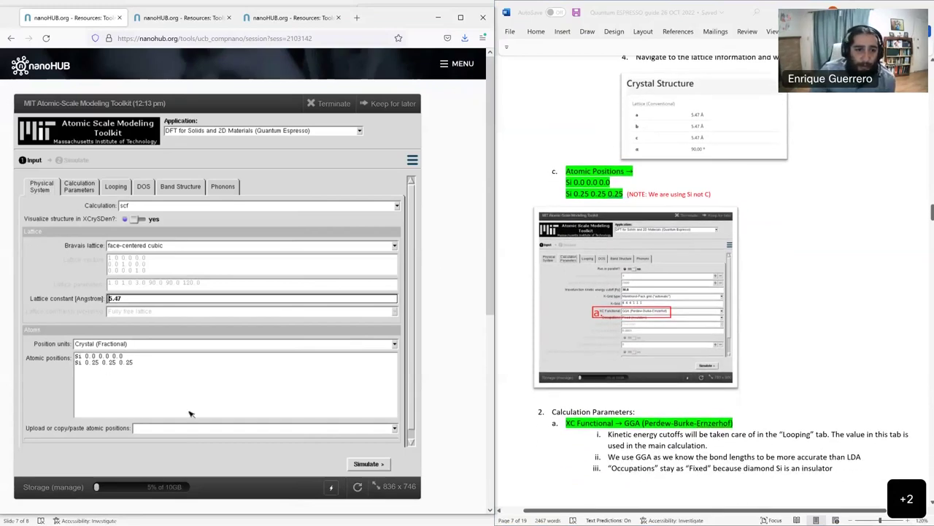
left_click(163, 250)
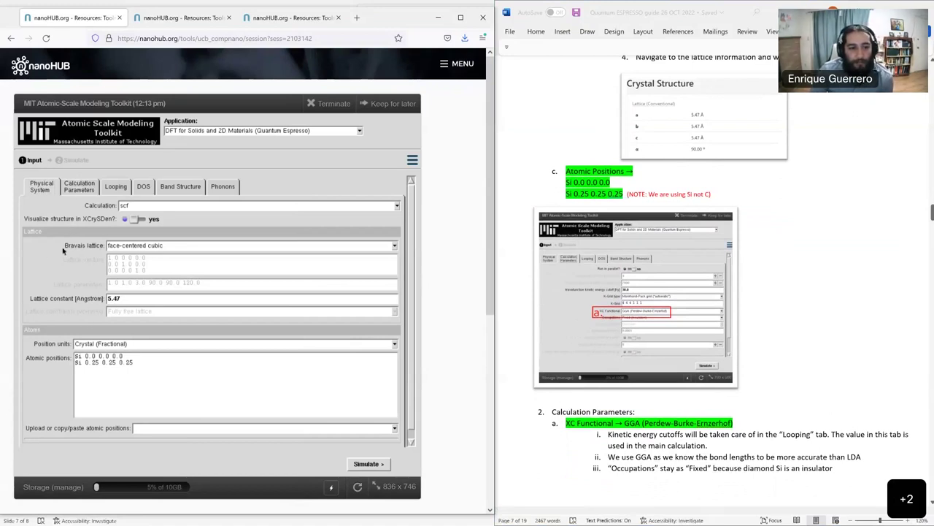
Select GGA (Perdew-Burke-Ernzerhof) as the XC functional, keeping Fixed (insulators) occupations
left_click(79, 185)
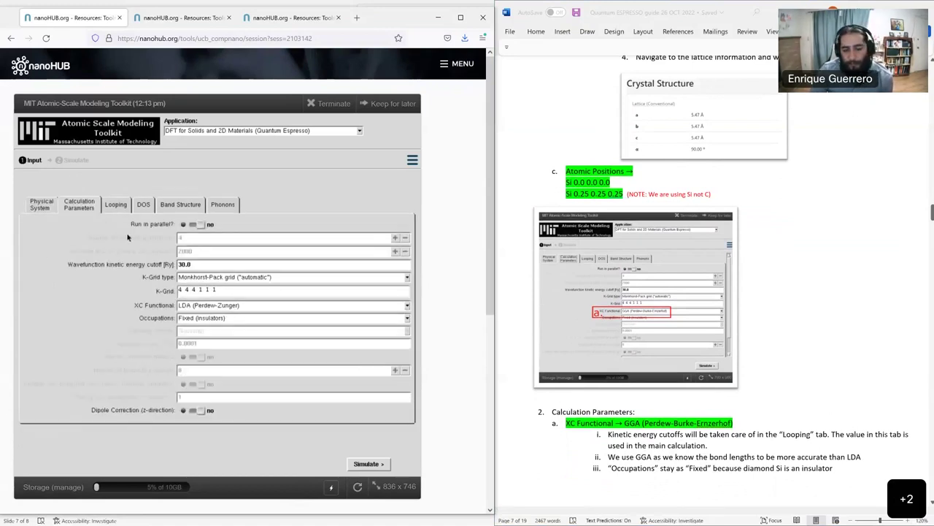
left_click(241, 307)
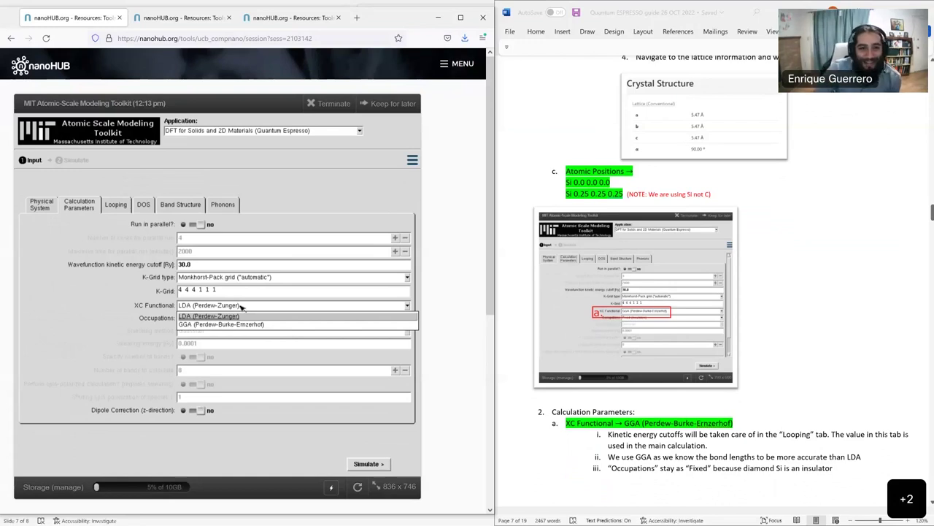
left_click(225, 325)
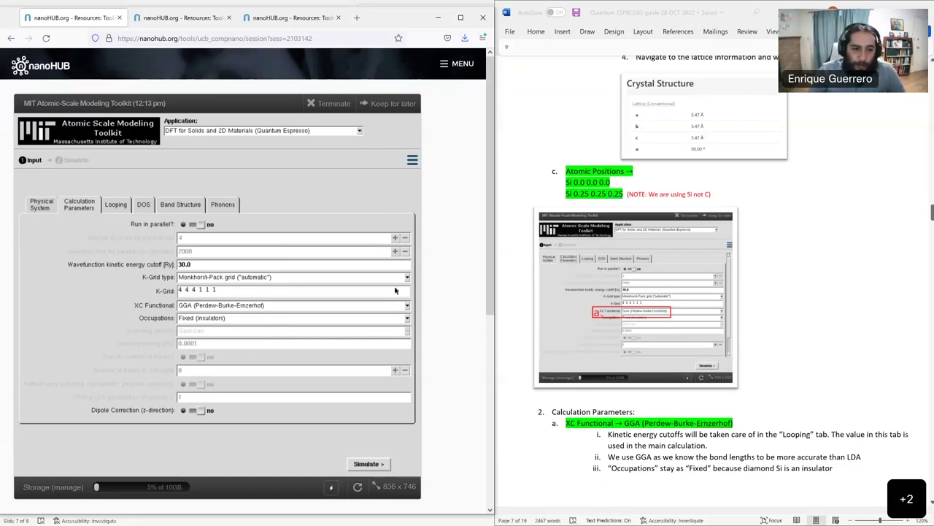
mouse_move(394, 290)
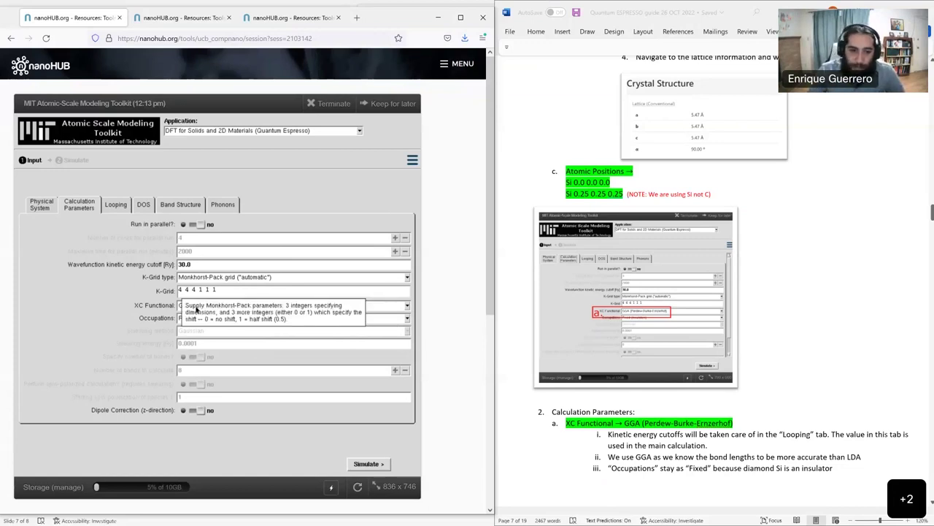
scroll(636, 326, "down", 5)
scroll(636, 325, "down", 10)
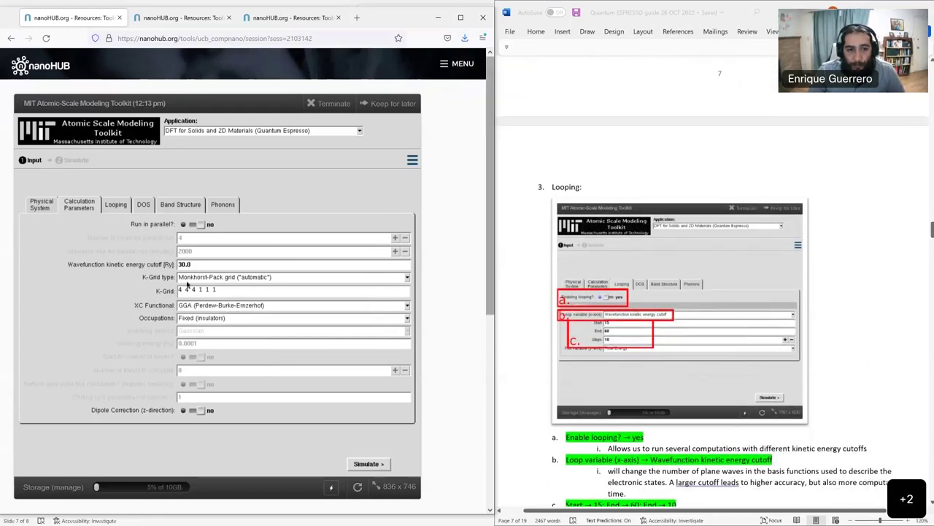
scroll(654, 245, "down", 1)
scroll(654, 245, "down", 2)
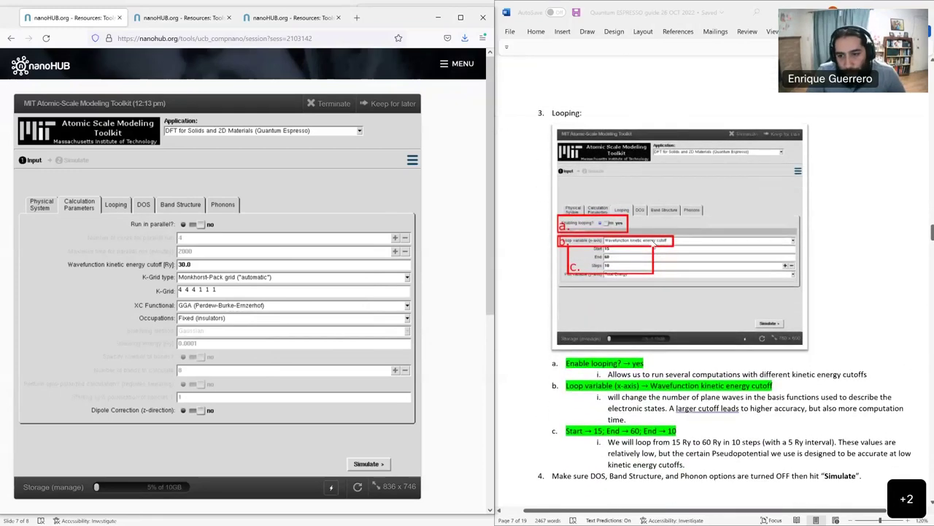
Enable looping and review the available loop variables
left_click(117, 208)
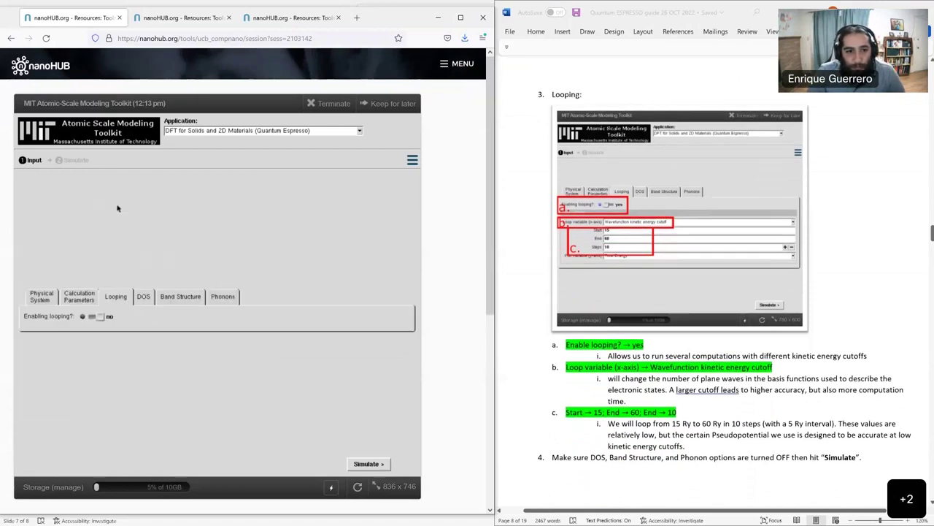
left_click(92, 317)
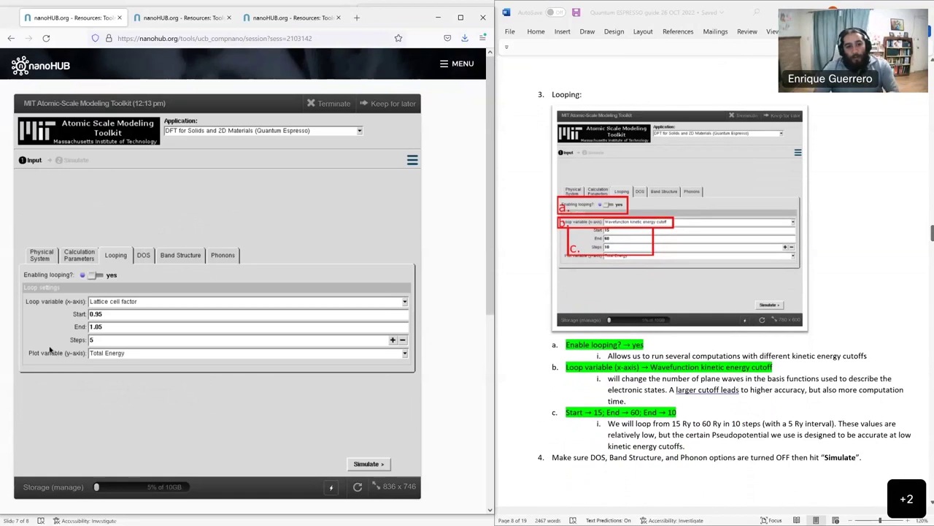
left_click(150, 303)
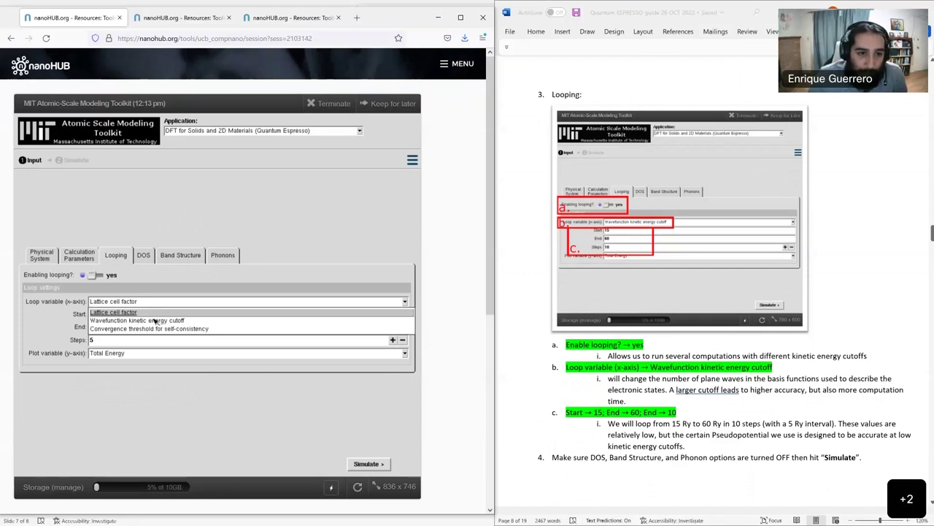
left_click(66, 260)
left_click(78, 255)
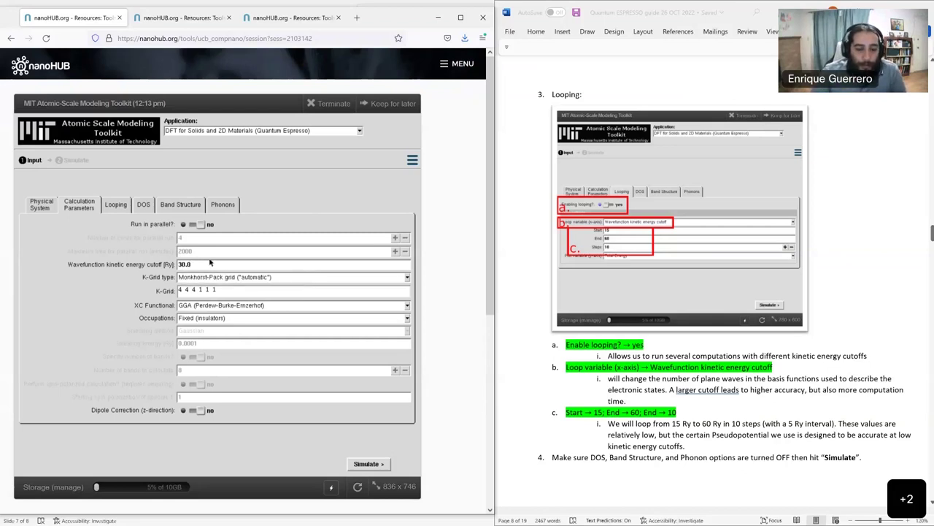
left_click(114, 205)
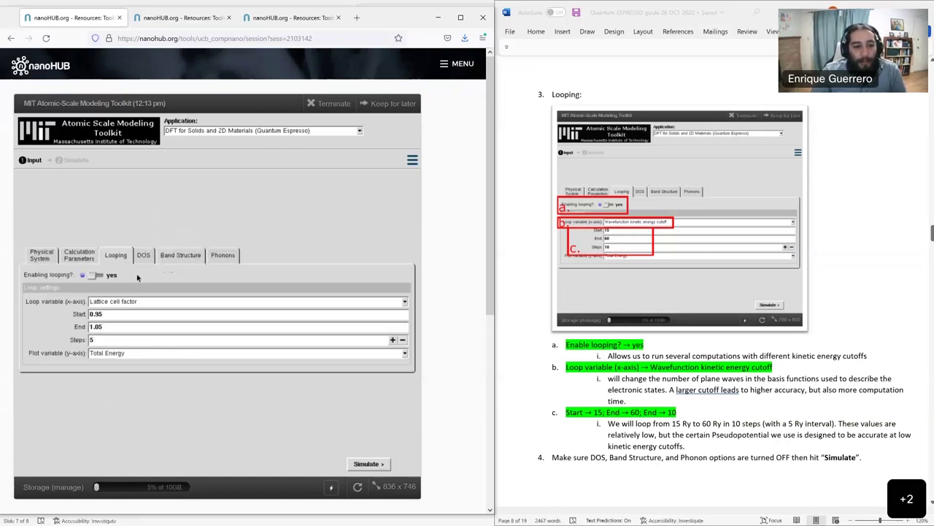
Loop the wavefunction kinetic energy cutoff from 15 to 60 in 10 steps
left_click(134, 305)
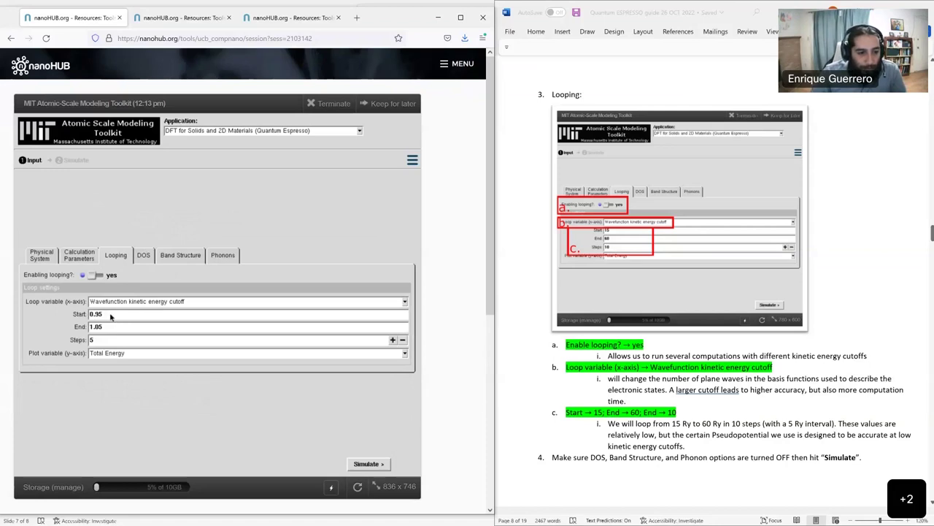
double_click(111, 315)
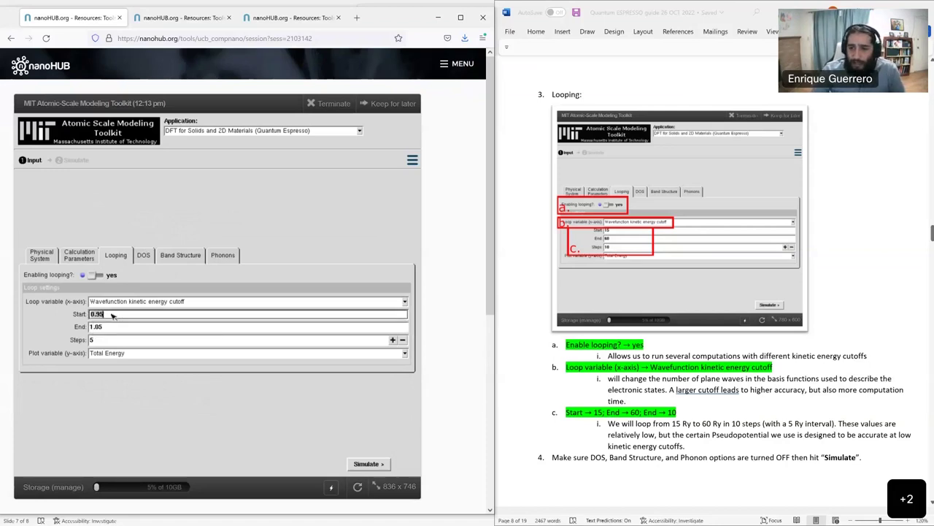
type("15")
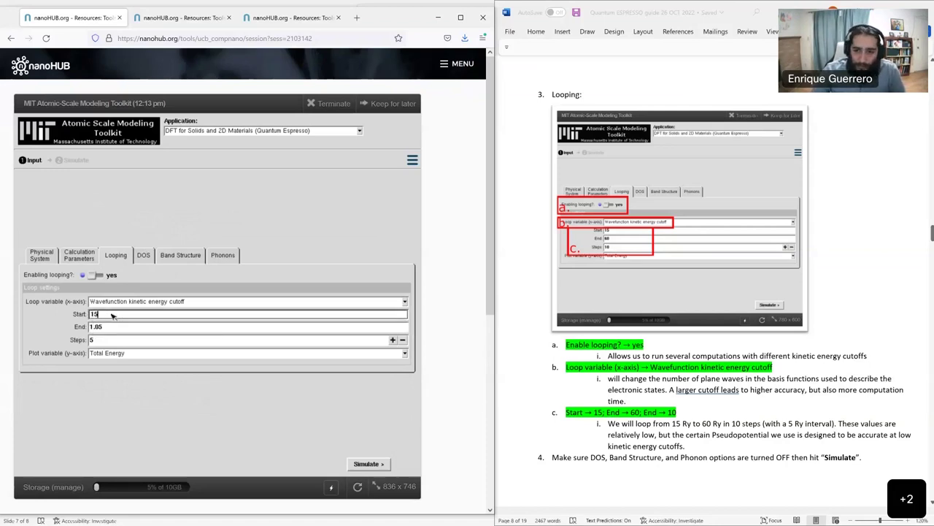
double_click(113, 328)
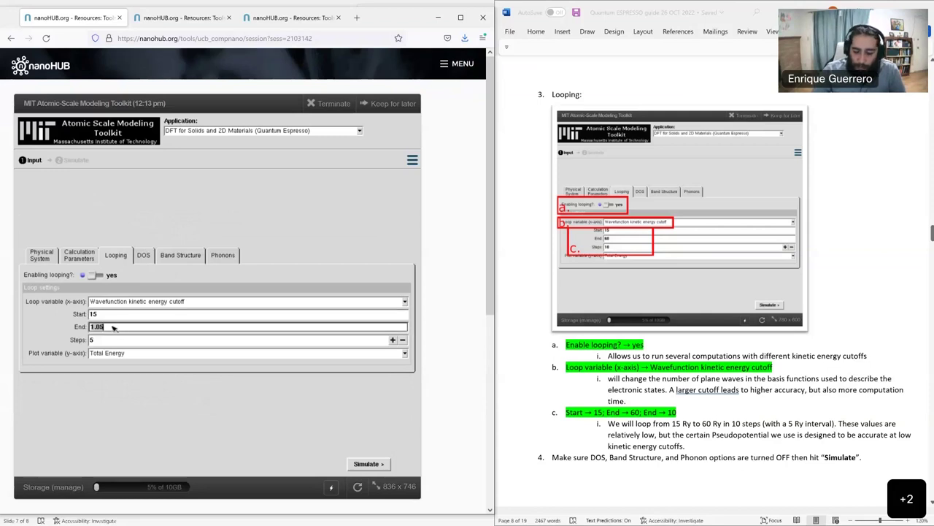
type("60")
key("Return")
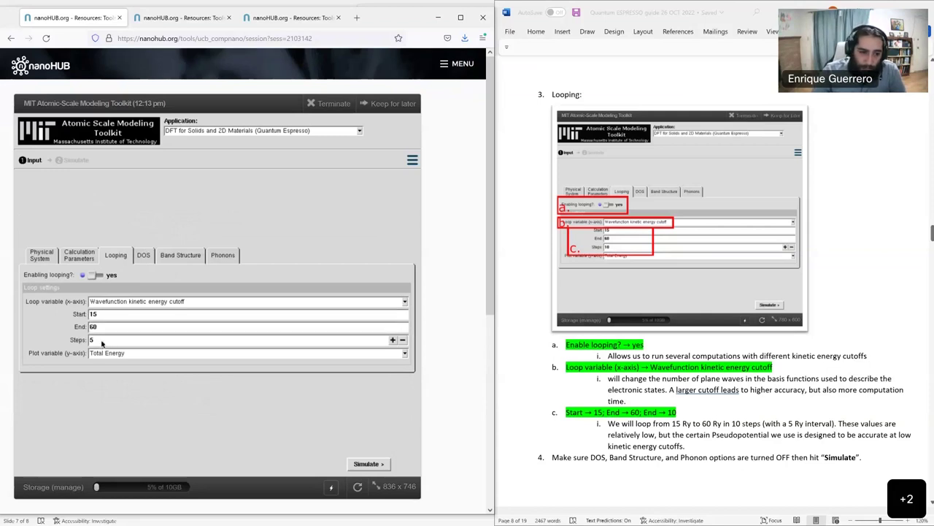
double_click(102, 343)
type("10")
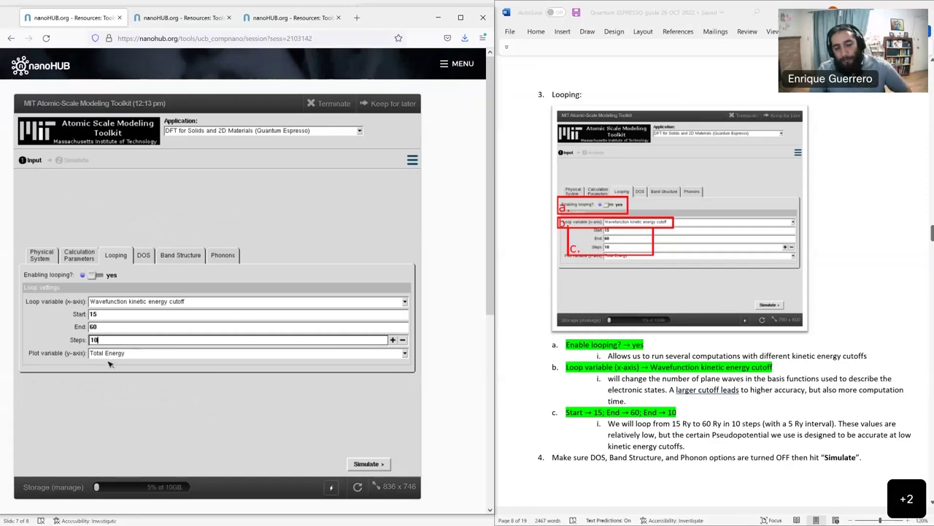
scroll(584, 438, "down", 1)
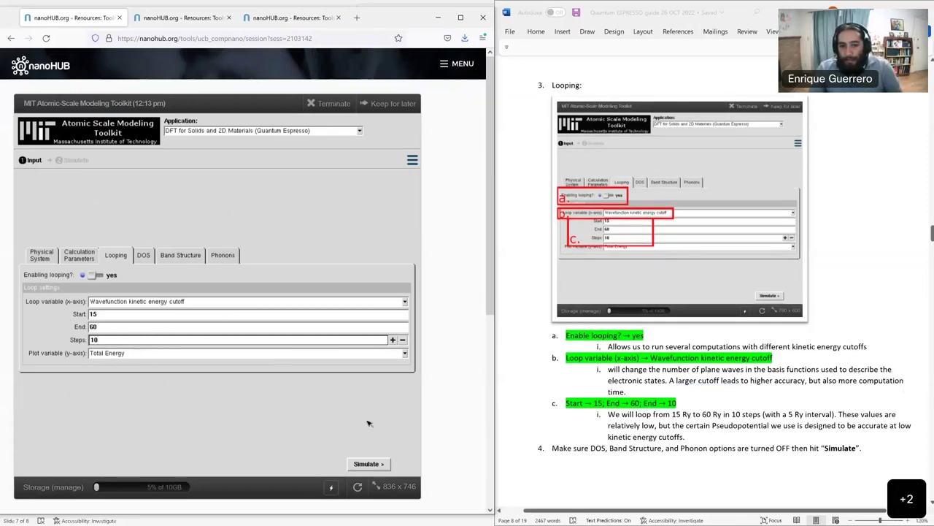
Launch the energy-cutoff looping run, bringing up XCrySDen and the PWSCF v.6.1 log
left_click(360, 467)
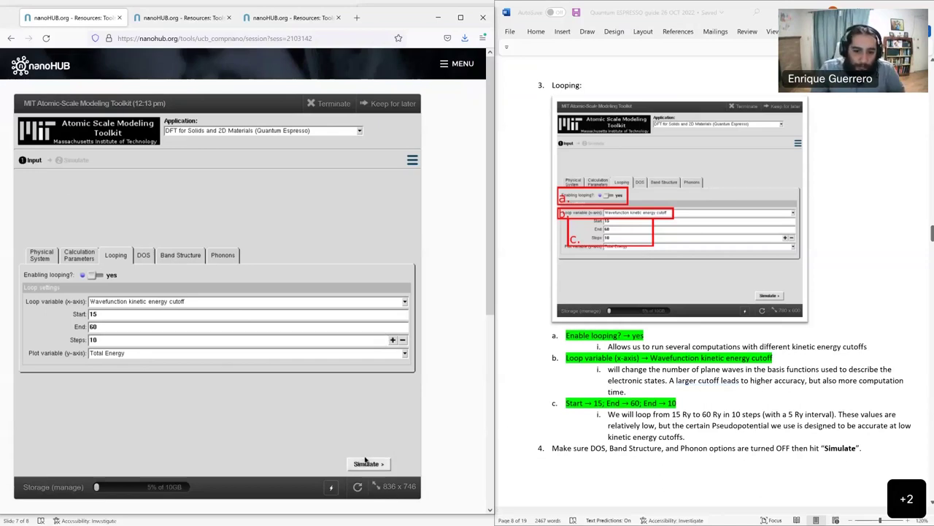
left_click(366, 463)
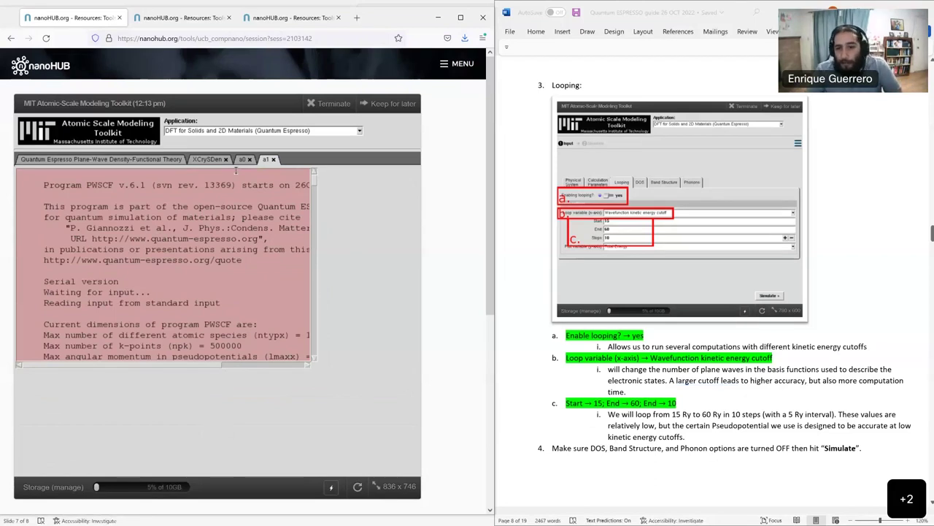
Close the log, keep full dimensionality, show initial coordinates, and rotate the silicon cell
left_click(273, 160)
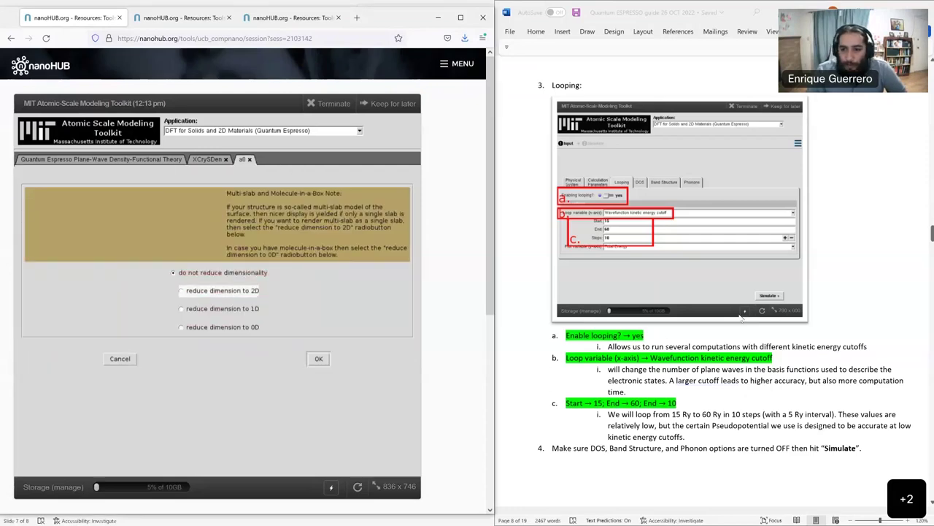
scroll(715, 296, "down", 10)
scroll(716, 295, "down", 2)
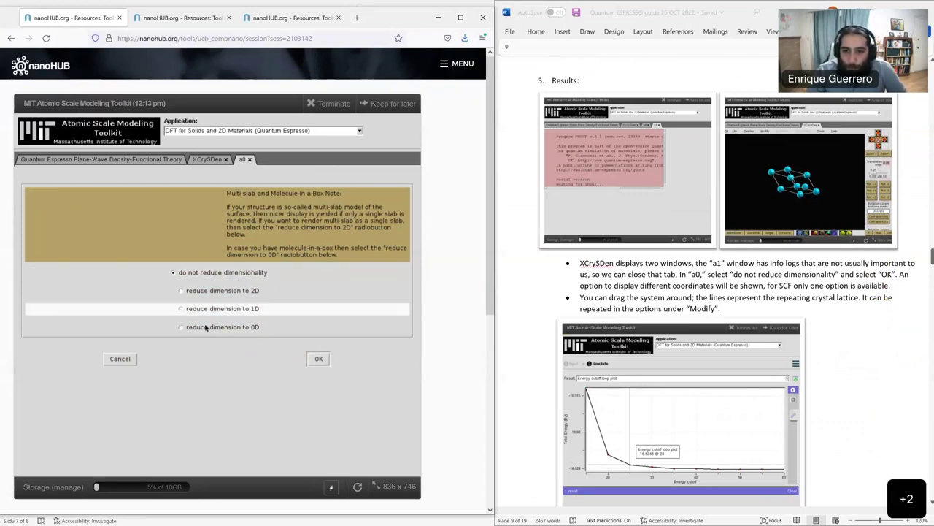
left_click(316, 360)
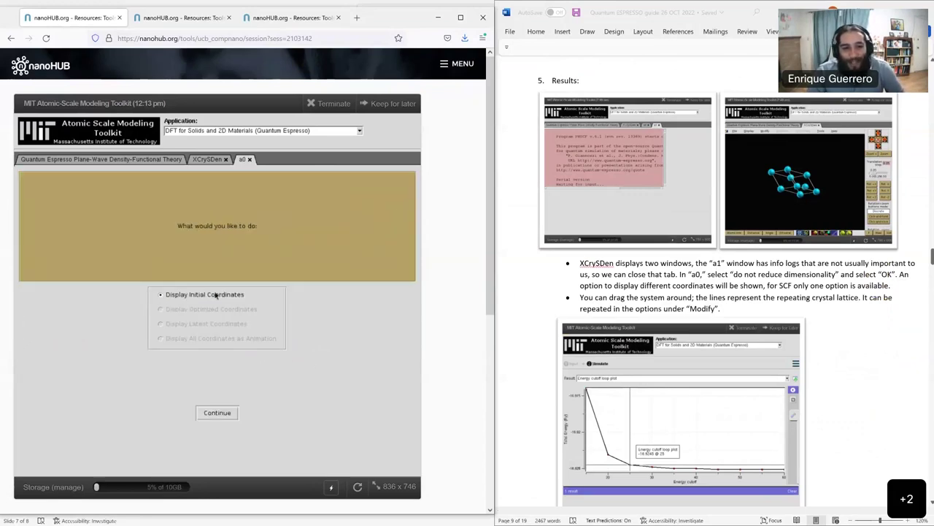
left_click(223, 414)
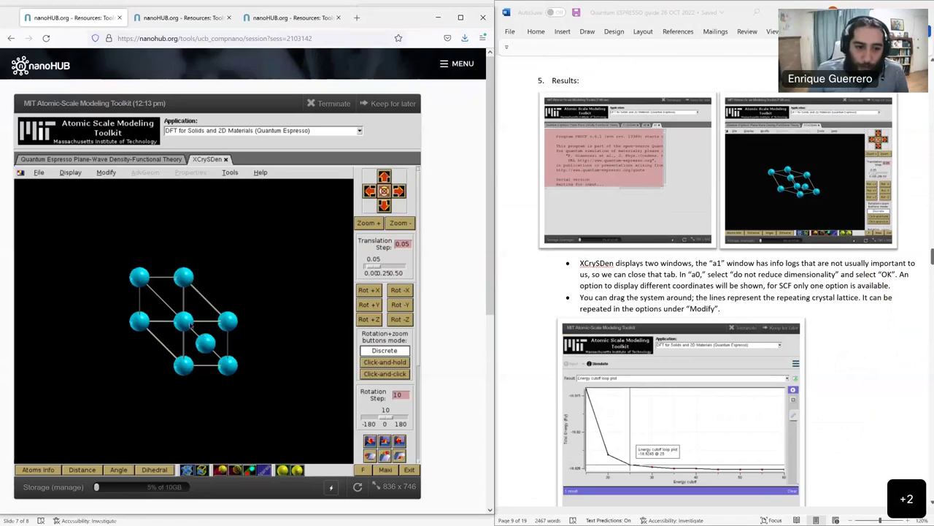
mouse_move(188, 321)
left_mouse_down()
mouse_move(180, 313)
mouse_move(193, 323)
left_mouse_up()
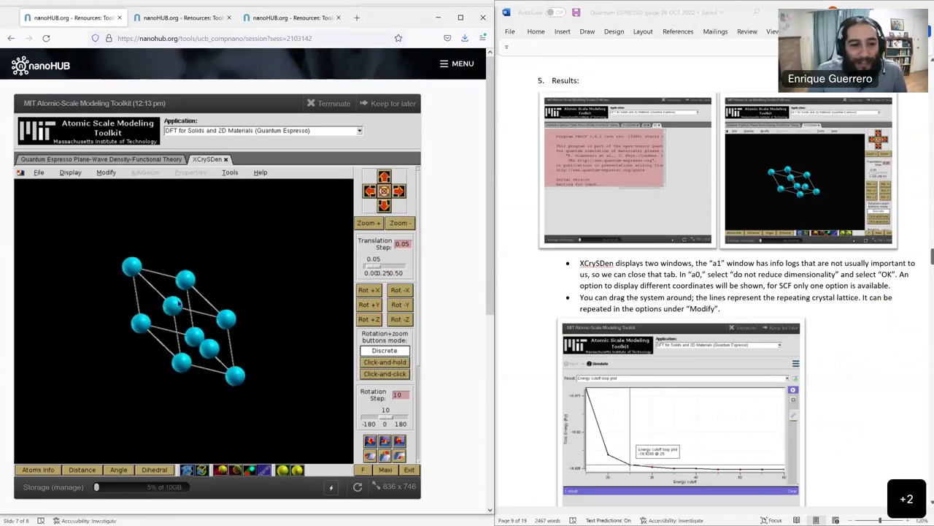
left_click_drag(222, 328, 202, 309)
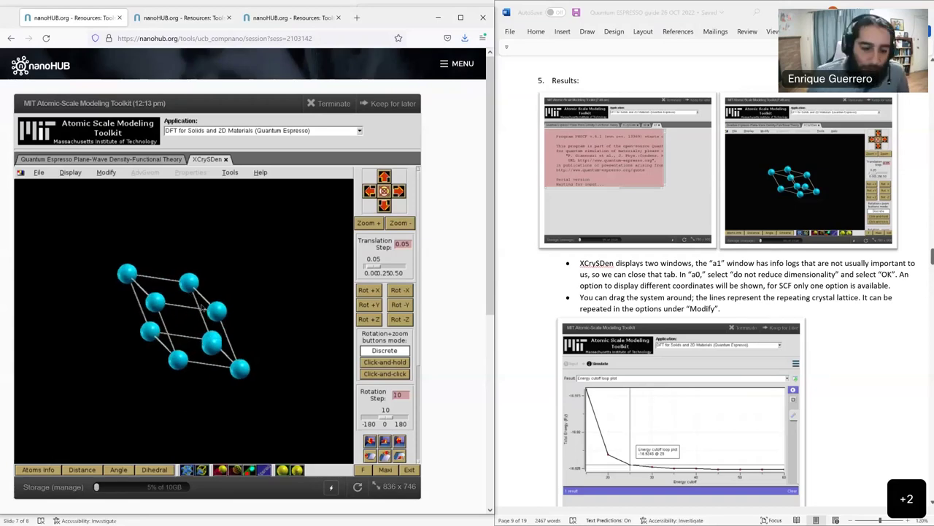
Measure the distance between two neighbouring silicon atoms in XCrySDen: 2.3686 Å
left_click(81, 469)
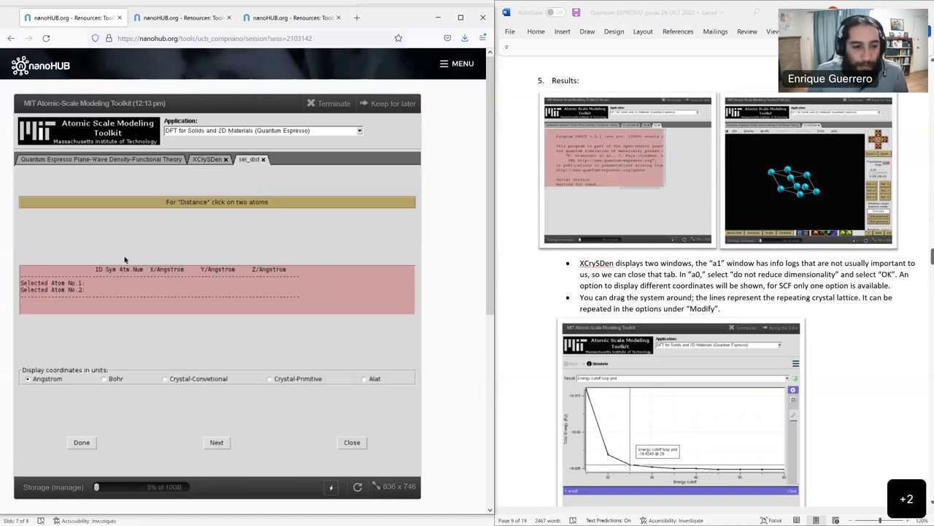
left_click(210, 160)
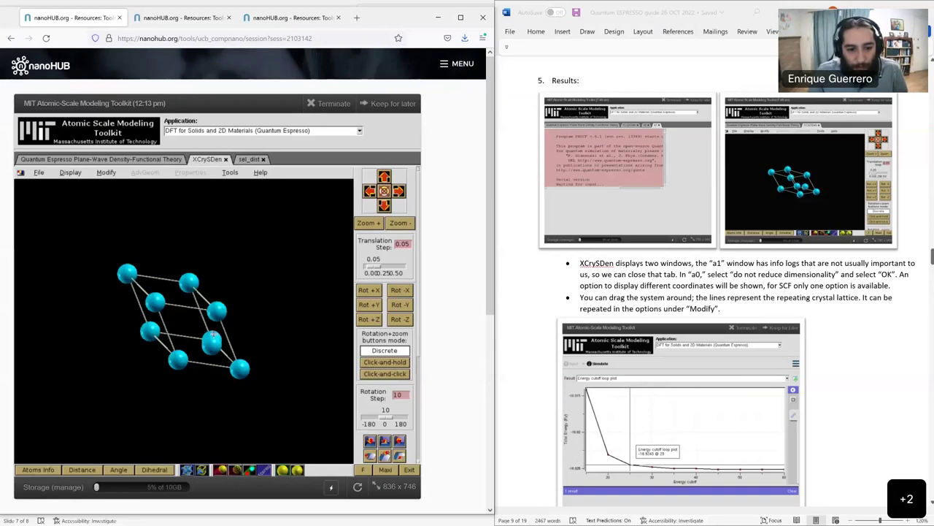
left_click(211, 343)
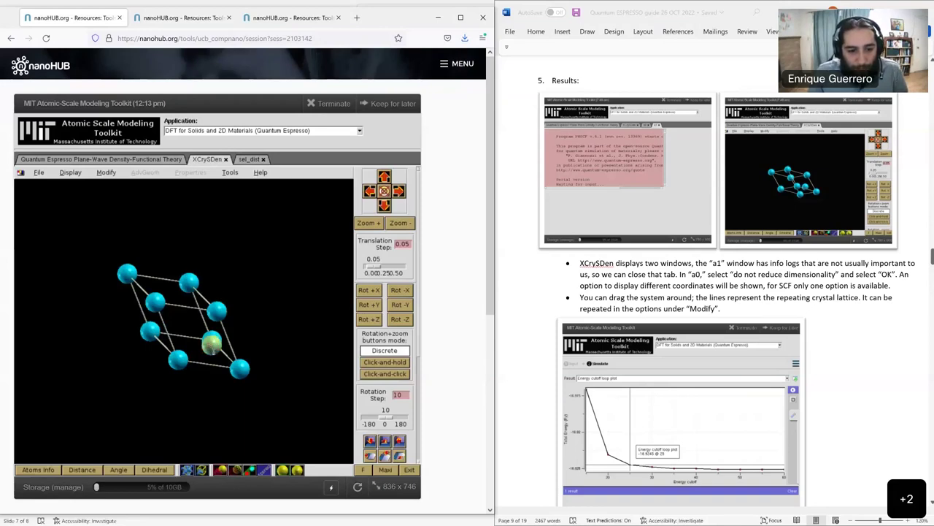
left_click(236, 371)
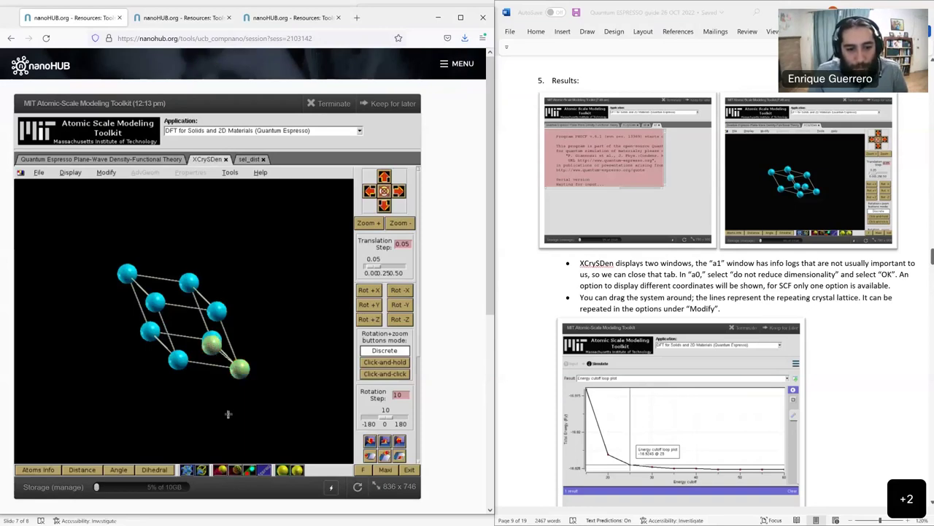
left_click(243, 160)
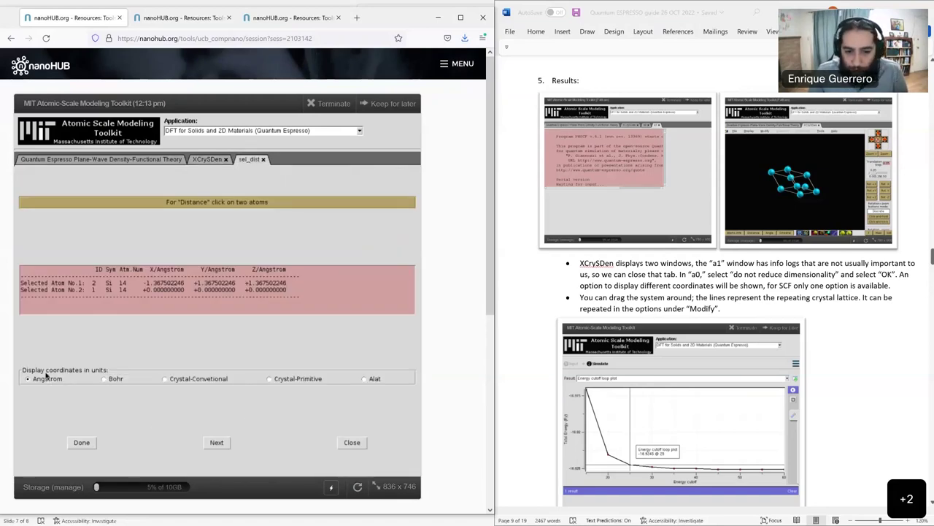
left_click(216, 443)
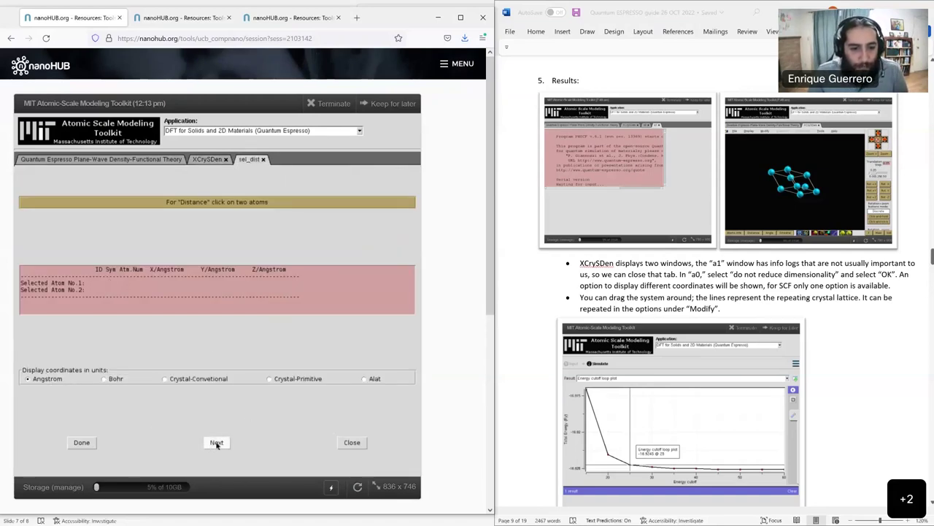
left_click(81, 442)
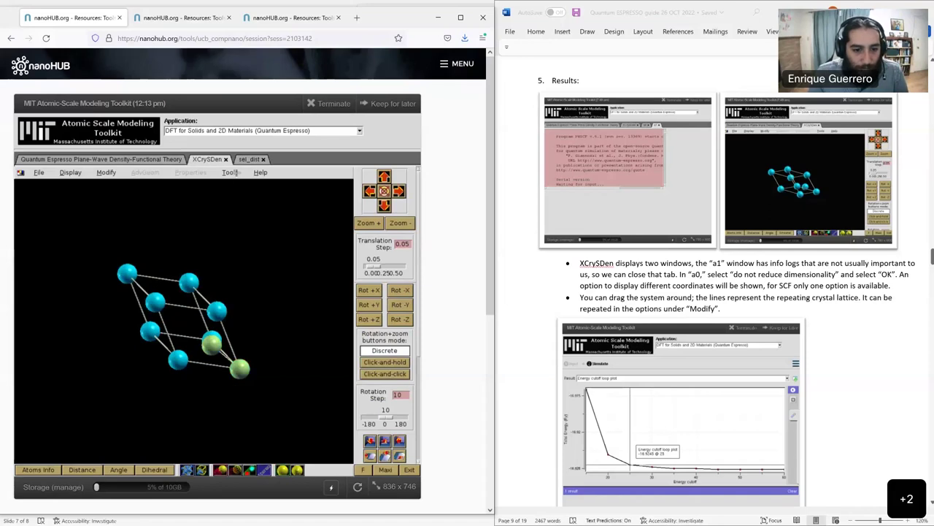
left_click(246, 162)
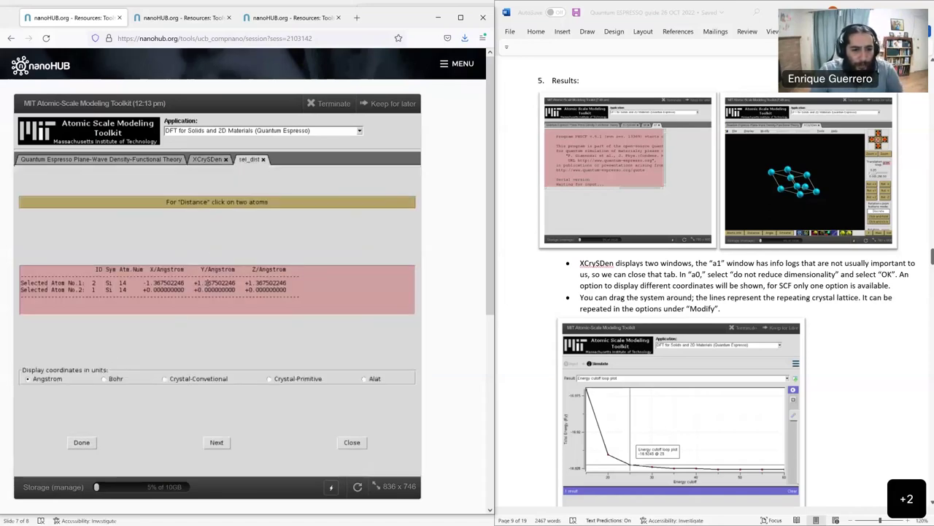
left_click(80, 441)
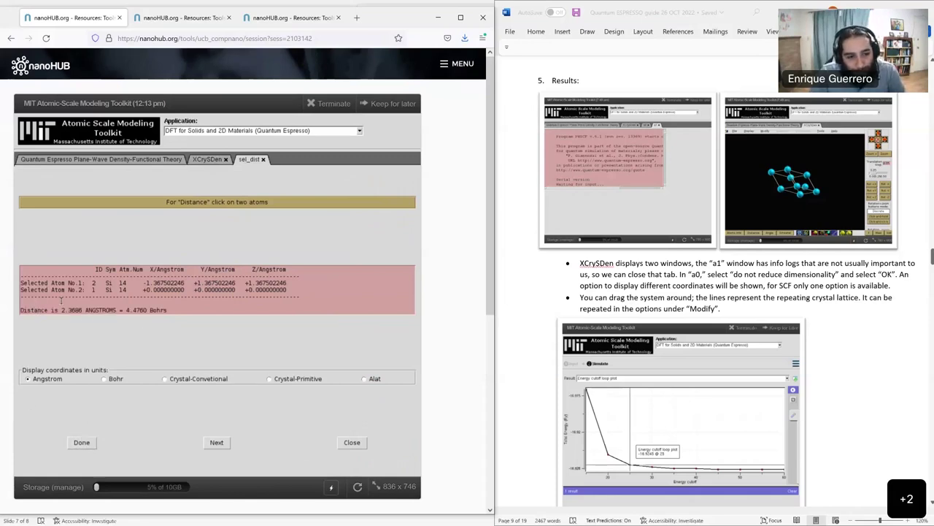
left_click_drag(55, 310, 183, 309)
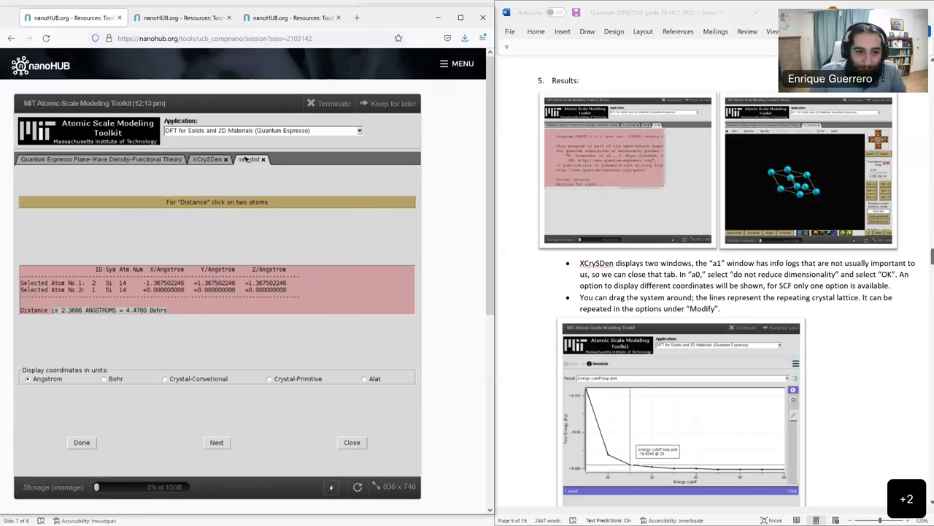
Close the sel_dist and XCrySDen windows to get back to the energy cutoff plot
left_click(210, 159)
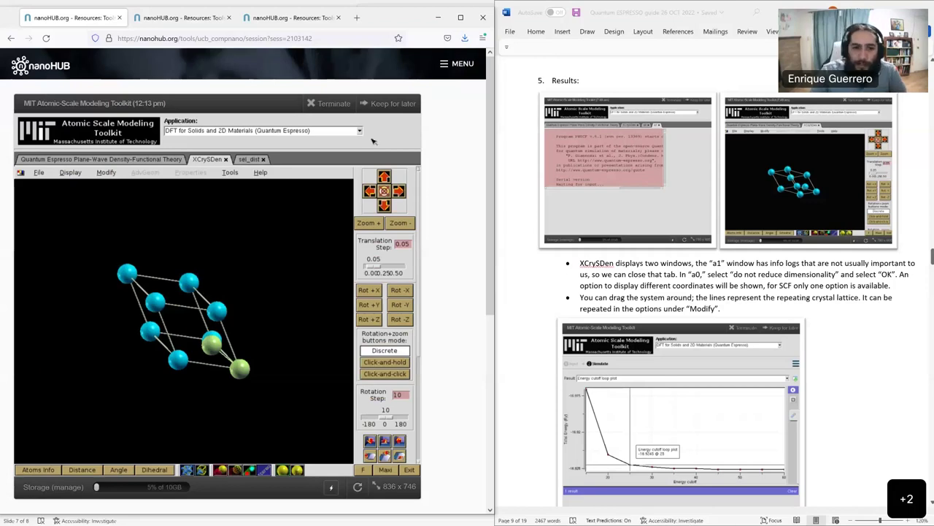
left_click(263, 161)
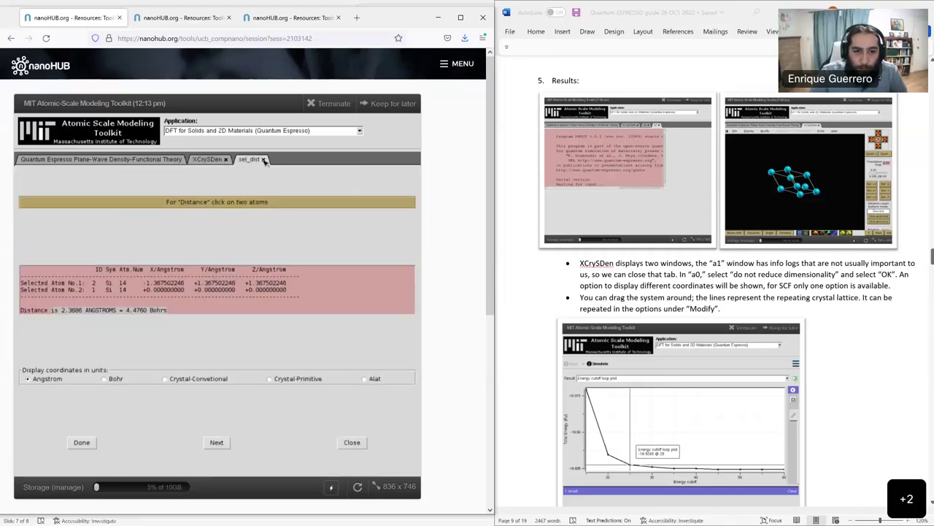
left_click(263, 160)
left_click(227, 160)
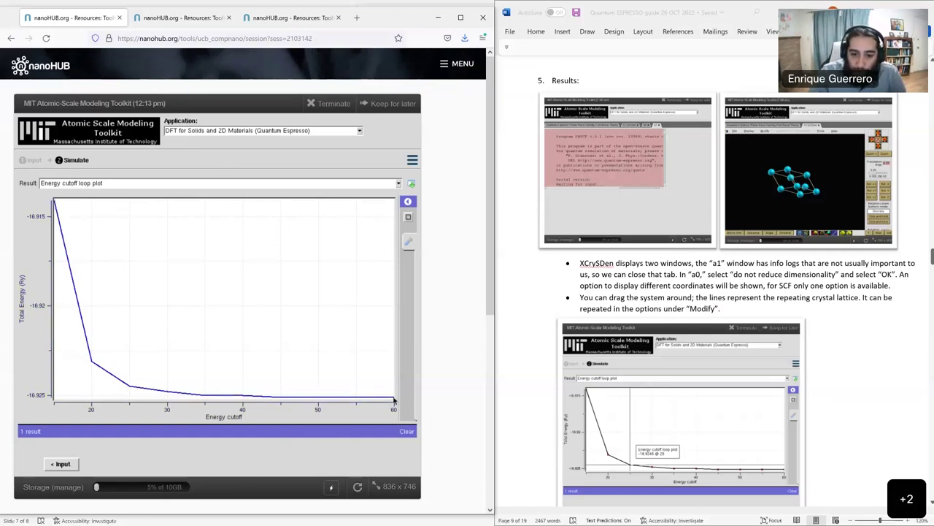
mouse_move(392, 402)
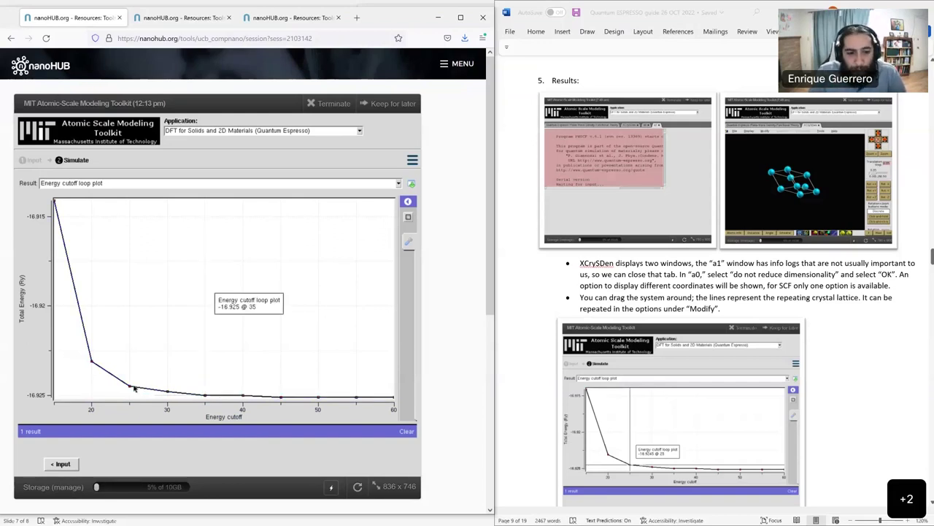
mouse_move(128, 389)
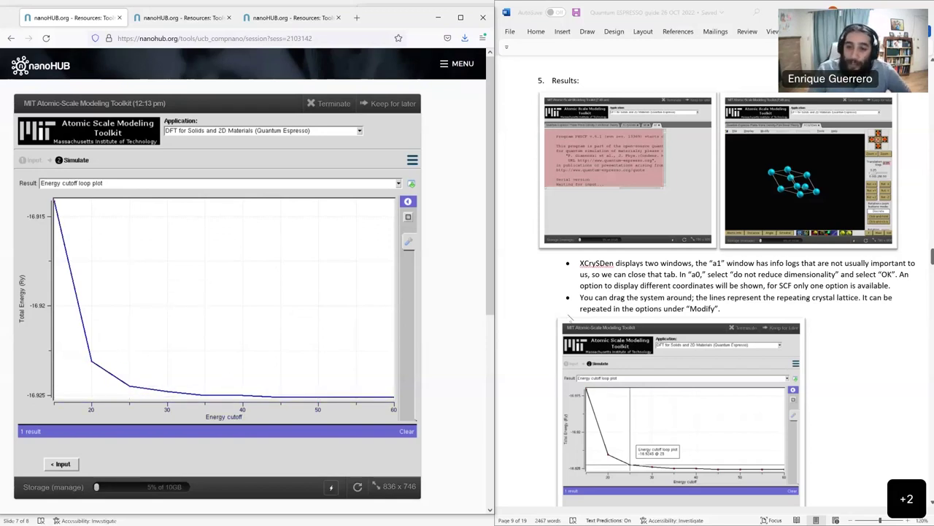
scroll(562, 314, "down", 1)
scroll(554, 310, "down", 8)
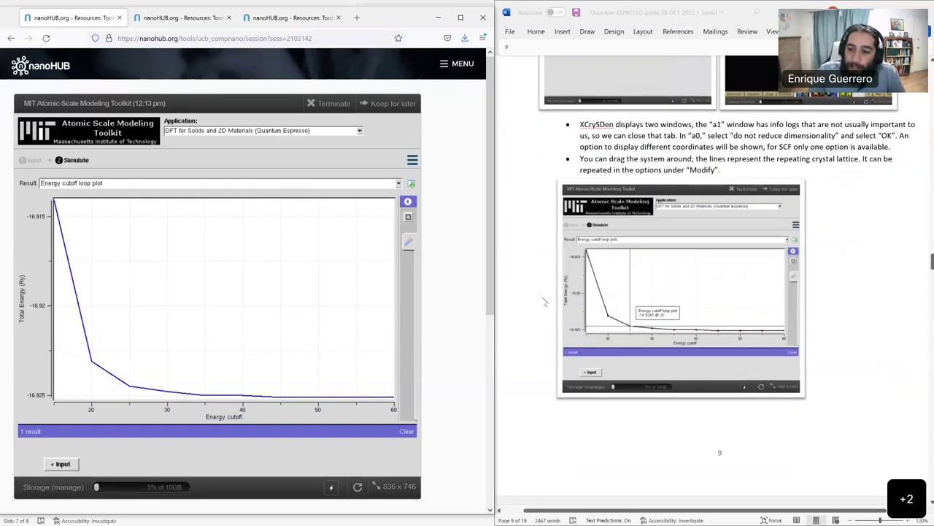
scroll(542, 289, "down", 2)
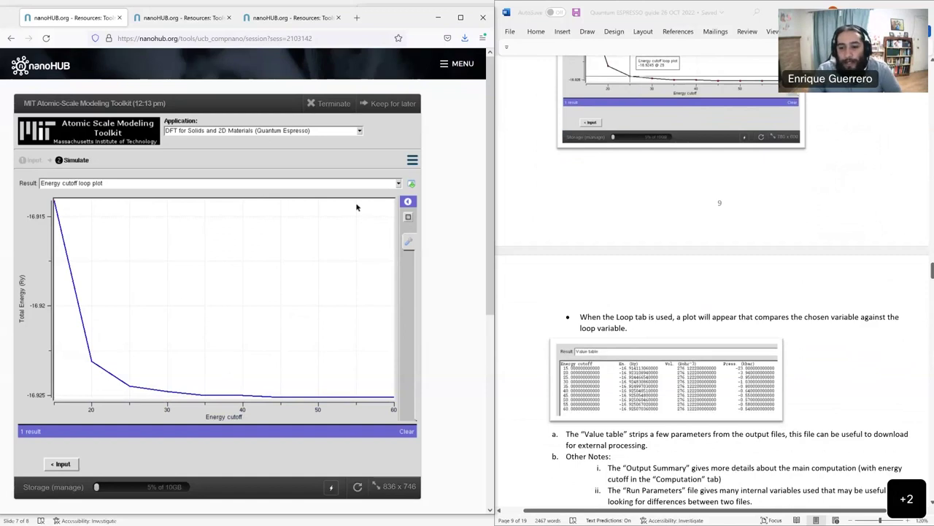
Switch the energy-cutoff result from the plot to the Value table
left_click(375, 187)
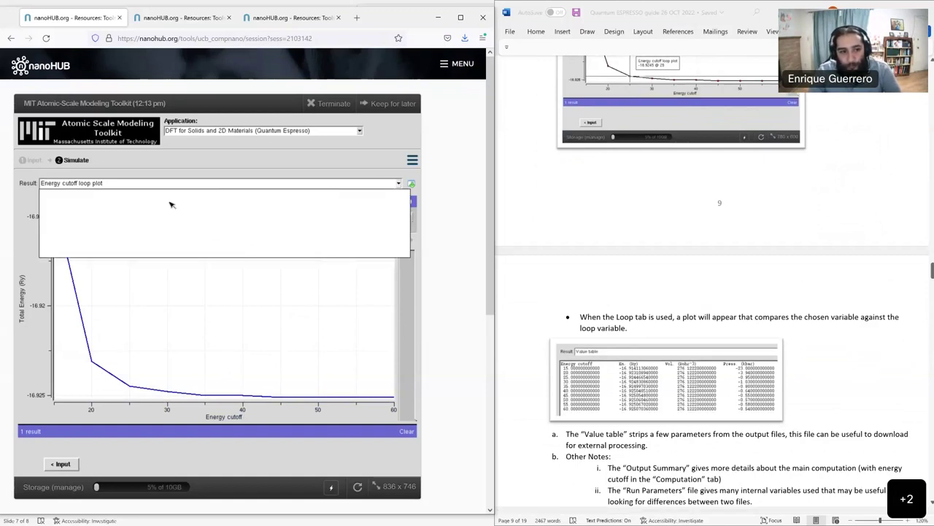
left_click(63, 203)
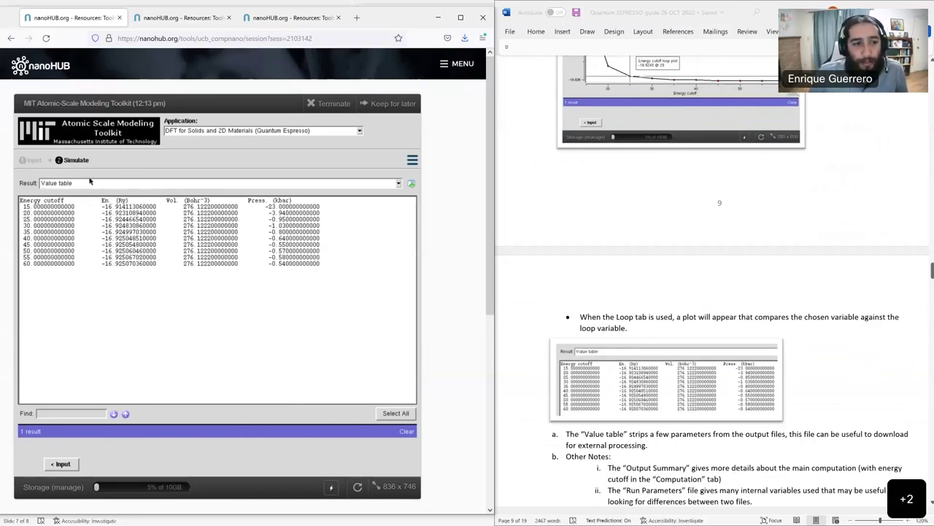
left_click(91, 183)
left_click(99, 295)
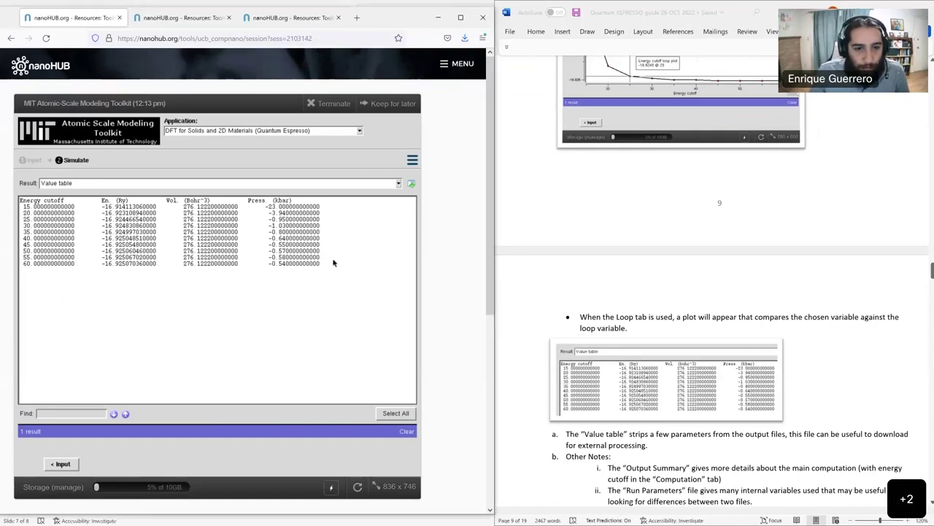
Download the value table via Save As, then return to the Input form
left_click(395, 185)
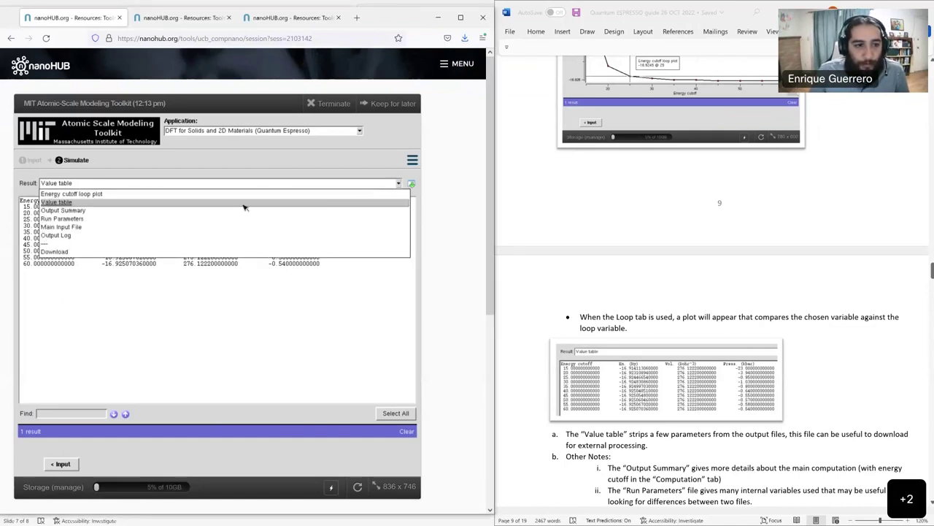
left_click(56, 252)
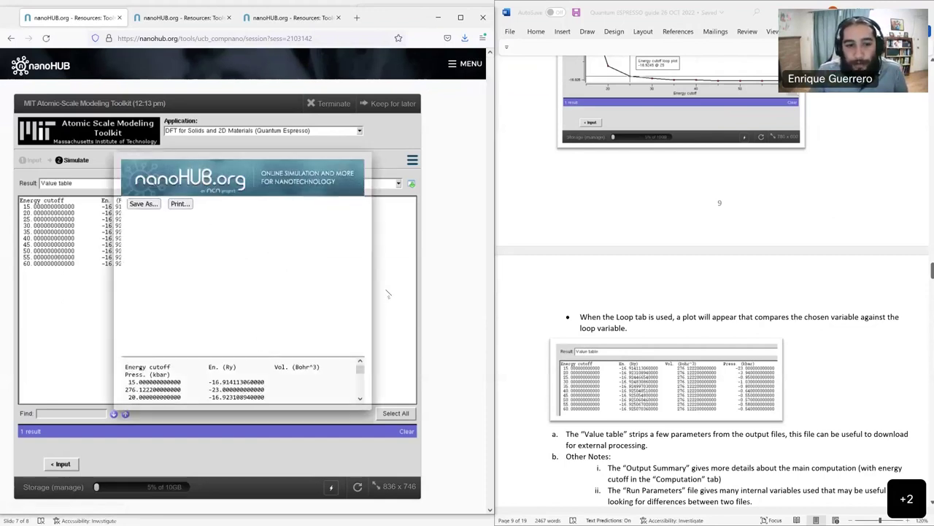
left_click(145, 206)
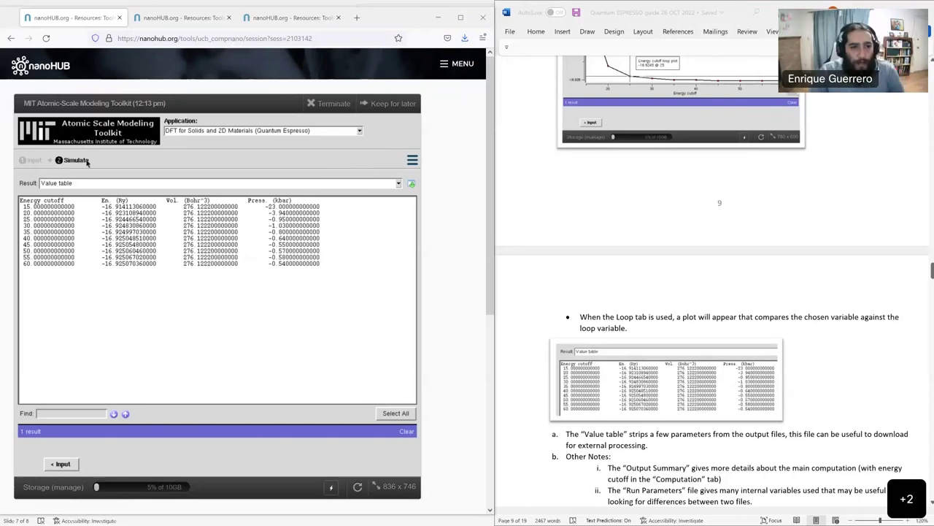
left_click(34, 161)
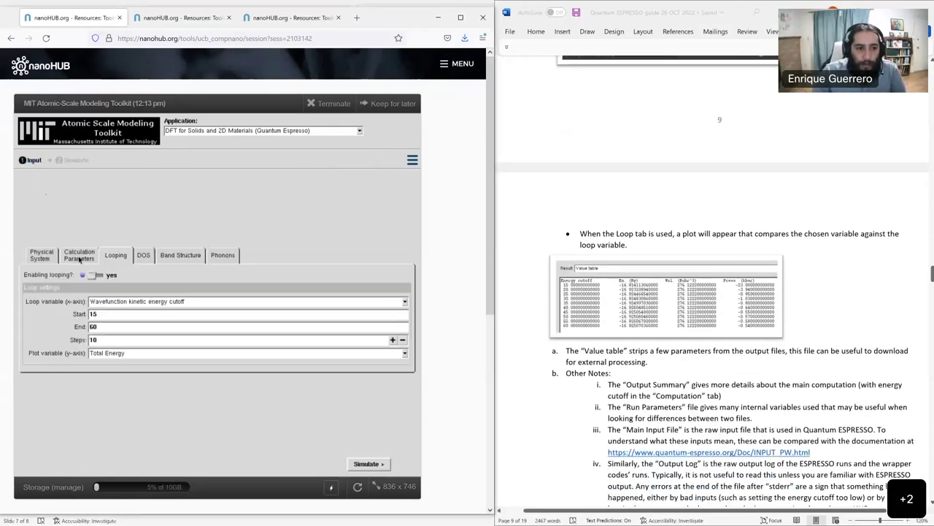
Inspect the Calculation Parameters: 30.0 Ry energy cutoff and the 4 4 4 1 1 1 K-grid
left_click(78, 259)
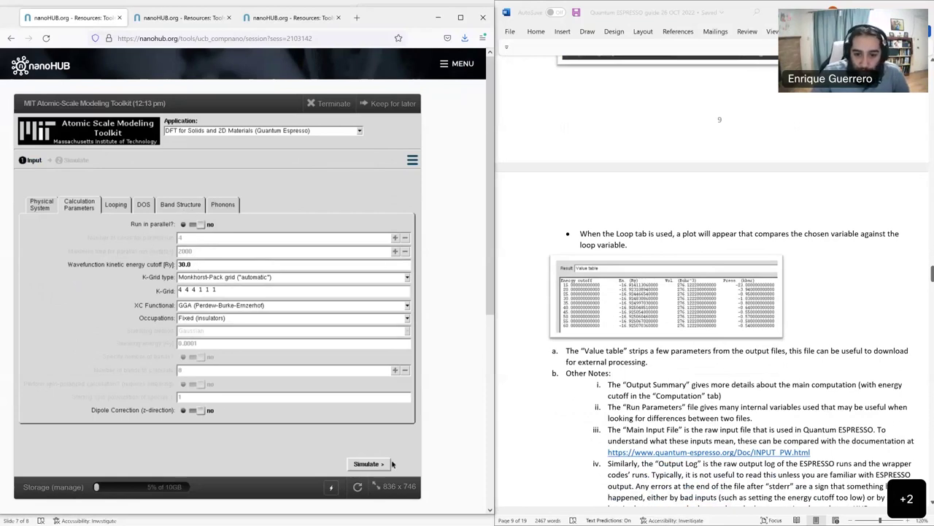
left_click_drag(401, 487, 407, 488)
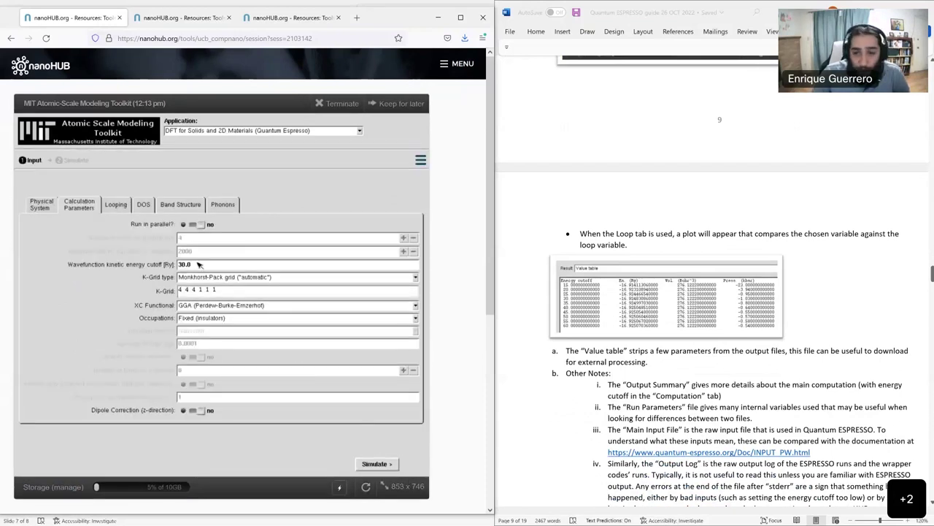
left_click(200, 266)
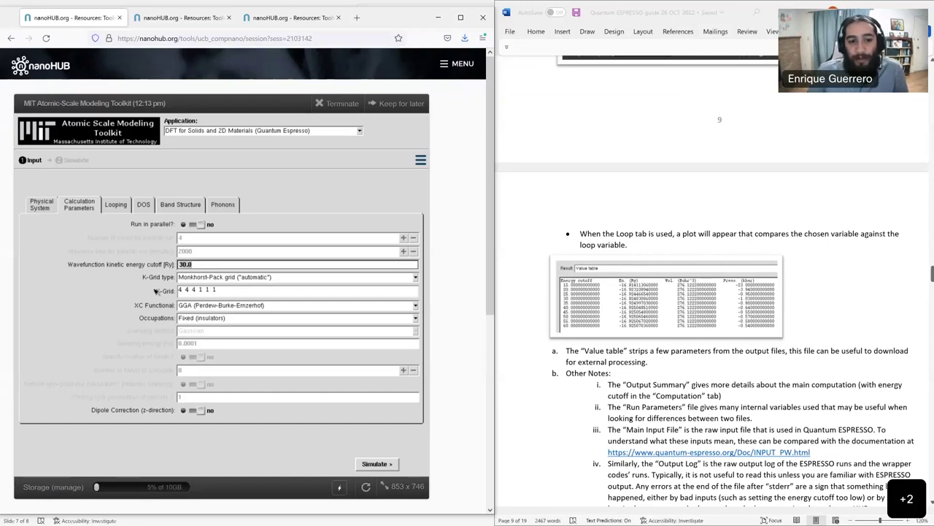
left_click(376, 293)
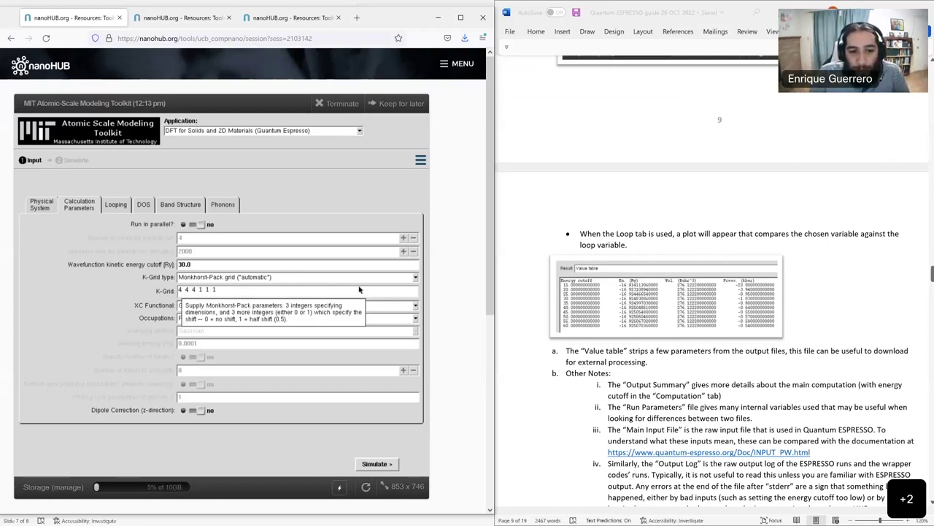
left_click(192, 290)
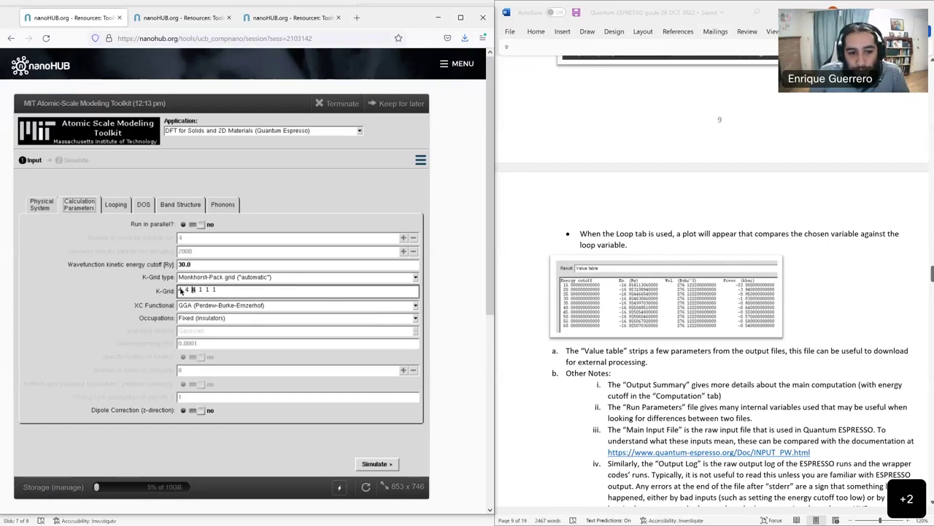
left_click(181, 290, "shift")
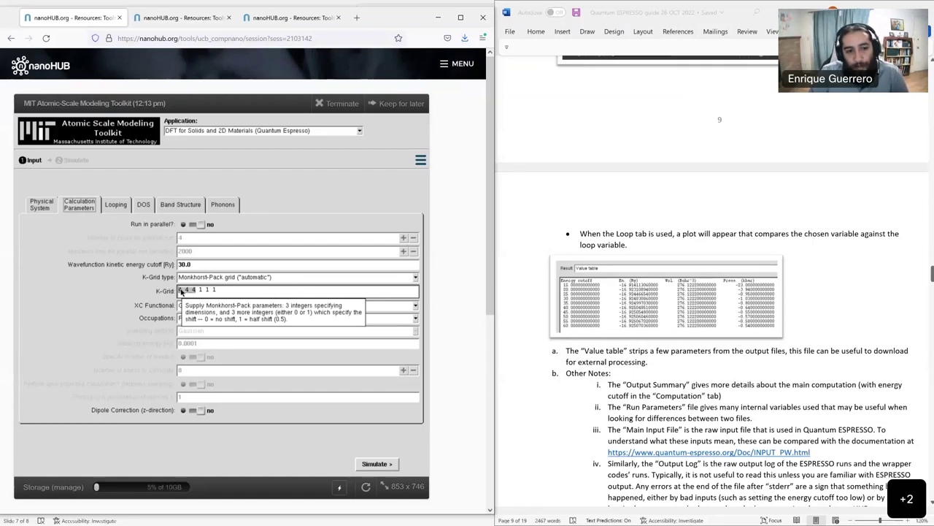
key("End")
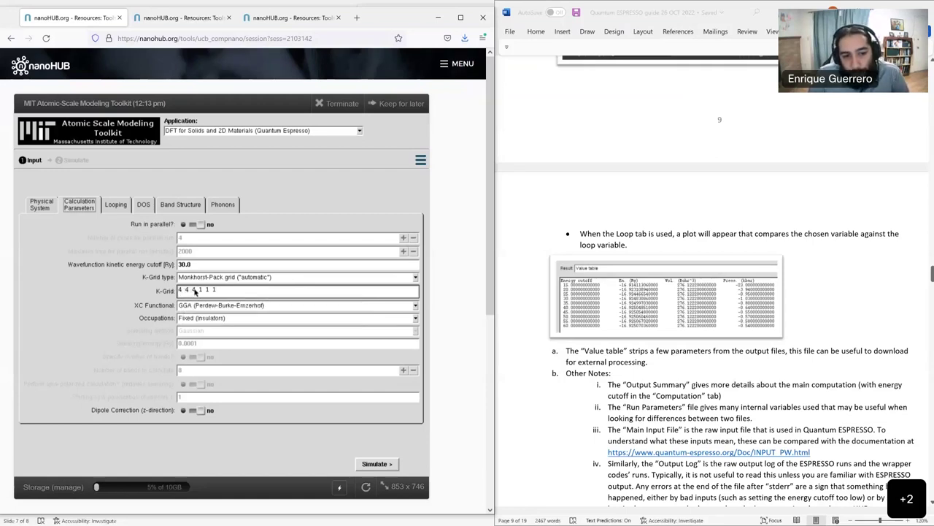
left_click_drag(195, 291, 178, 291)
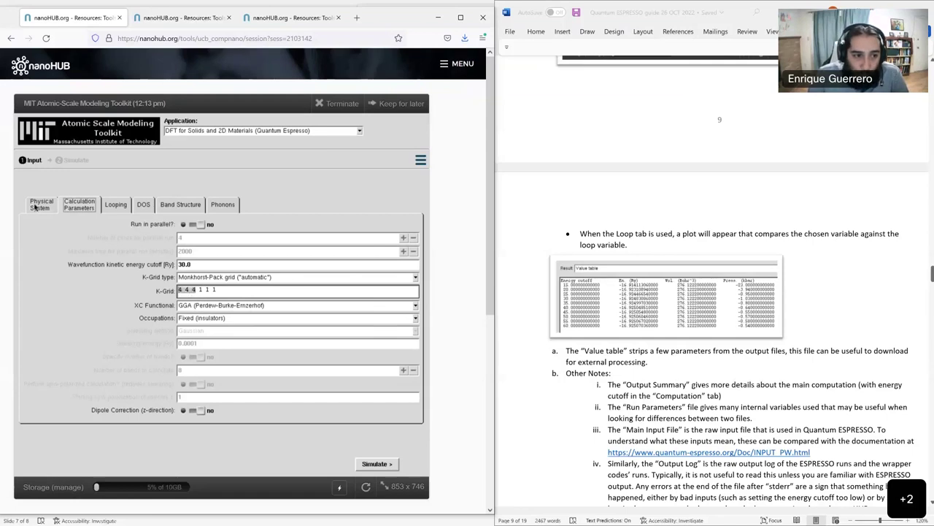
left_click(37, 206)
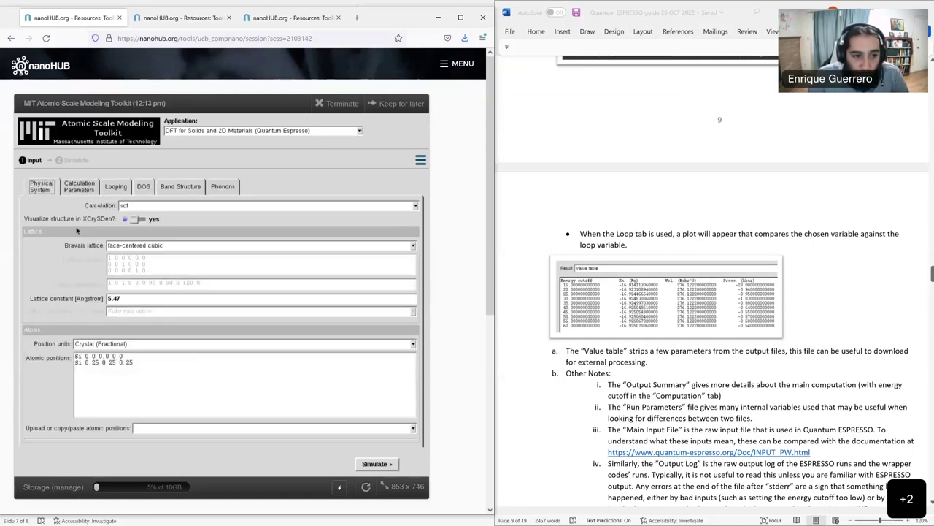
left_click(74, 191)
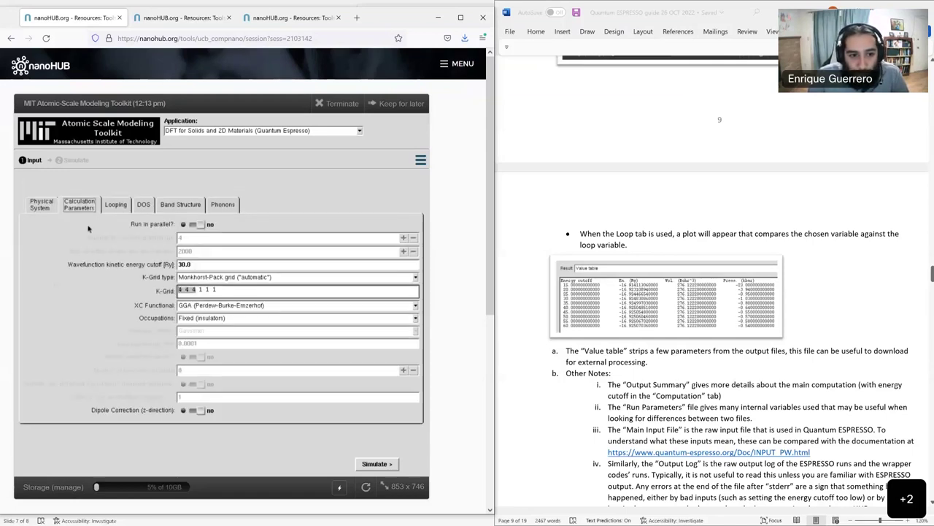
left_click(199, 294)
left_click(175, 290, "shift")
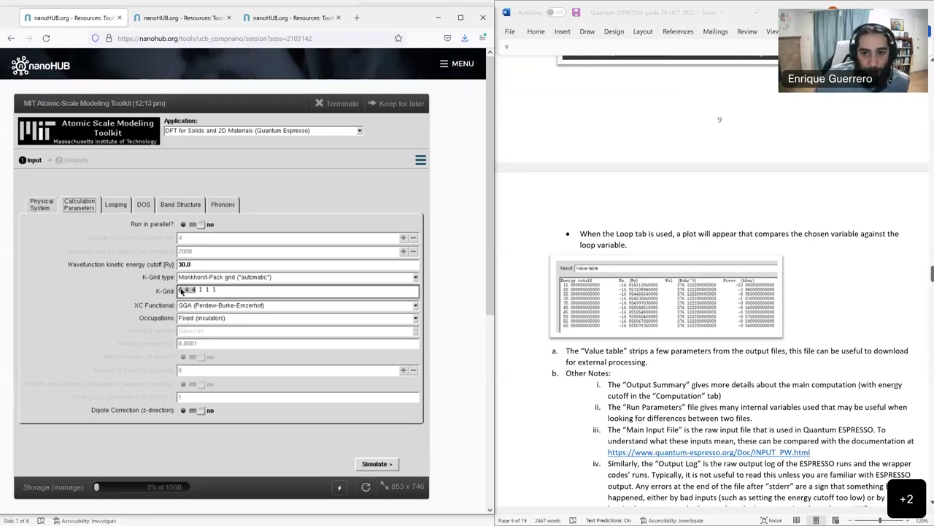
mouse_move(181, 290)
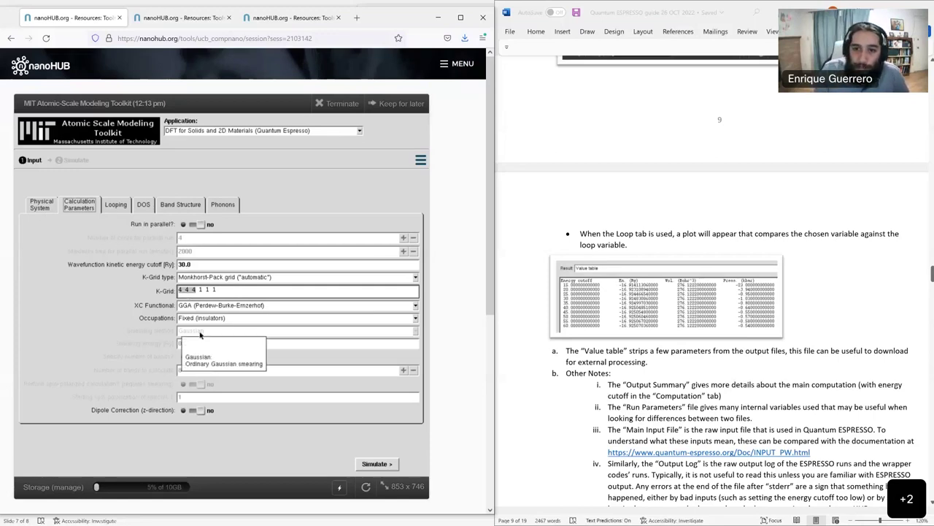
left_click(194, 291)
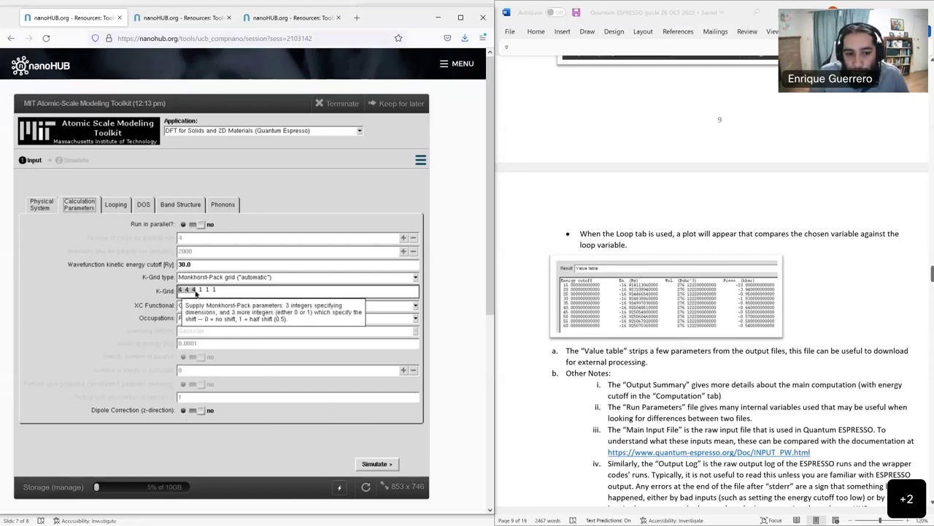
left_click_drag(195, 291, 179, 291)
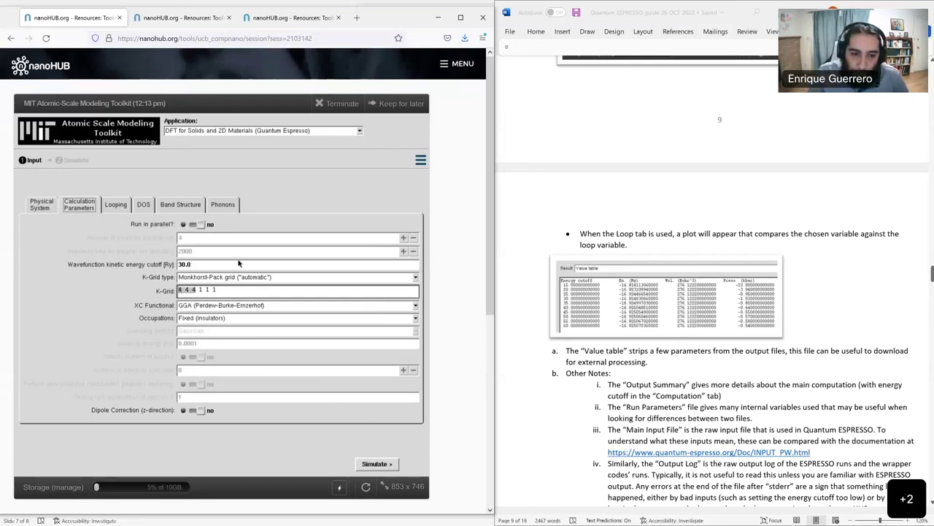
left_click(261, 306)
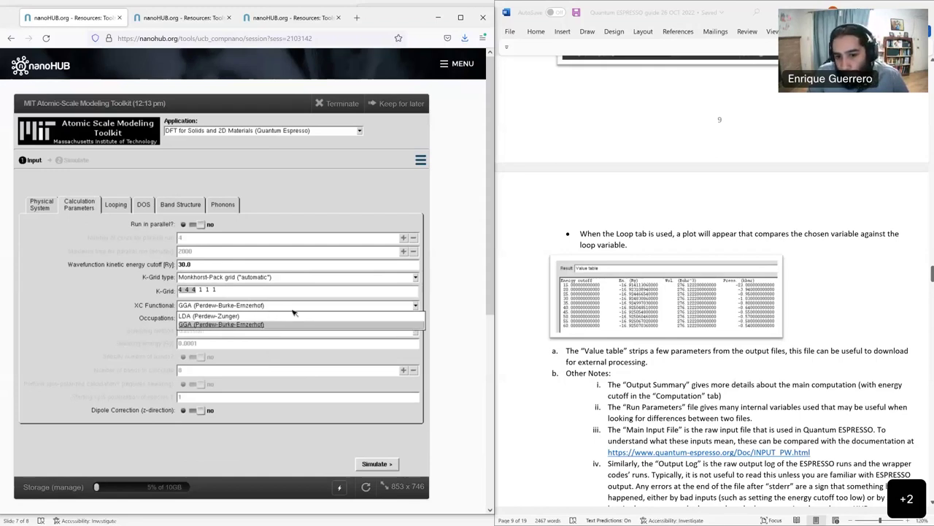
left_click(398, 296)
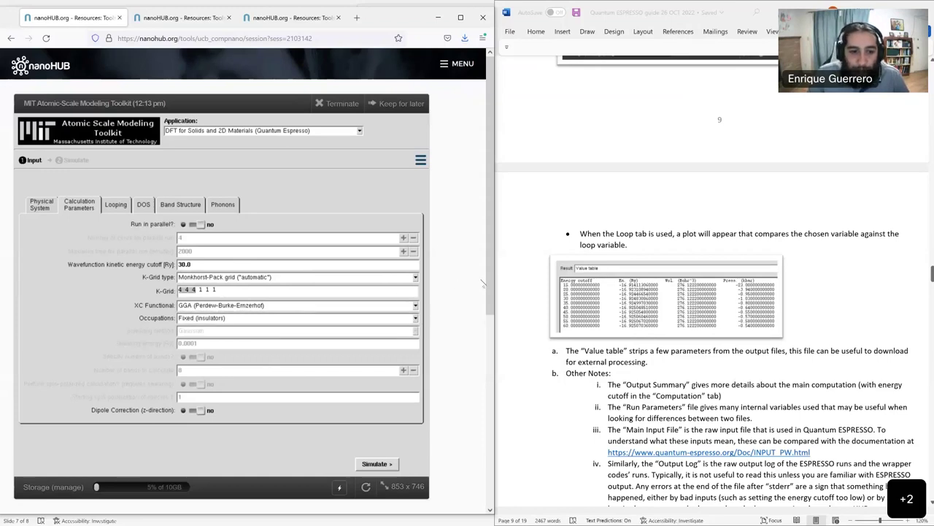
scroll(488, 293, "down", 1)
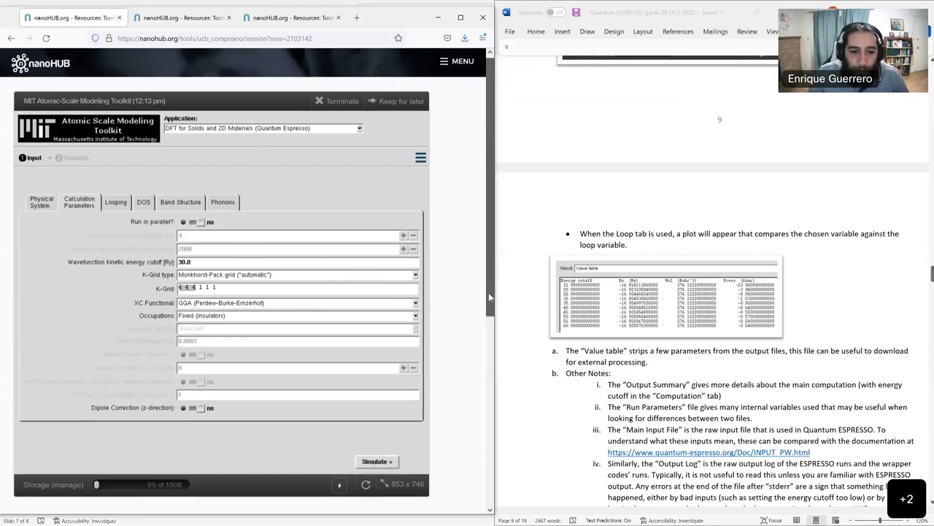
left_click(417, 313)
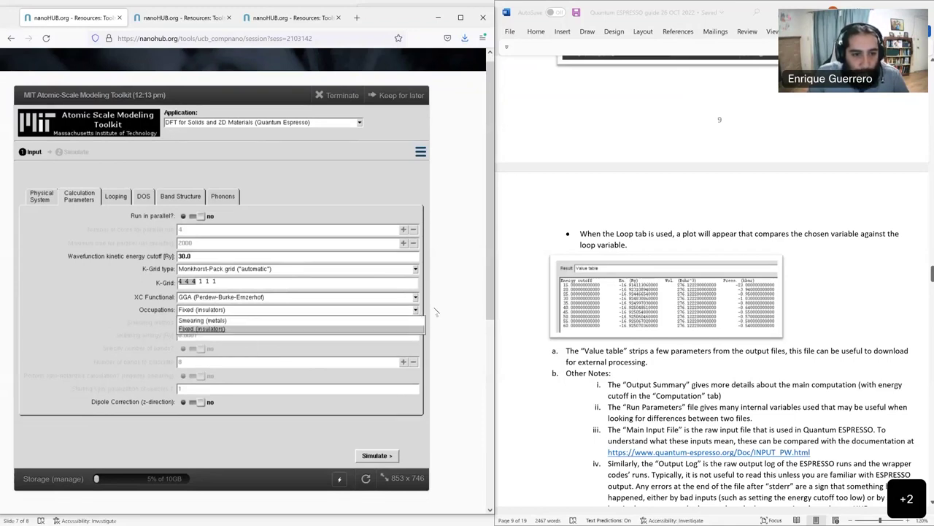
left_click(139, 198)
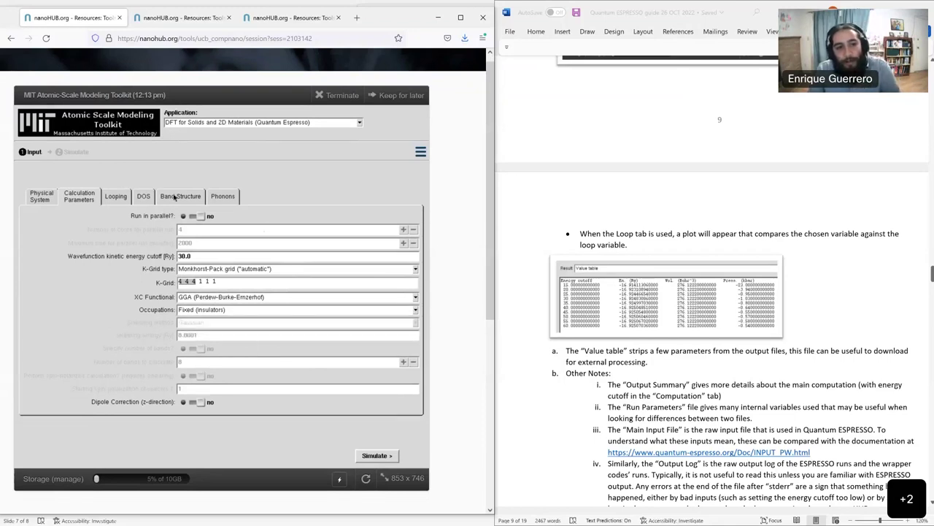
Enable band structure computation with 8 bands along the L–gG–X–L k-point path
left_click(197, 199)
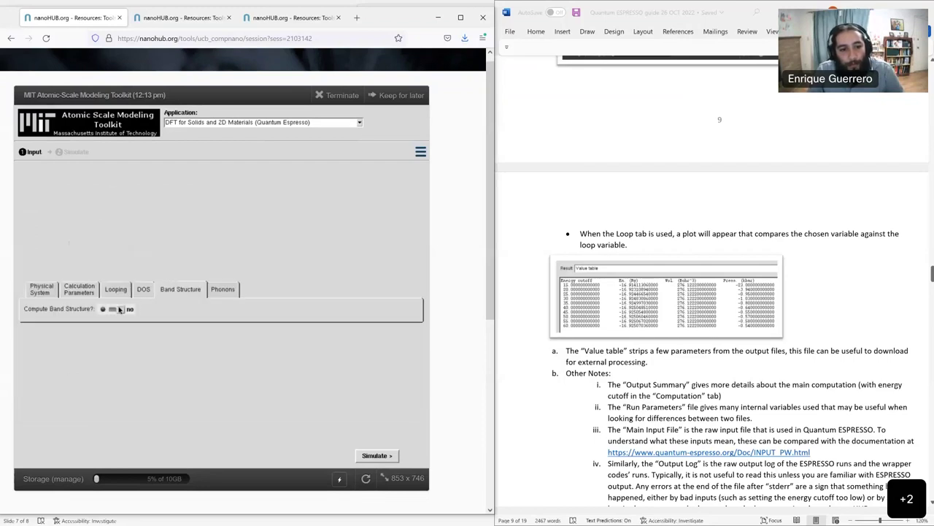
left_click(119, 310)
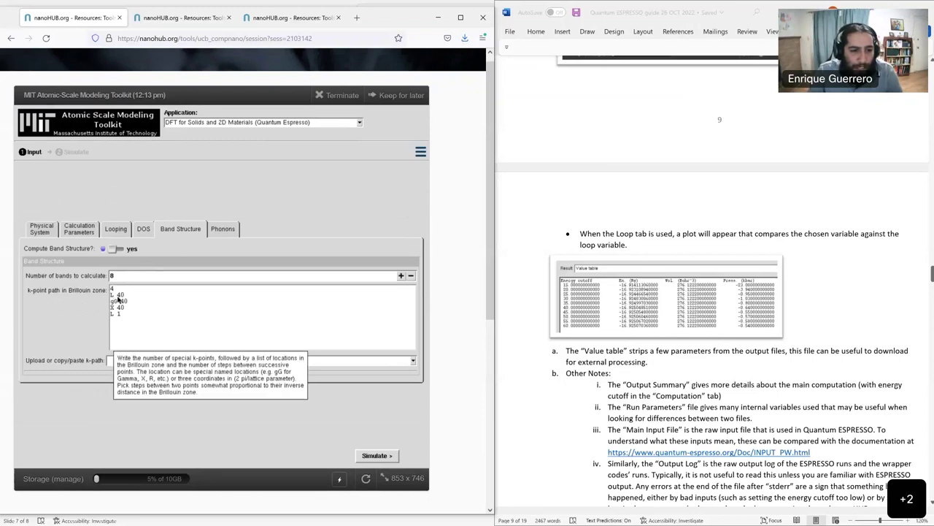
left_click(117, 295)
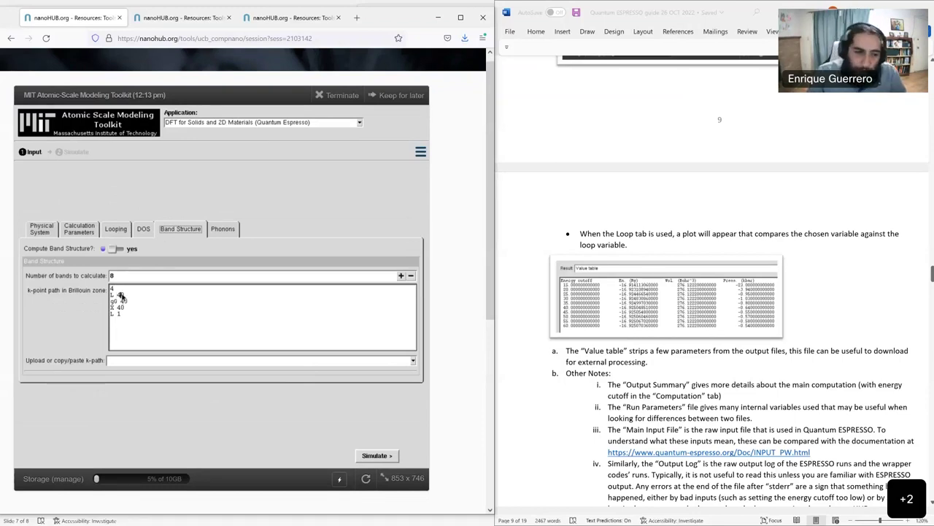
Check the DOS settings (16 16 16 k-grid) but leave DOS turned off
left_click(151, 229)
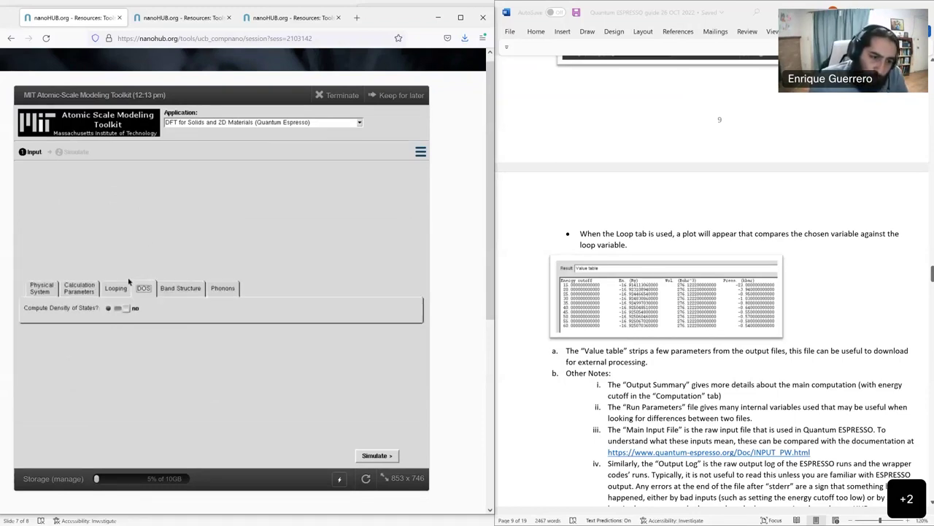
left_click(121, 311)
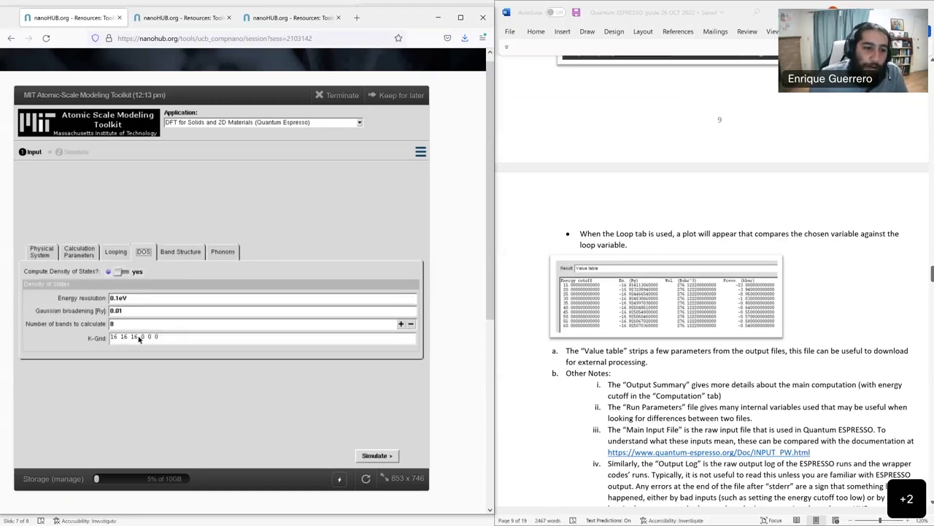
left_click_drag(139, 339, 110, 329)
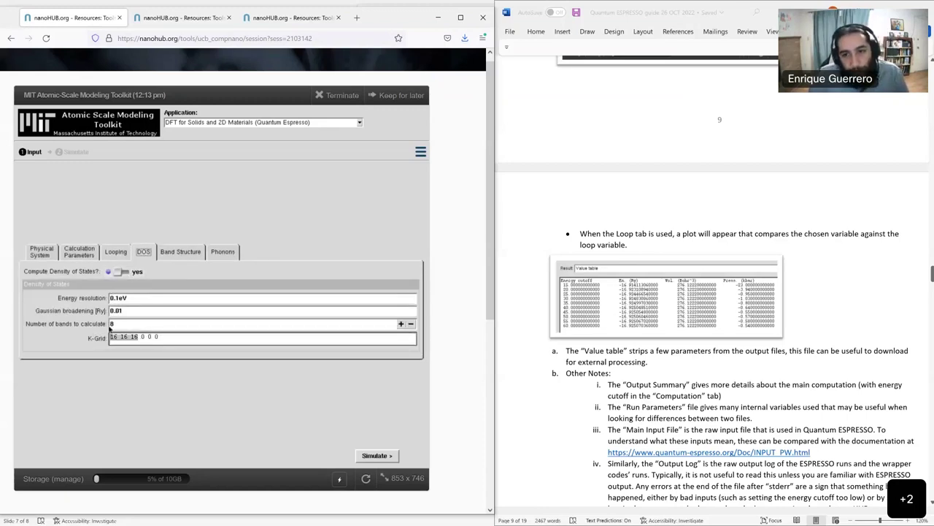
left_click(119, 271)
left_click(179, 254)
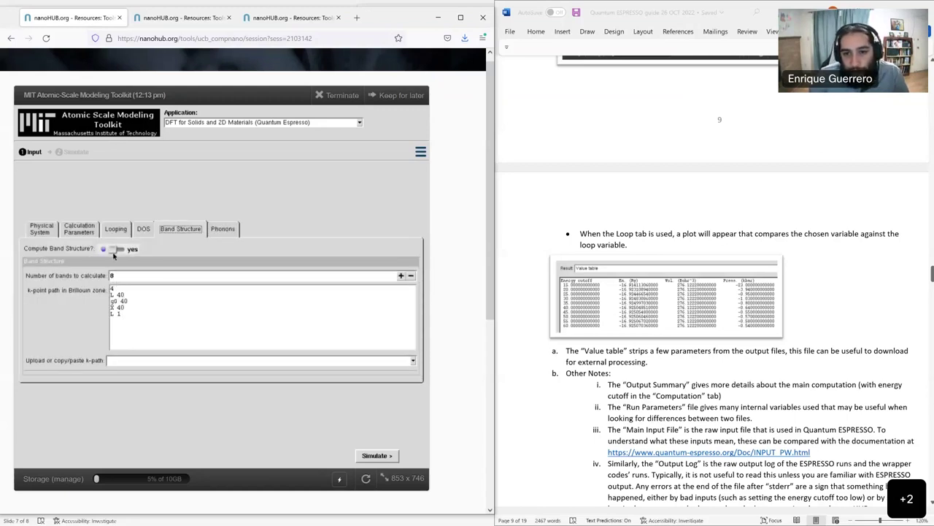
left_click(115, 229)
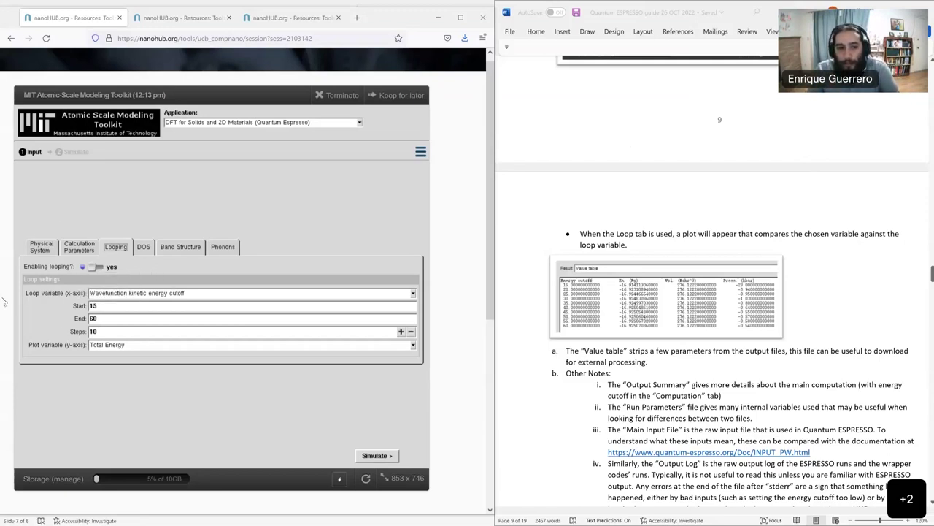
Show the Physical System inputs, then Google 'siesta' in a new Firefox window
left_click(79, 246)
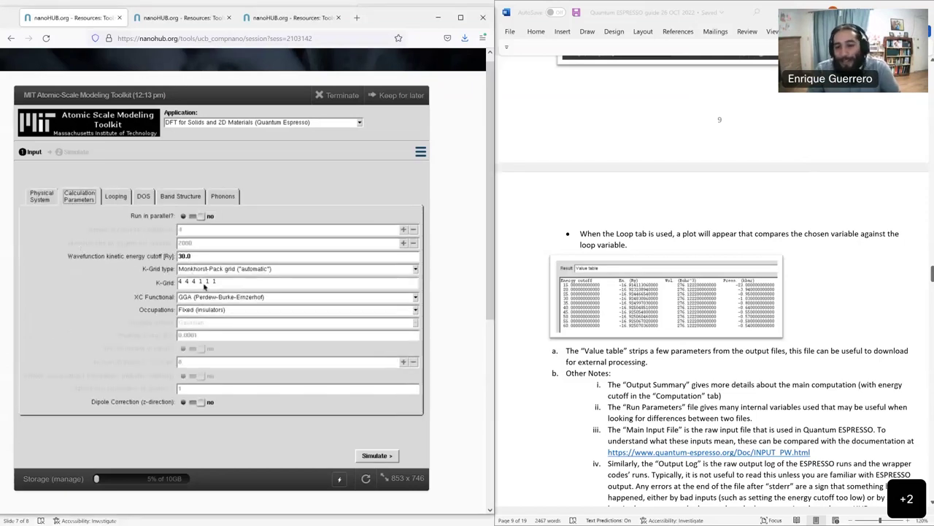
left_click(45, 199)
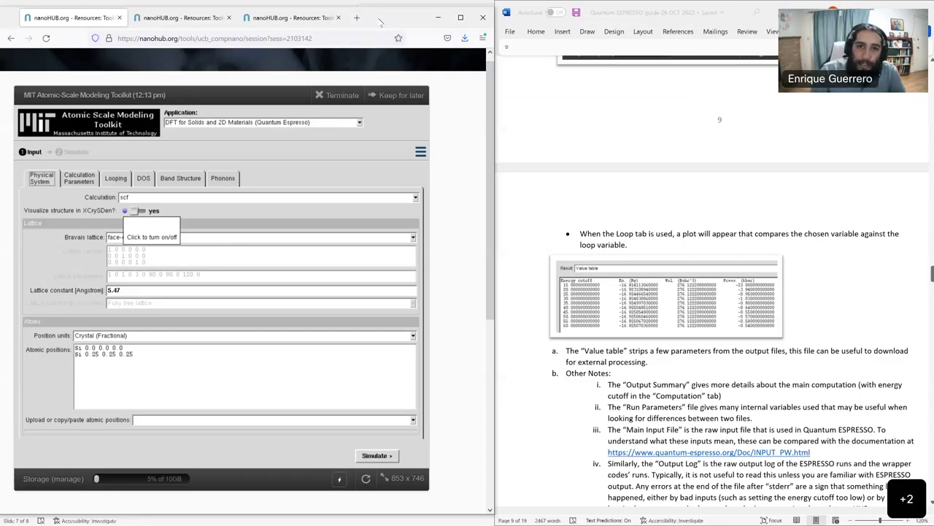
key("ctrl+n")
type("siesta")
key("Return")
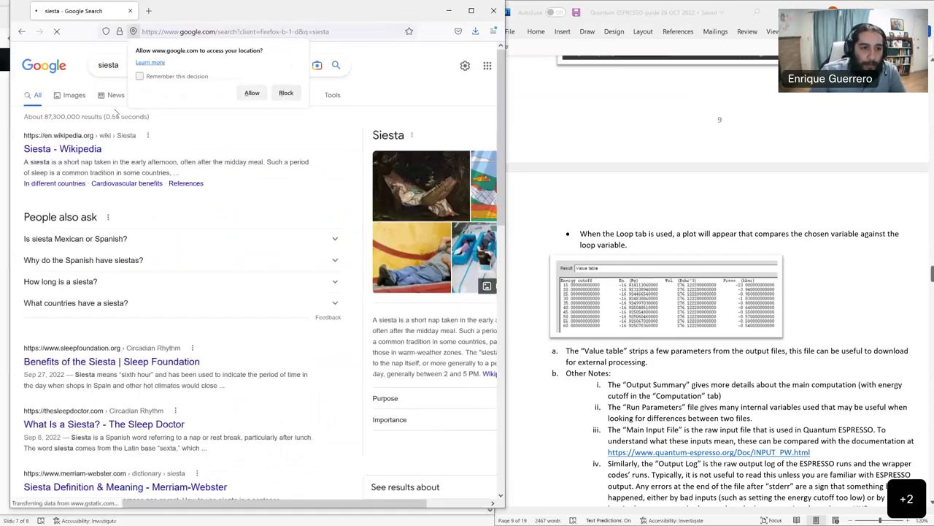
Refine the search to 'siesta dft' and open the SIESTA (computer program) Wikipedia article
left_click(118, 65)
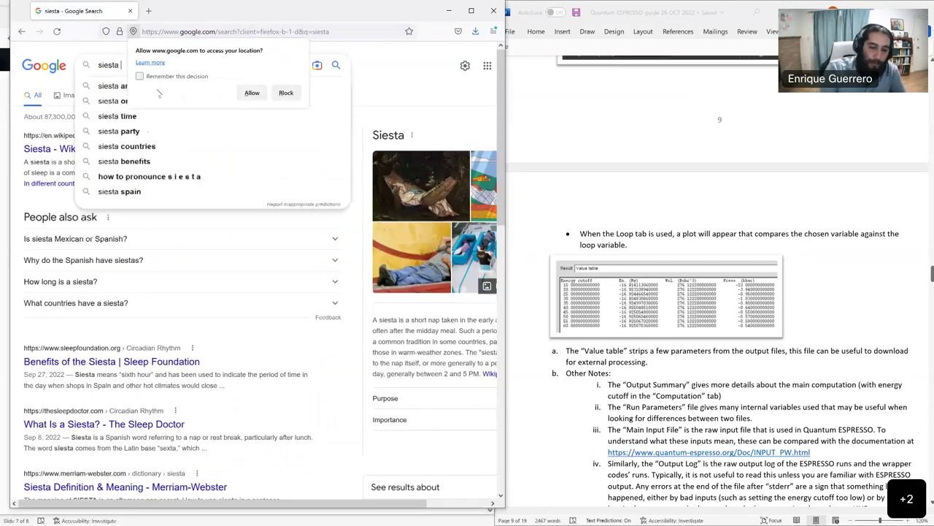
type("df")
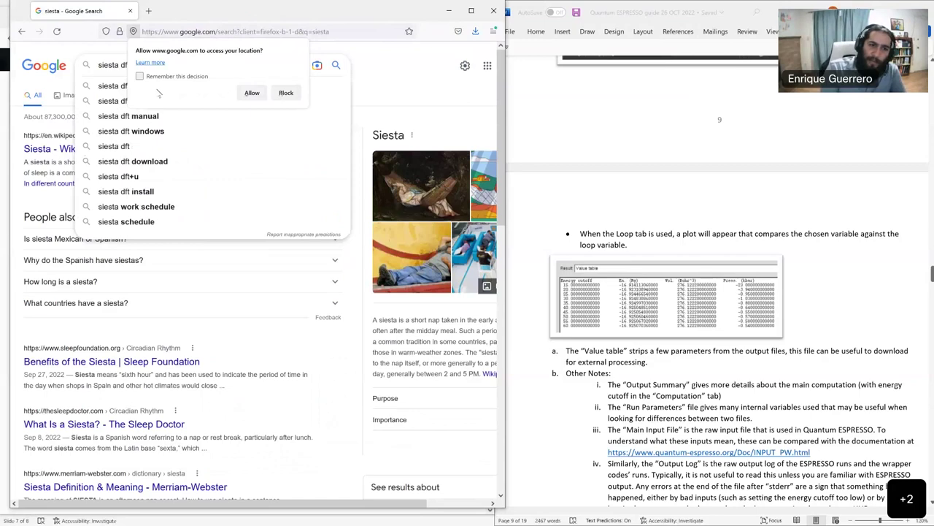
type("t")
key("Return")
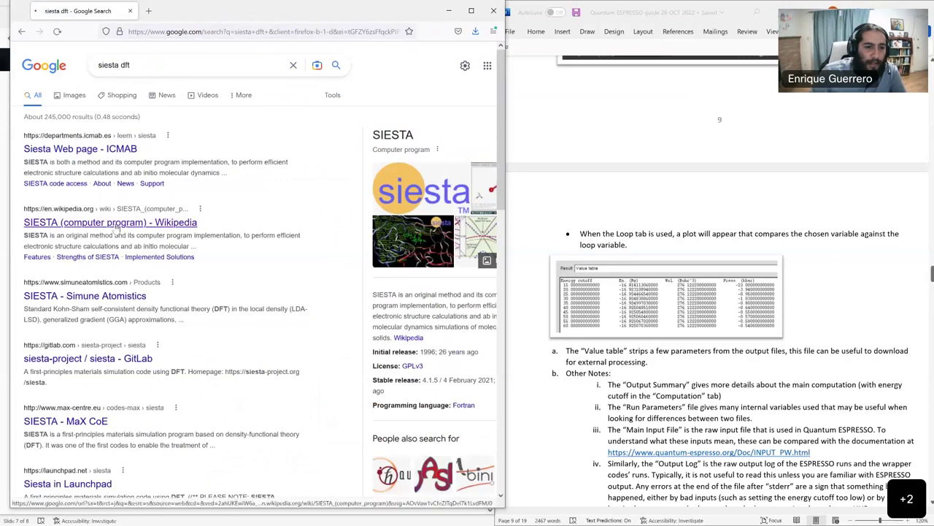
left_click(115, 226)
Find 'basis set' in the article, select 'strictly localized basis sets', and uncover nanoHUB
scroll(138, 206, "down", 1)
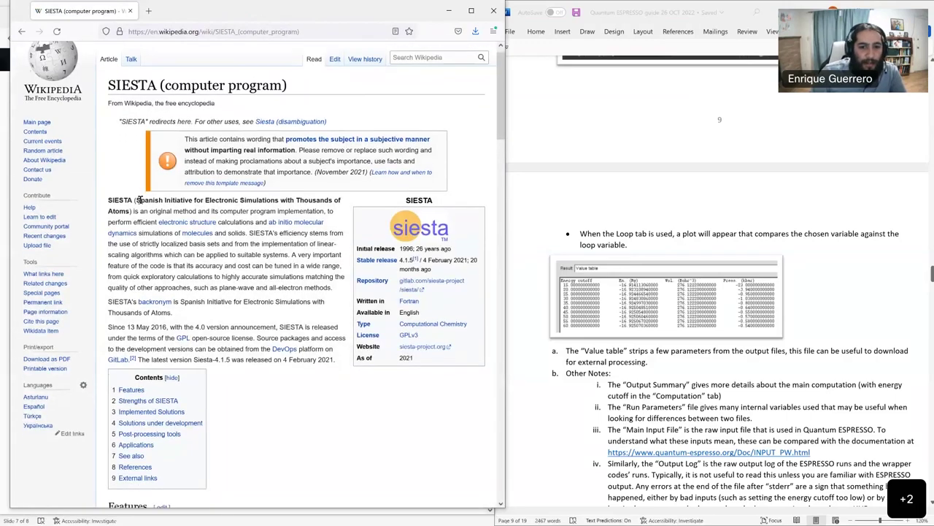
scroll(139, 200, "down", 1)
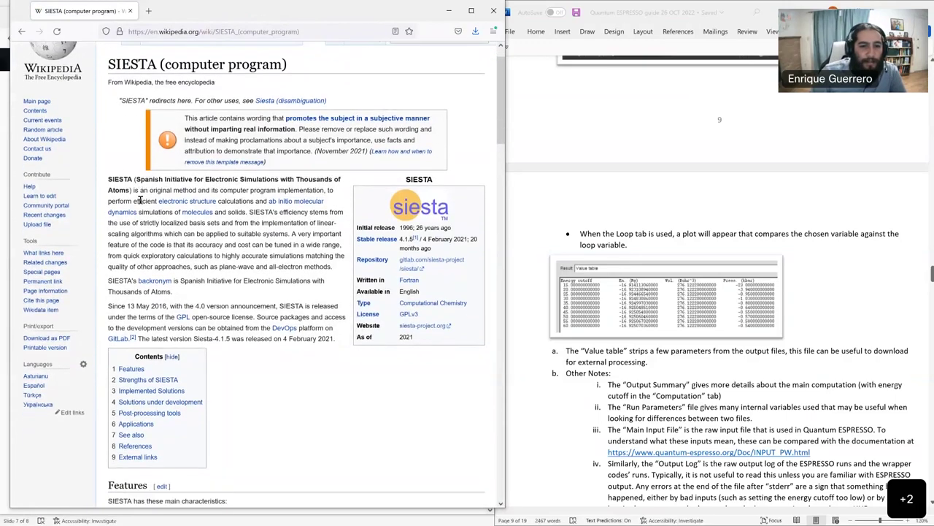
scroll(138, 200, "down", 1)
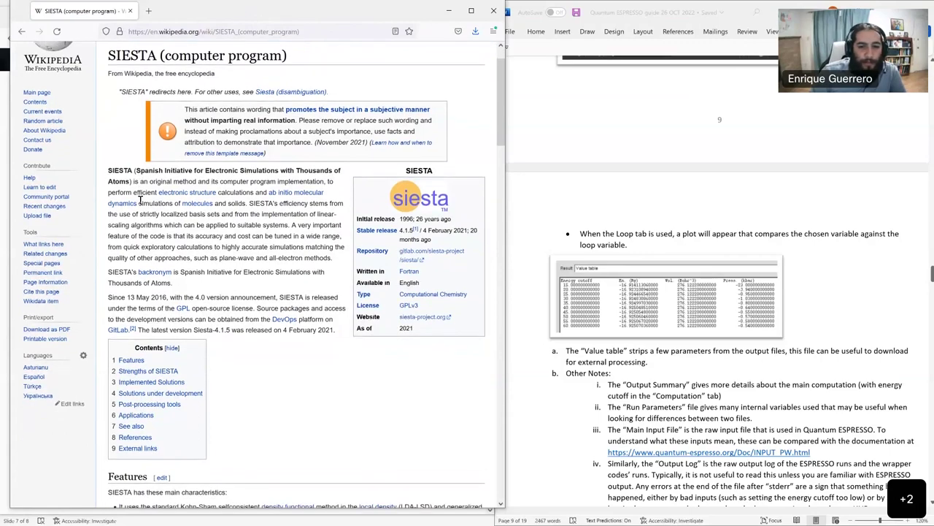
scroll(139, 200, "down", 2)
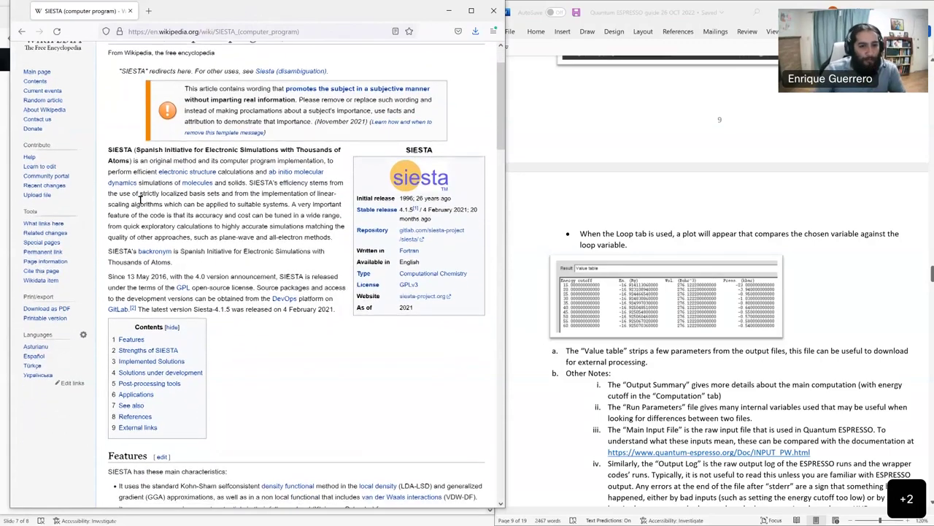
scroll(140, 199, "down", 1)
key("ctrl+f")
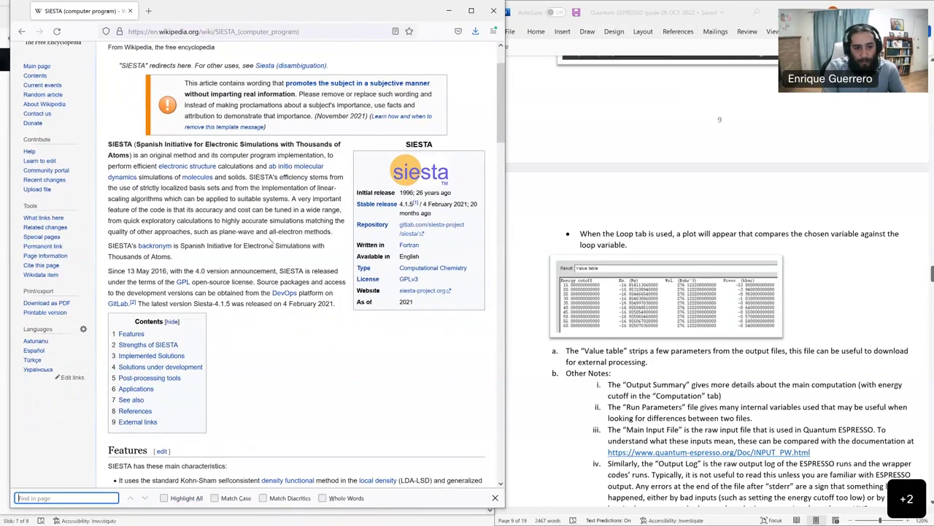
type("basis")
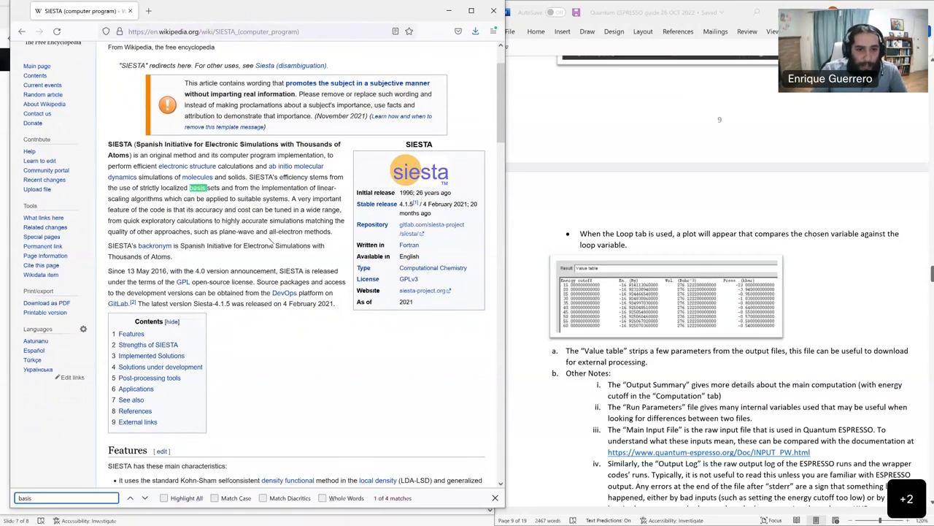
type(" set")
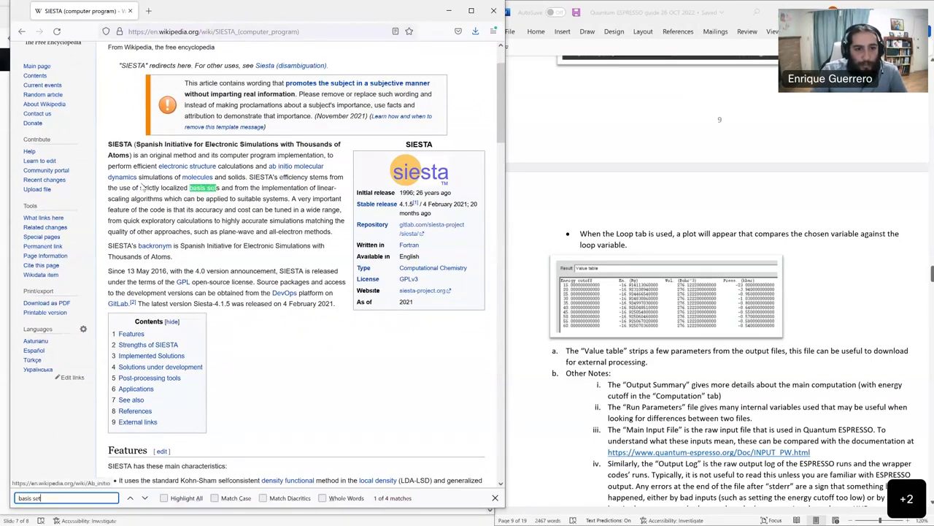
left_click_drag(143, 187, 221, 186)
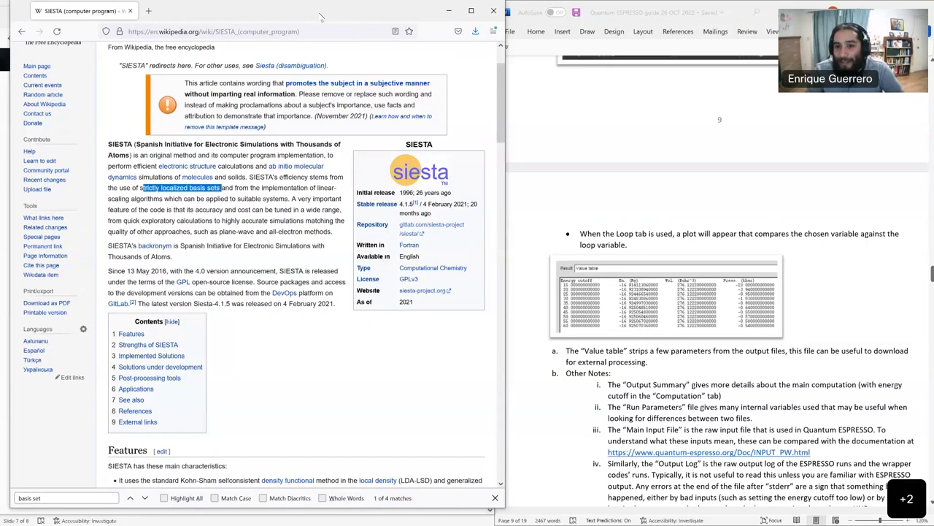
left_click_drag(322, 16, 319, 55)
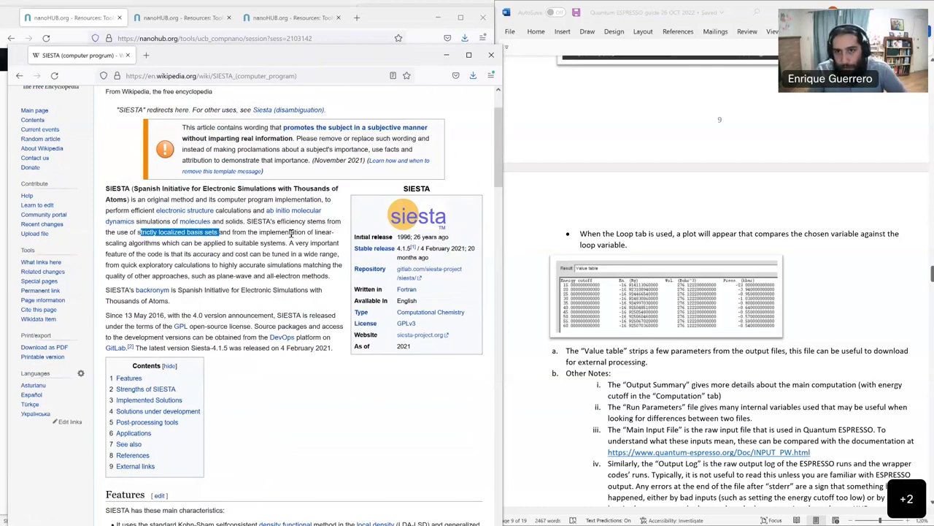
Close Wikipedia and re-enter the lattice constant as 5.47 Å in nanoHUB
left_click(495, 57)
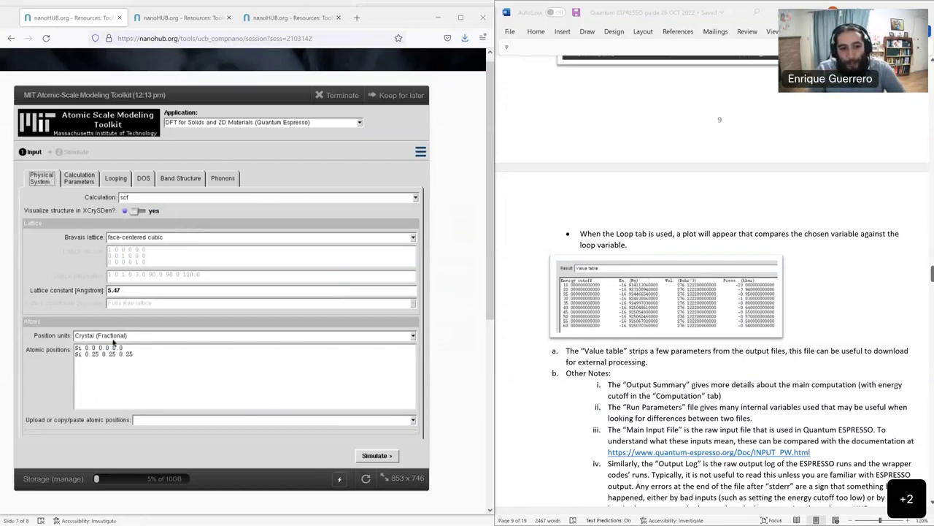
left_click(105, 291)
type("5.47")
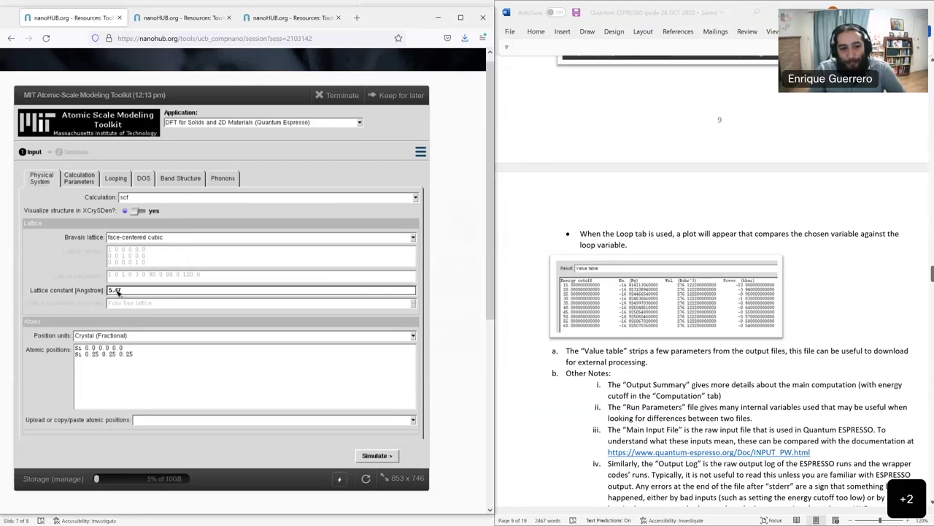
type("20")
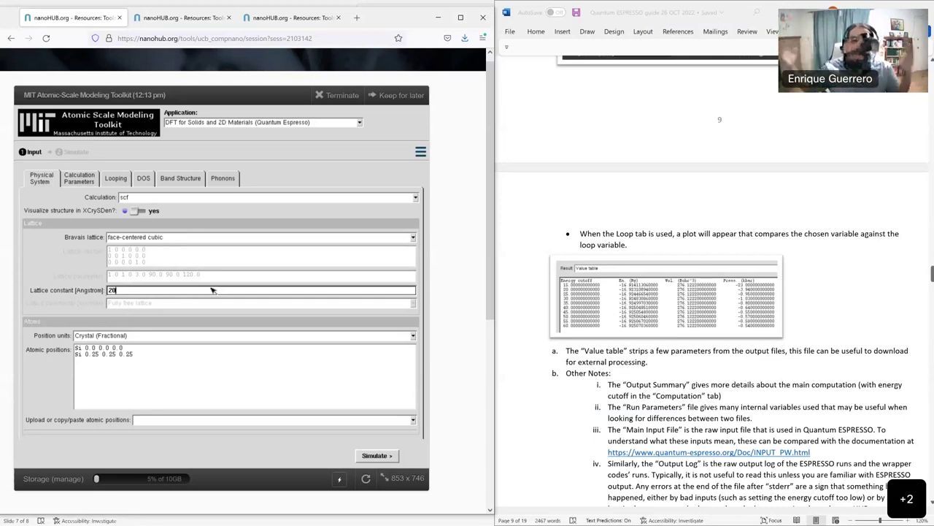
key("BackSpace")
key("BackSpace")
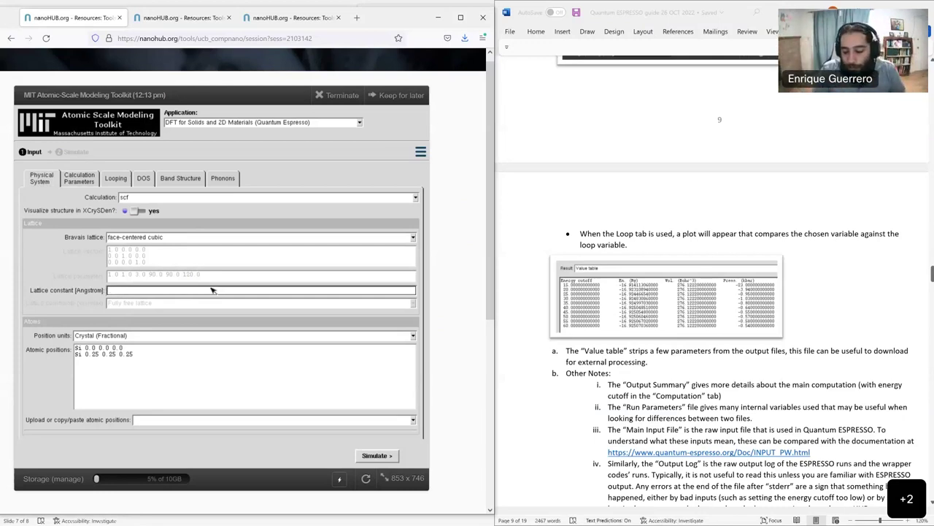
type("5.47")
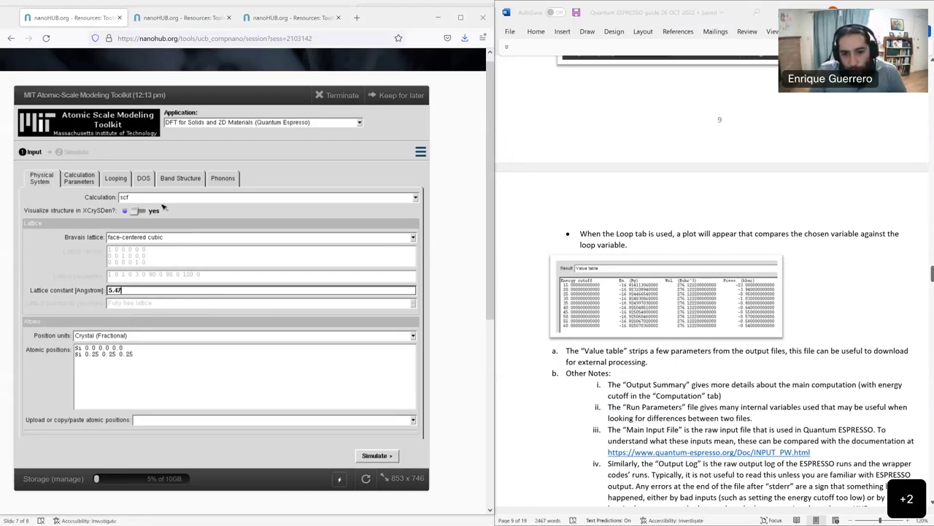
left_click(73, 182)
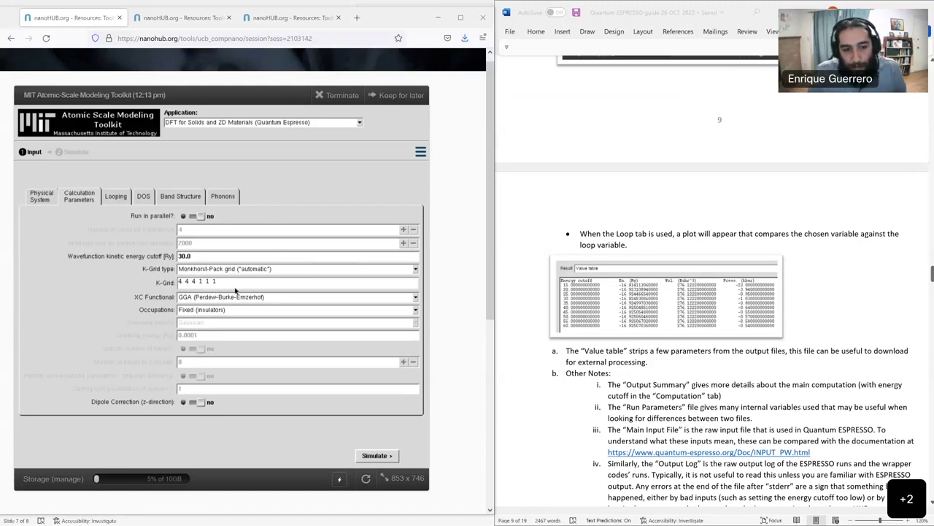
left_click(257, 269)
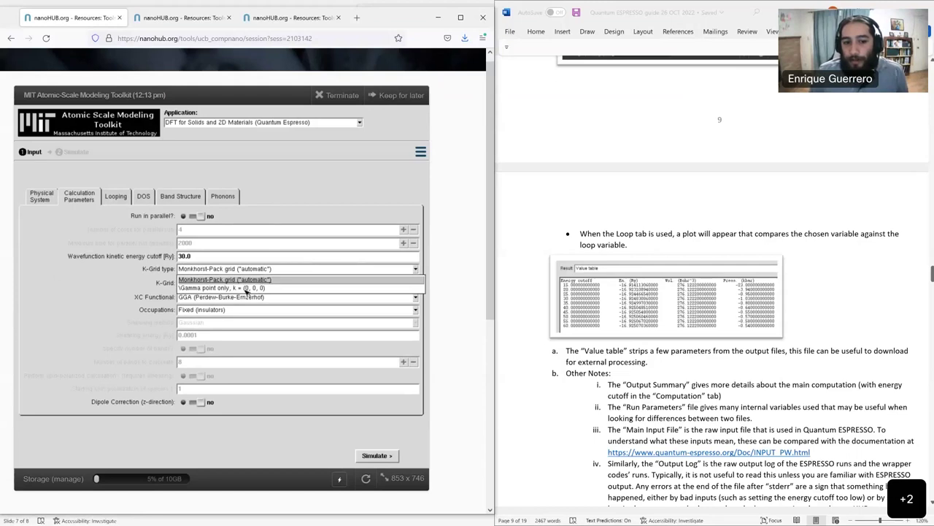
left_click(246, 289)
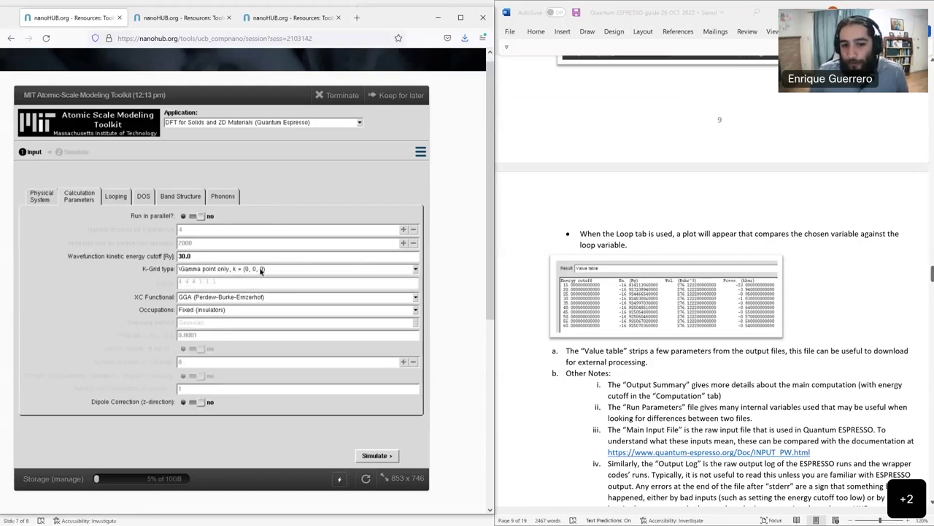
left_click(261, 271)
left_click(252, 291)
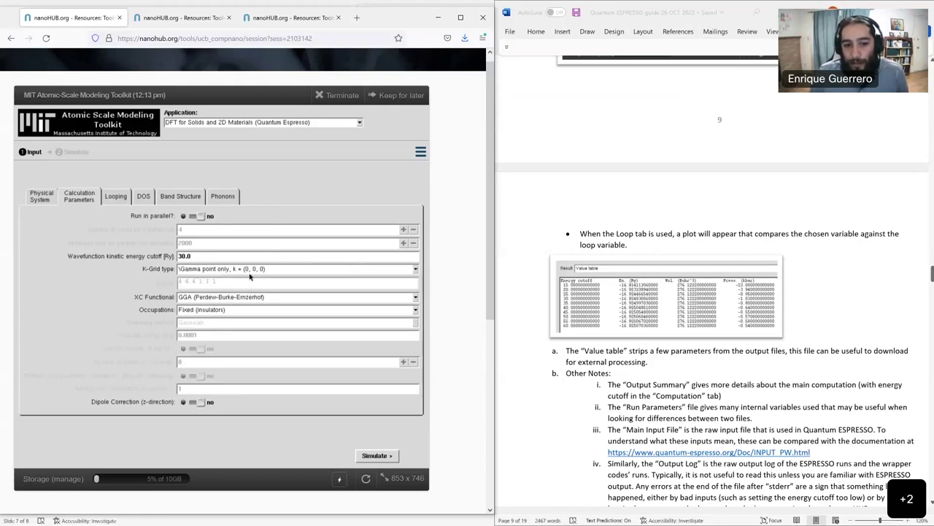
left_click(249, 271)
left_click(245, 281)
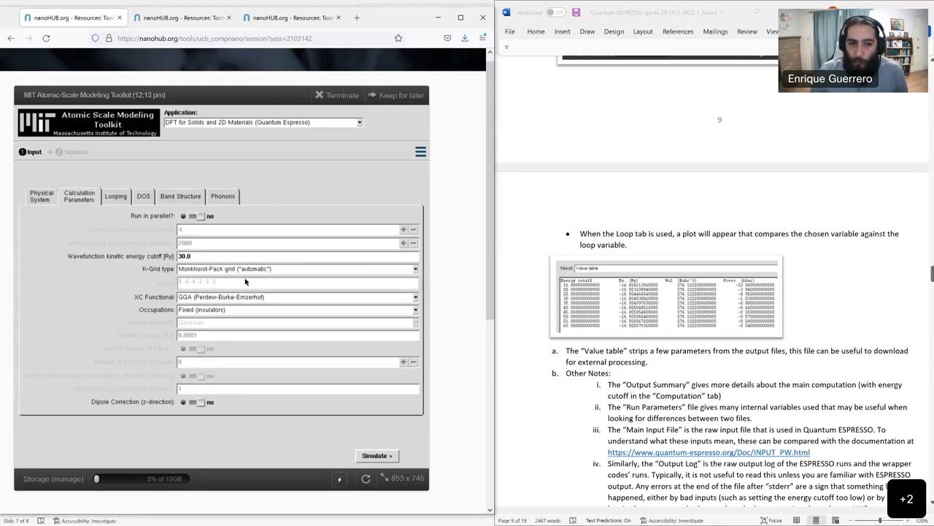
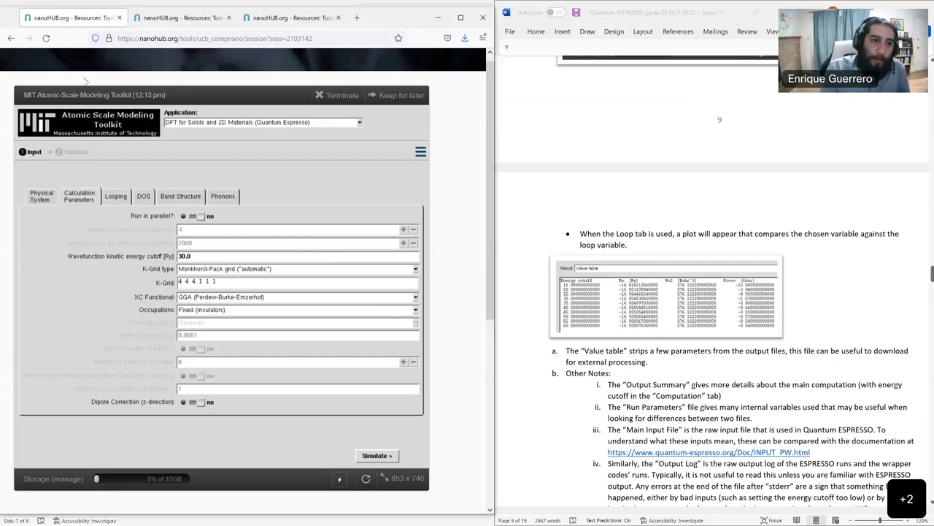
In a new window, search 'brillouin zone silicon' and scroll the fcc Brillouin zone results
key("ctrl+n")
type("brillouin zone")
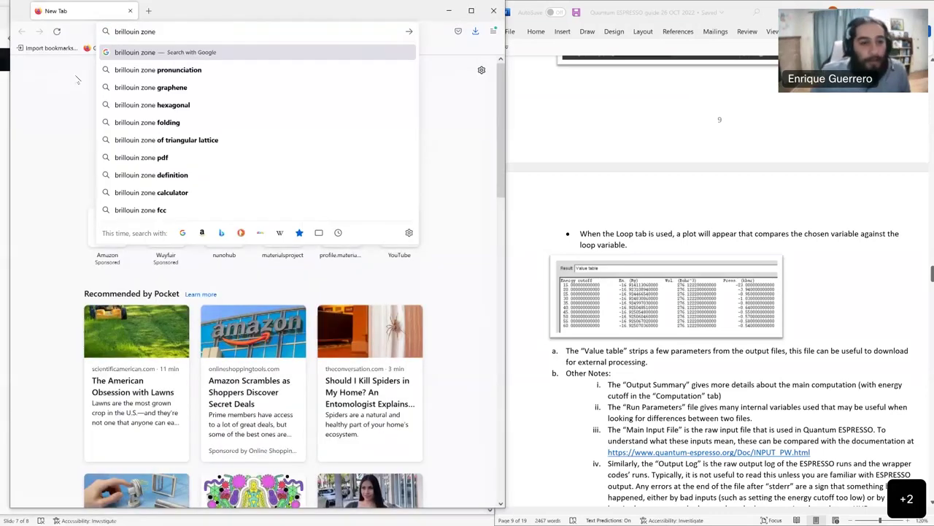
type(" silic")
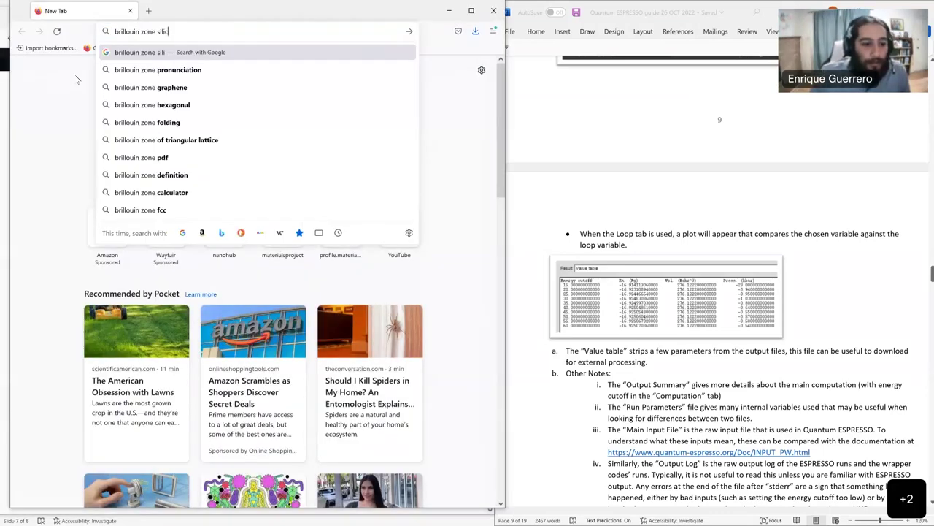
type("on")
key("Return")
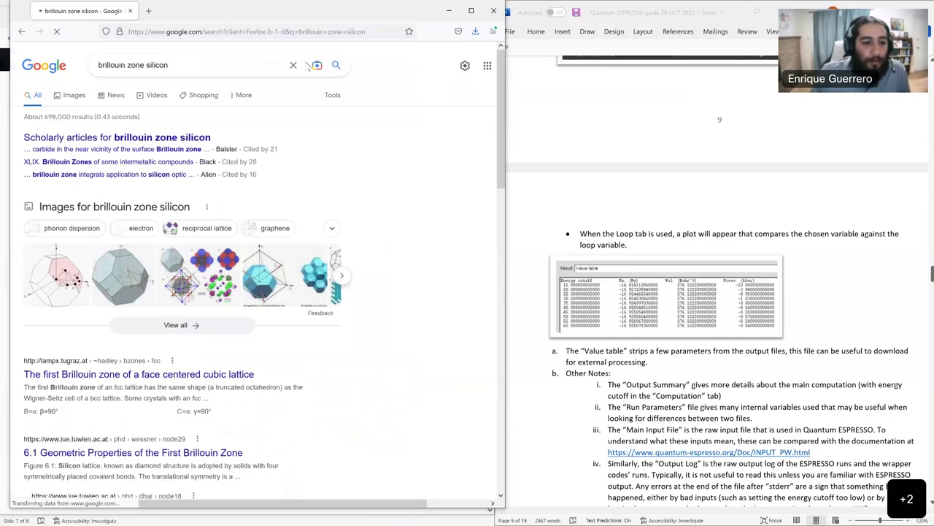
scroll(168, 258, "down", 1)
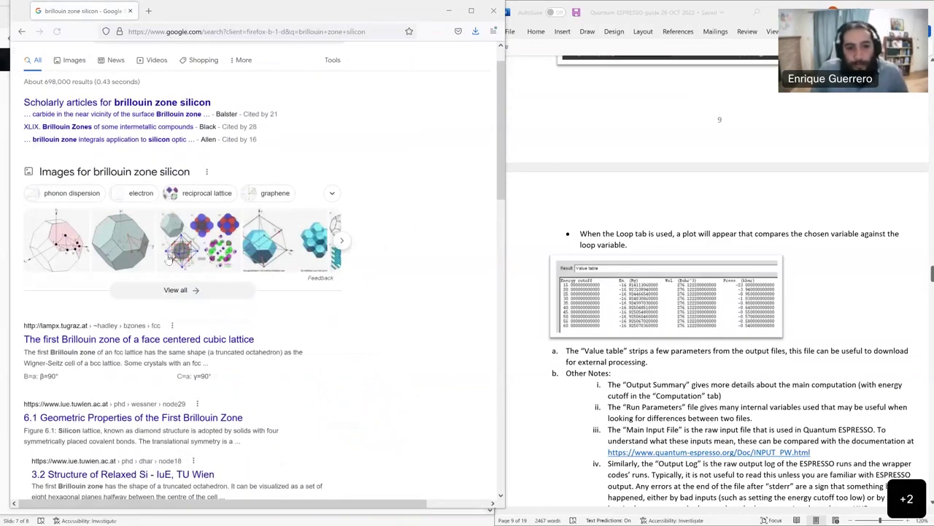
scroll(168, 259, "down", 2)
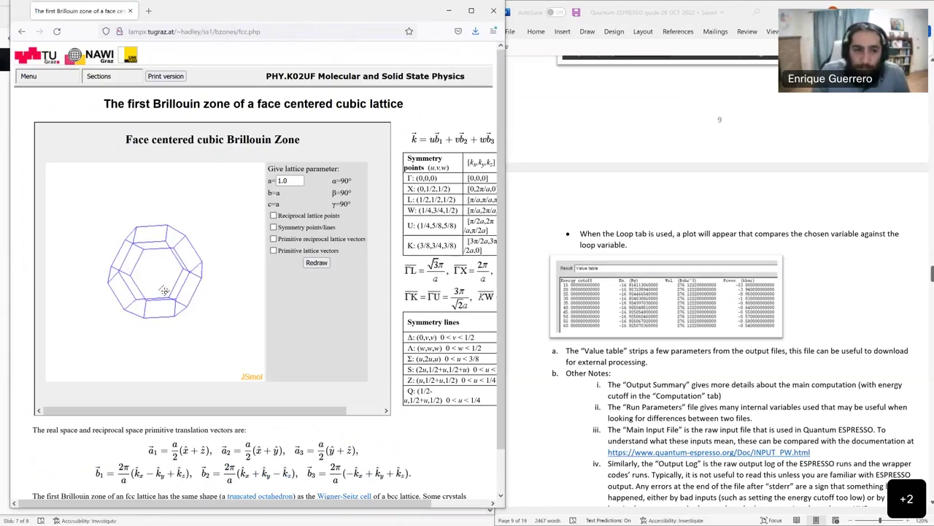
Rotate the fcc Brillouin zone with reciprocal lattice points and symmetry points/lines shown, then restore the window
left_click_drag(165, 289, 373, 94)
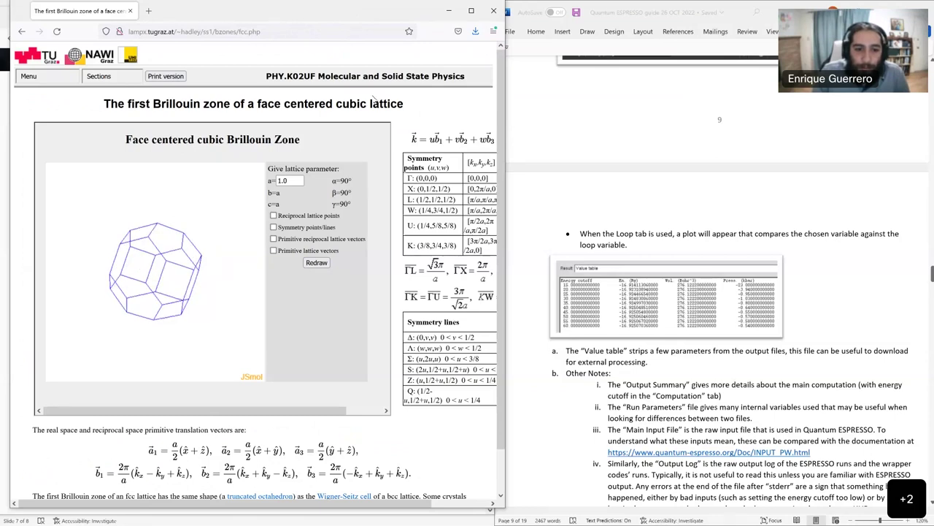
left_click(273, 216)
left_click(273, 227)
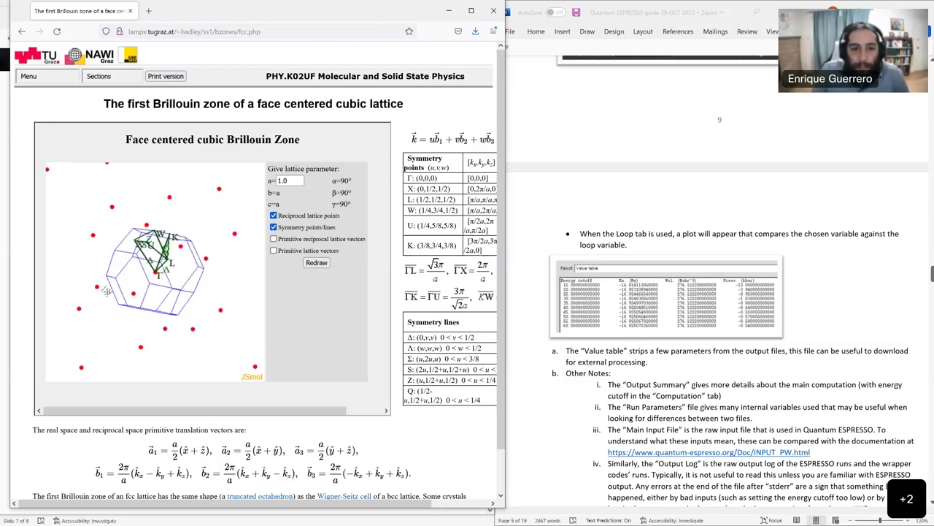
left_click_drag(107, 290, 146, 241)
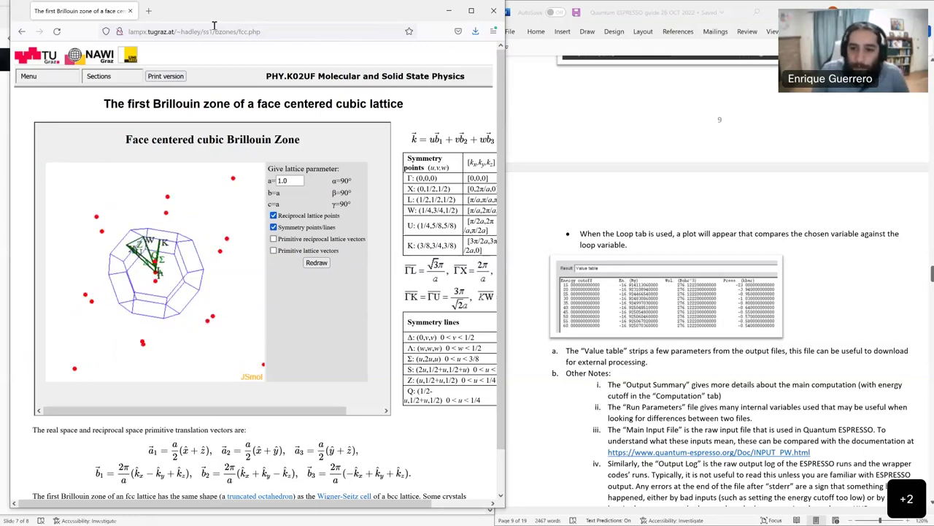
double_click(214, 16)
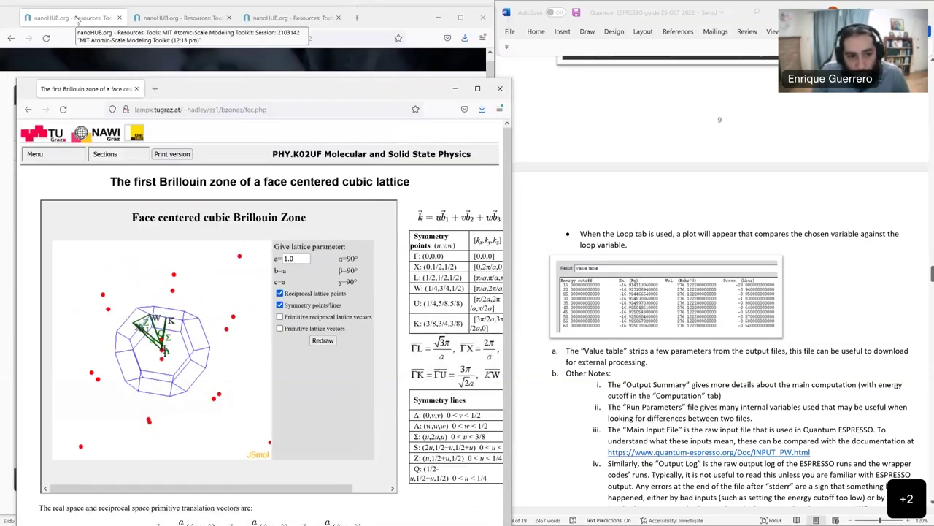
Bring the toolkit forward, check the Band Structure k-point path, then return to Calculation Parameters
left_click(77, 20)
left_click(169, 196)
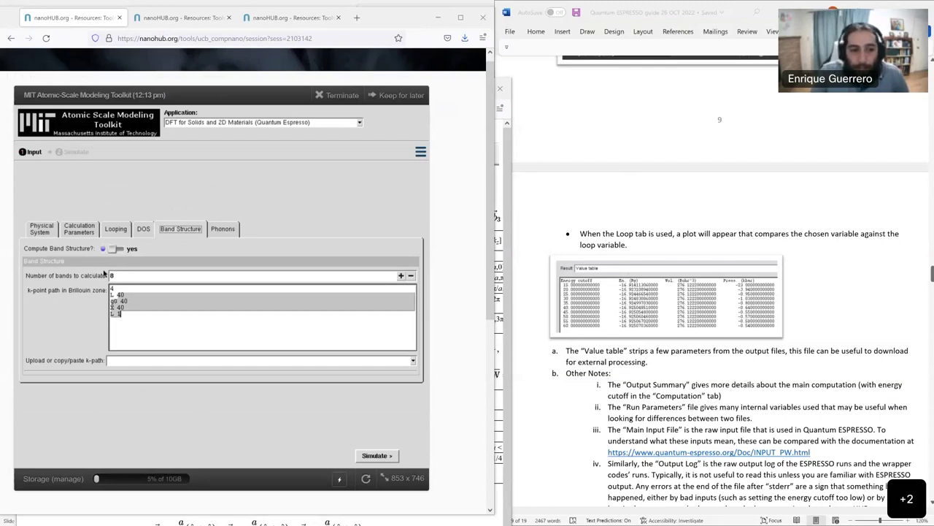
left_click(80, 231)
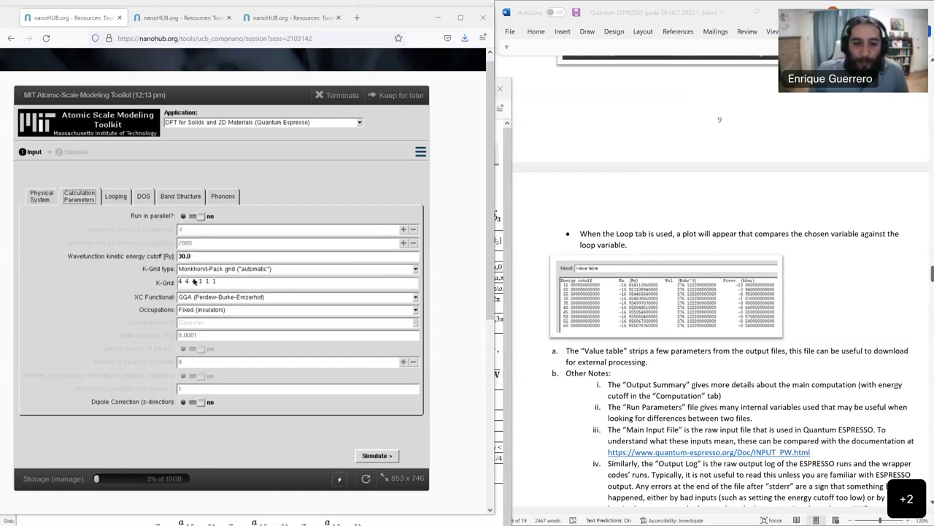
Check the 4 4 4 K-grid and GGA functional, then view the Physical System settings
left_click_drag(194, 281, 170, 279)
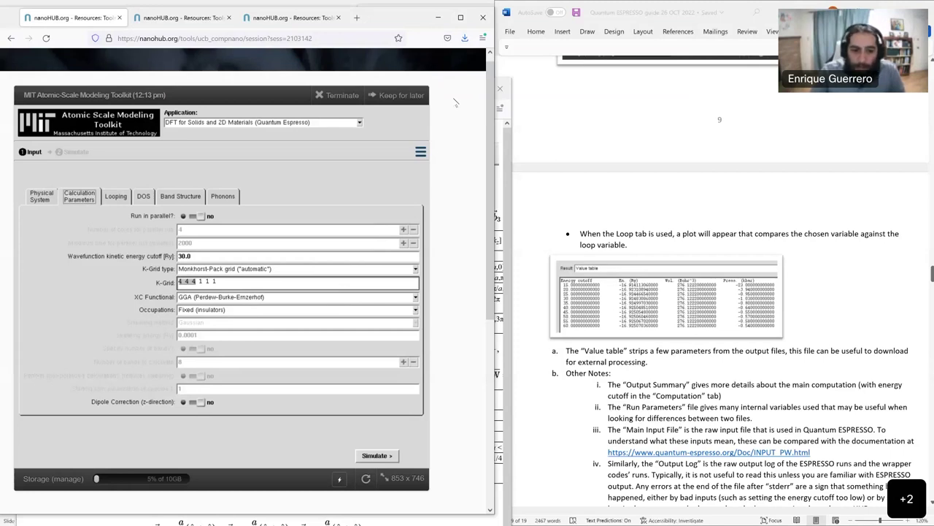
left_click(347, 299)
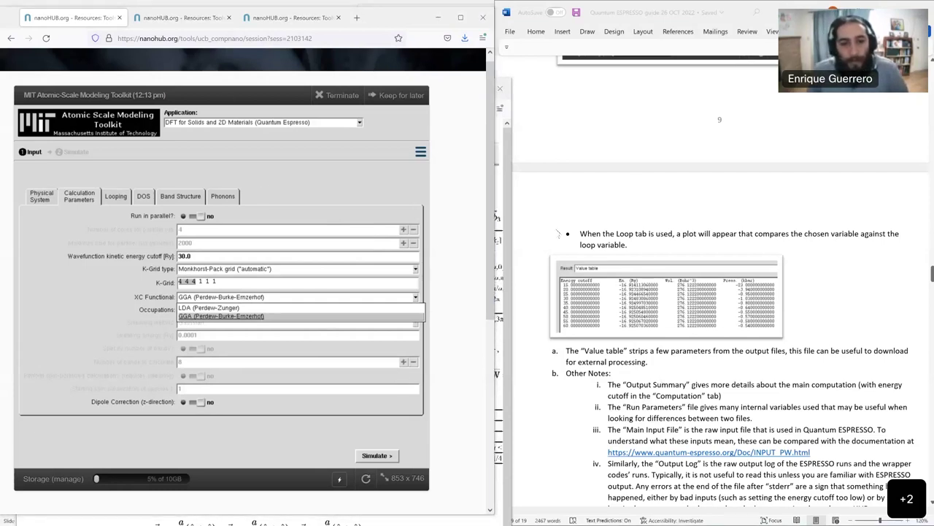
left_click(262, 183)
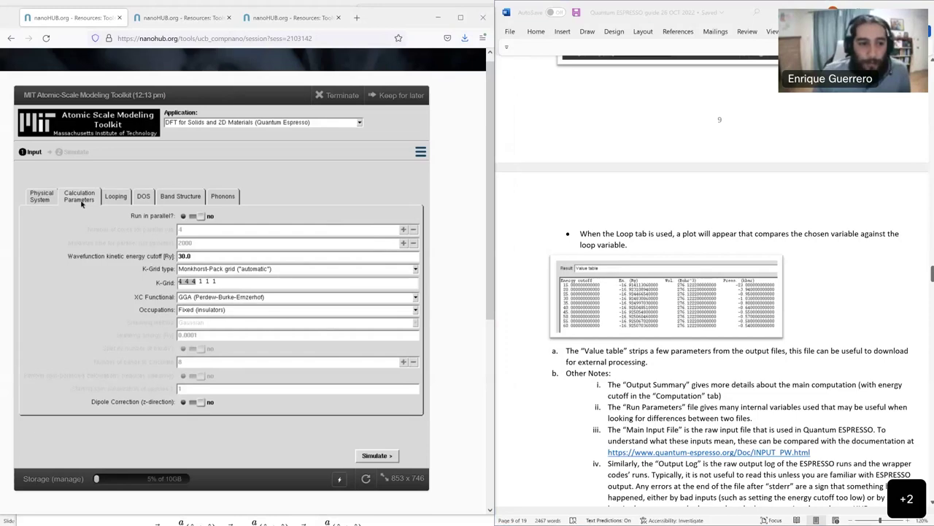
left_click(41, 196)
left_click(560, 330)
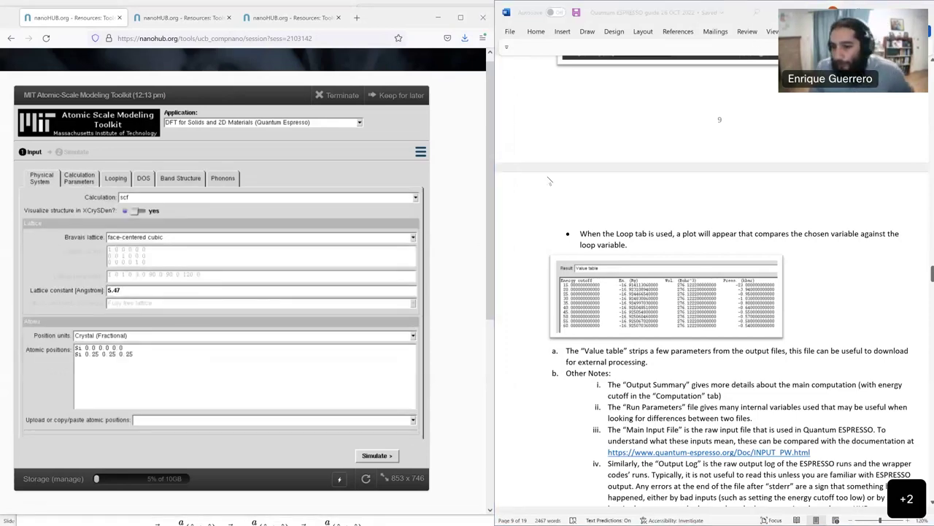
Scroll the Word guide to section V, Silicon Young's Modulus, with its vc-relax settings
scroll(683, 295, "down", 4)
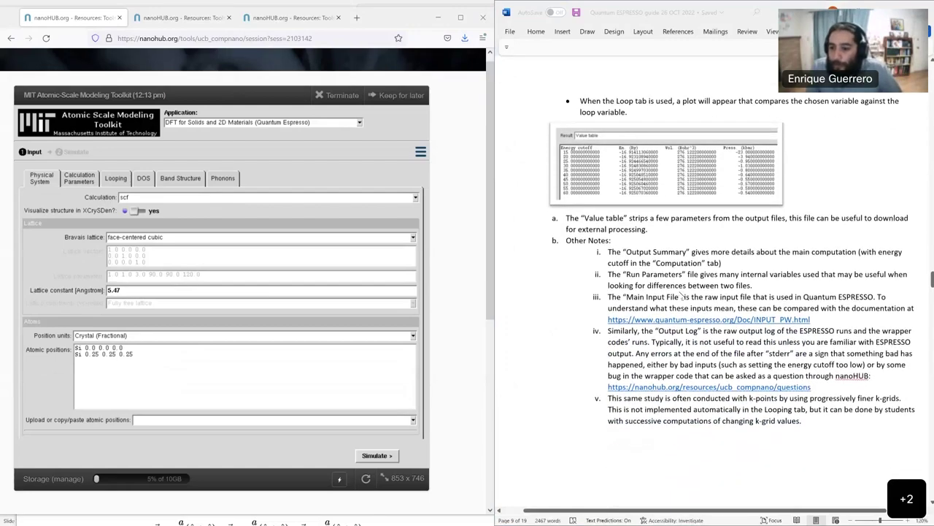
scroll(683, 295, "down", 5)
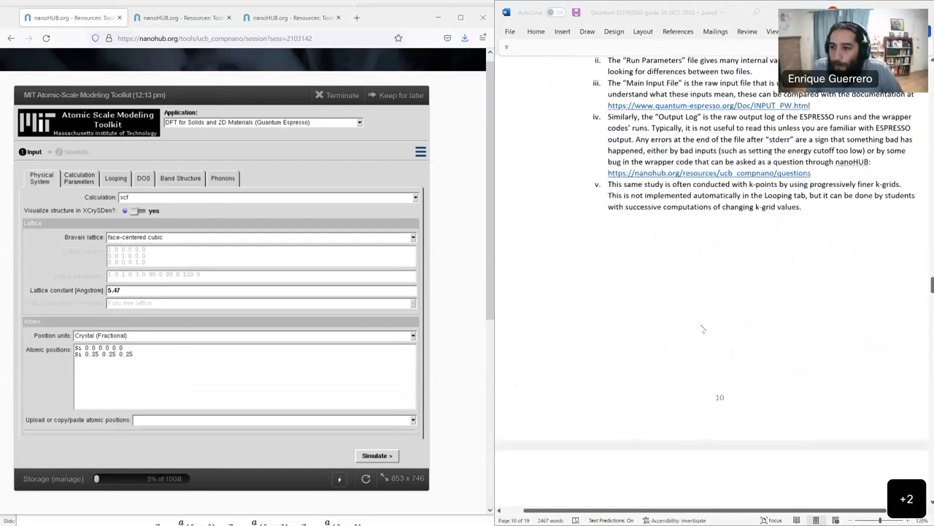
scroll(703, 329, "up", 8)
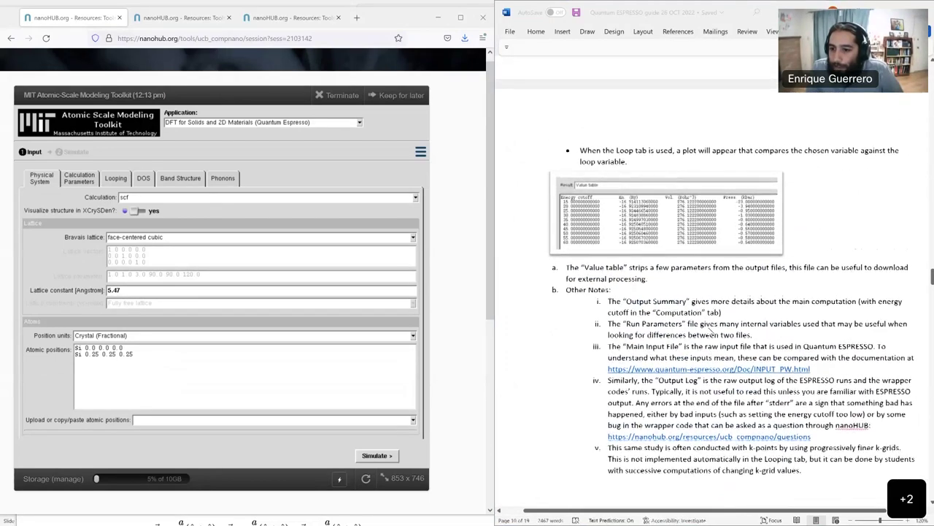
scroll(709, 329, "up", 15)
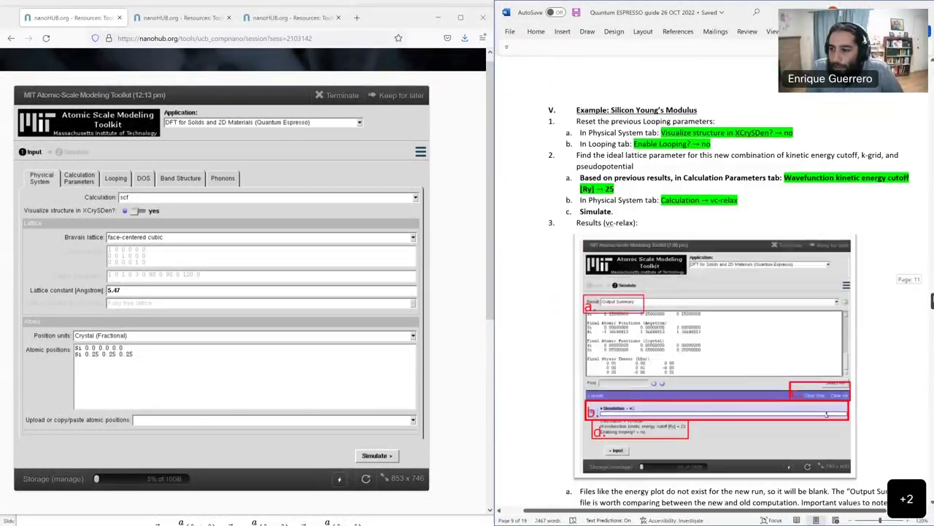
scroll(712, 292, "up", 9)
scroll(712, 292, "down", 4)
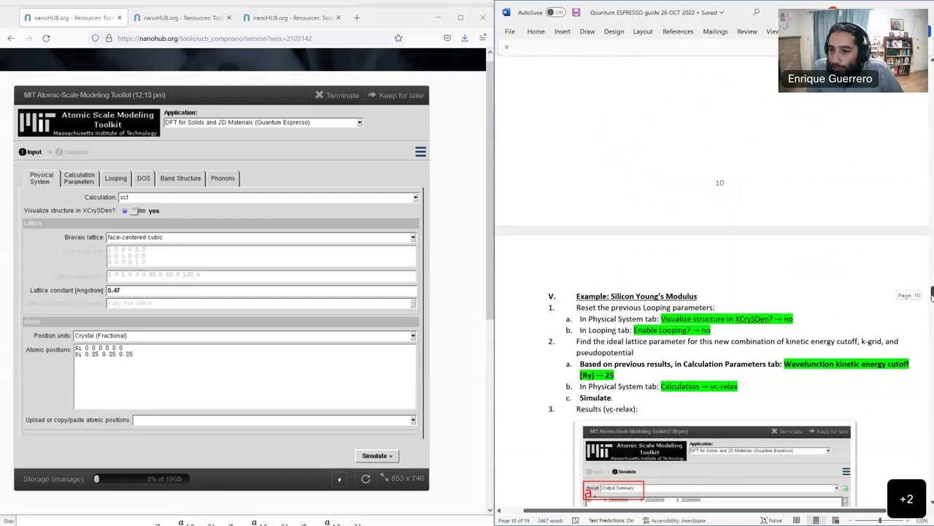
left_click_drag(932, 295, 932, 306)
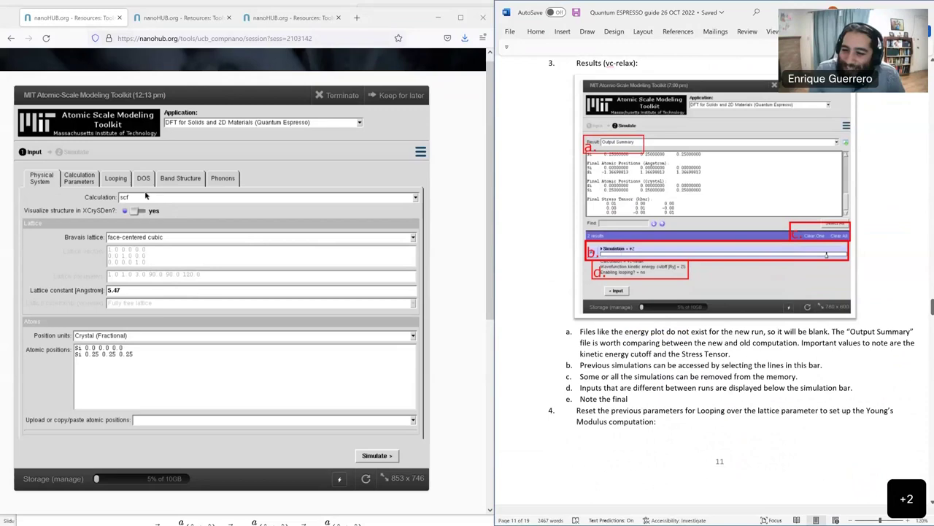
scroll(737, 292, "up", 5)
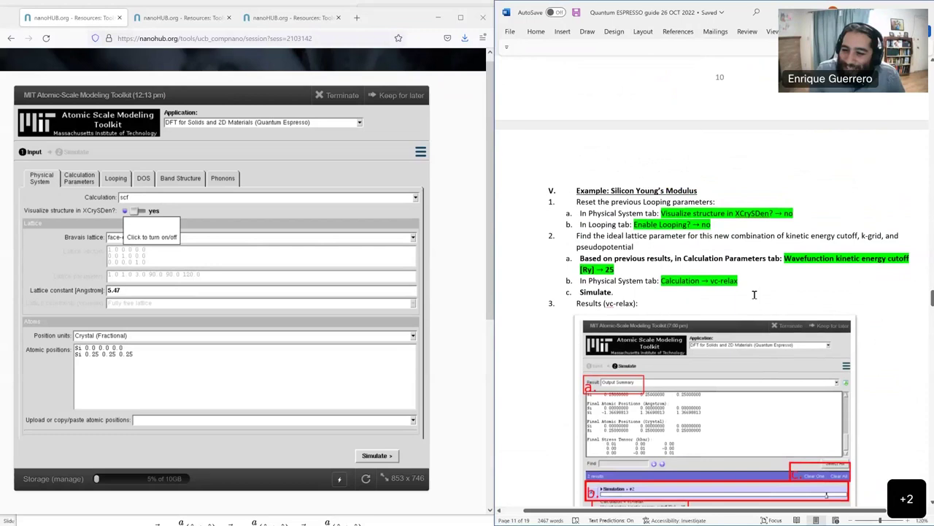
left_click(140, 261)
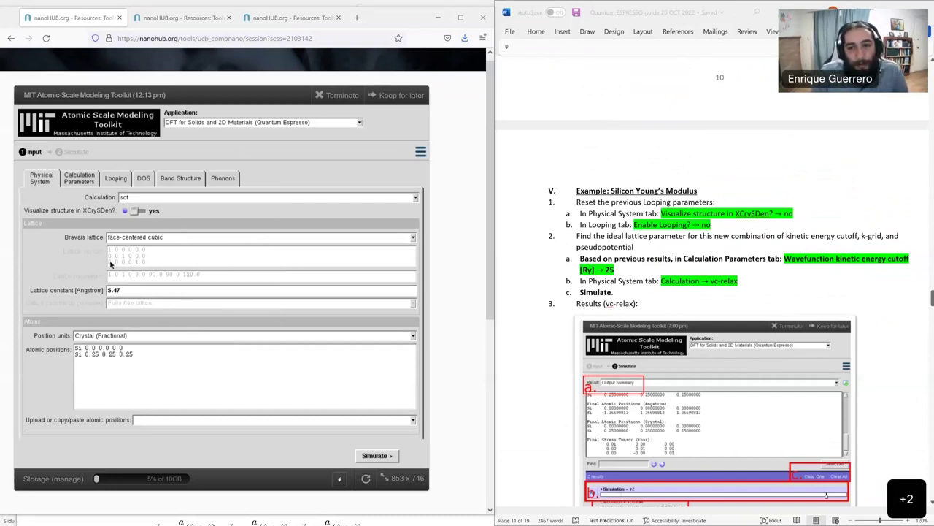
mouse_move(111, 263)
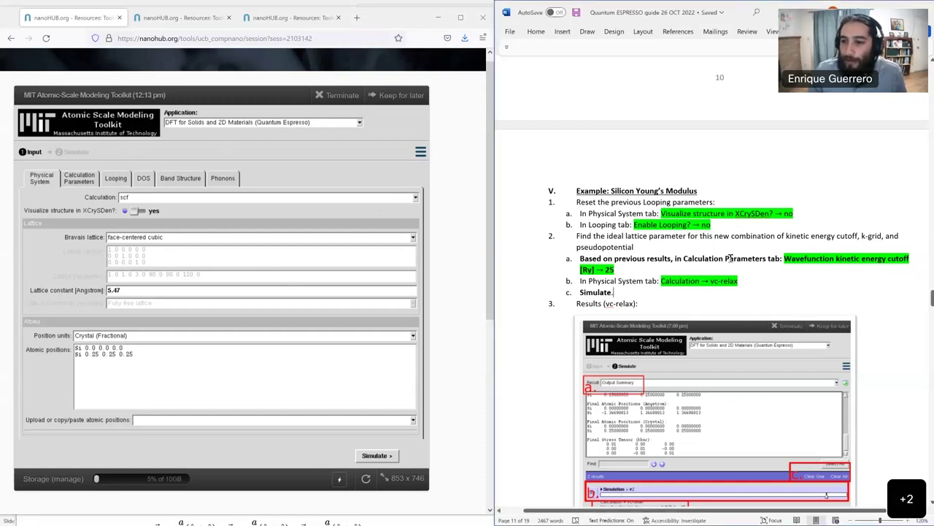
left_click_drag(933, 296, 932, 295)
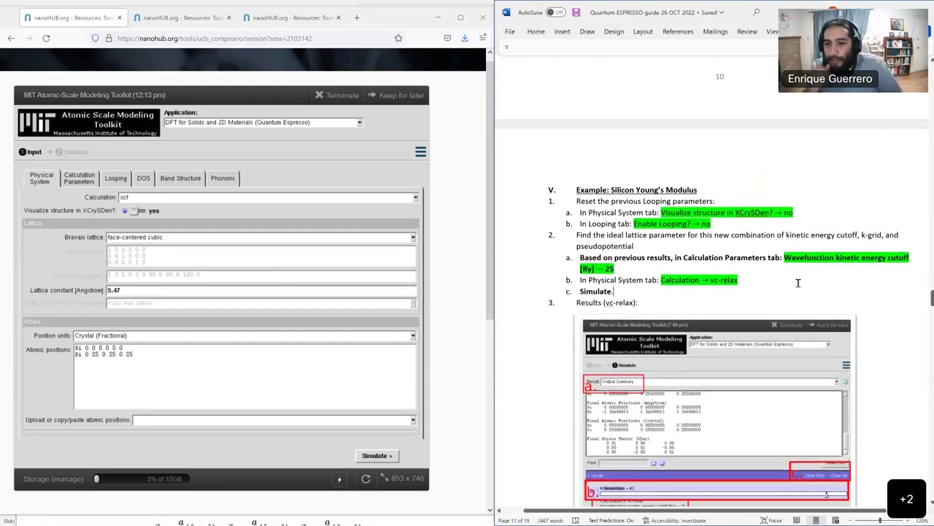
scroll(774, 276, "up", 1)
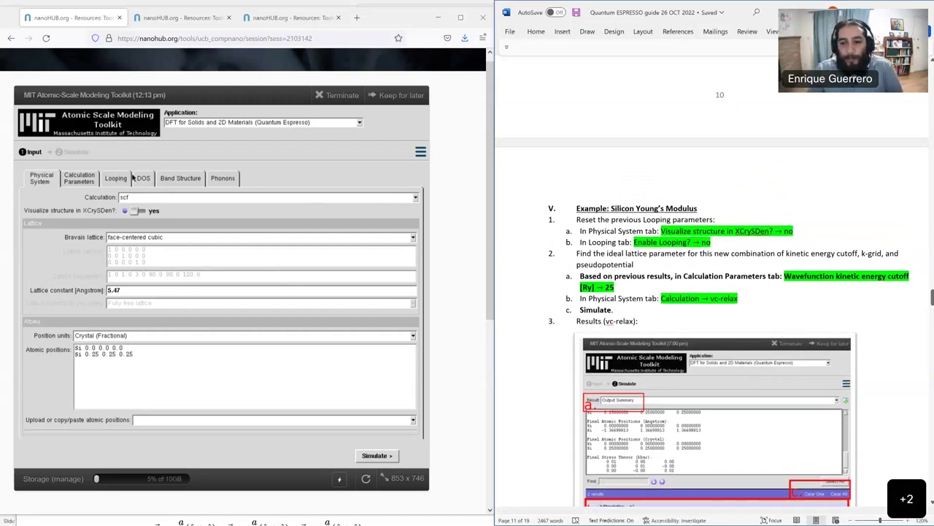
Set the Calculation type to vc-relax, after briefly switching back to scf
left_click(181, 199)
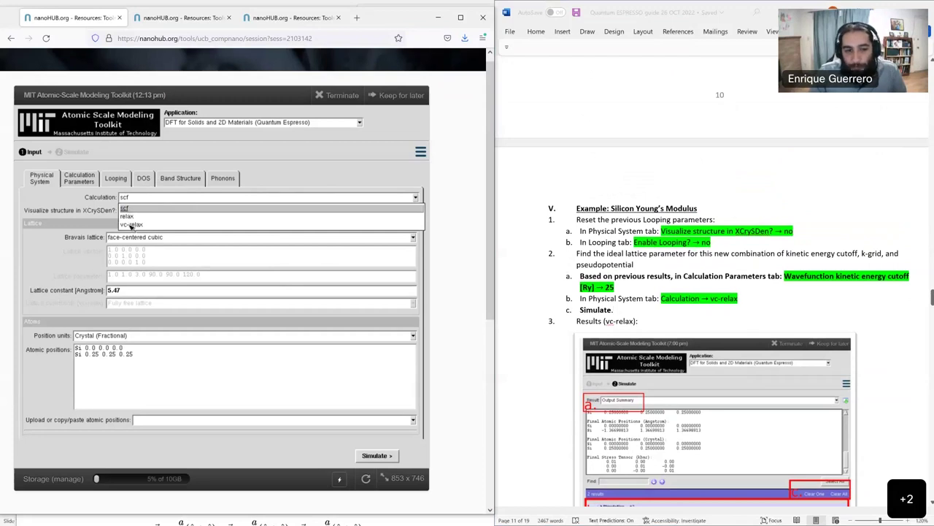
left_click(131, 224)
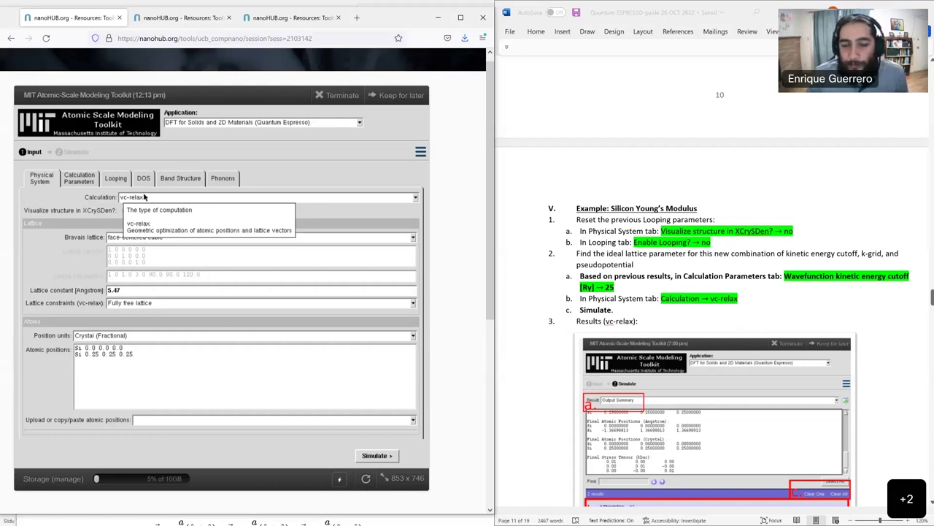
left_click(146, 198)
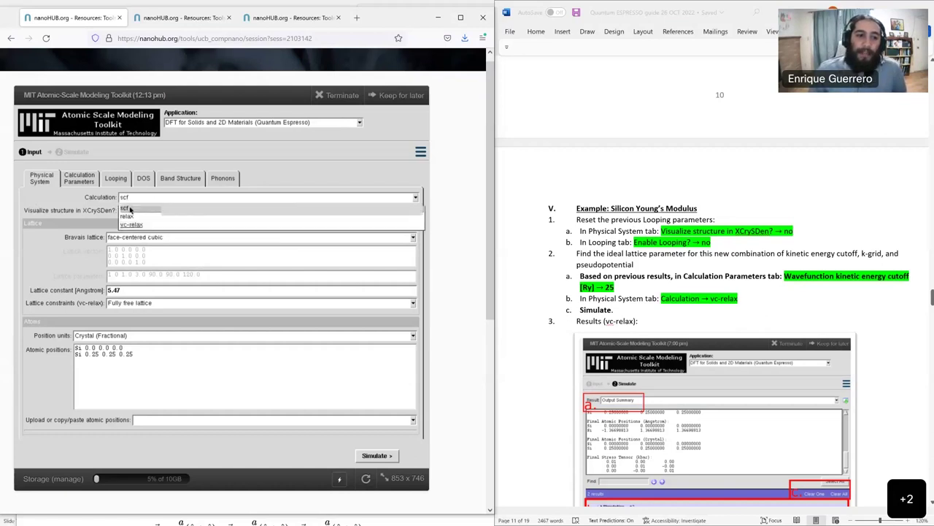
left_click(129, 208)
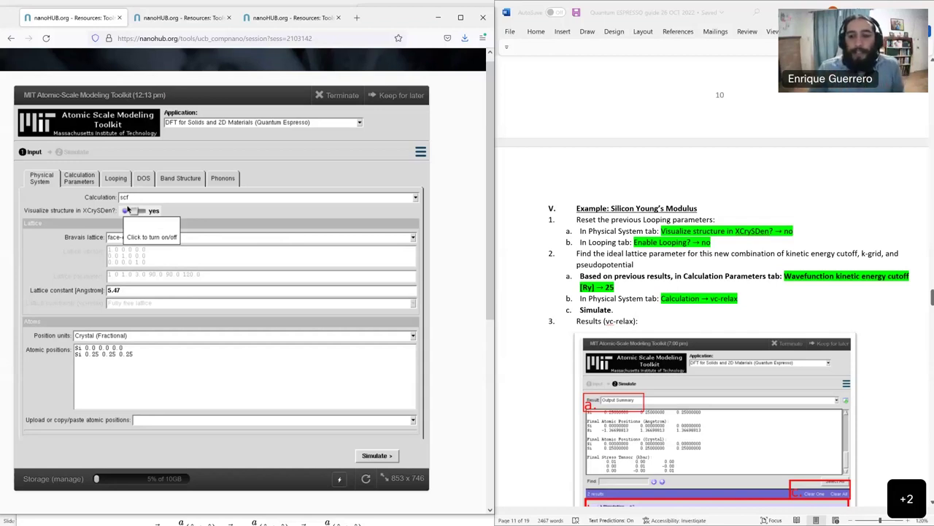
left_click(143, 199)
left_click(134, 224)
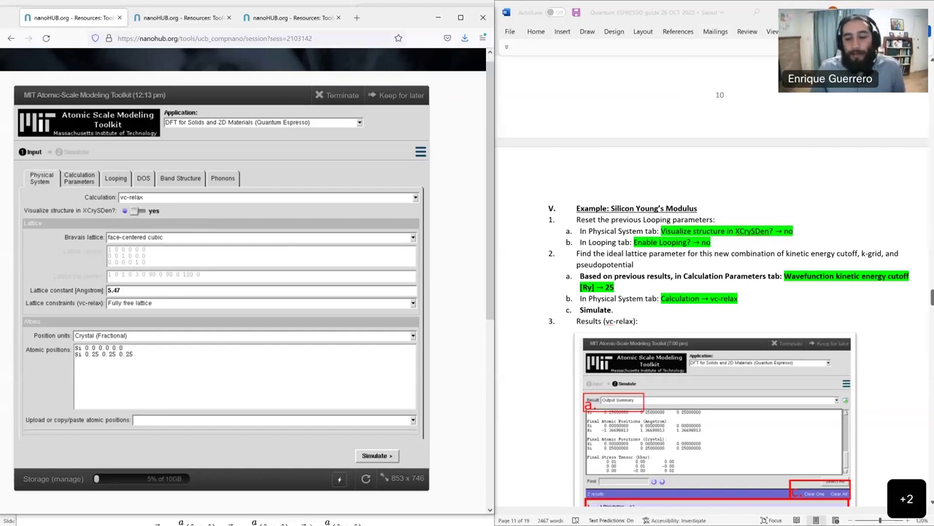
Confirm the lattice constant remains 5.47 Å
mouse_move(253, 393)
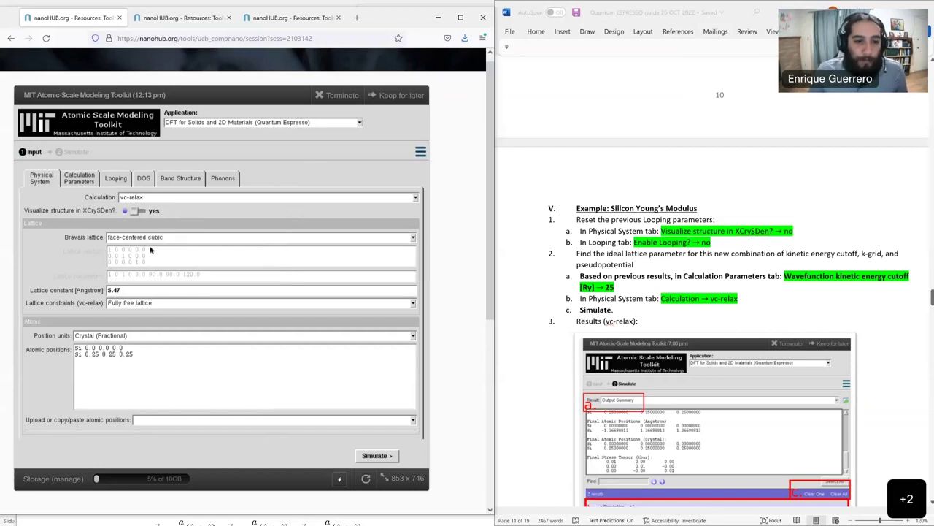
double_click(122, 289)
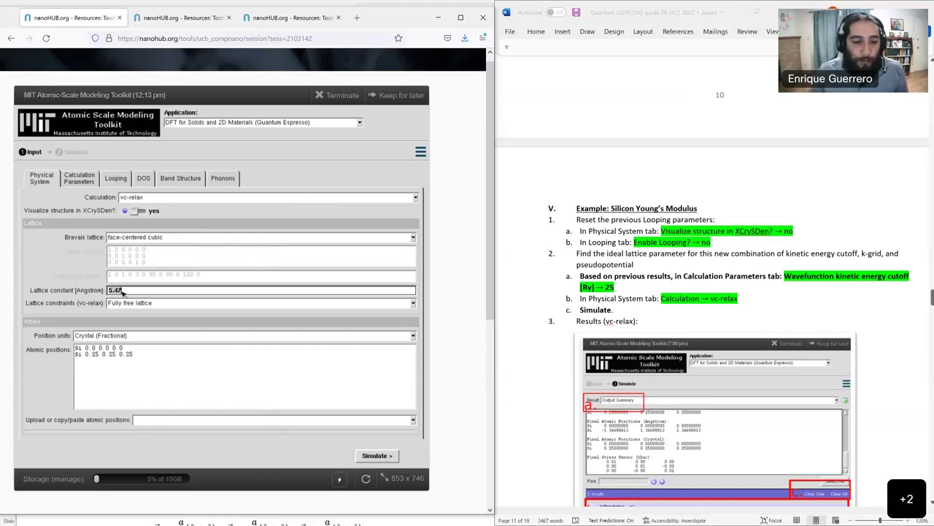
left_click(133, 362)
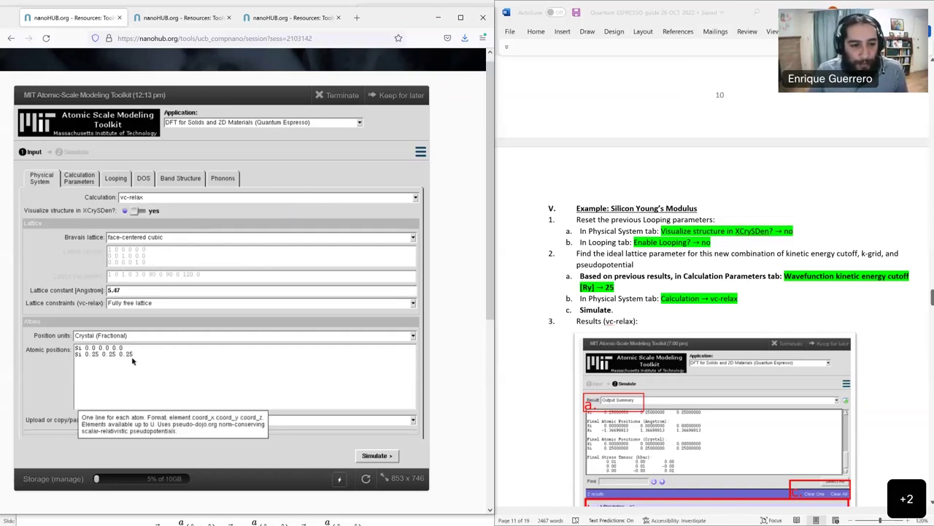
Lower the wavefunction cutoff from 30.0 to 25.0 Ry
left_click(82, 180)
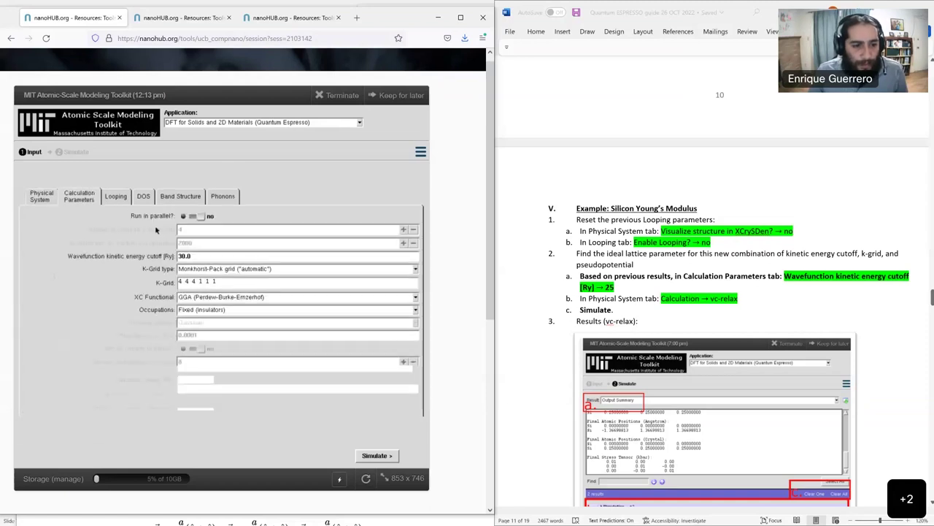
double_click(197, 257)
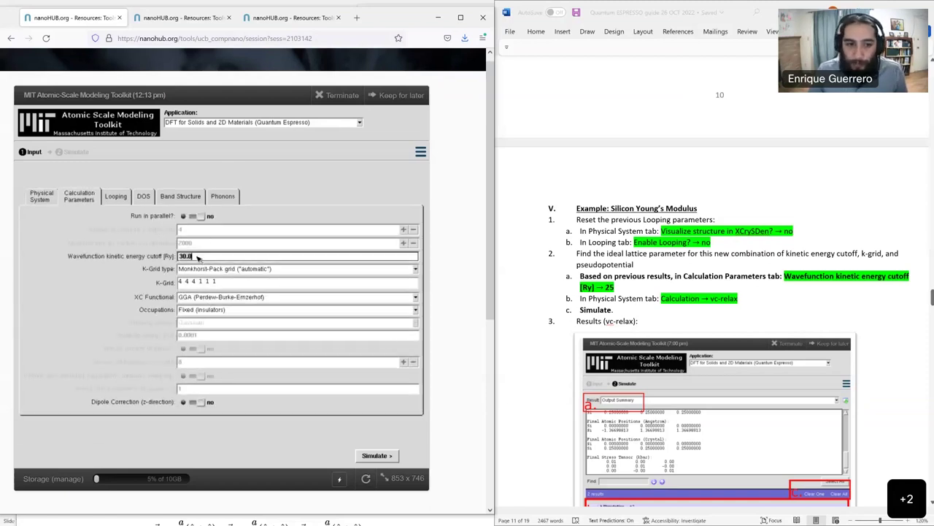
type("25.0")
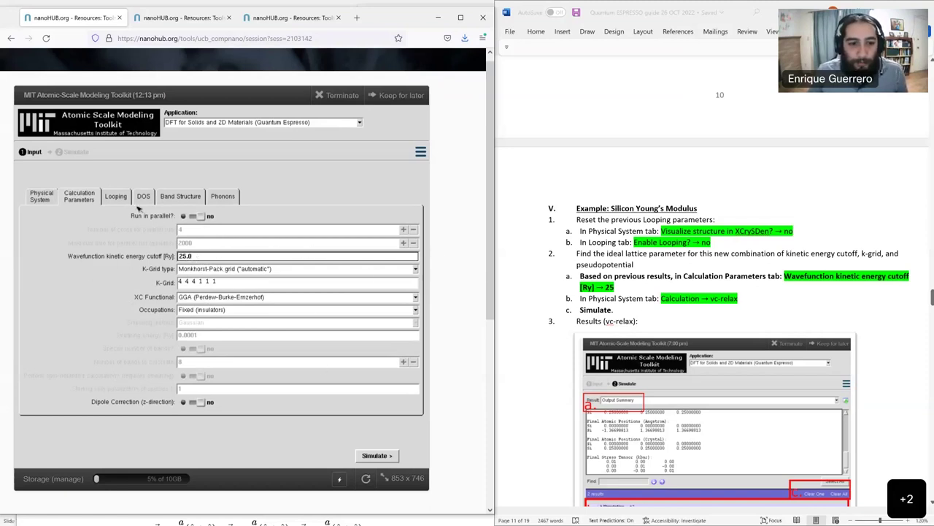
Turn off looping and band structure computation, then launch the simulation
left_click(117, 199)
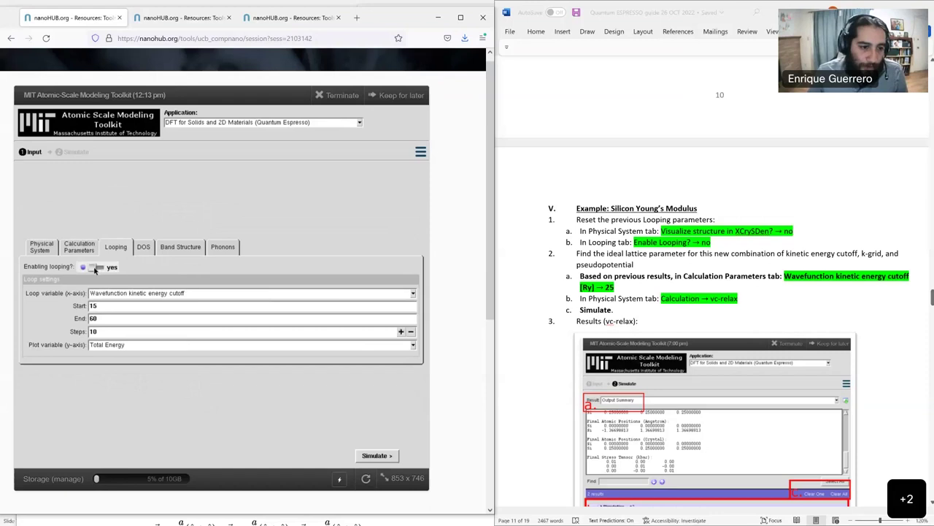
left_click(94, 269)
left_click(191, 230)
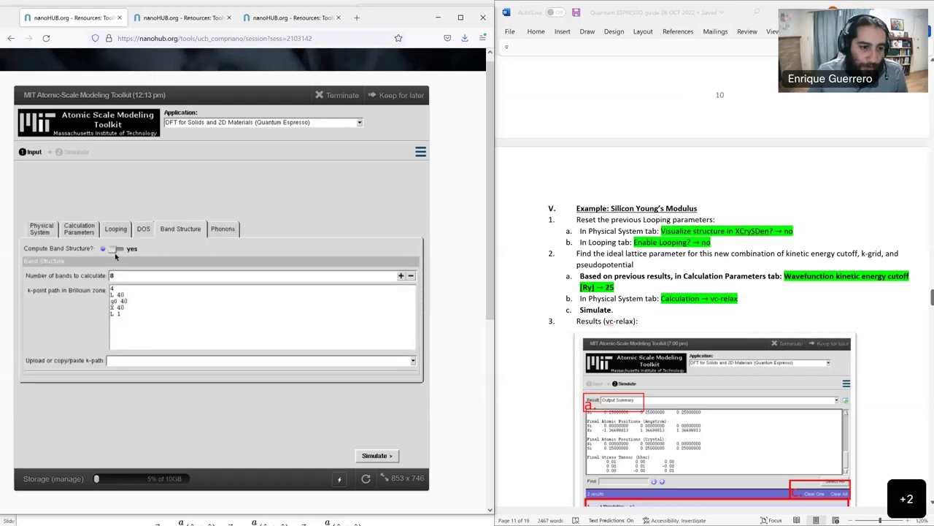
left_click(113, 250)
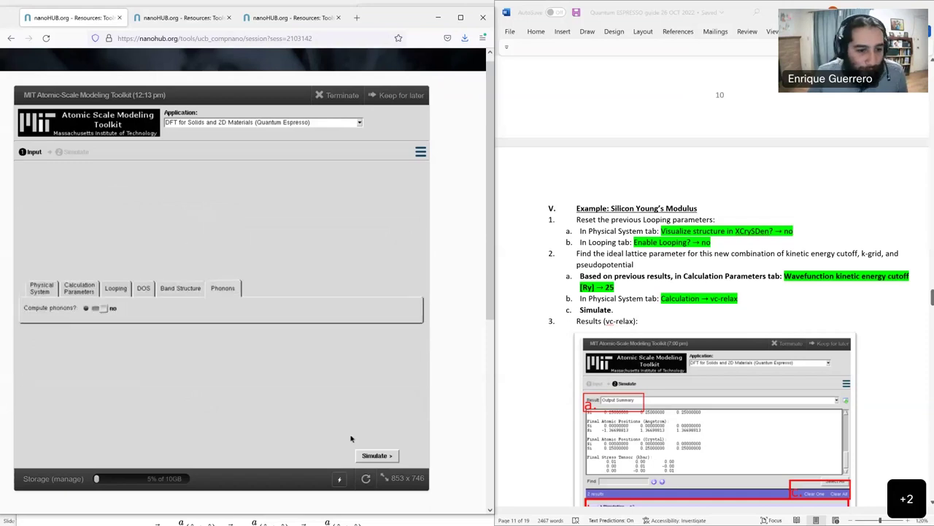
left_click(374, 455)
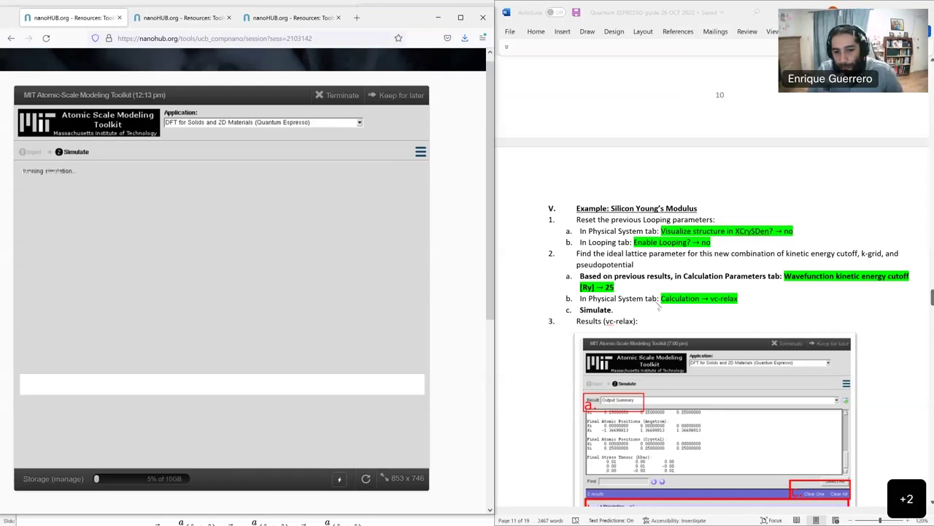
Scroll the output while the vc-relax run writes its PWSCF log
scroll(658, 307, "up", 1)
scroll(658, 308, "down", 2)
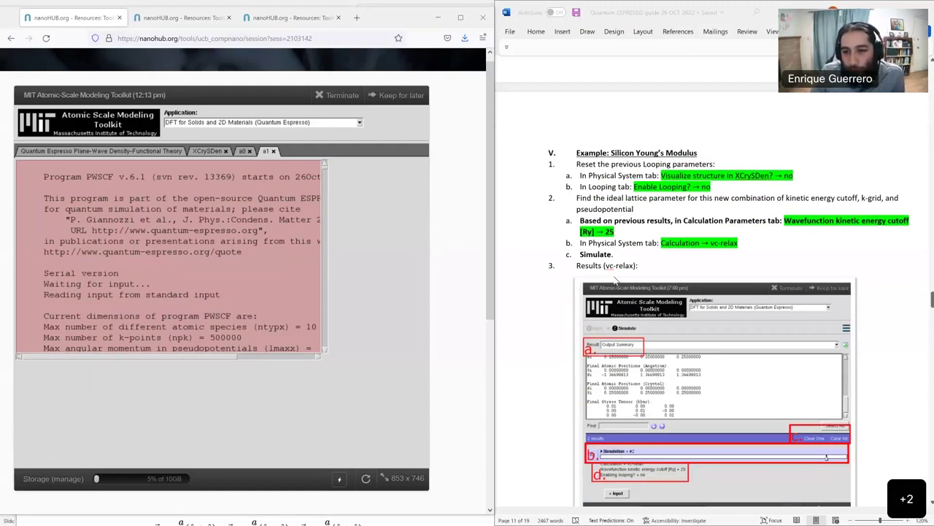
scroll(503, 283, "down", 1)
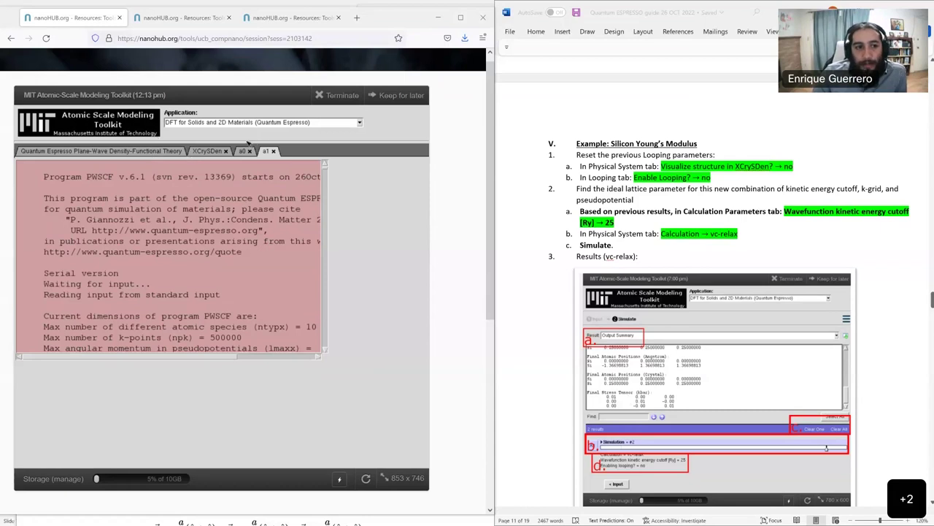
Back on the Input panel, toggle Compute Band Structure on and off, then return to results
left_click(148, 153)
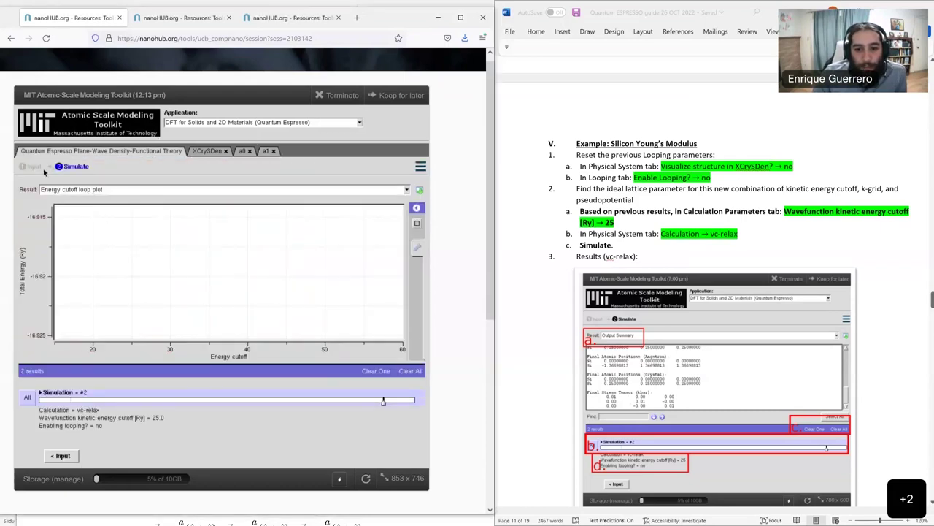
left_click(42, 170)
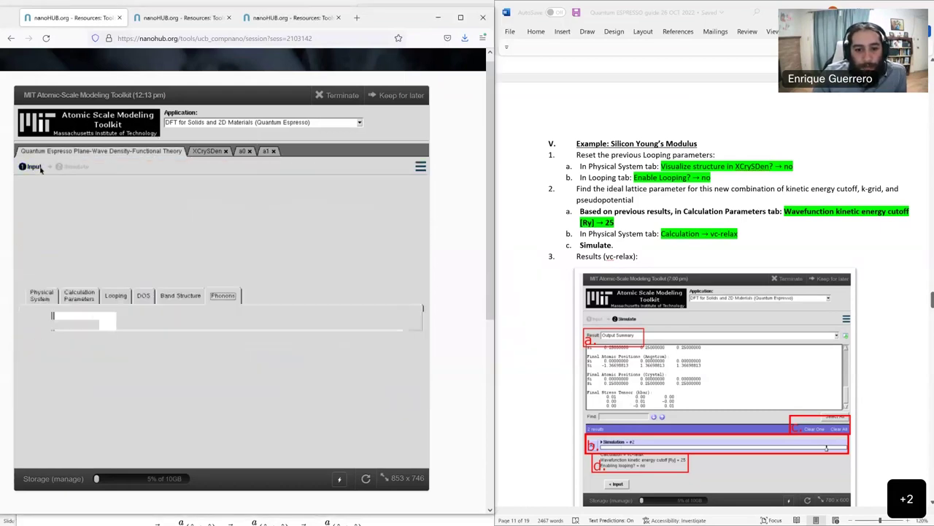
left_click(168, 298)
left_click(115, 316)
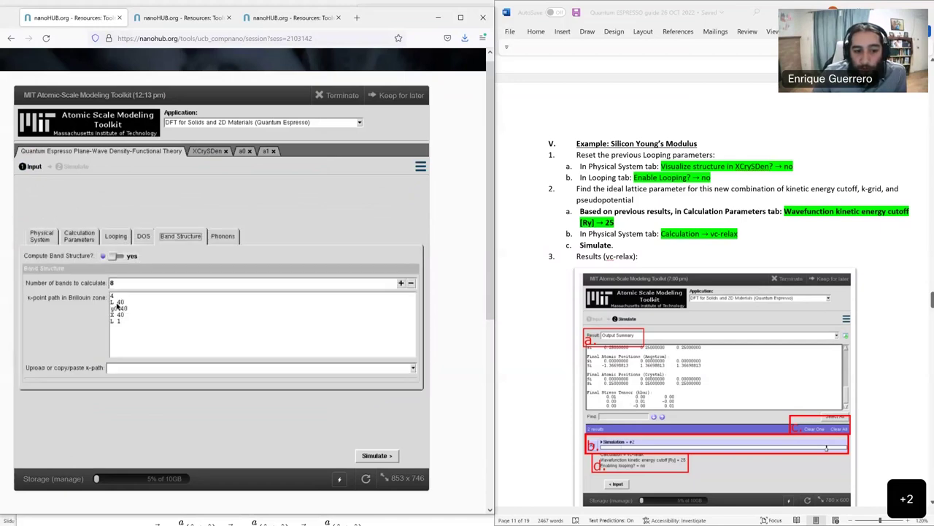
left_click(115, 257)
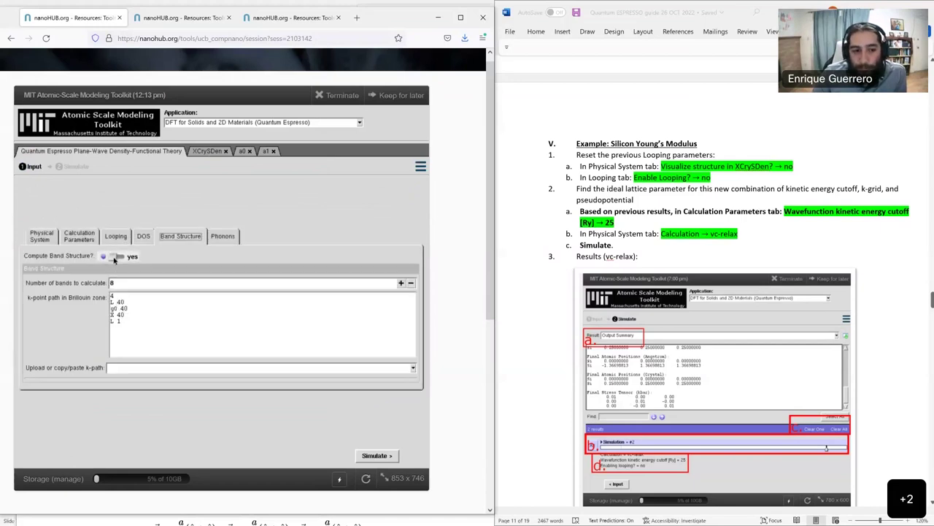
left_click(72, 168)
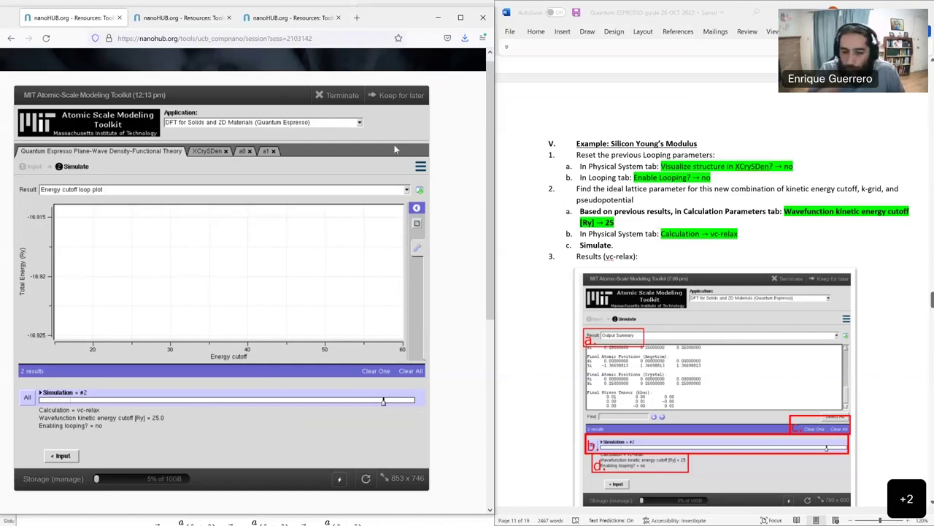
key("alt+Tab")
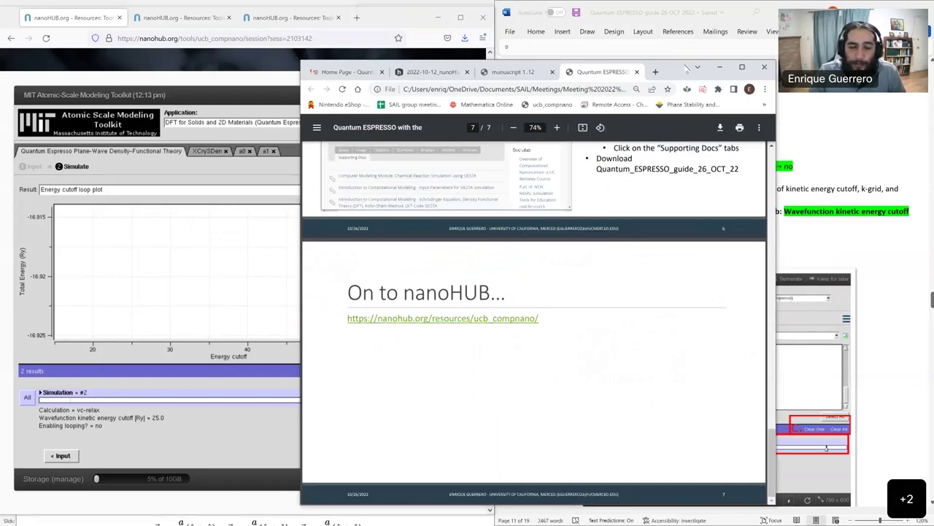
left_click_drag(686, 67, 396, 87)
key("ctrl+n")
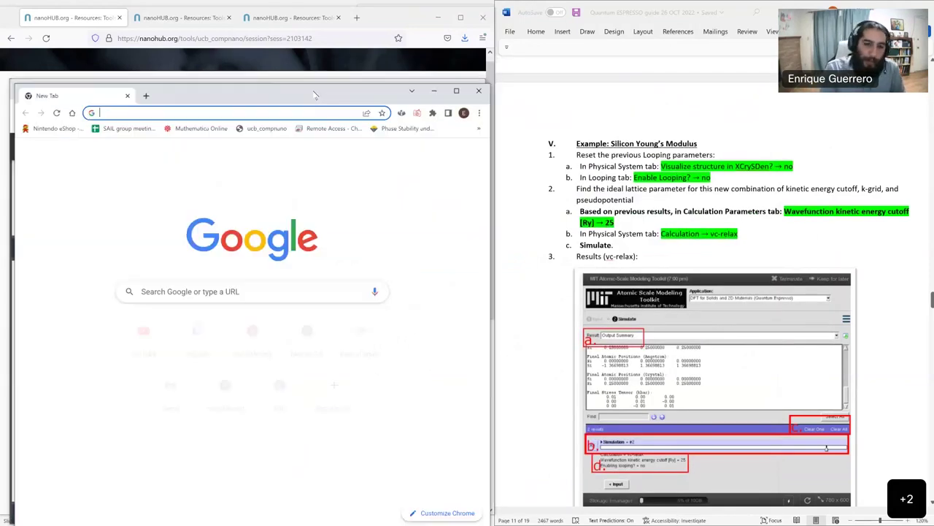
type("mqw supperlattice")
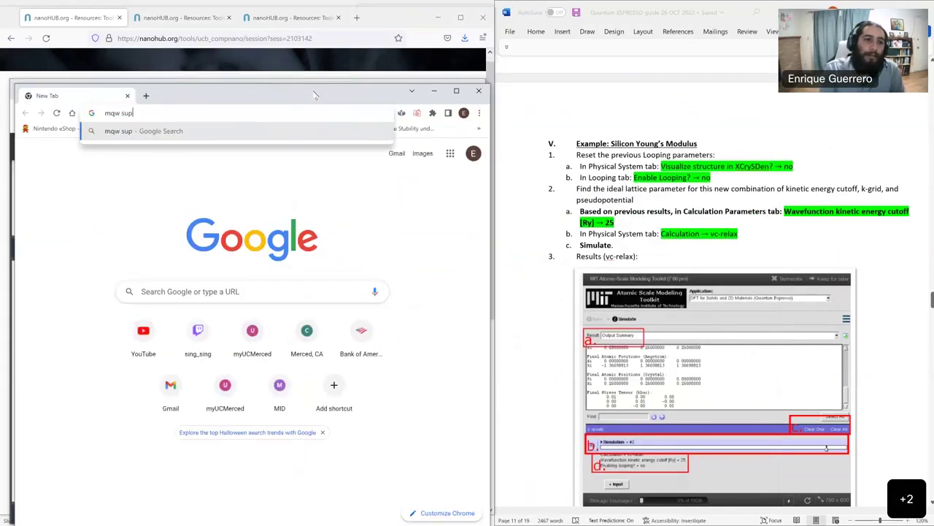
key("Return")
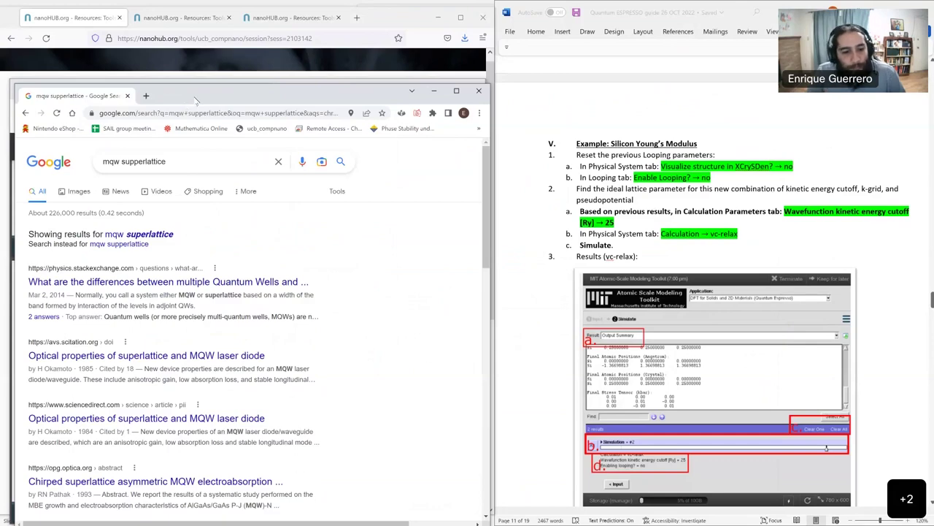
key("alt+Tab")
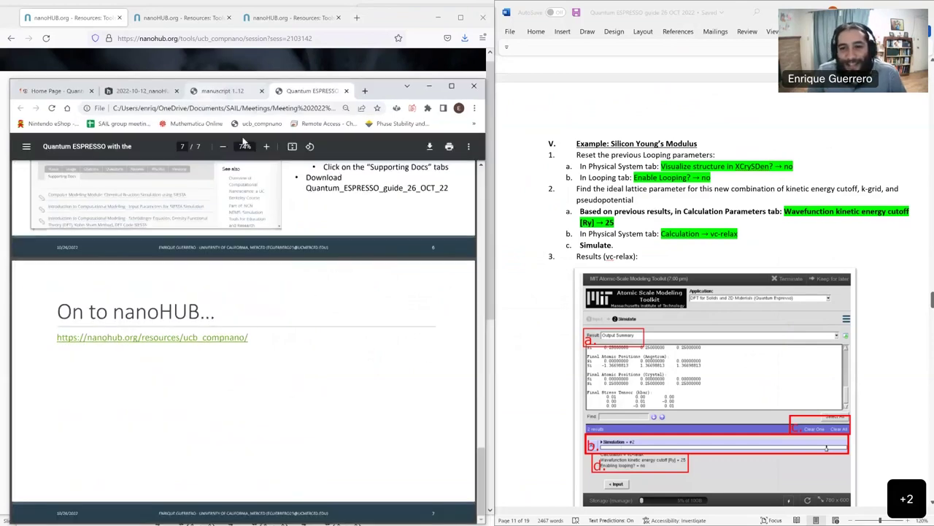
key("alt+Tab")
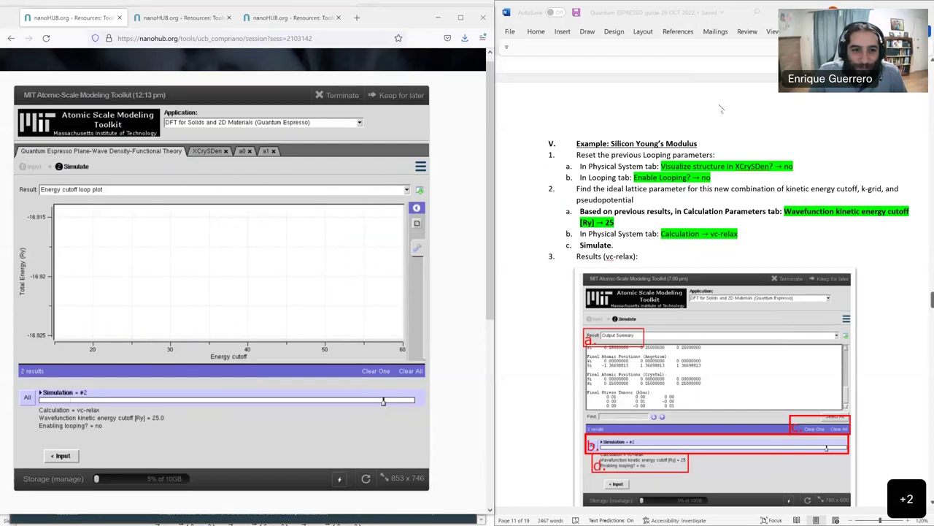
Compare simulations #1 and #2 energy cutoff plots, then switch the Result view to Value table
left_click(119, 191)
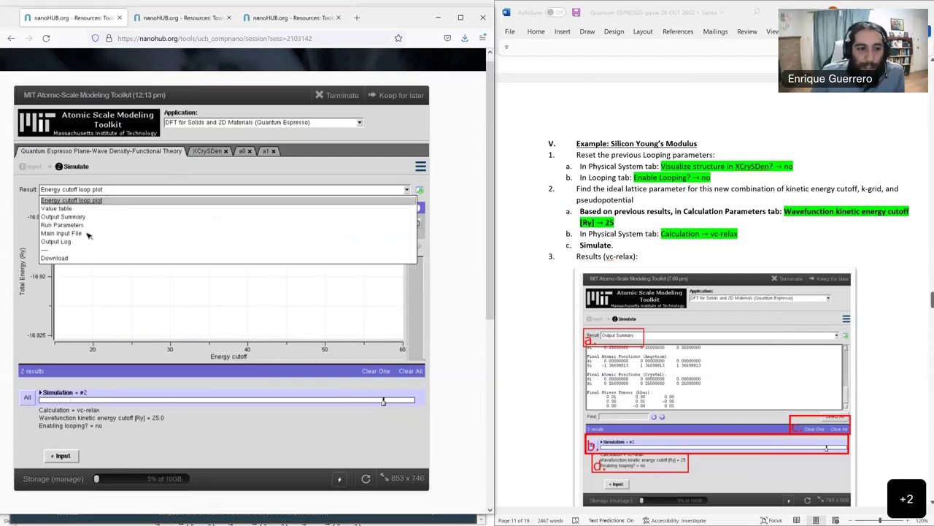
left_click(107, 190)
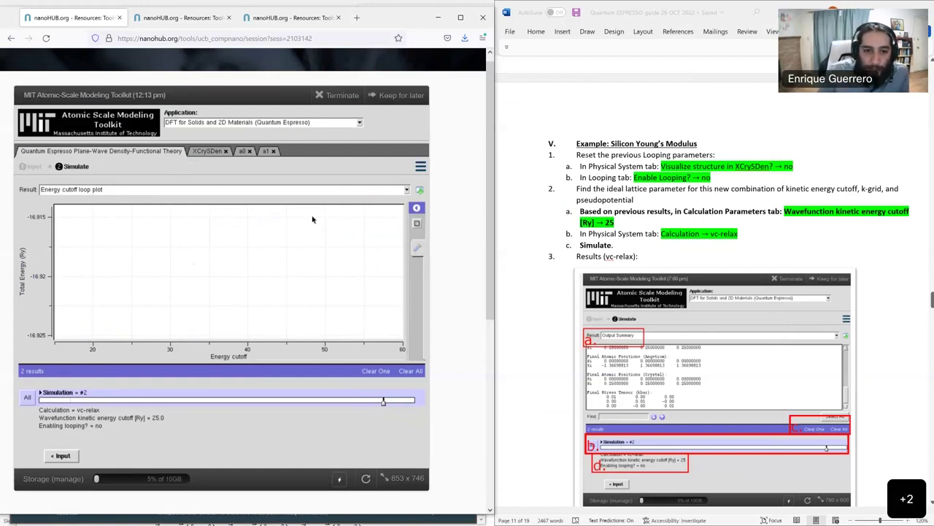
left_click(71, 401)
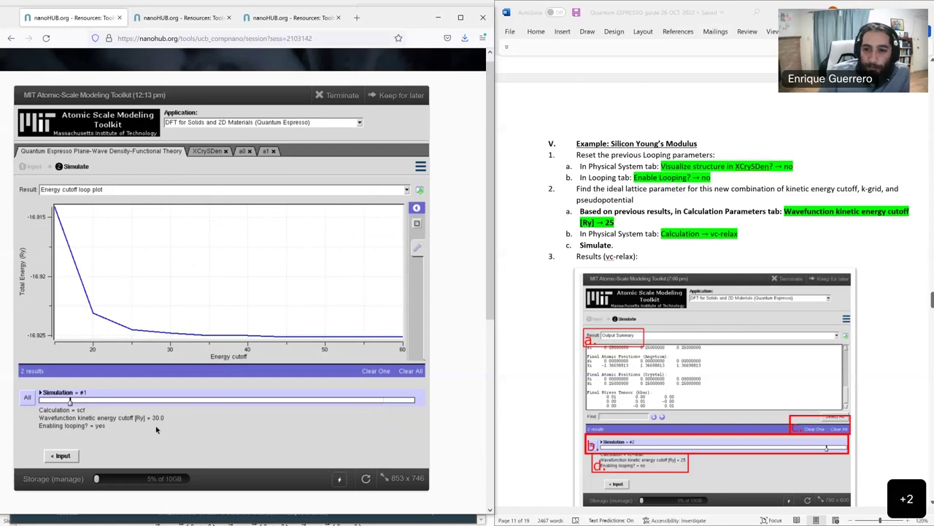
left_click(384, 402)
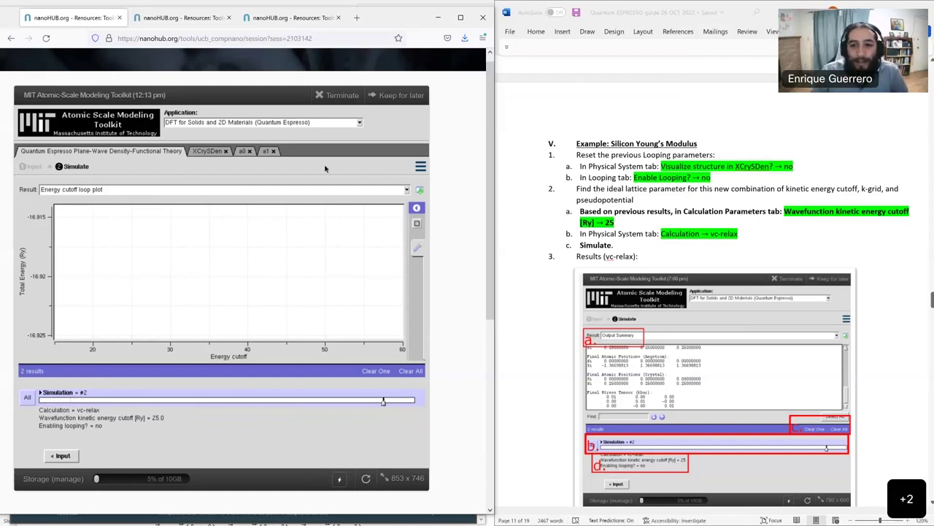
left_click(72, 400)
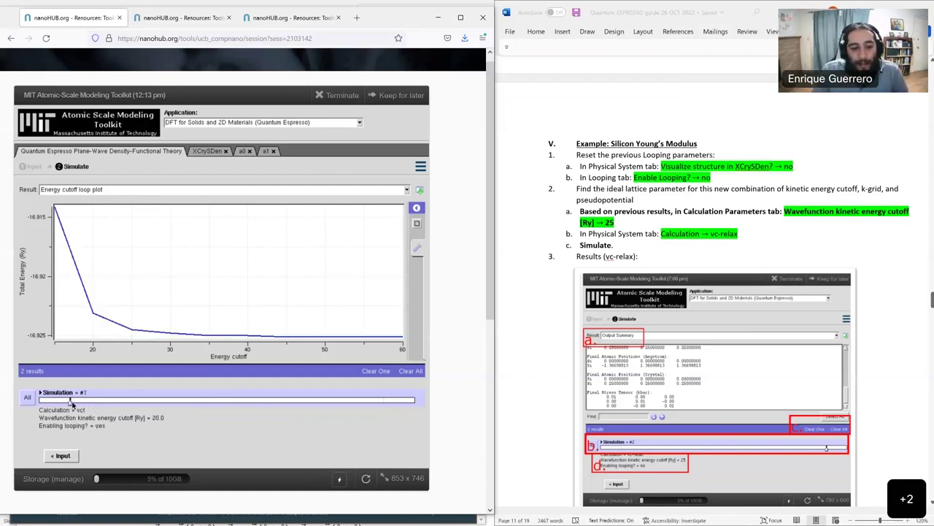
left_click_drag(71, 401, 387, 402)
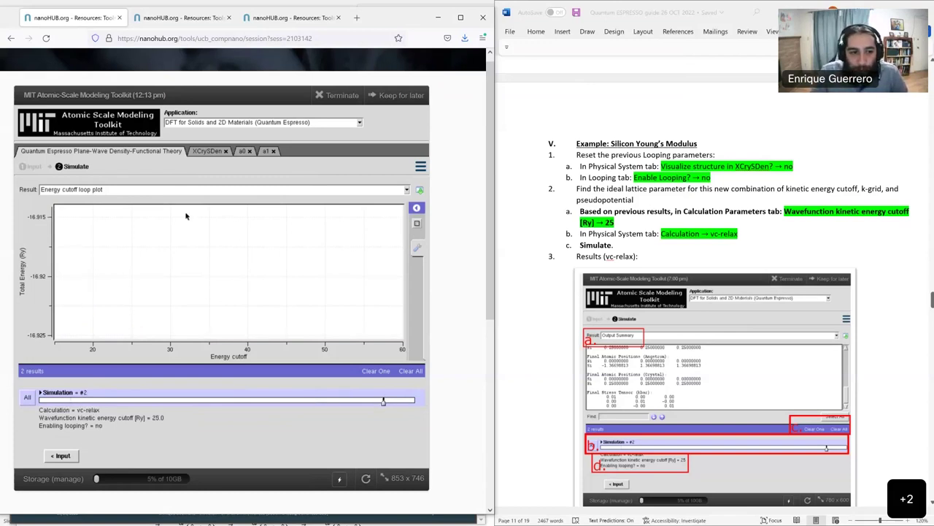
mouse_move(382, 399)
left_mouse_down()
mouse_move(390, 399)
mouse_move(382, 401)
left_mouse_up()
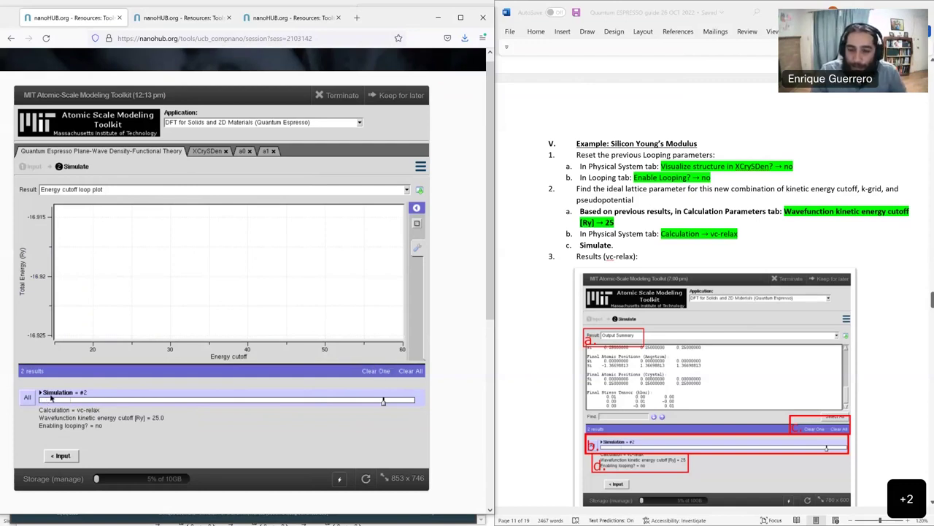
left_click(76, 400)
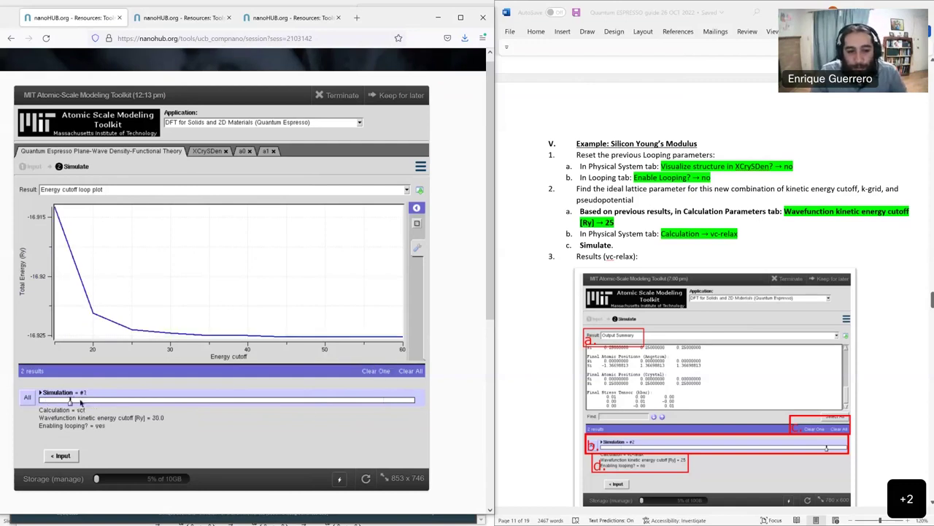
left_click(385, 401)
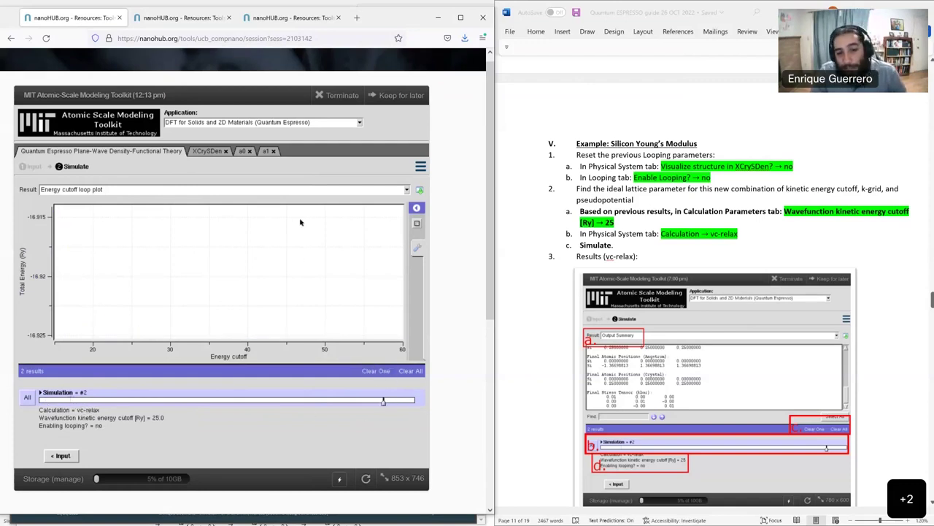
left_click(272, 191)
left_click(74, 209)
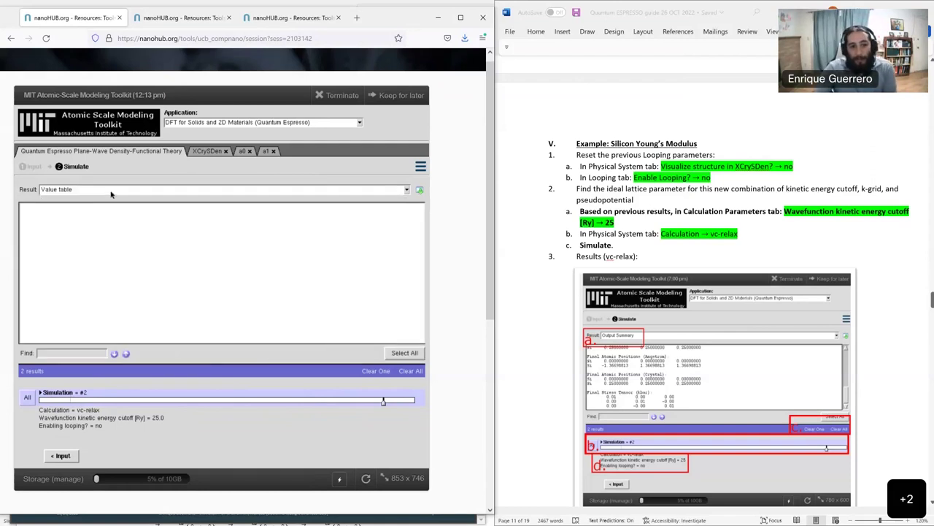
Move the simulation selector to Simulation #2, the vc-relax run
left_click(111, 193)
left_click(42, 309)
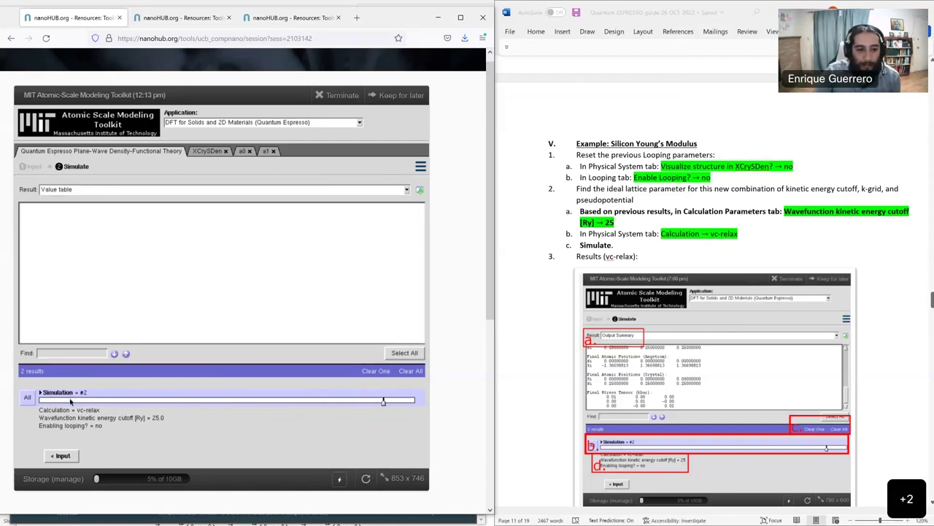
left_click(71, 401)
left_click(383, 400)
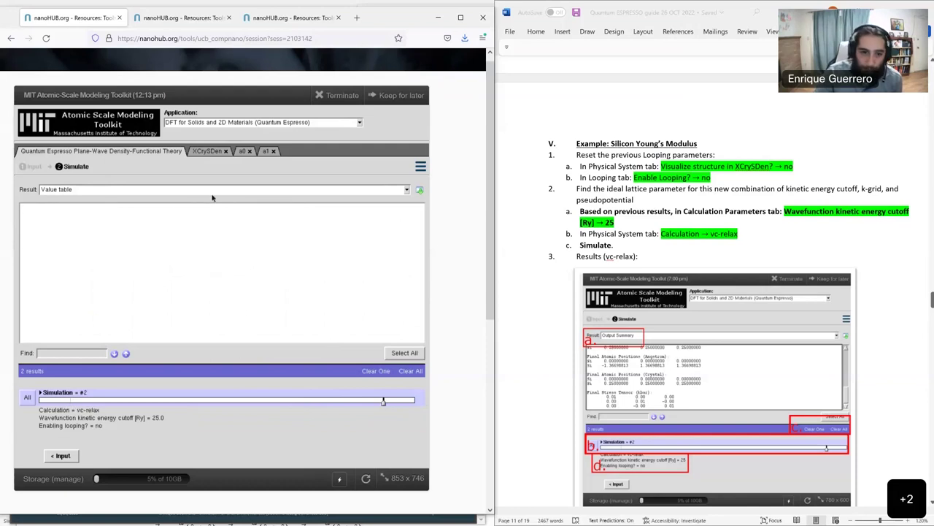
Show the run's Output Summary, then switch the Result view to Output Log
left_click(208, 192)
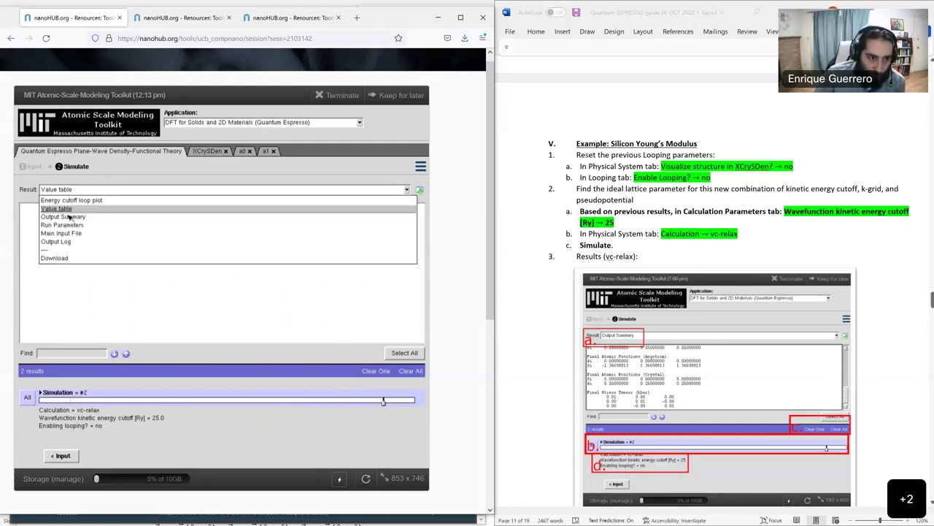
left_click(64, 217)
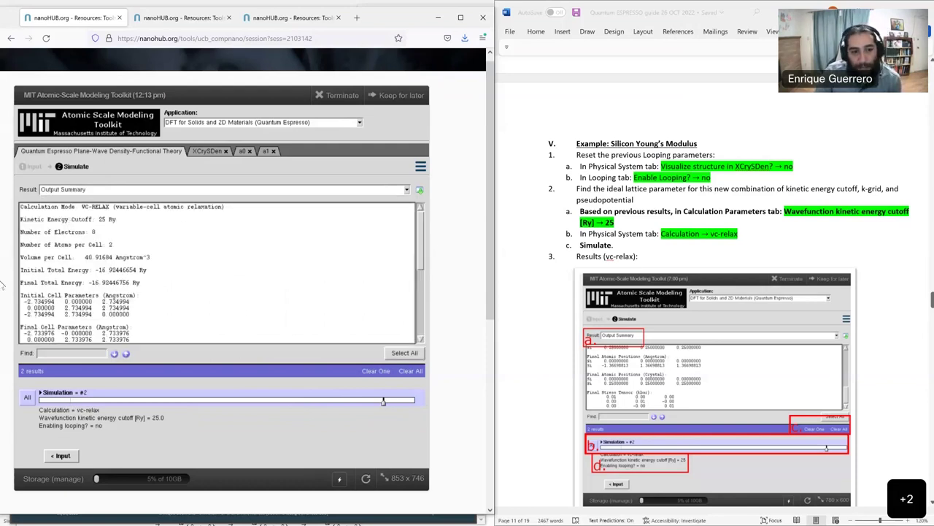
scroll(214, 263, "down", 5)
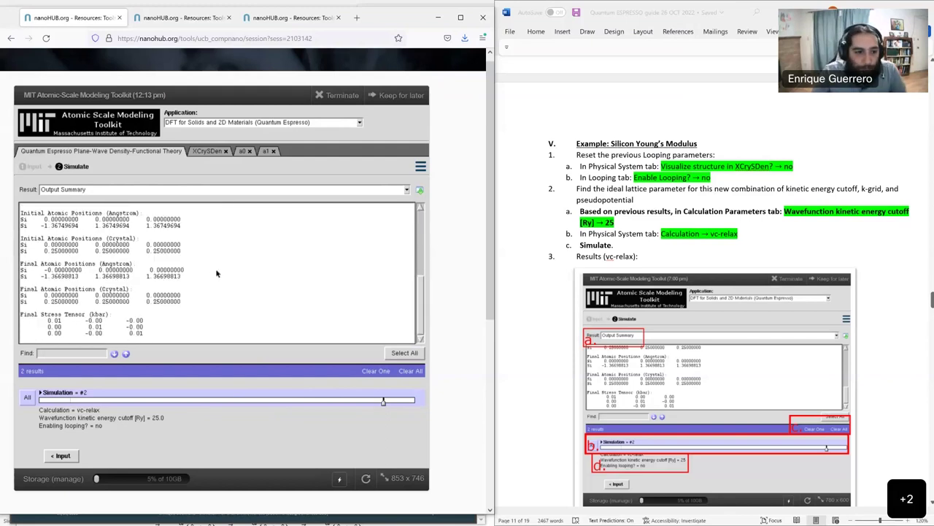
scroll(216, 274, "up", 5)
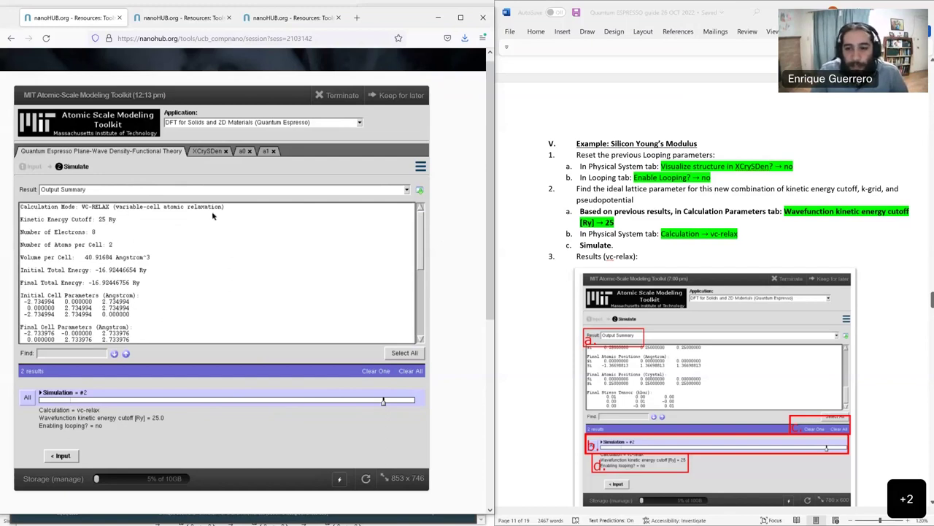
left_click(183, 189)
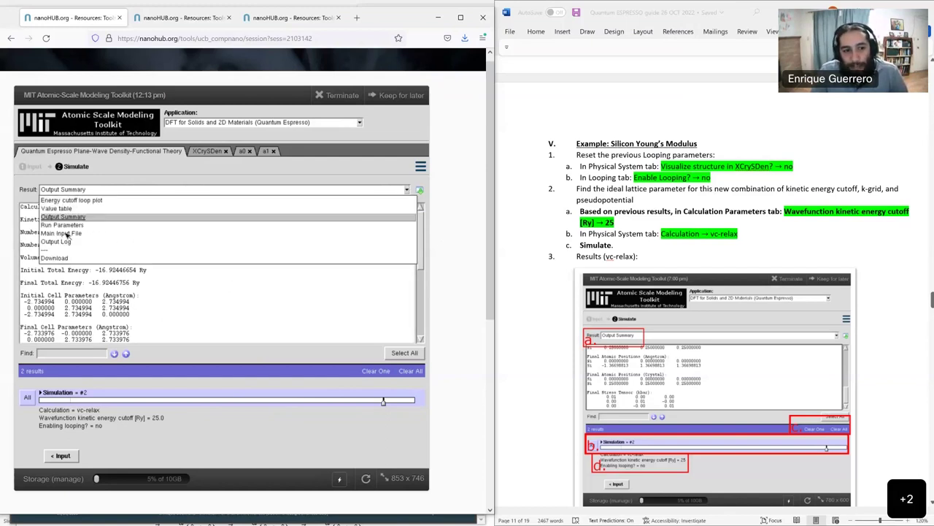
left_click(66, 241)
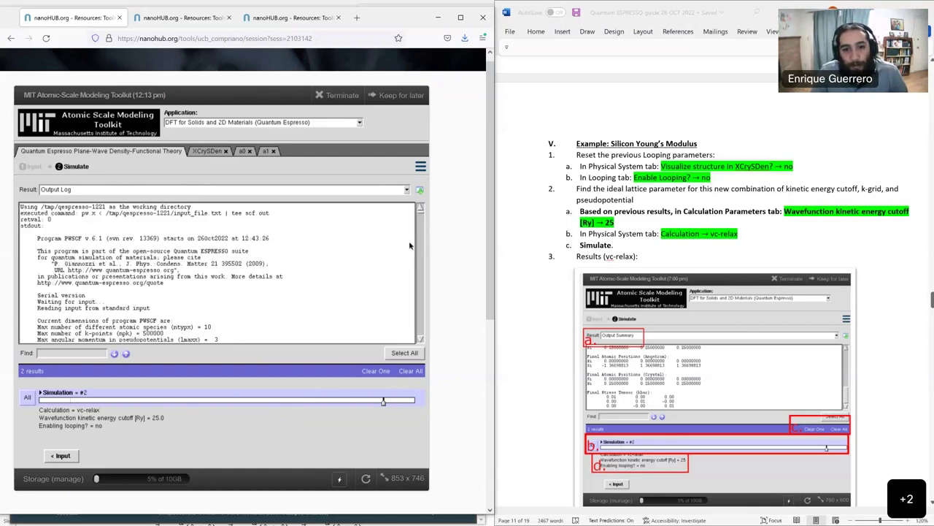
Scroll through Simulation #2's Output Log, briefly comparing it with the Output Summary
left_click_drag(420, 212, 420, 337)
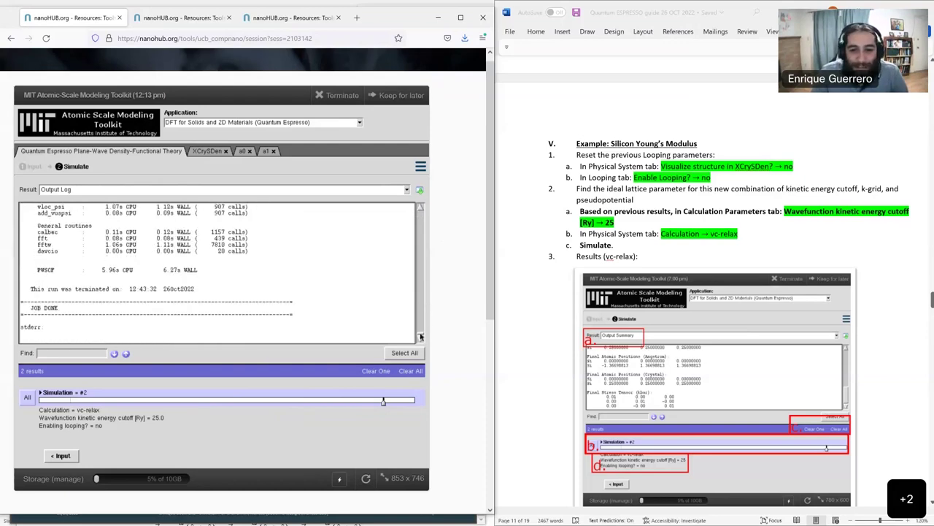
left_click_drag(420, 335, 401, 241)
left_click(407, 190)
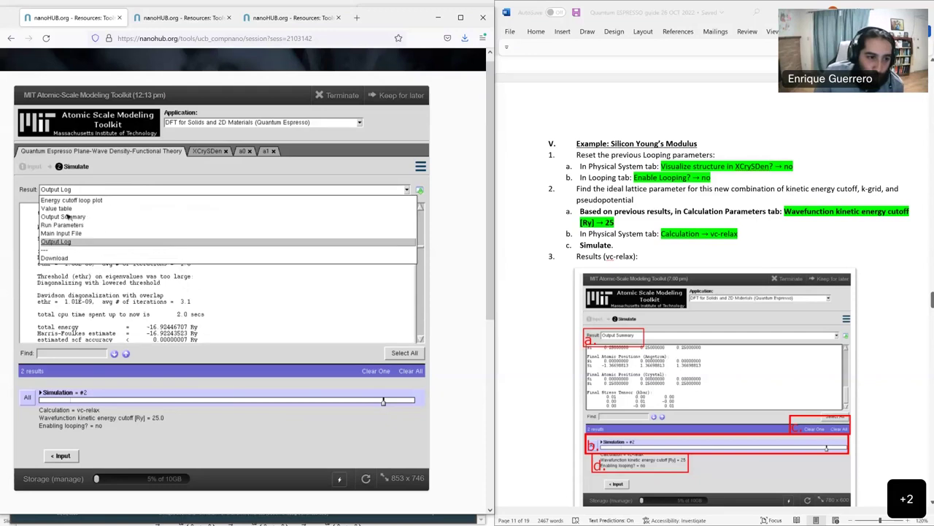
left_click(64, 216)
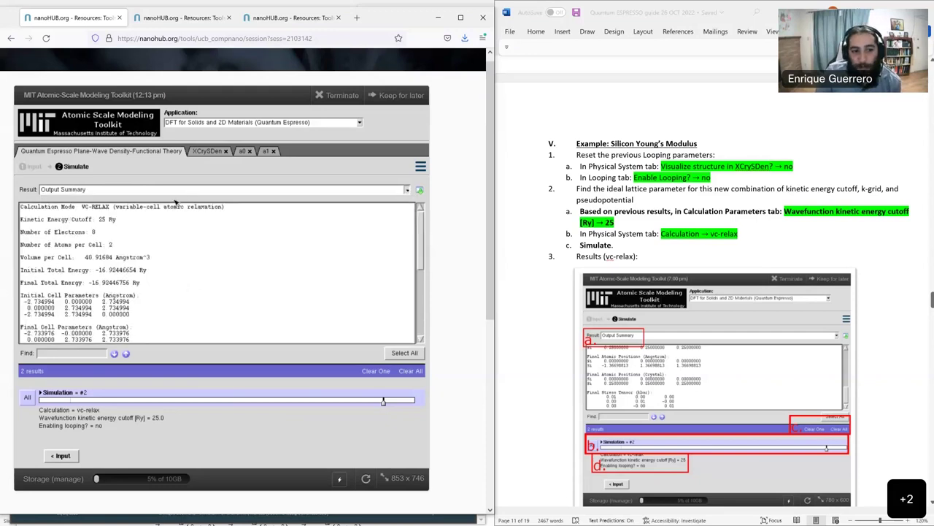
left_click(182, 189)
left_click(65, 241)
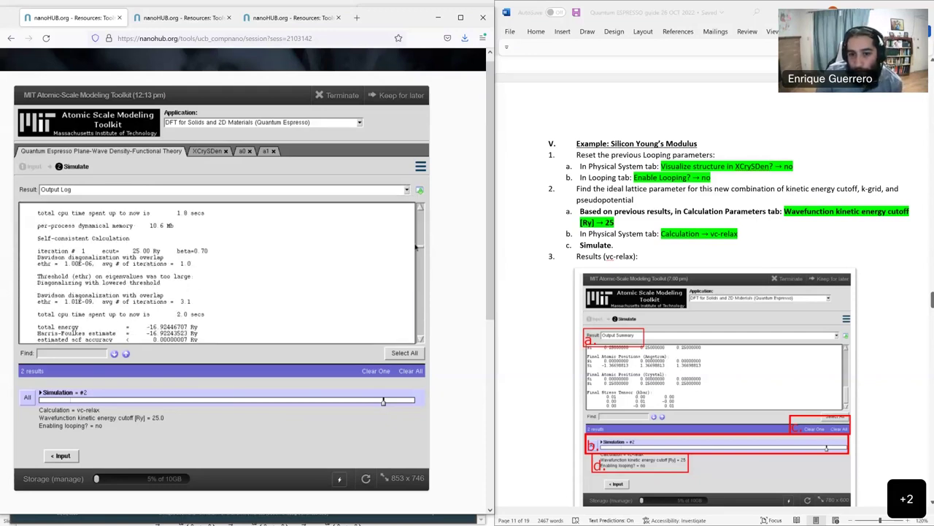
left_click_drag(420, 249, 421, 209)
Return to the Output Summary and select the three Initial Cell Parameters lines
left_click(407, 190)
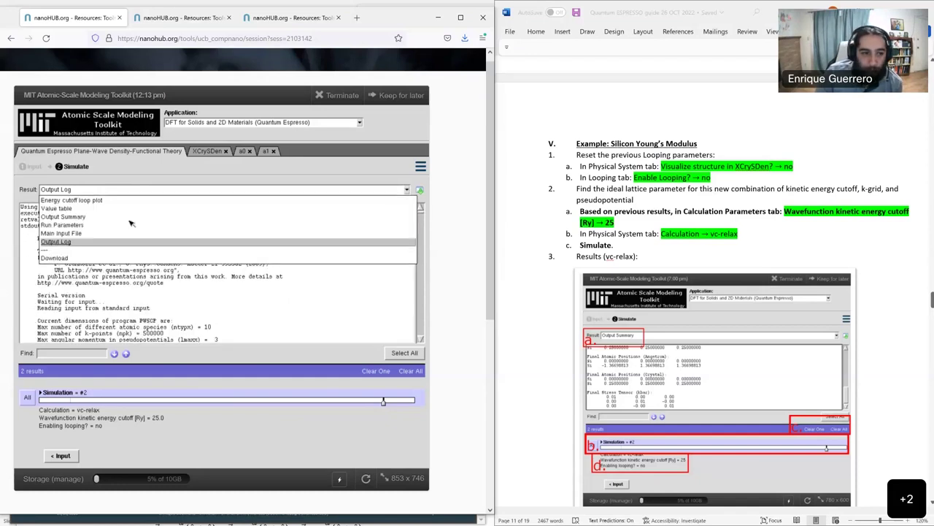
left_click(68, 216)
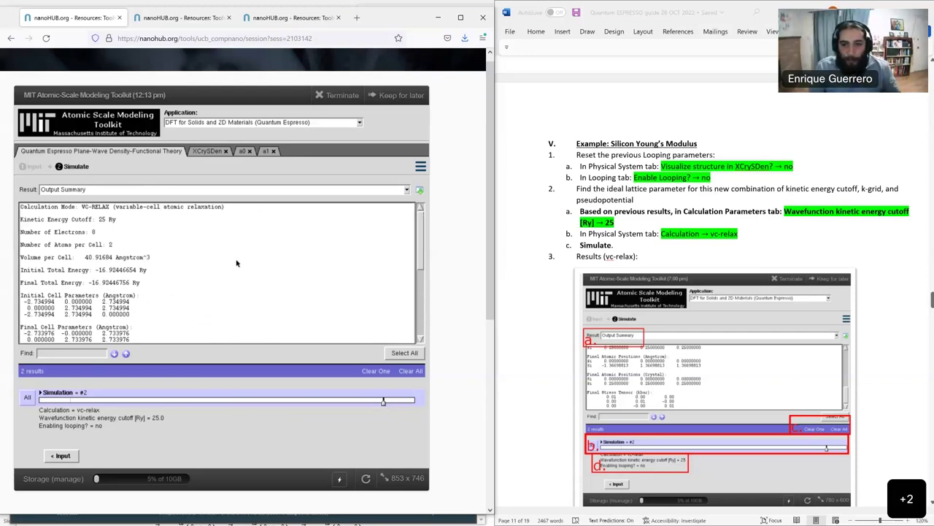
scroll(236, 263, "down", 3)
scroll(418, 299, "down", 3)
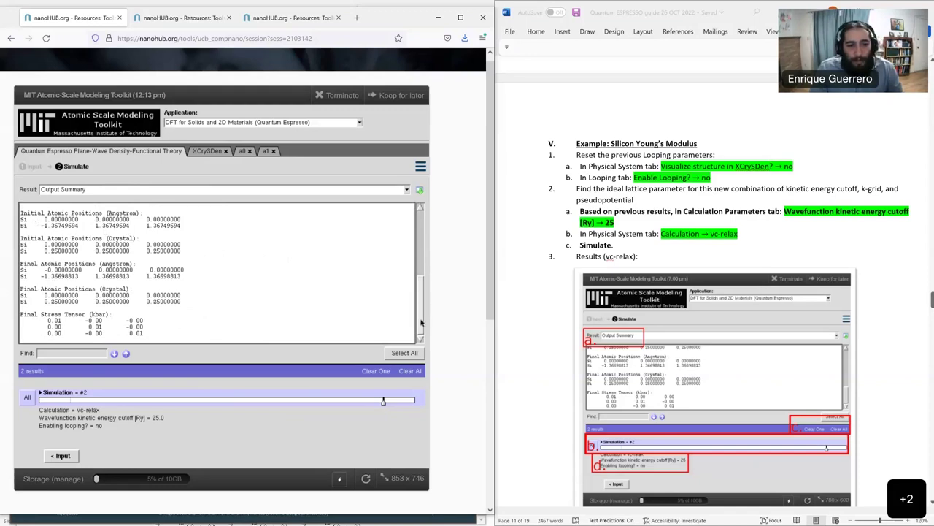
scroll(419, 318, "up", 1)
scroll(418, 318, "down", 1)
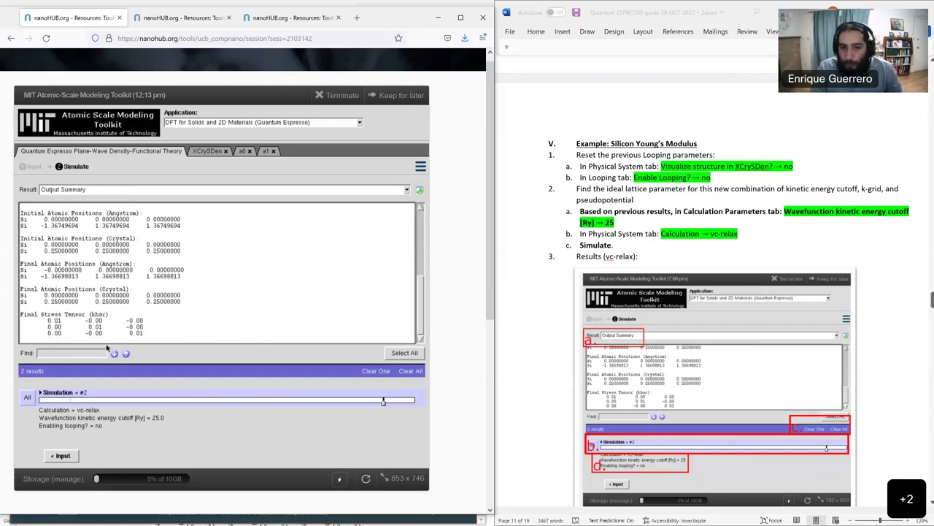
scroll(425, 286, "up", 3)
scroll(425, 287, "up", 4)
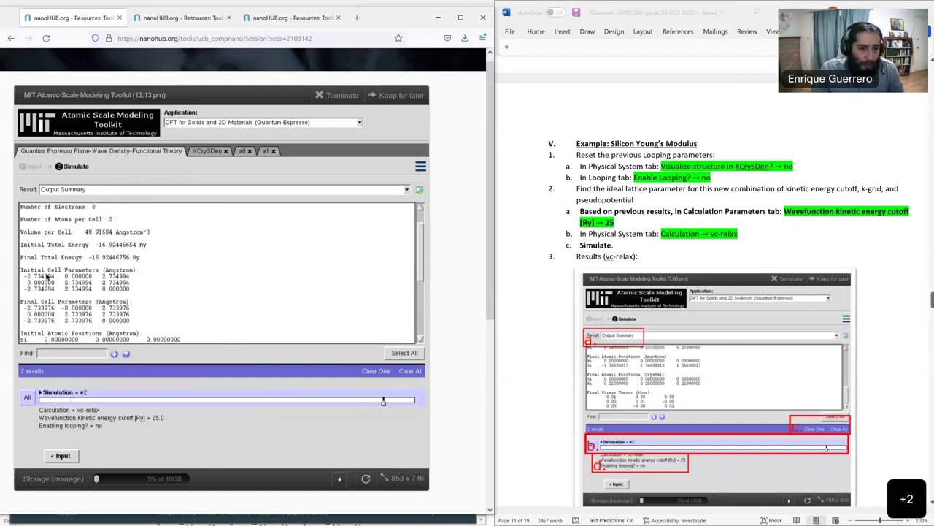
left_click_drag(28, 276, 128, 290)
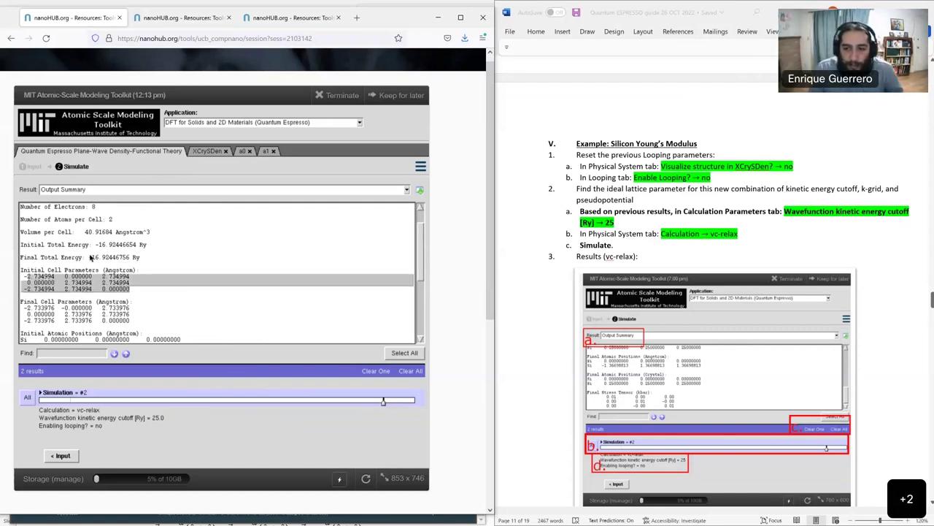
Pick out the relaxed value 2.733976 from the Final Cell Parameters and open a new Firefox window
left_click_drag(23, 307, 145, 329)
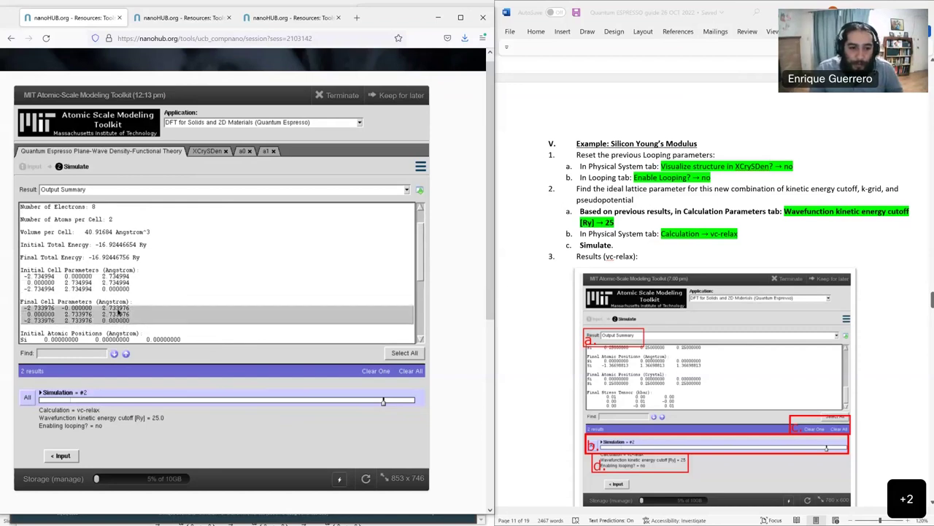
left_click(118, 312)
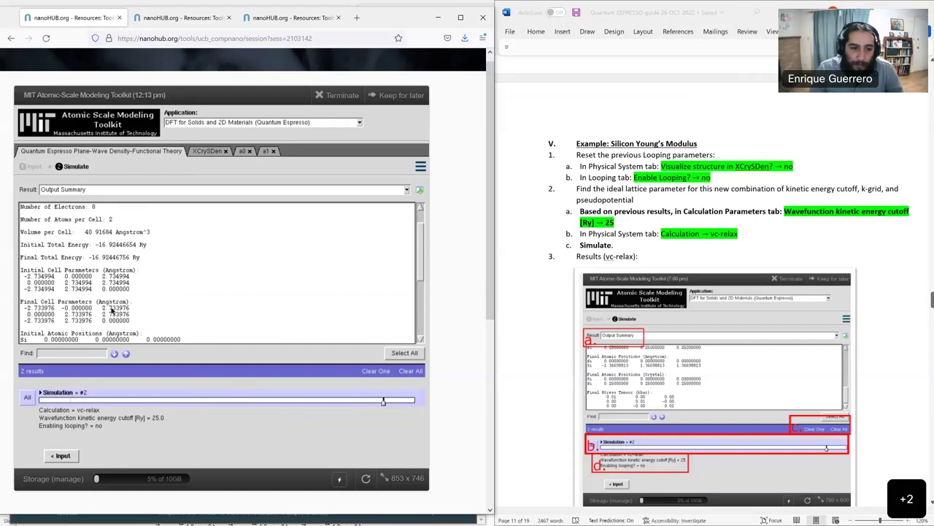
double_click(112, 310)
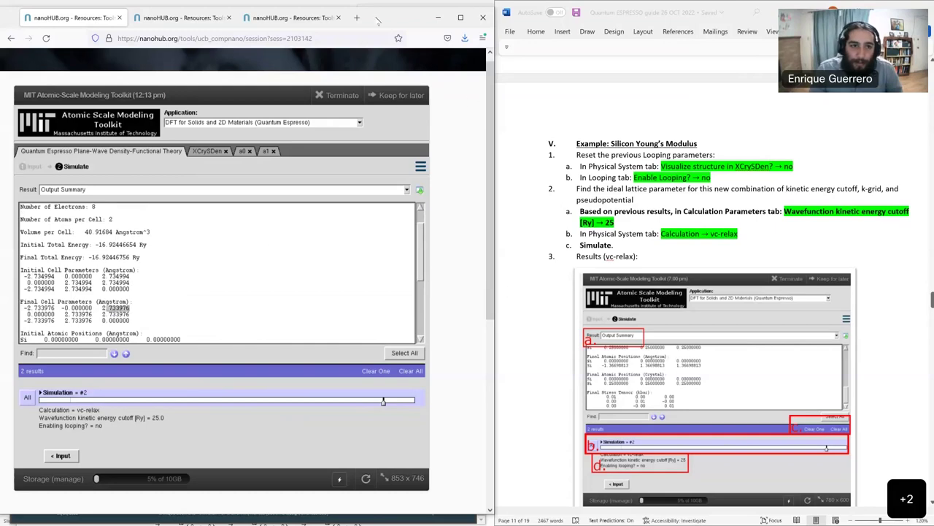
key("ctrl+n")
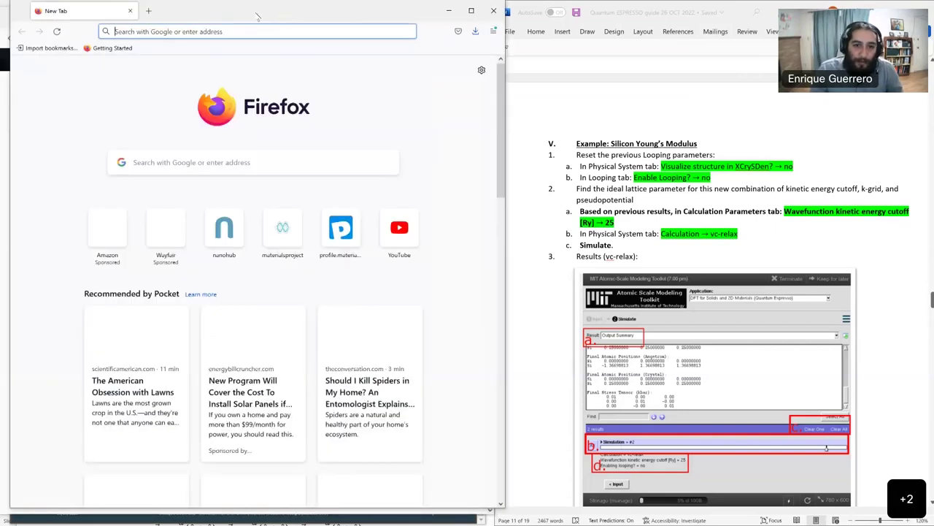
Calculate 2.733976*2 in Google, select the 5.467952 result, and return to the toolkit
left_click_drag(257, 16, 493, 137)
type("2.7")
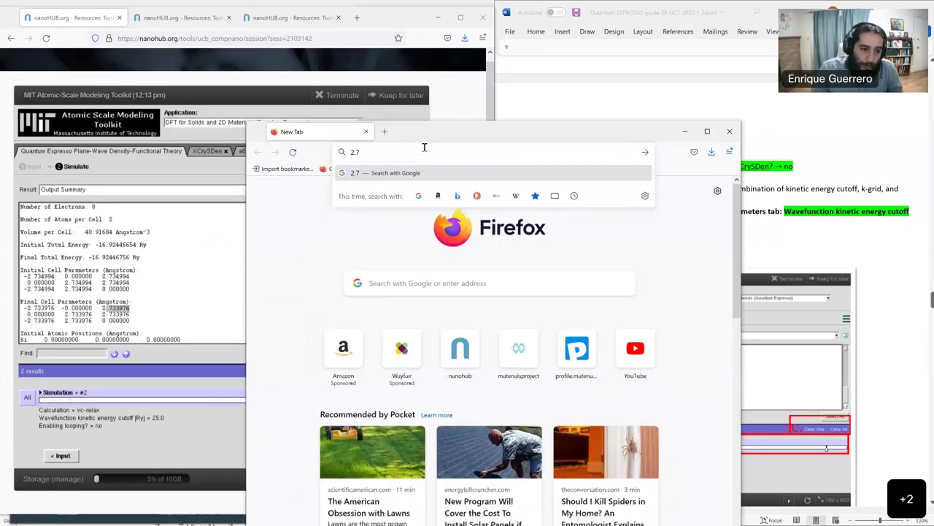
type("33976")
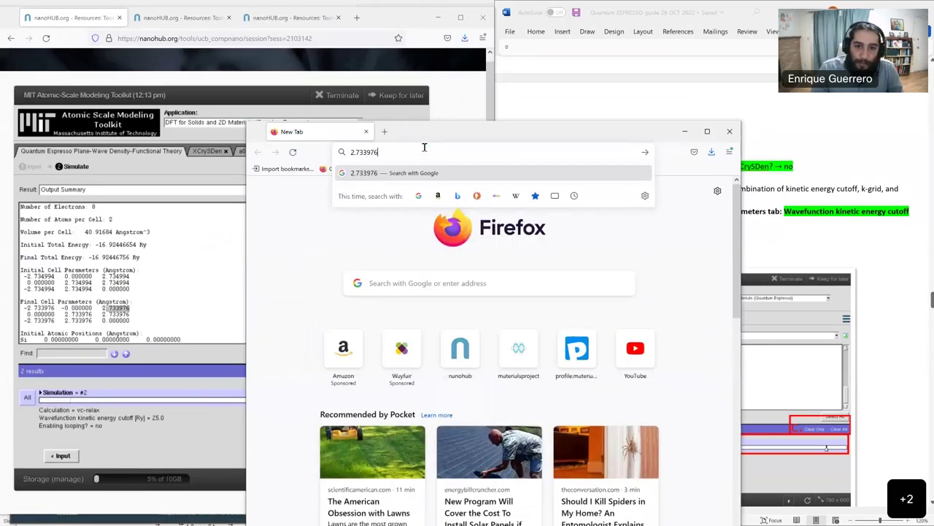
type("-*2")
key("Return")
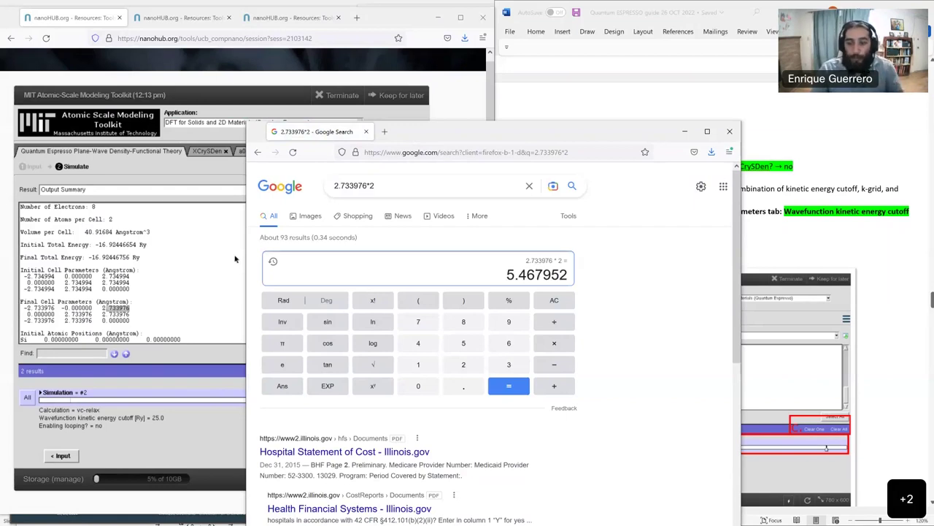
triple_click(522, 275)
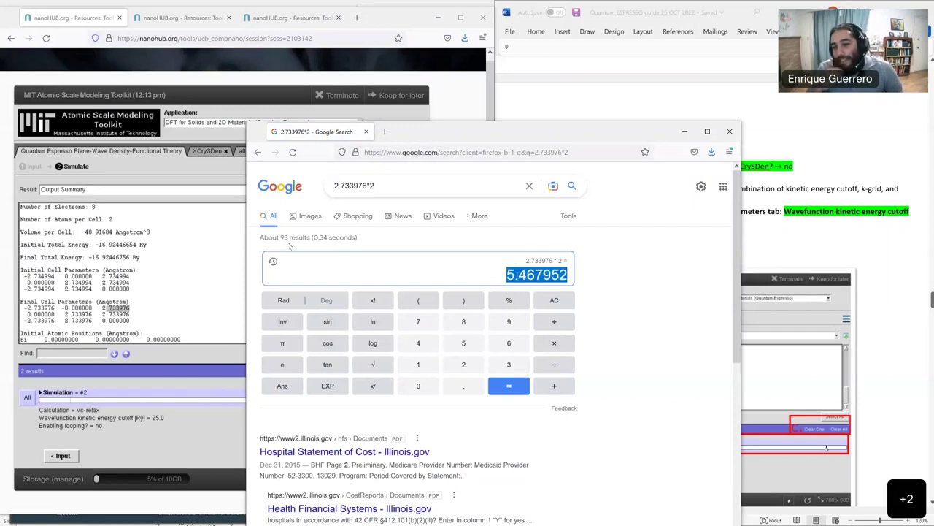
left_click(170, 280)
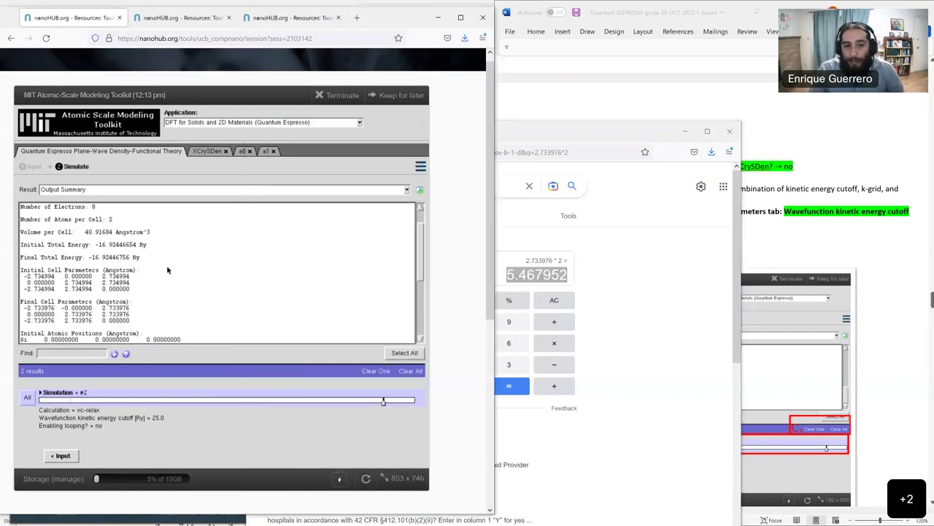
Enter 5.467952 as the Physical System lattice constant, checking it against the calculator result
left_click(31, 167)
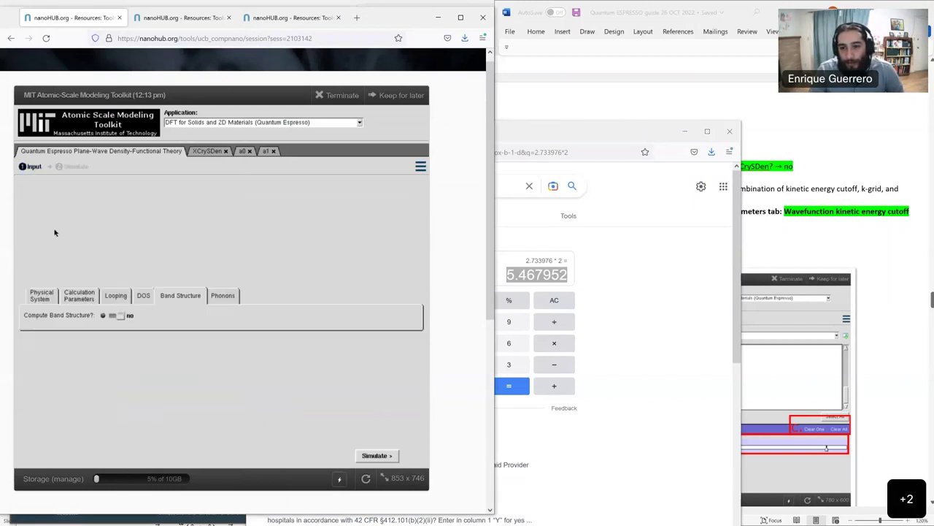
left_click(56, 292)
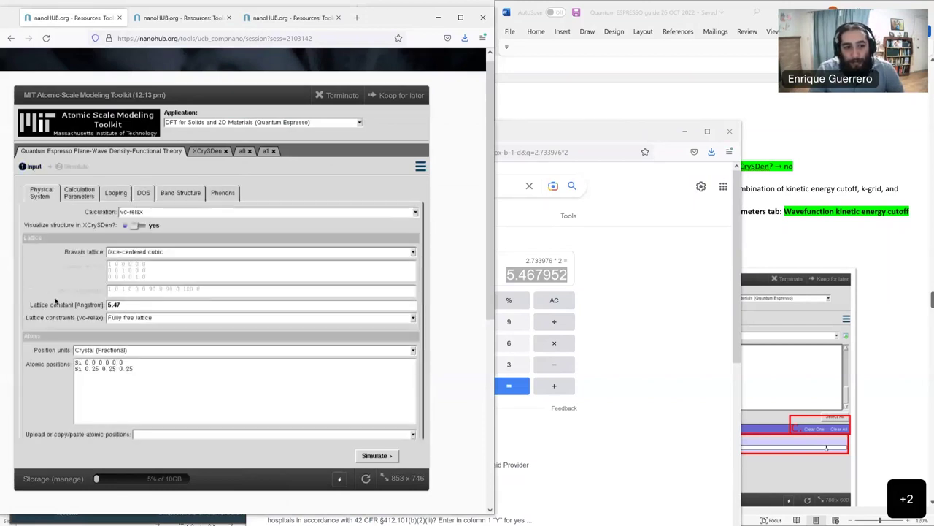
triple_click(145, 307)
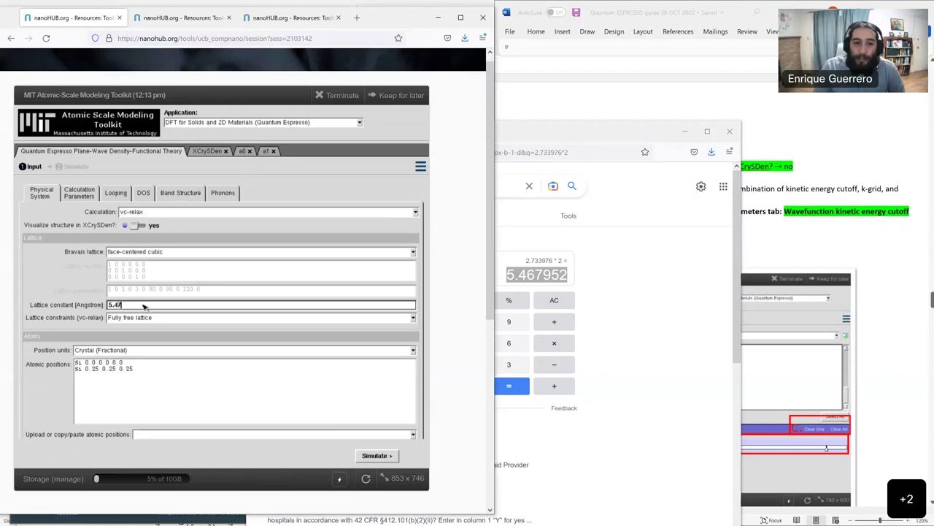
type("5.46")
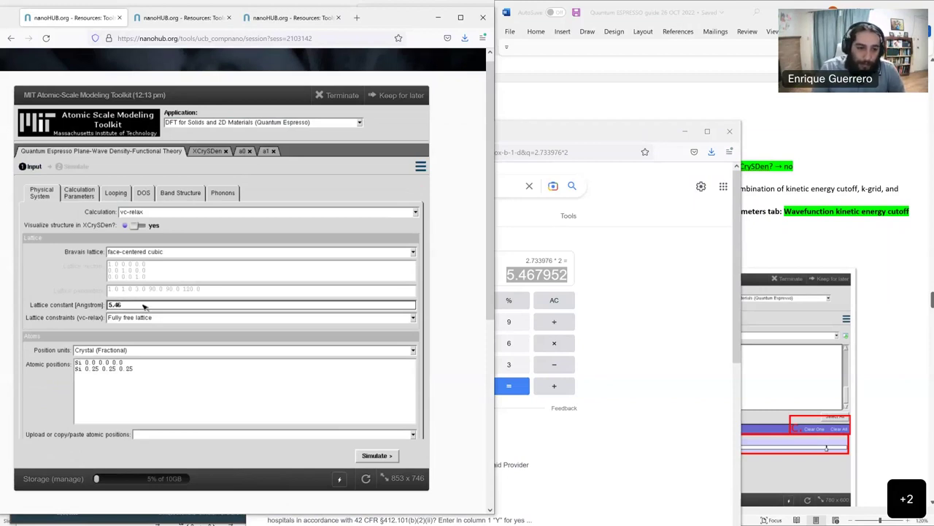
type("7952")
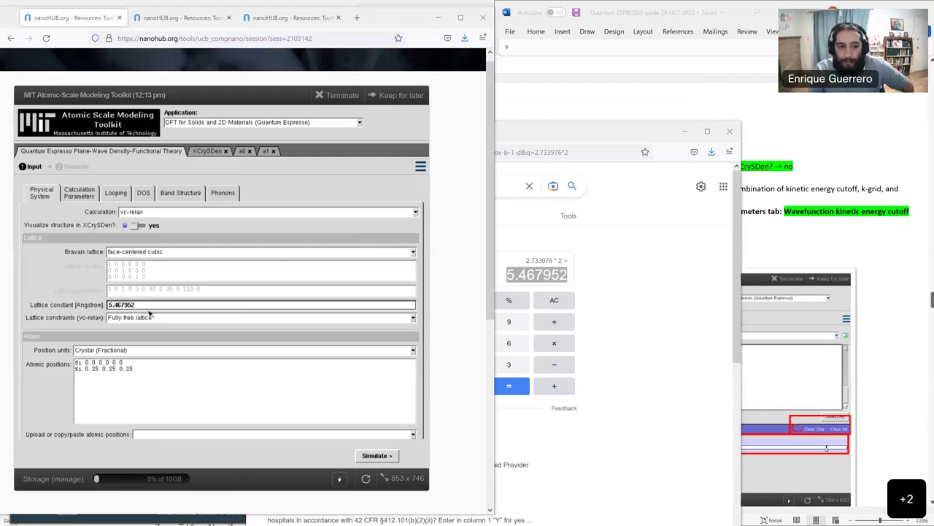
left_click(136, 390)
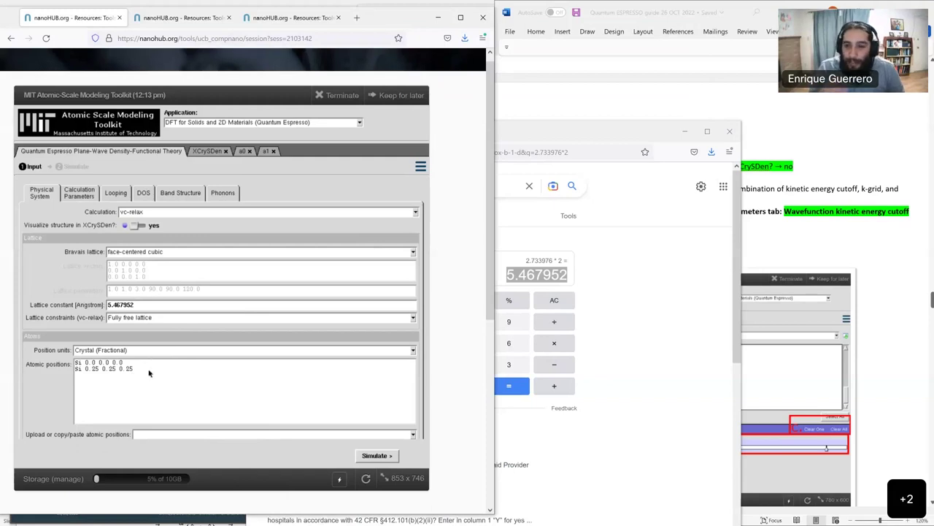
key("alt+Tab")
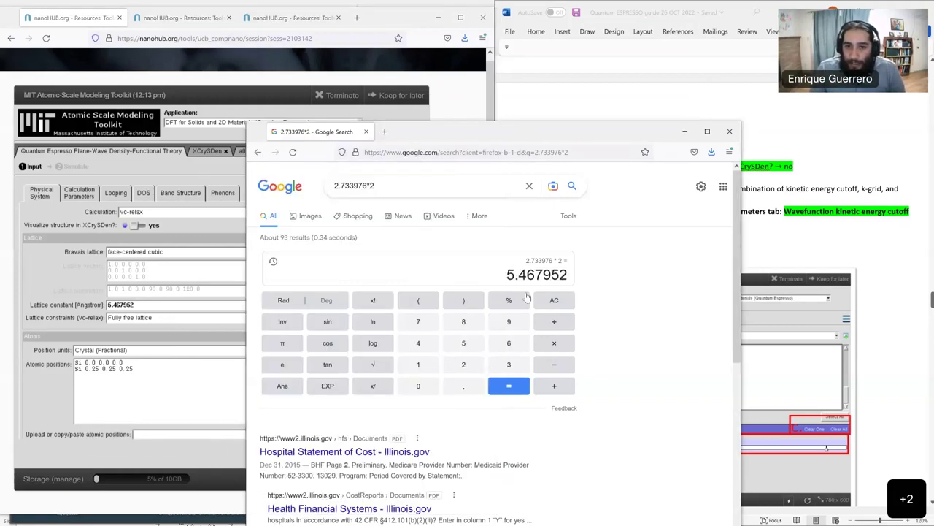
left_click(26, 271)
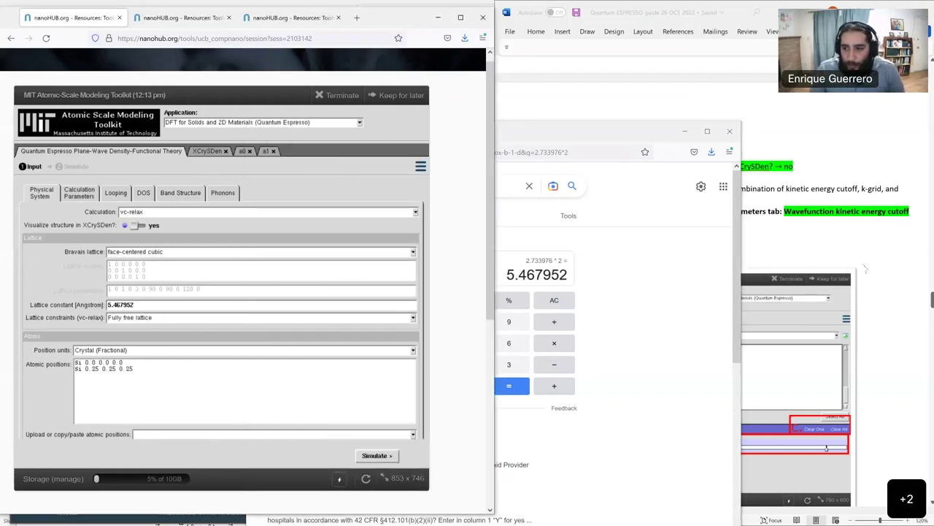
Scroll the Word guide past the Young's Modulus results to section VI on silicon DOS and band structure
left_click(866, 268)
scroll(884, 265, "down", 1)
scroll(884, 265, "down", 3)
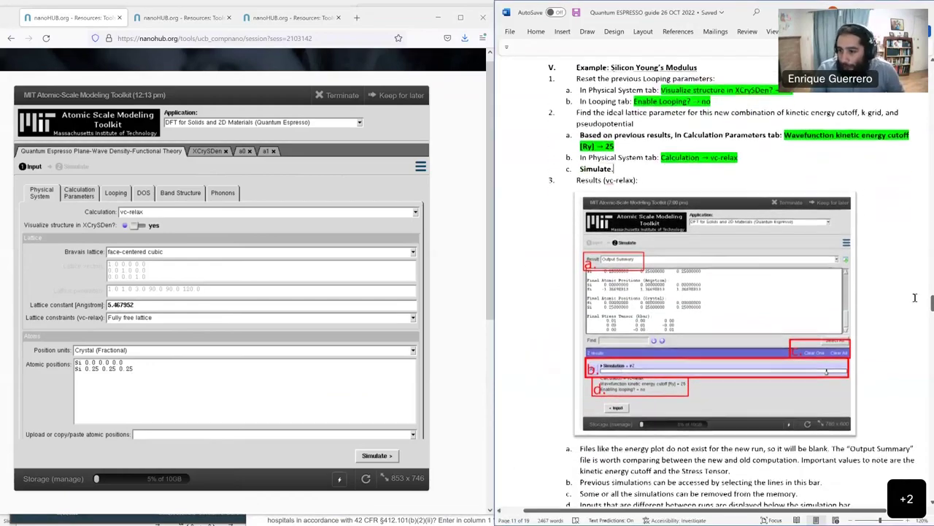
scroll(715, 278, "down", 9)
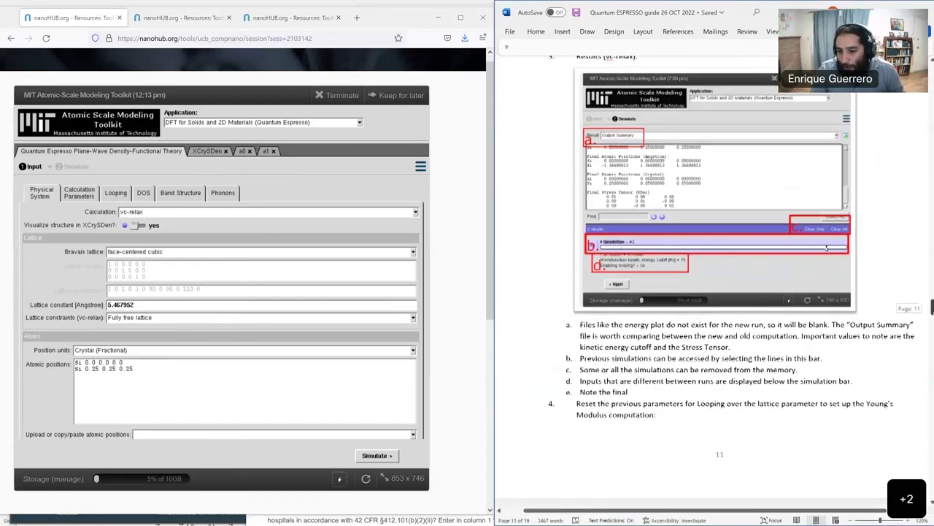
scroll(716, 277, "down", 5)
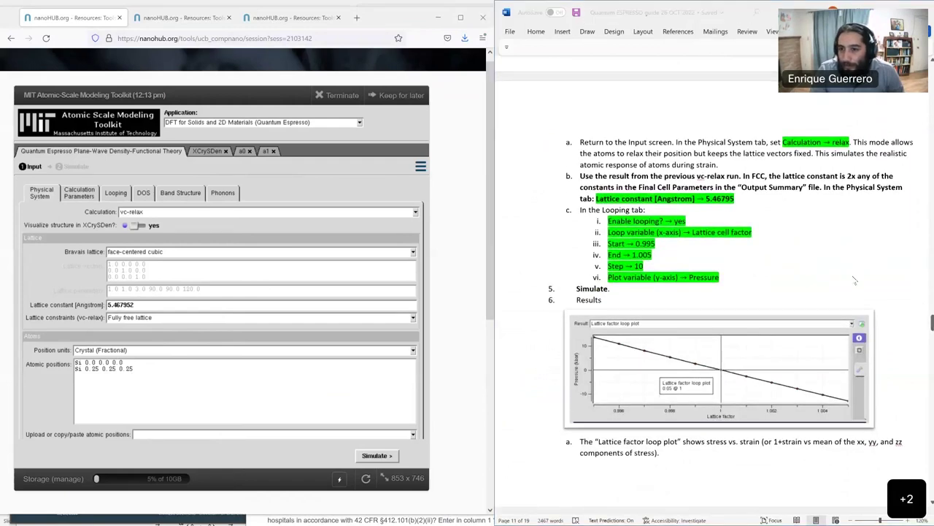
scroll(857, 272, "down", 1)
scroll(857, 272, "down", 1)
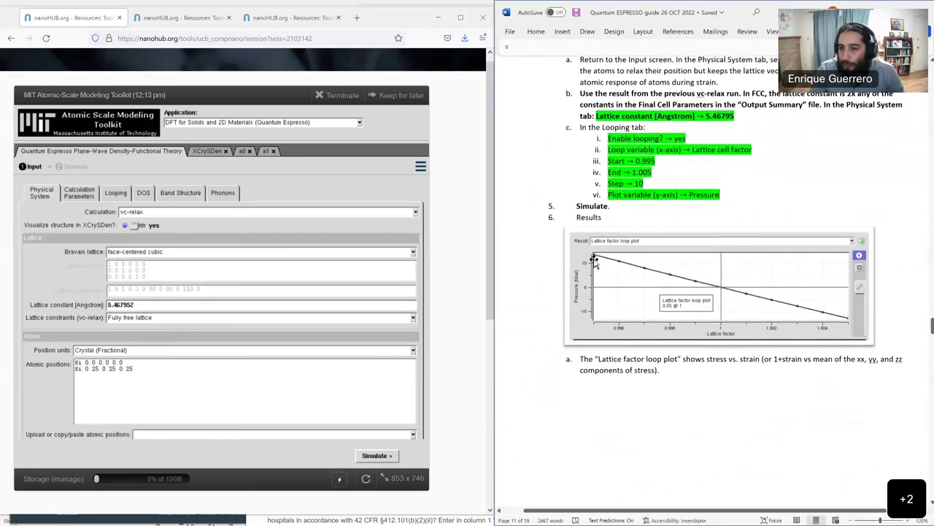
scroll(857, 272, "down", 10)
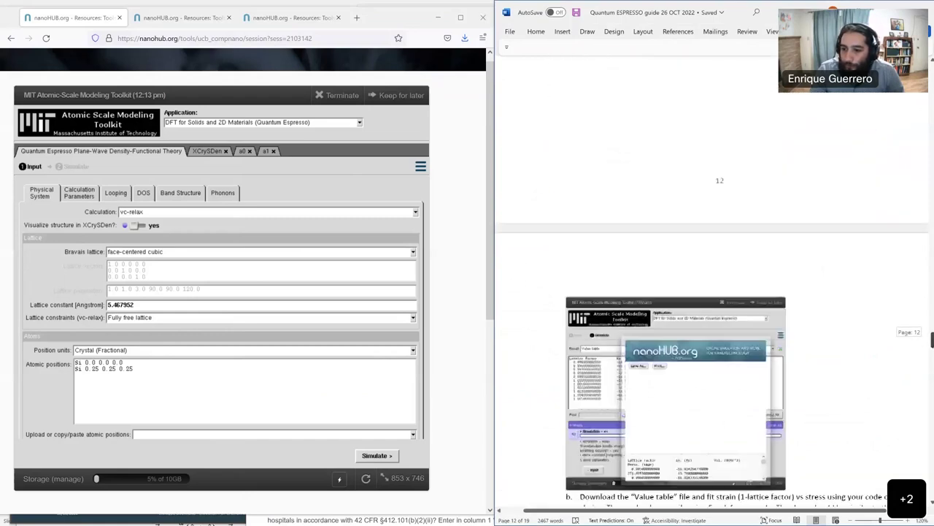
scroll(737, 214, "down", 1)
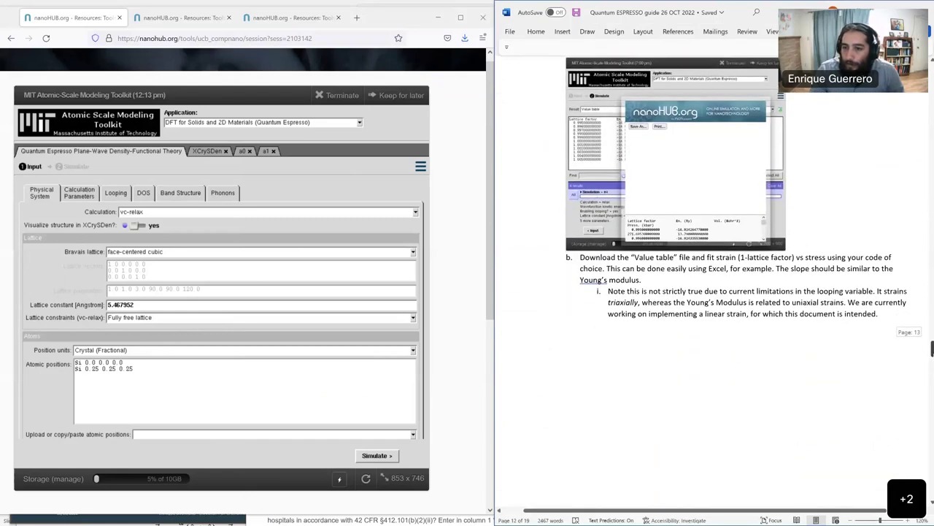
left_click(108, 198)
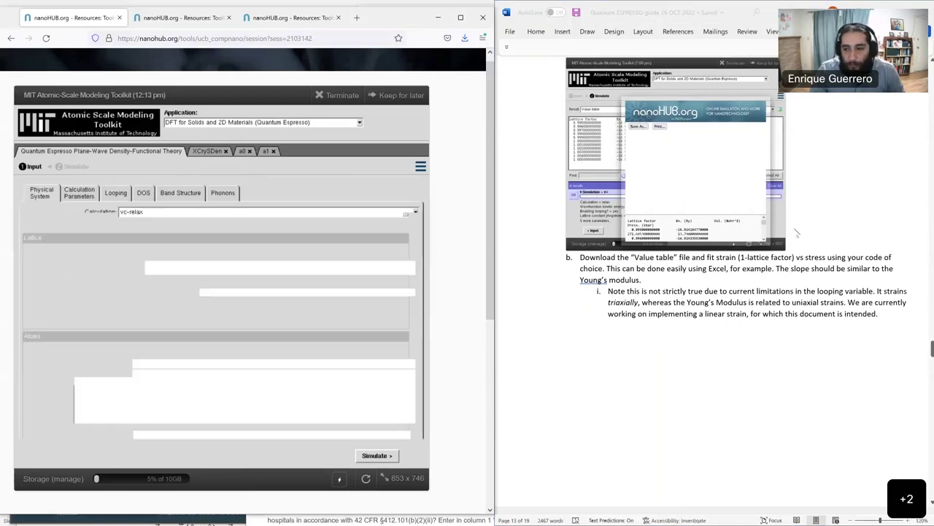
scroll(797, 232, "down", 5)
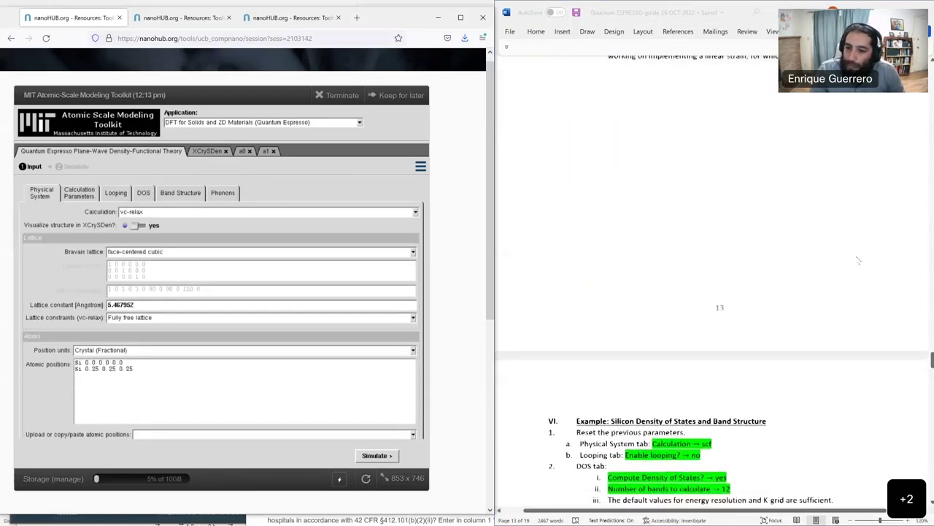
scroll(859, 261, "down", 9)
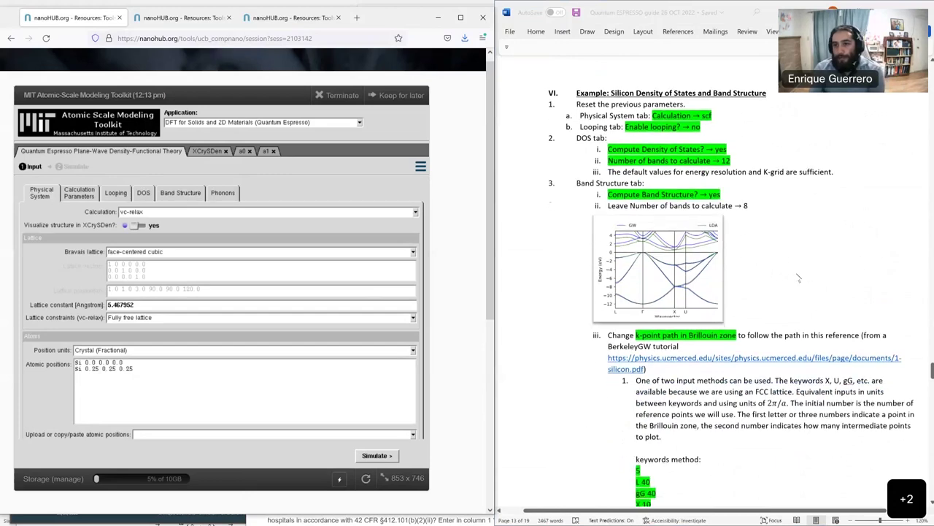
scroll(799, 278, "down", 1)
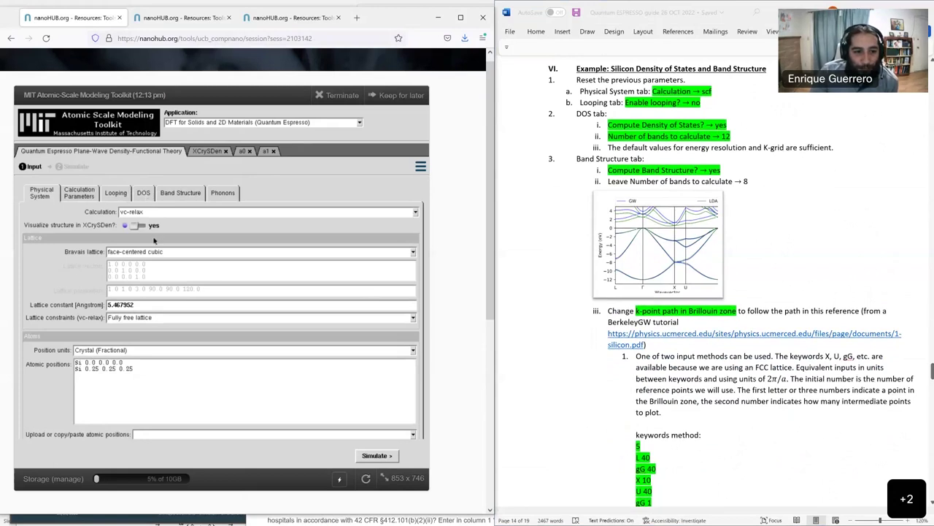
triple_click(142, 306)
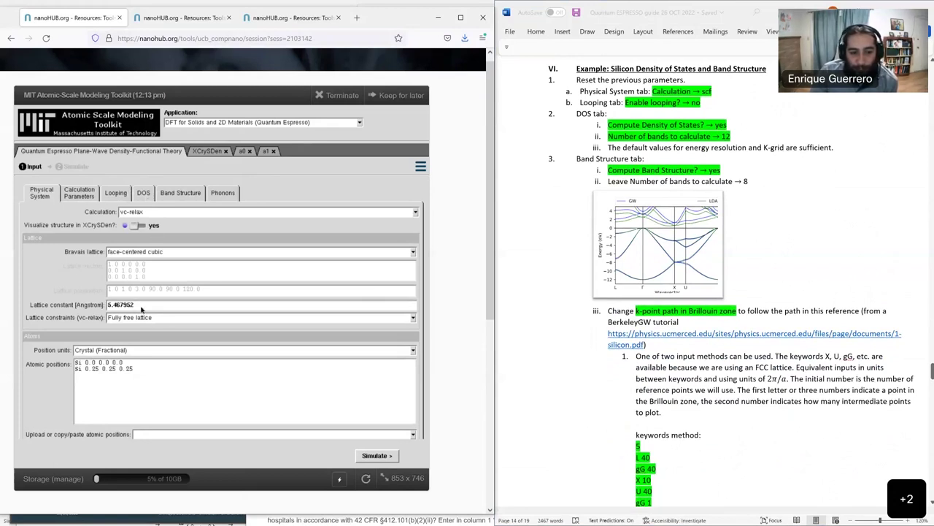
left_click(144, 192)
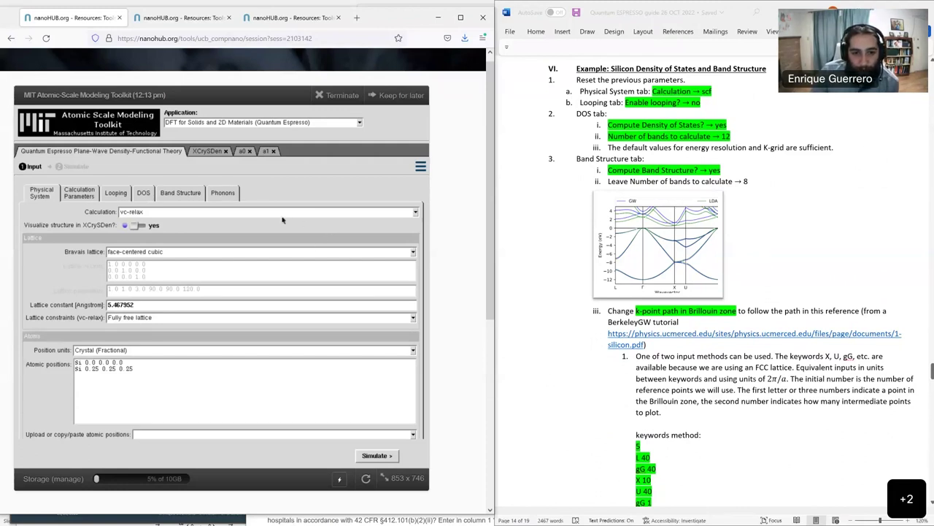
left_click(77, 192)
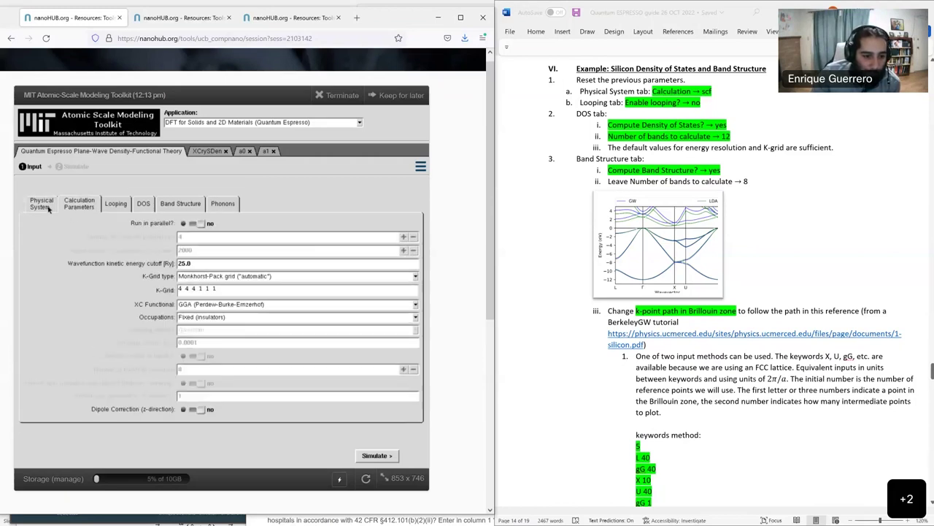
left_click(113, 203)
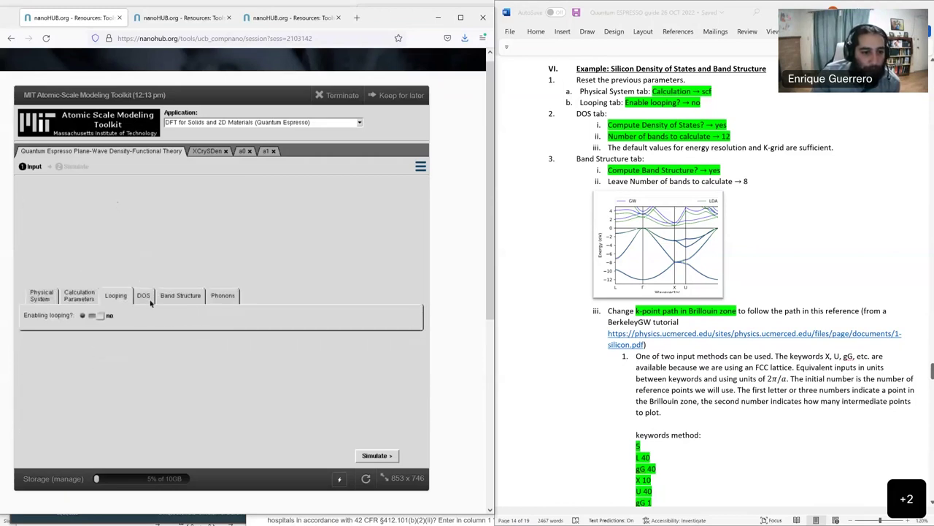
left_click(36, 300)
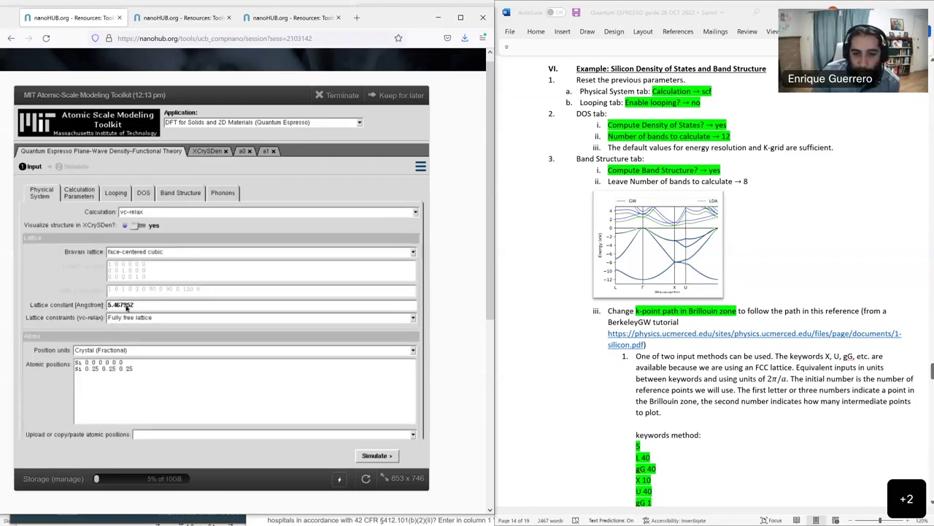
left_click(142, 193)
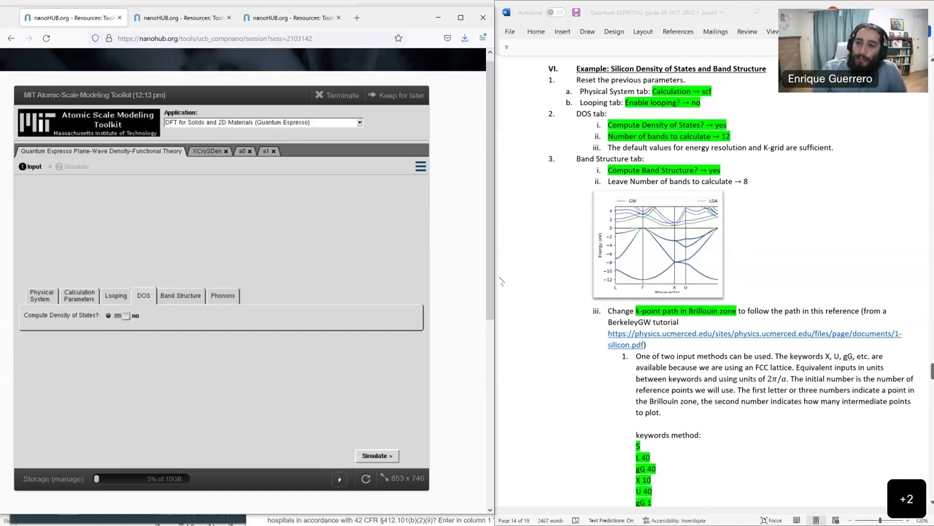
left_click(40, 298)
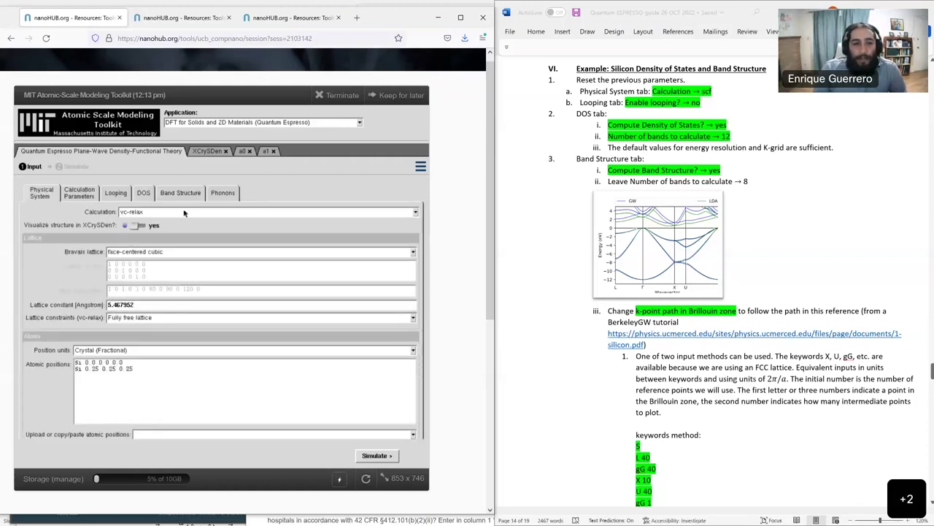
left_click(183, 211)
Set Calculation to scf and turn on Density of States with 12 bands, then show Band Structure
left_click(124, 223)
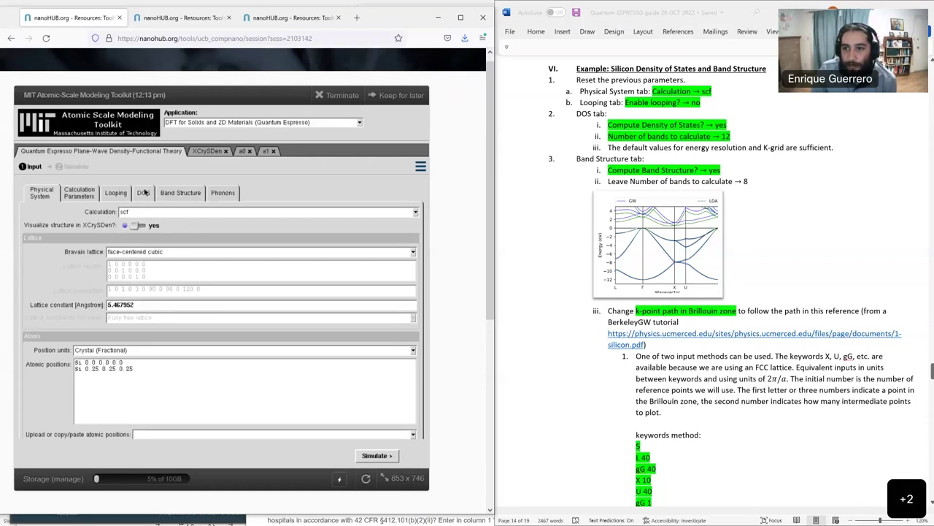
left_click(142, 194)
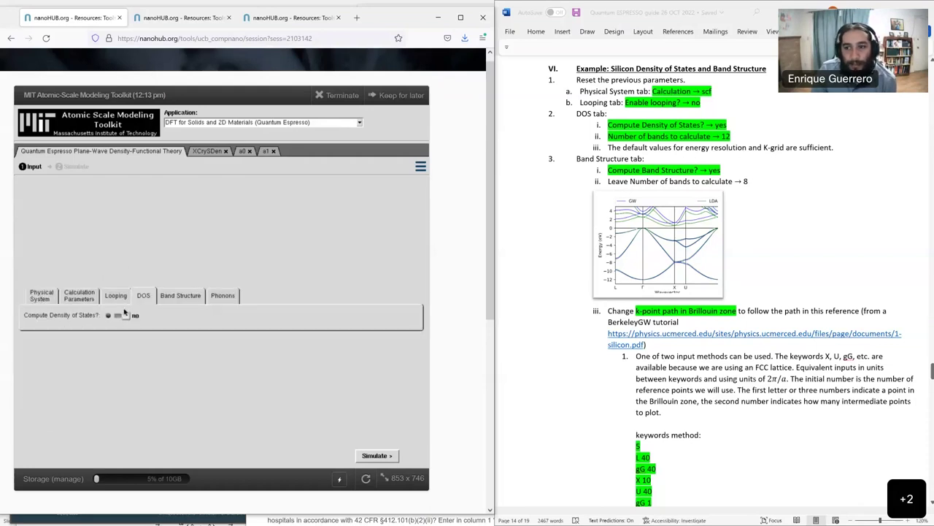
left_click(123, 314)
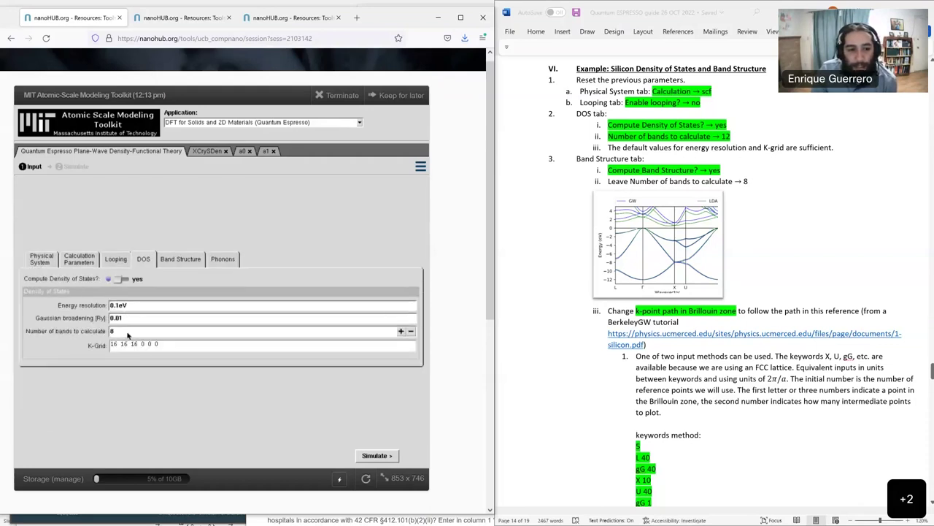
left_click(128, 332)
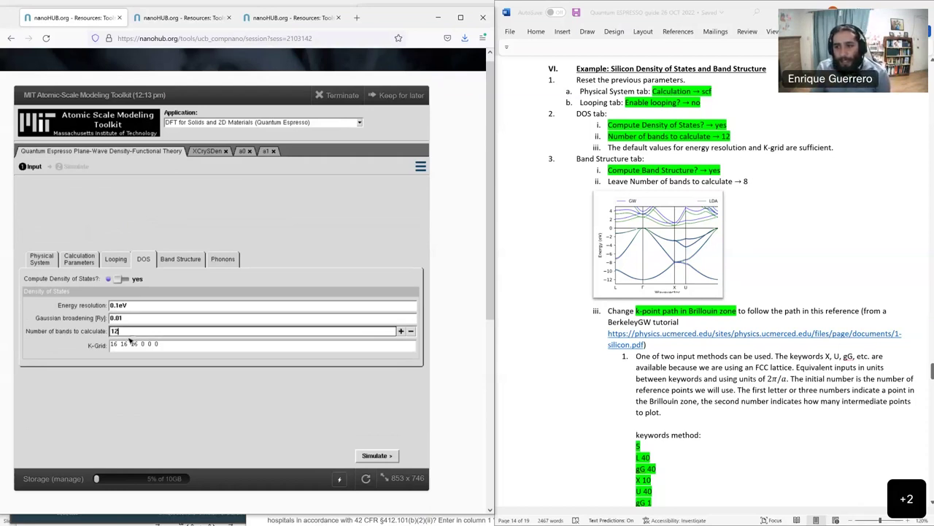
left_click(179, 261)
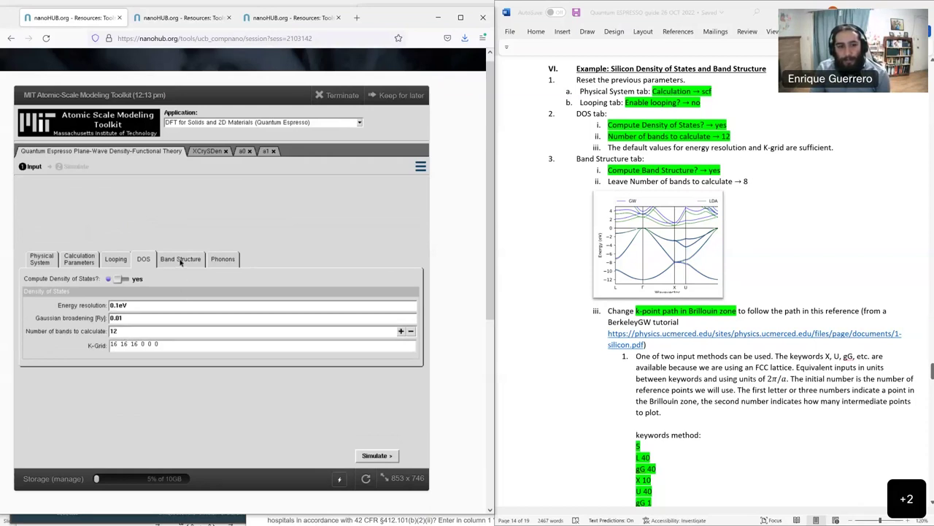
left_click(182, 261)
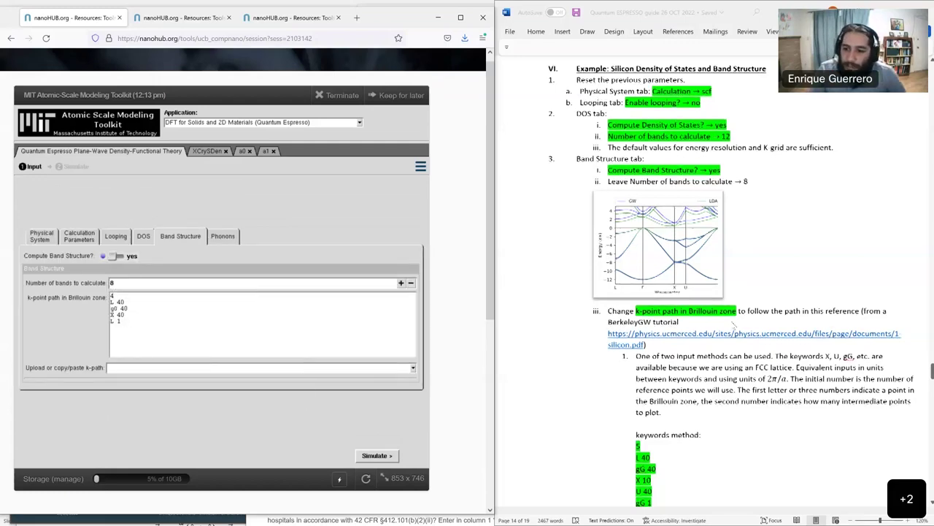
scroll(716, 316, "down", 3)
Add a final 'gG 1' line after the X 40 entry in the k-point path
scroll(716, 315, "down", 1)
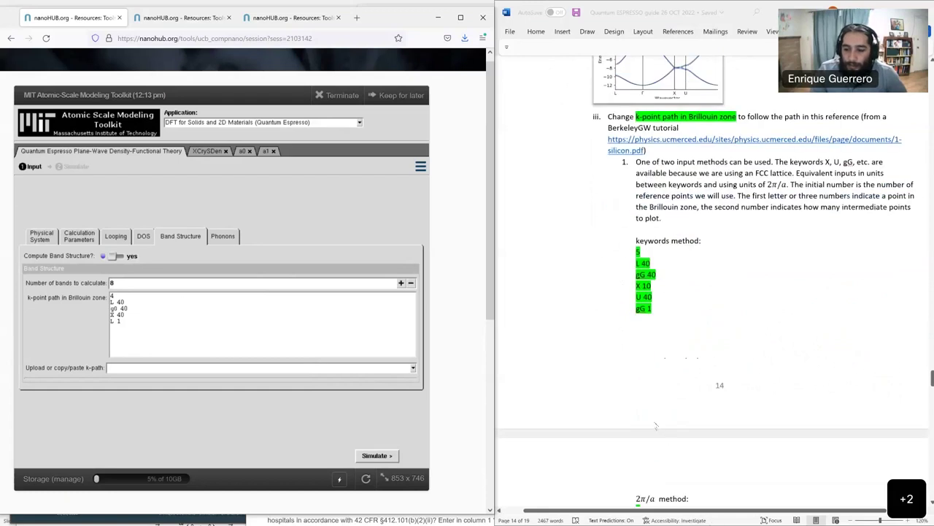
left_click(166, 298)
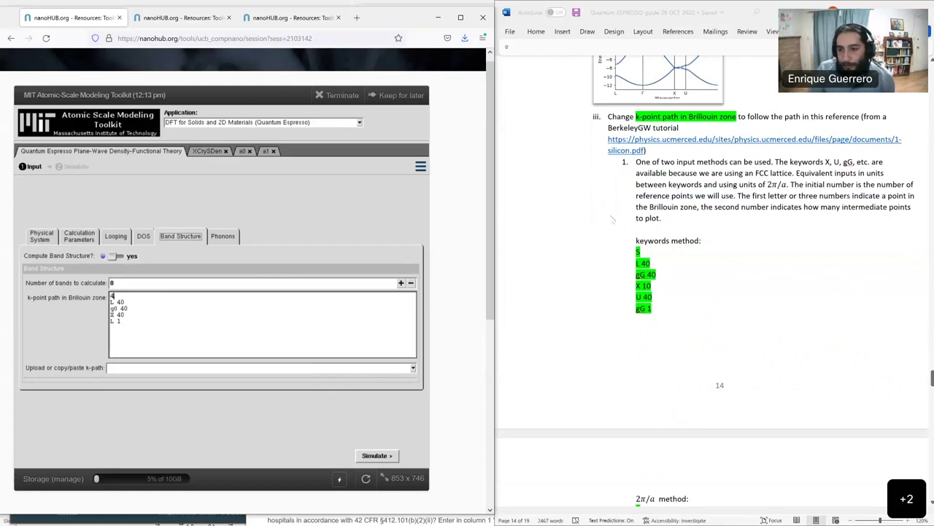
scroll(636, 229, "down", 1)
scroll(635, 230, "down", 1)
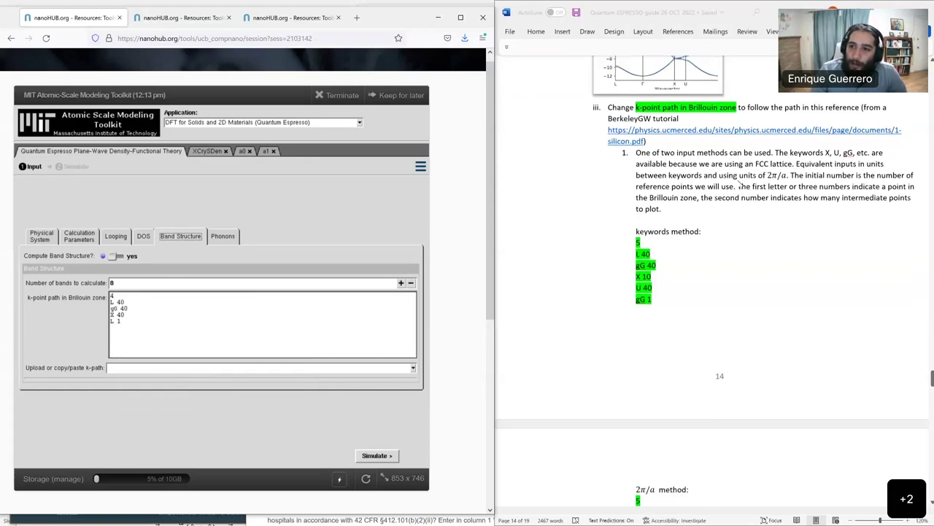
scroll(530, 104, "up", 1)
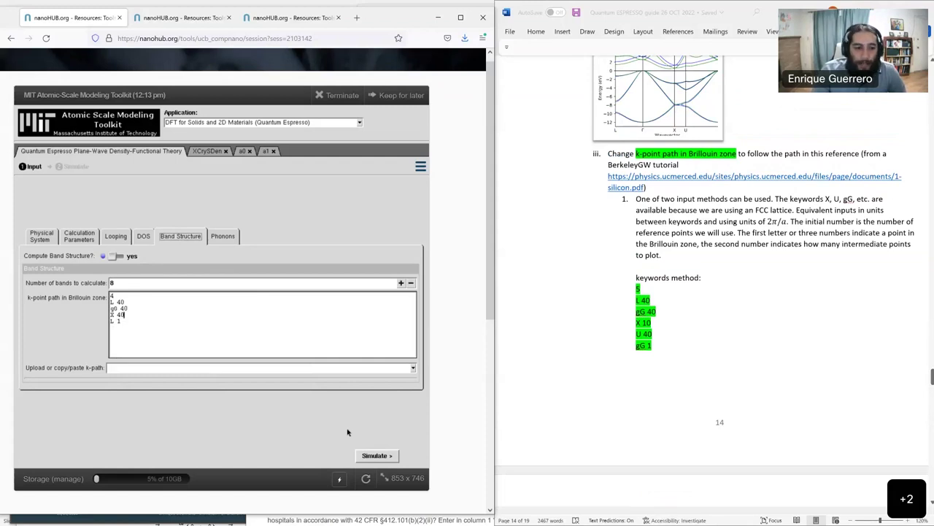
key("Return")
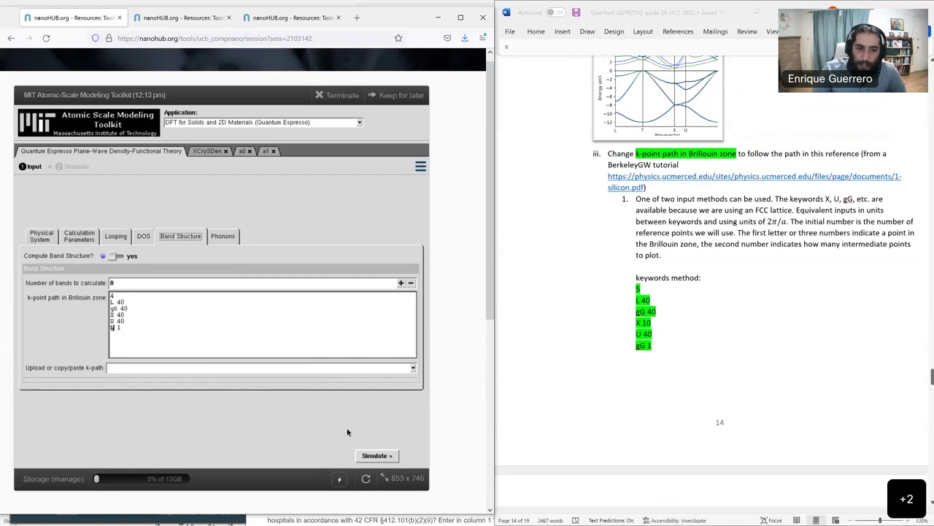
type("G")
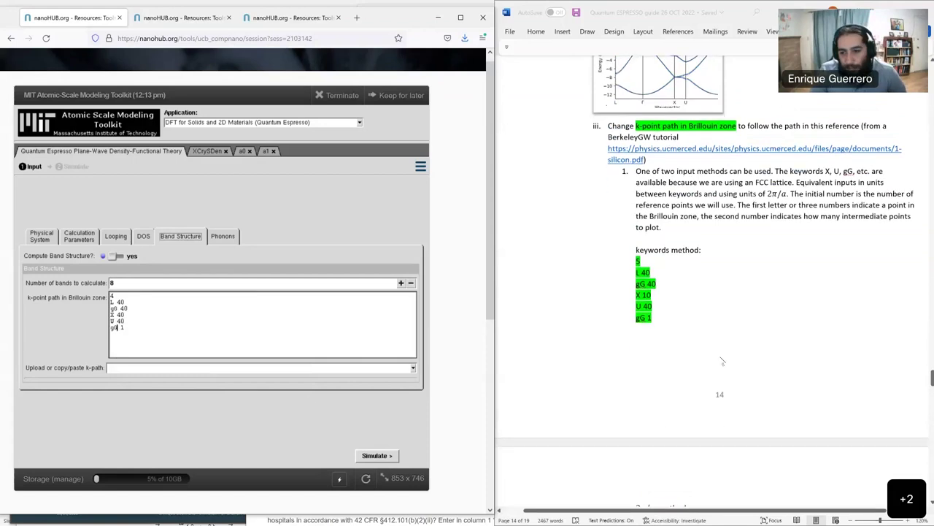
scroll(723, 350, "down", 2)
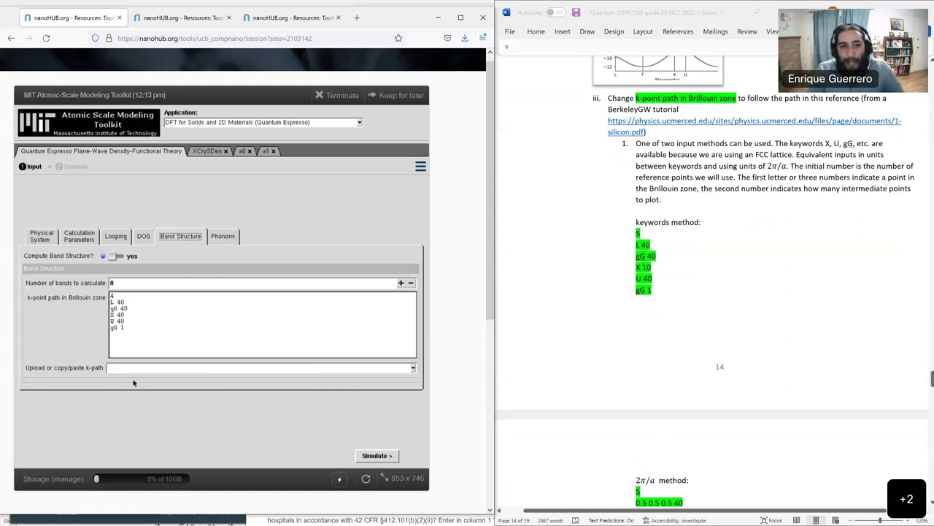
key("alt+Tab")
key("alt+Tab")
key("alt+Tab")
key("alt+Tab")
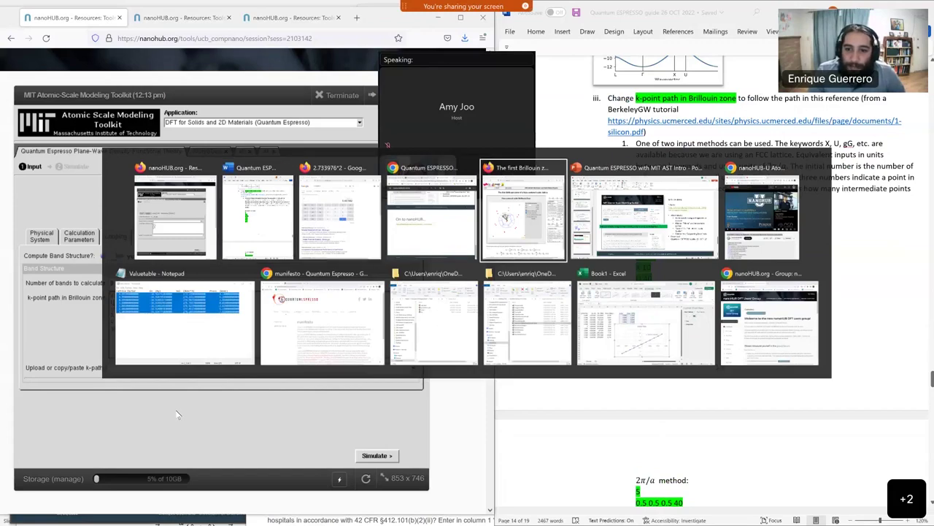
Place the TU Graz Brillouin zone page beside the toolkit and check its W and X coordinates
key("alt+Tab")
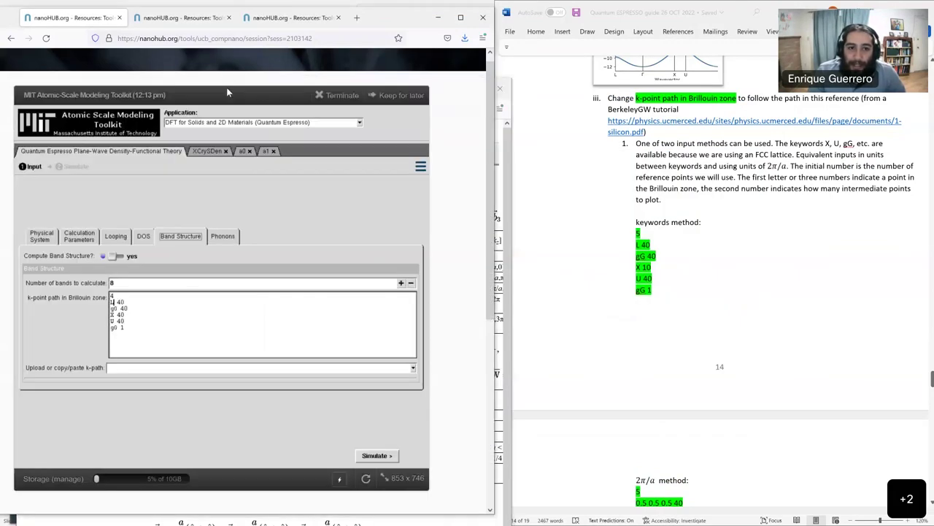
key("alt+Tab")
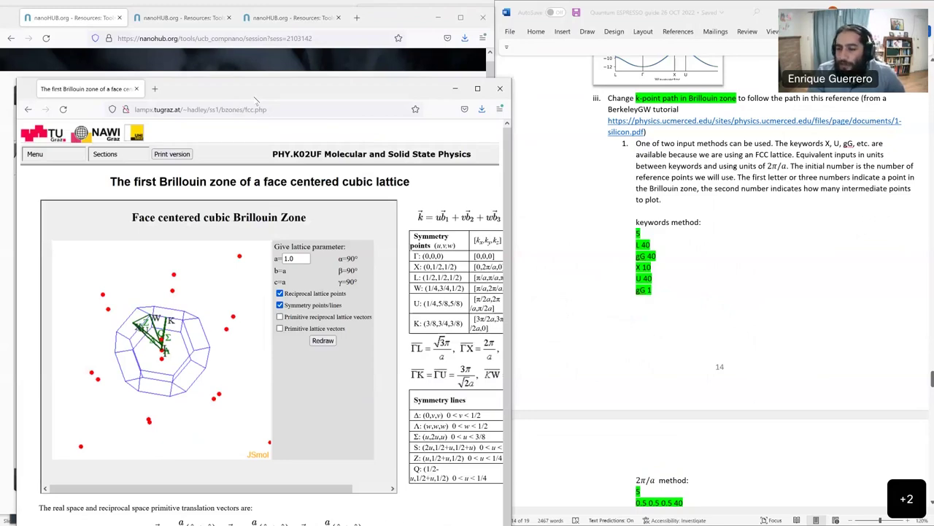
left_click_drag(256, 100, 621, 48)
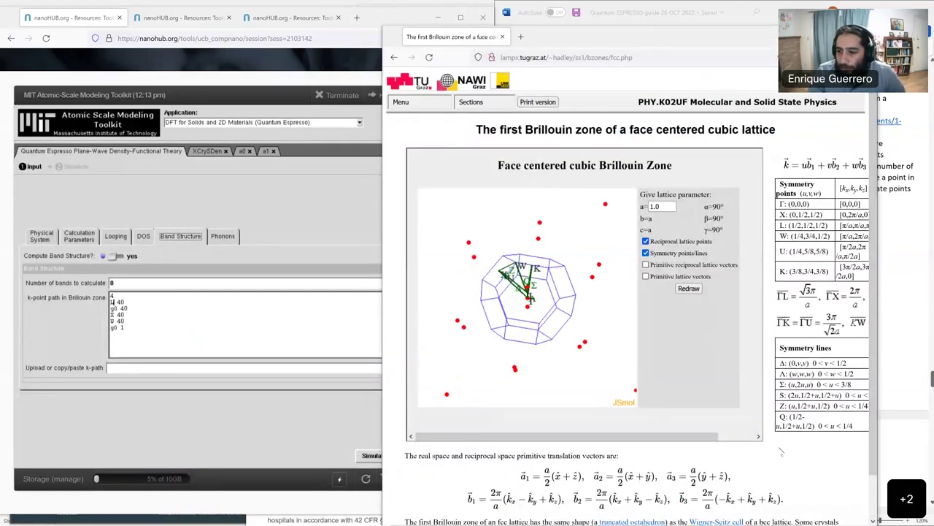
scroll(825, 461, "right", 2)
left_click_drag(736, 205, 752, 205)
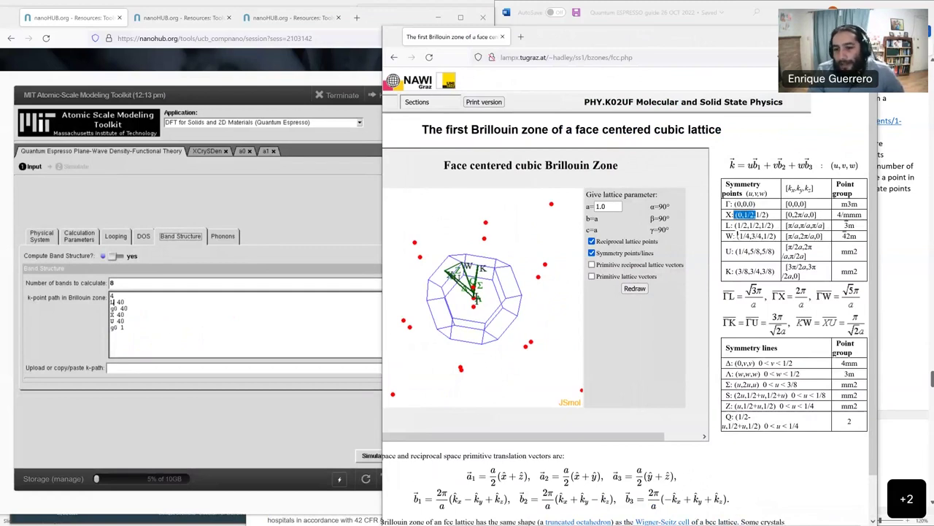
left_click_drag(736, 236, 729, 235)
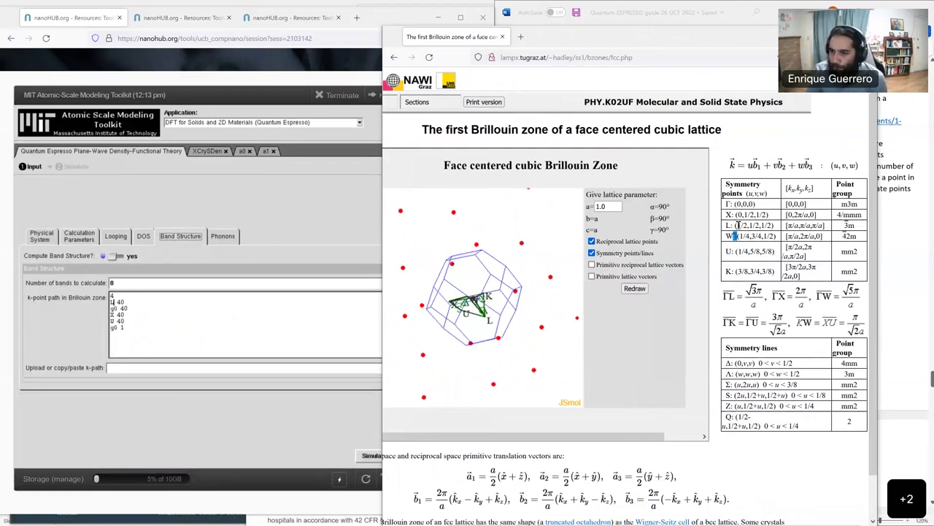
left_click_drag(739, 214, 816, 240)
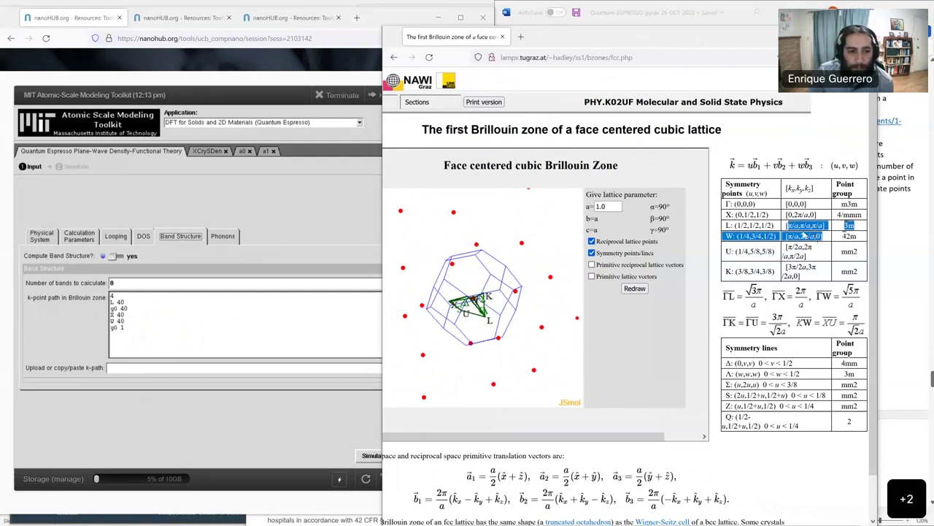
left_click(733, 225)
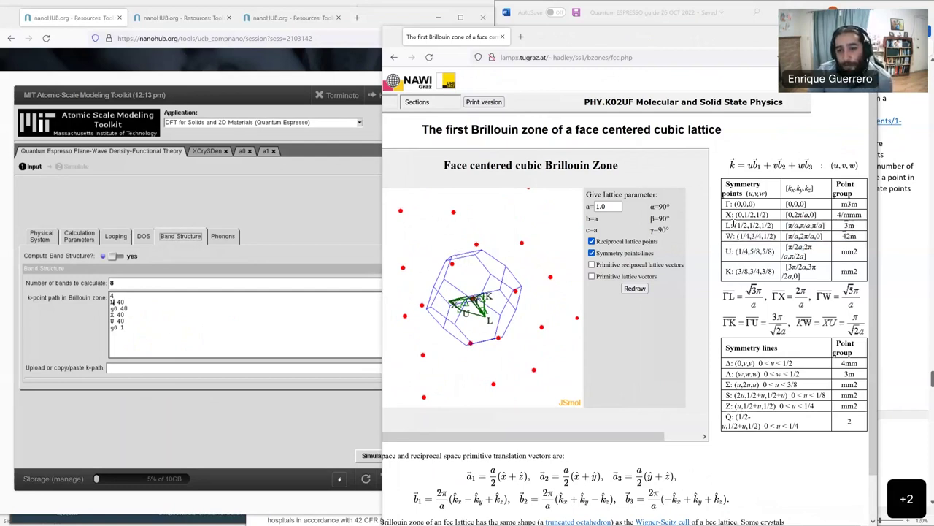
left_click(306, 219)
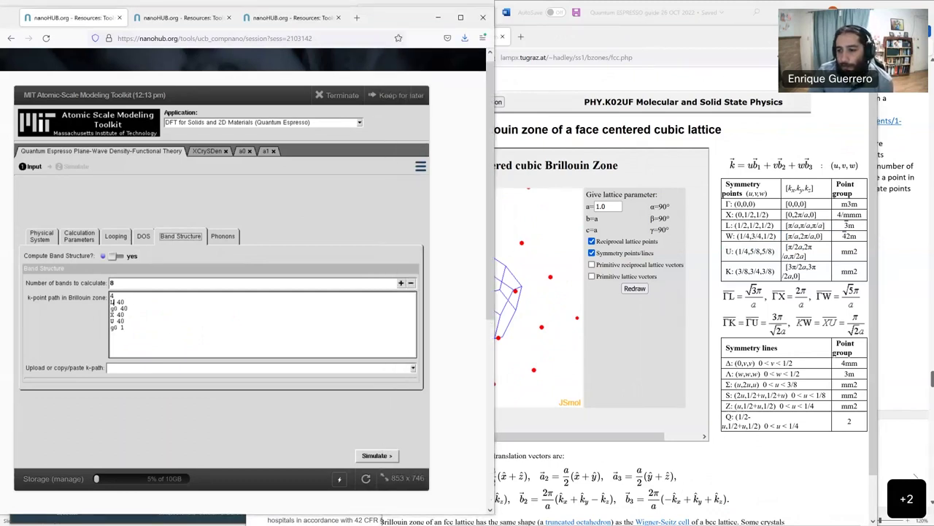
Scroll the Word guide to the 2π/a method k-point block and select the first coordinates
key("alt+Tab")
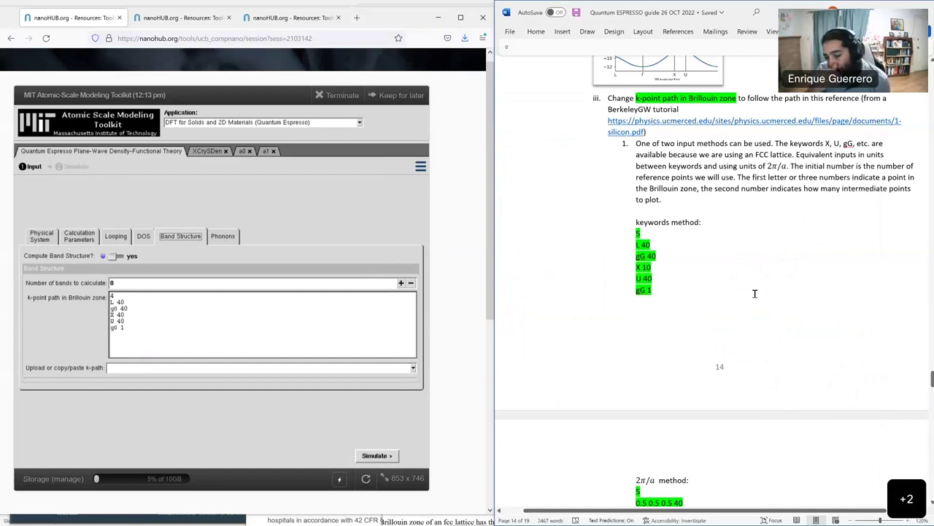
scroll(726, 278, "down", 2)
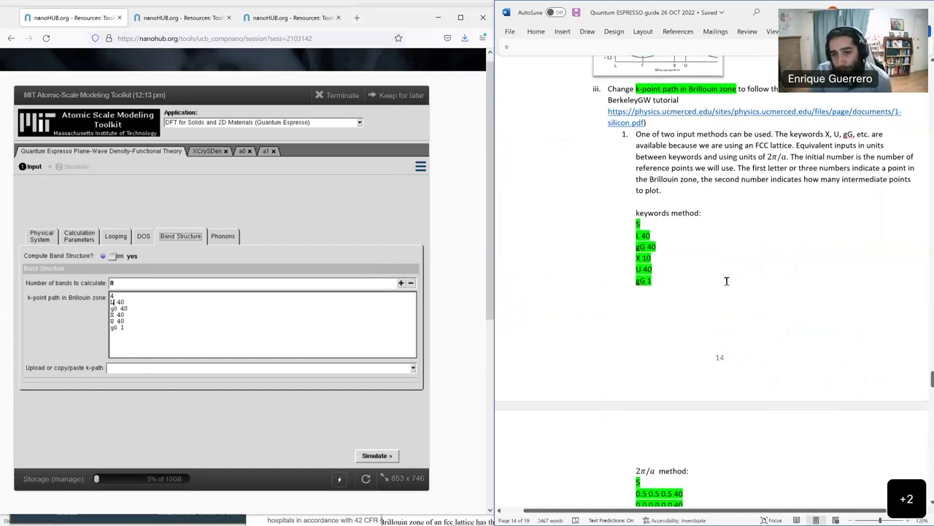
scroll(727, 275, "down", 3)
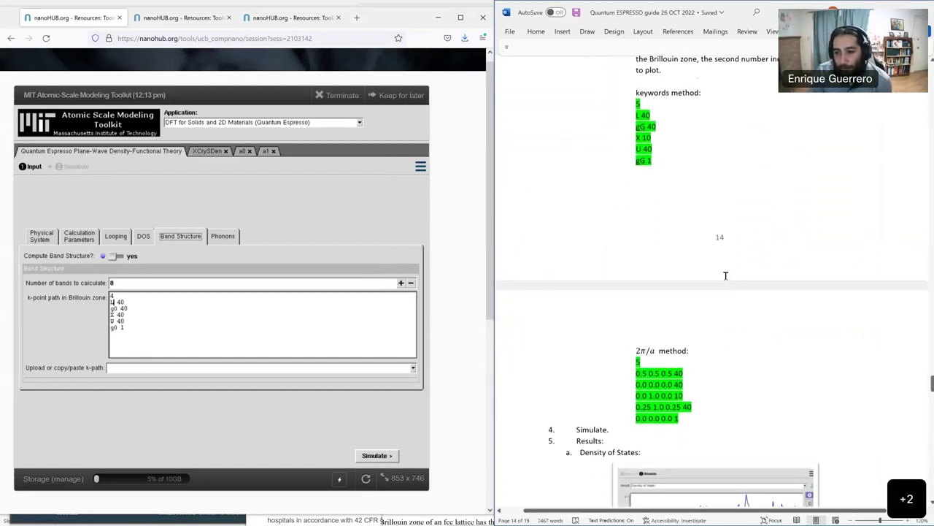
scroll(731, 276, "up", 2)
scroll(730, 270, "down", 2)
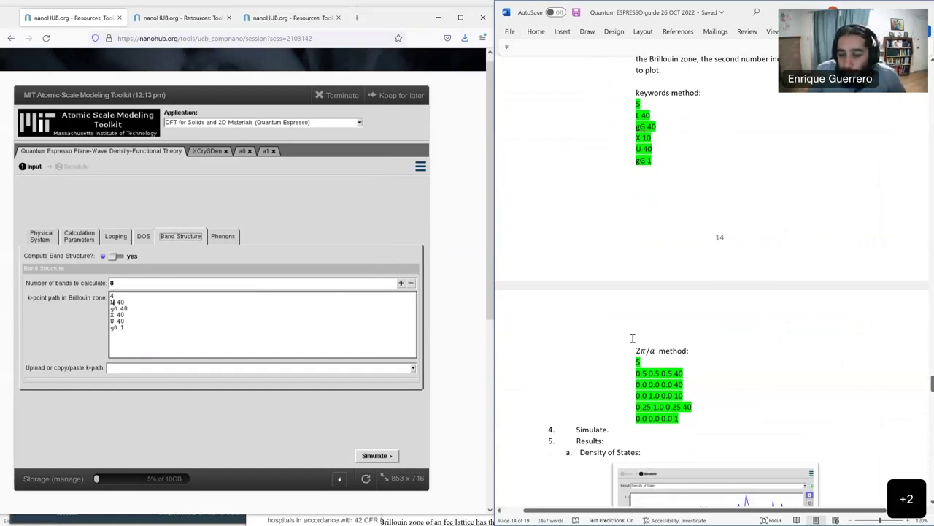
scroll(669, 369, "down", 1)
scroll(669, 369, "down", 1)
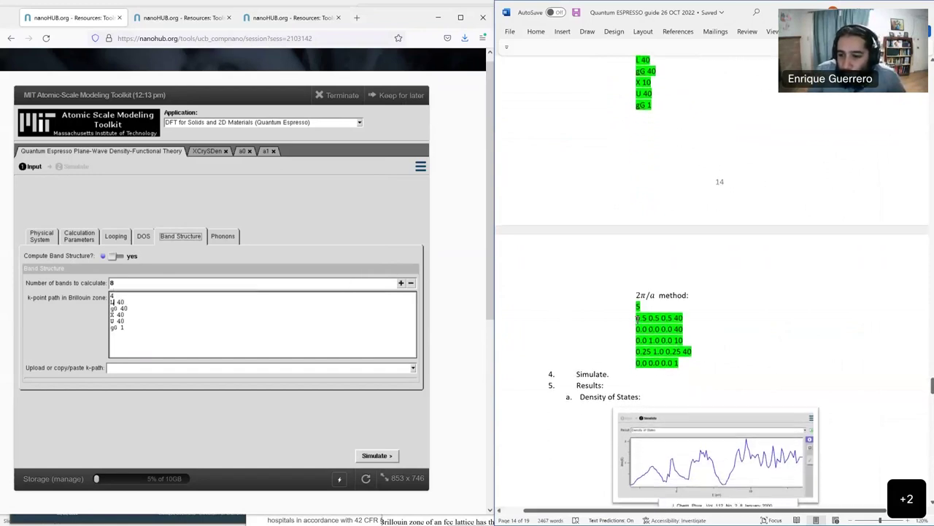
left_click_drag(637, 318, 671, 316)
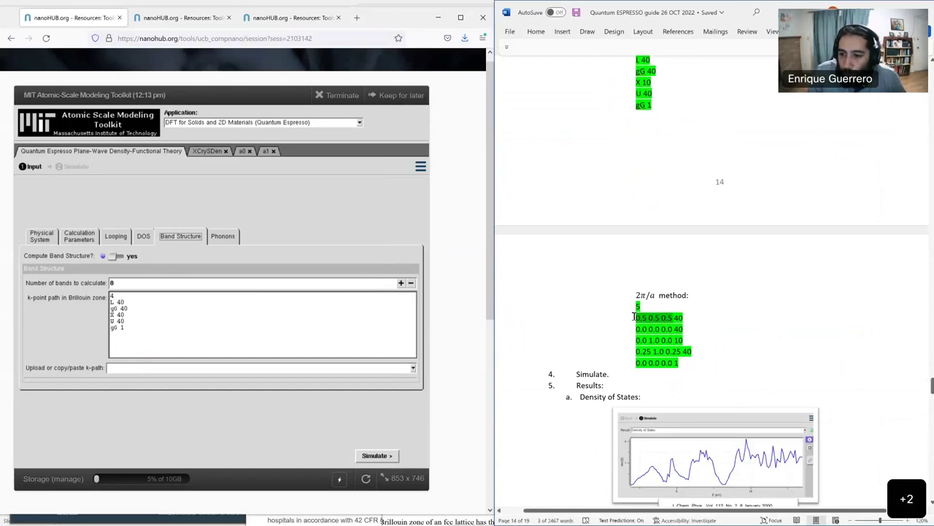
key("alt+Tab")
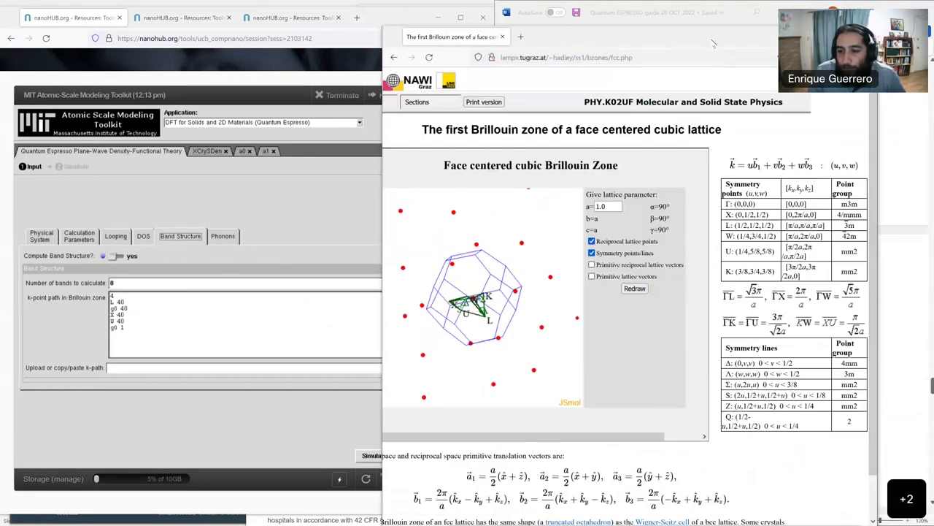
Move the Brillouin zone page aside and highlight the L point's coordinates in its fcc table
left_click_drag(714, 43, 381, 111)
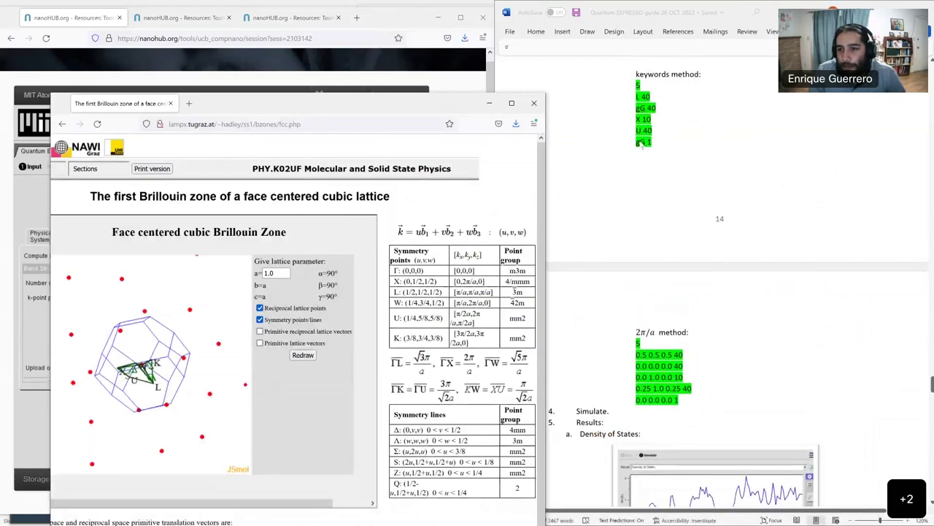
scroll(694, 340, "down", 2)
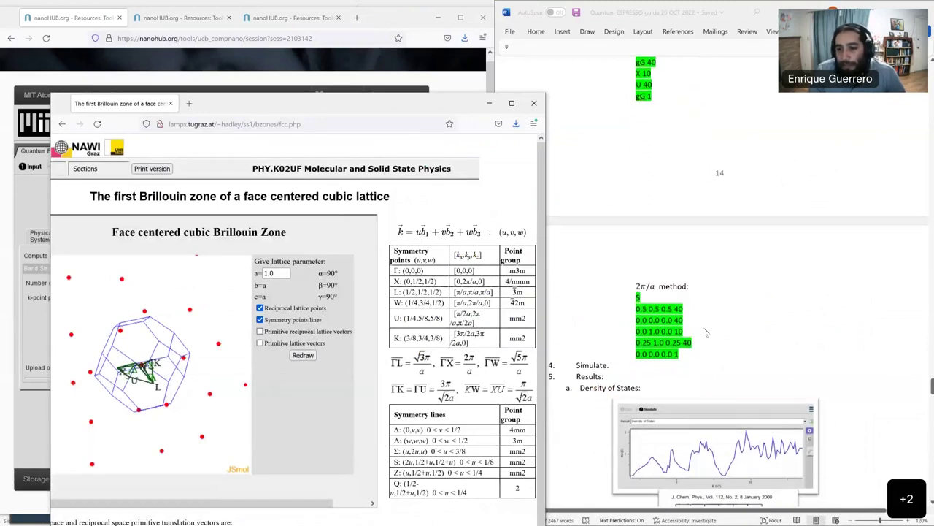
left_click(637, 301)
left_click(638, 300)
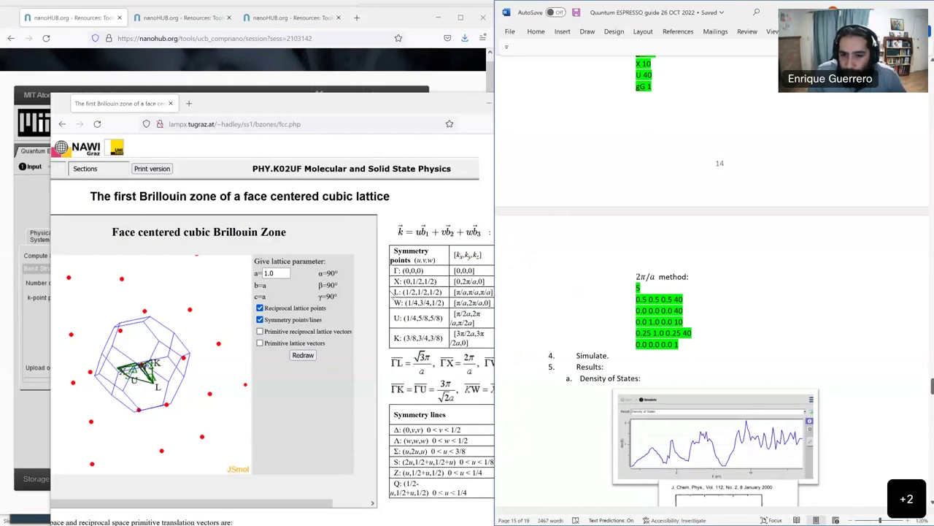
left_click(400, 292)
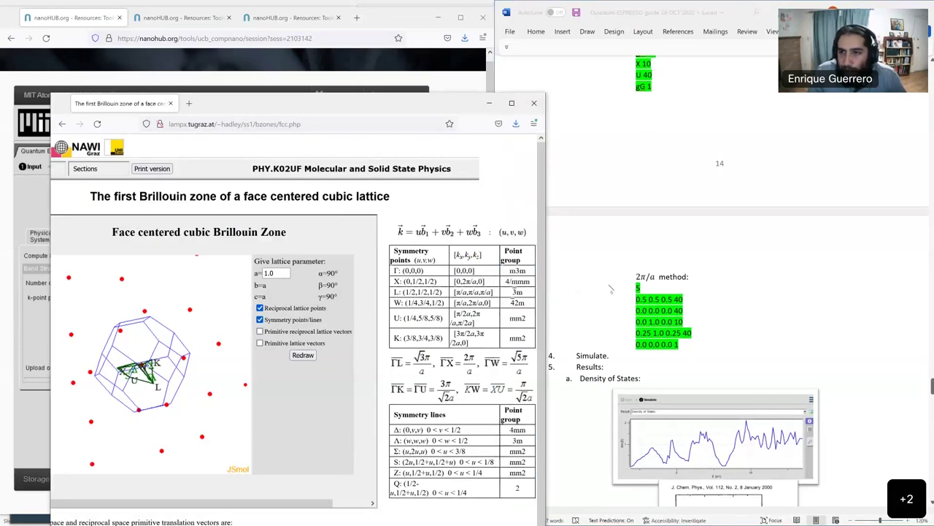
scroll(611, 290, "up", 2)
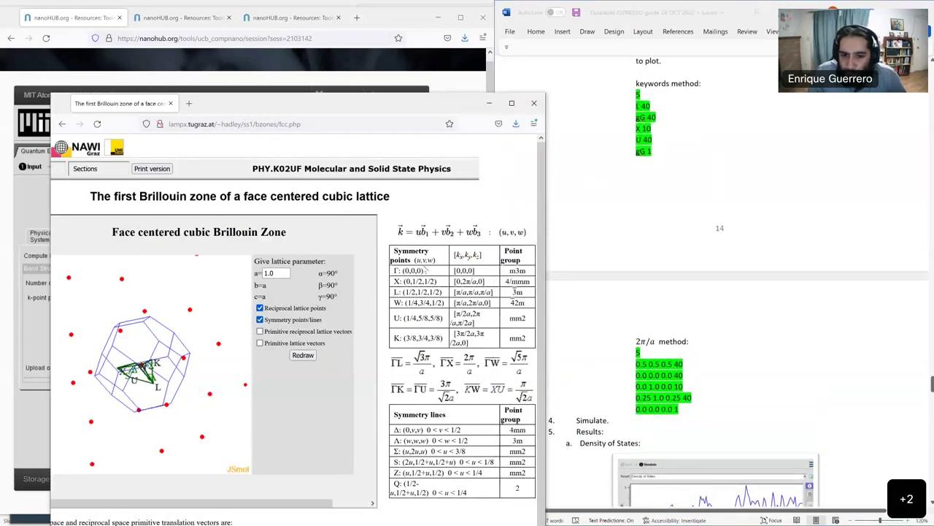
left_click_drag(457, 292, 488, 292)
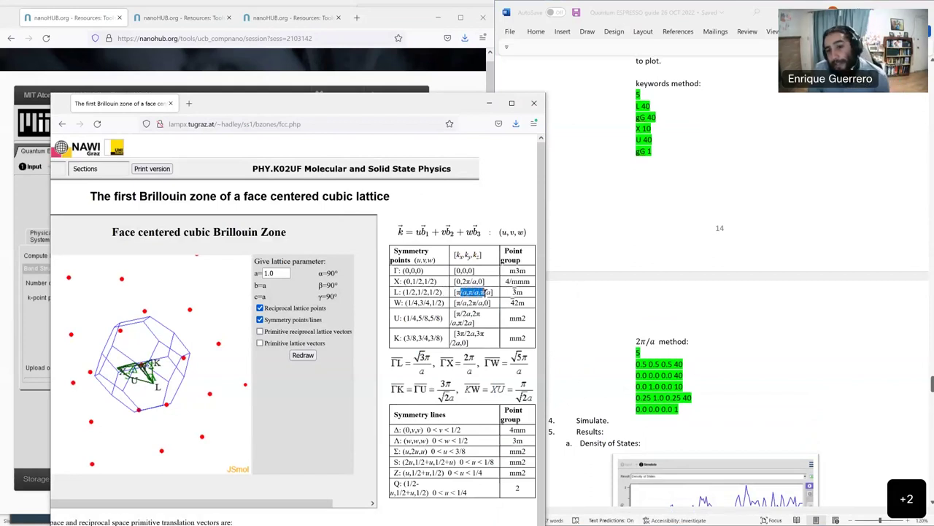
Highlight the guide's first 2π/a line, 0.5 0.5 0.5 40, then close the Brillouin zone page
left_click(641, 364)
left_click_drag(643, 363, 681, 364)
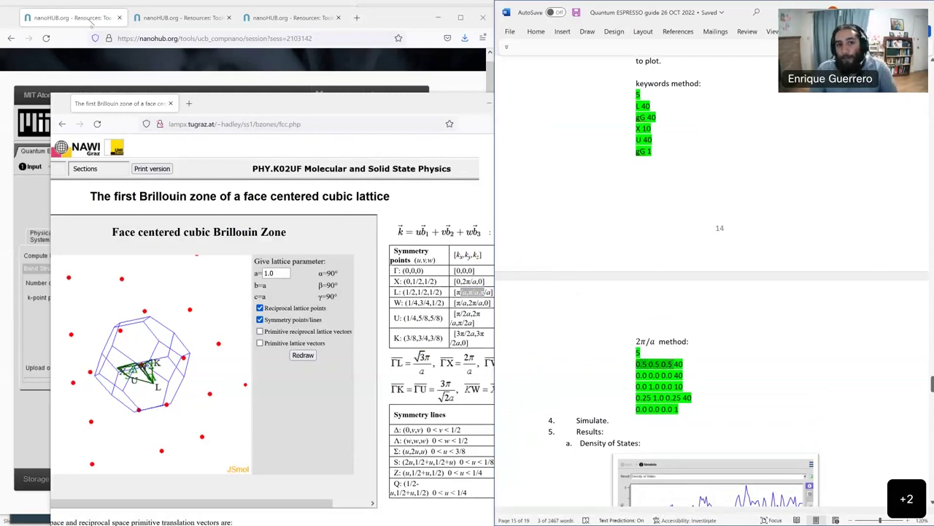
left_click(186, 149)
key("ctrl+w")
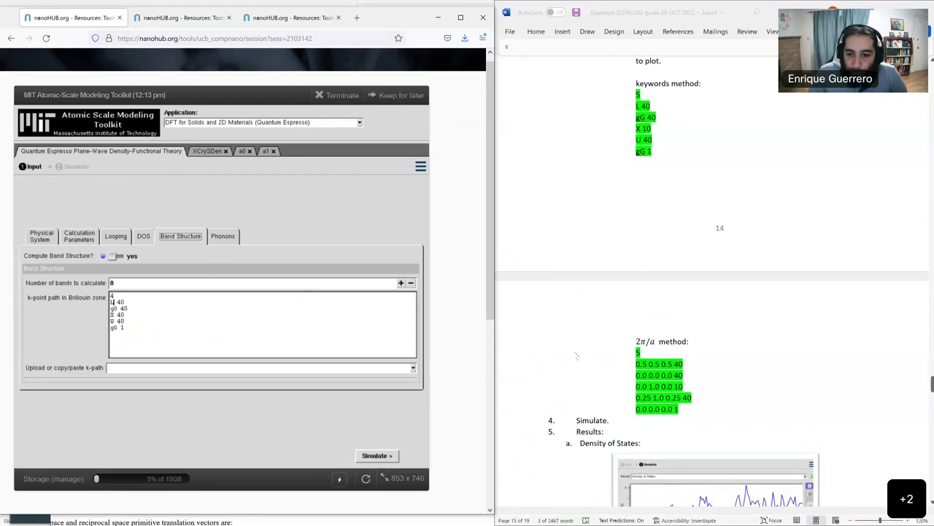
Launch the silicon scf band-structure run via Simulate and follow its PWSCF v.6.1 output log
scroll(625, 322, "down", 1)
scroll(625, 323, "down", 3)
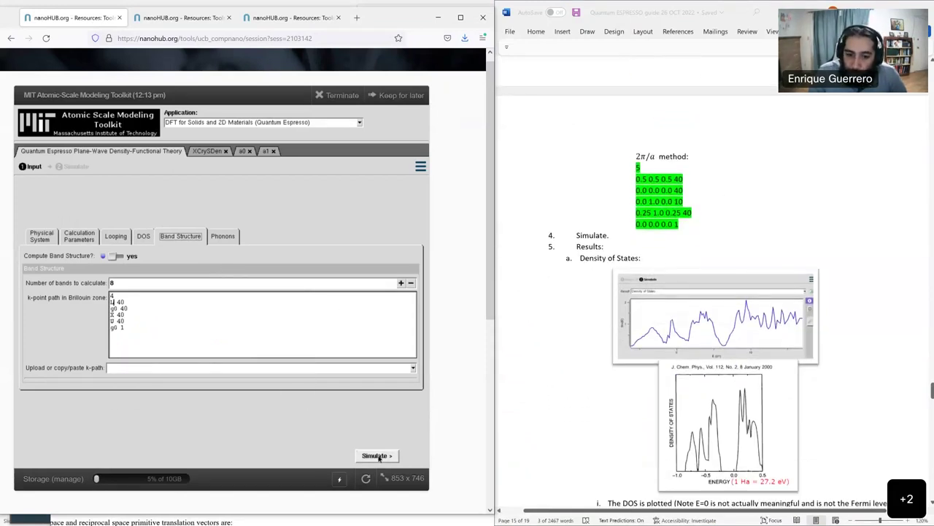
left_click(377, 455)
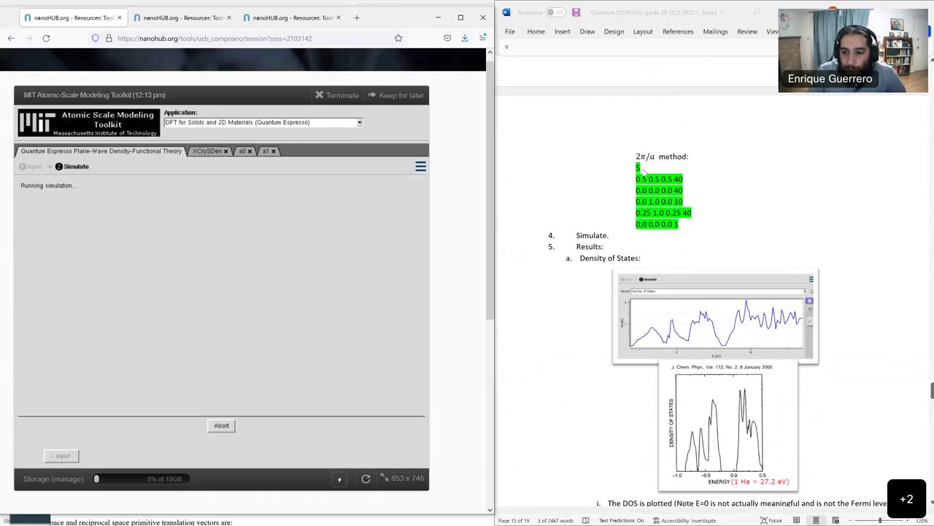
scroll(726, 246, "down", 2)
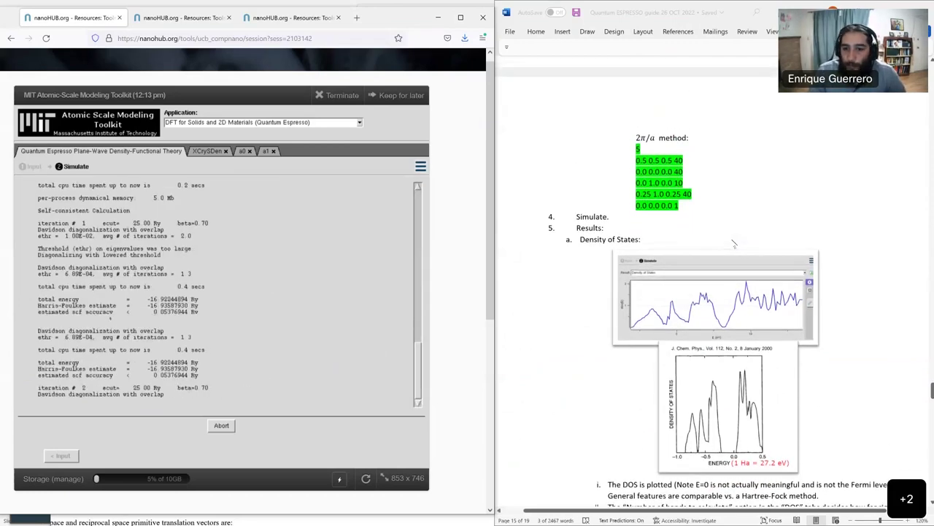
scroll(734, 243, "down", 3)
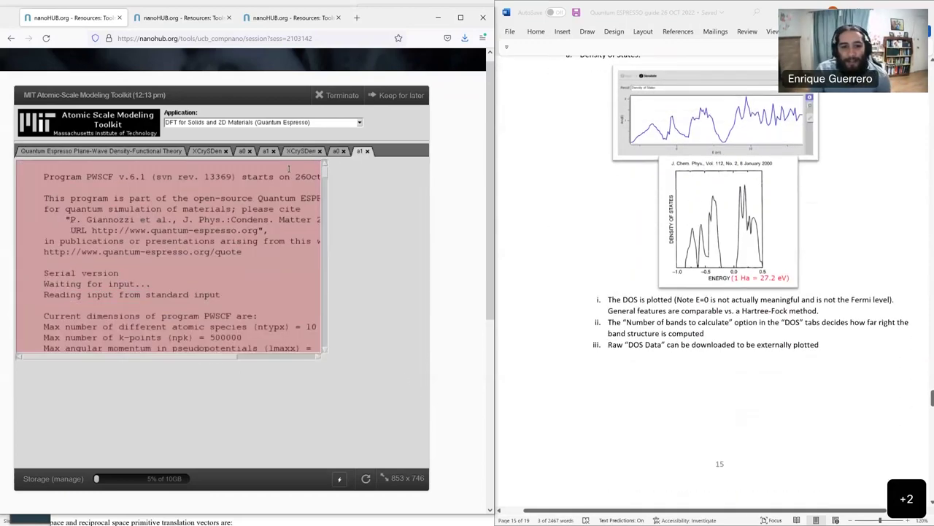
Close the extra a1, a0 and remaining a1 tabs to reach Simulation #3's results page
left_click(368, 152)
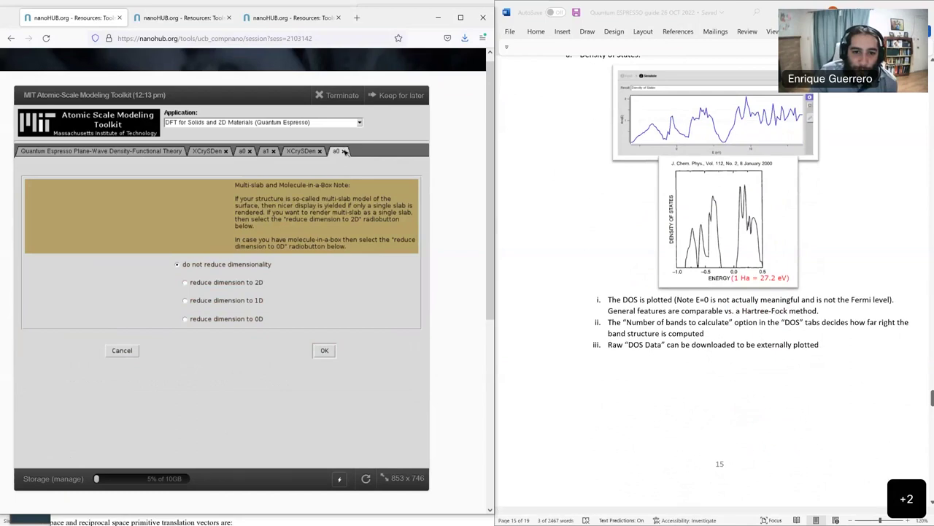
left_click(345, 152)
left_click(276, 151)
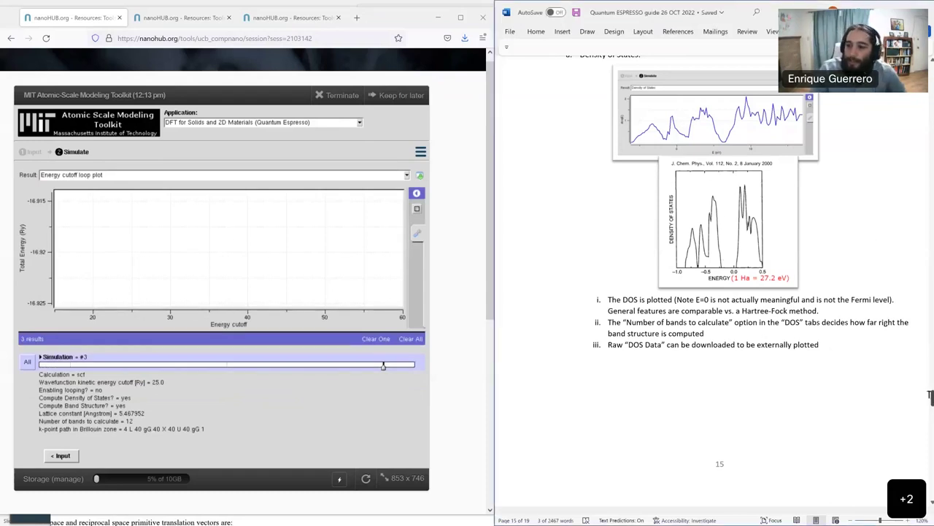
Scroll the guide to the Physical System tab steps and undo an accidental list indent
left_click_drag(933, 396, 927, 139)
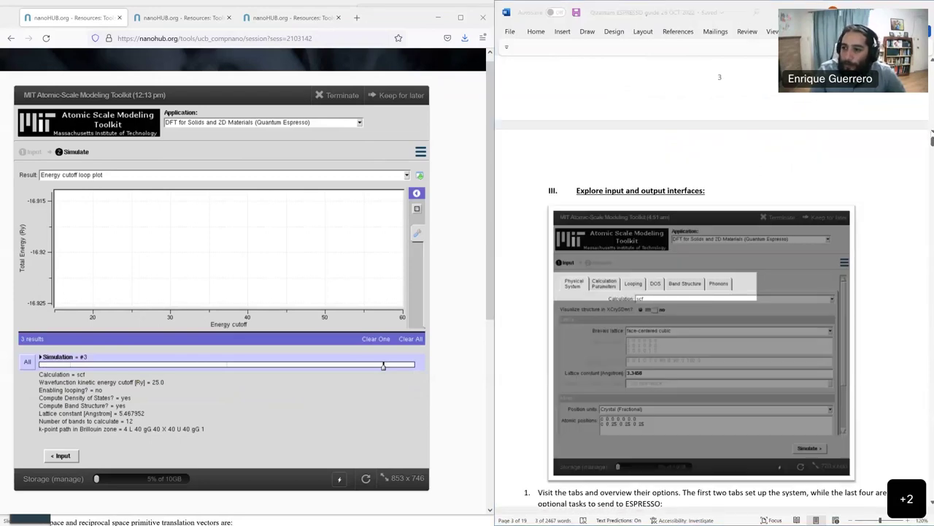
scroll(713, 292, "down", 15)
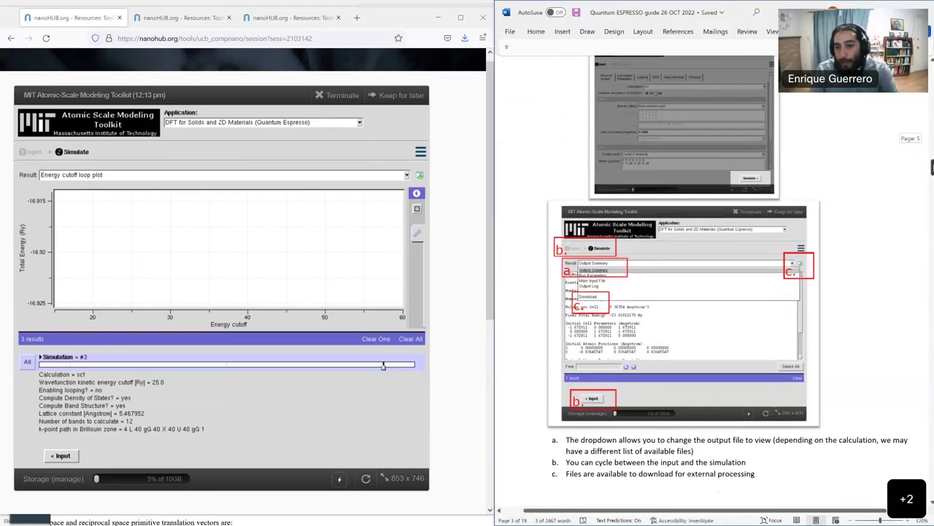
scroll(713, 292, "down", 10)
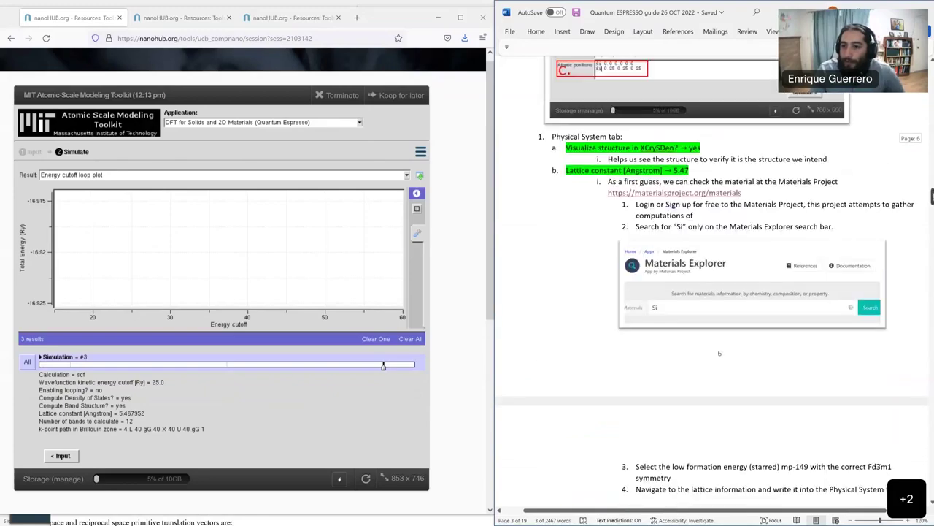
scroll(712, 292, "up", 9)
scroll(713, 292, "down", 3)
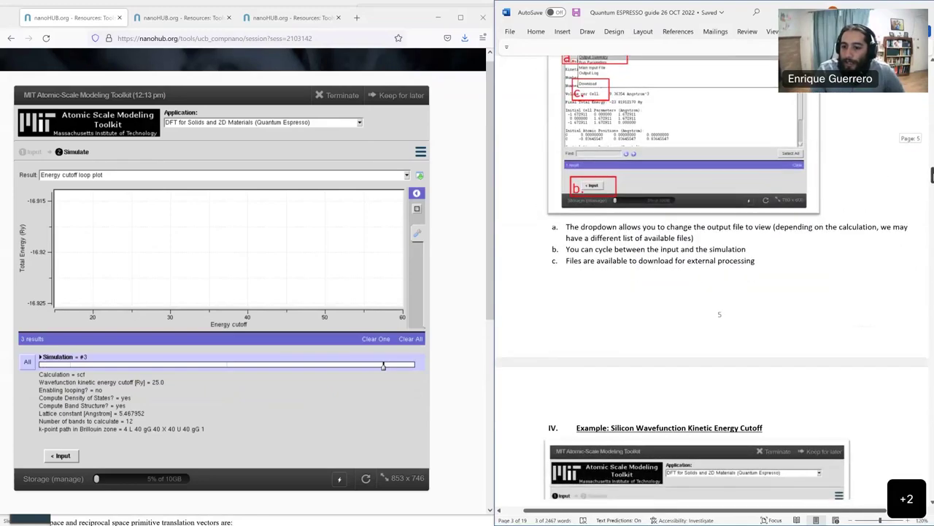
scroll(750, 167, "down", 10)
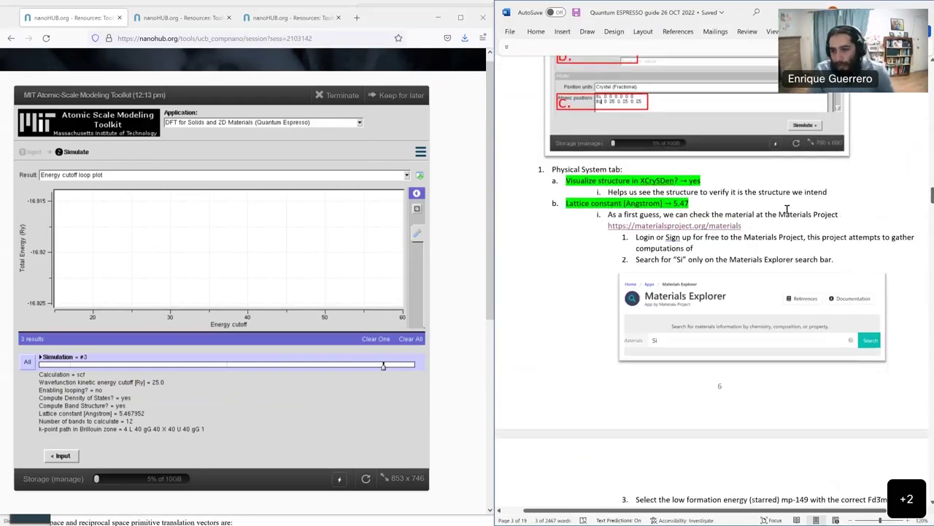
scroll(617, 188, "down", 1)
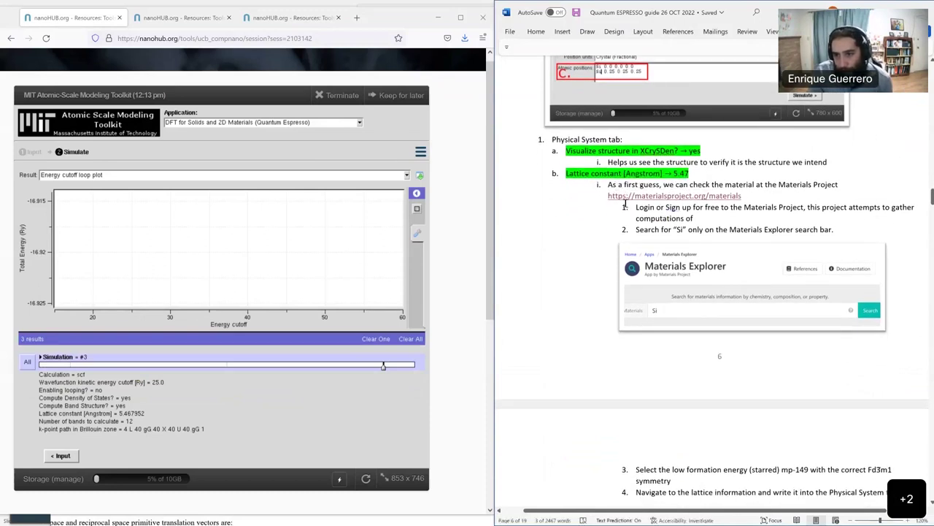
left_click(626, 207)
left_click_drag(718, 214, 720, 212)
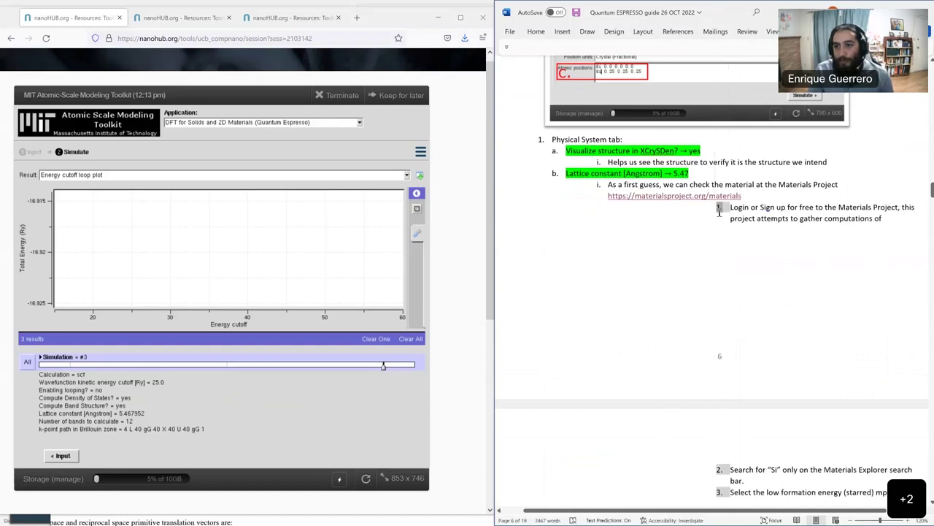
key("ctrl+z")
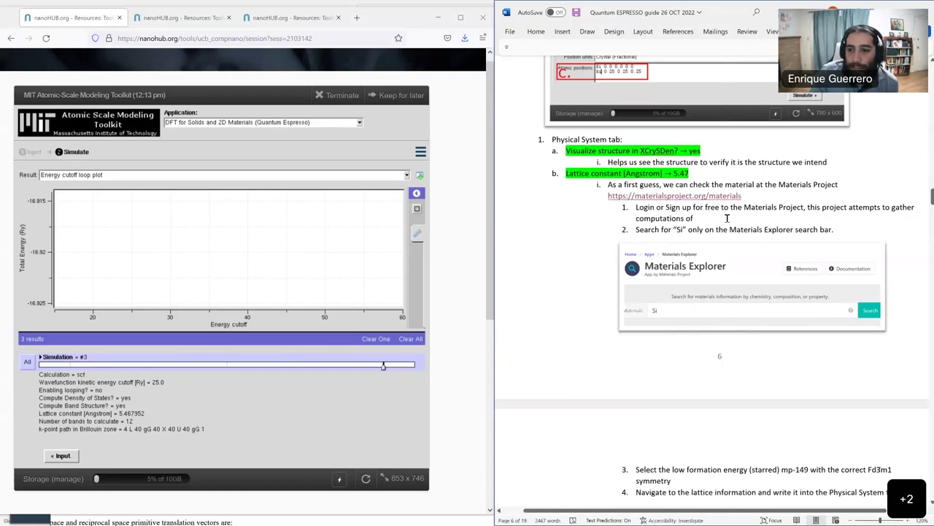
Highlight material id mp-149 and continue to the Crystal Structure and Atomic Positions steps
scroll(730, 209, "down", 2)
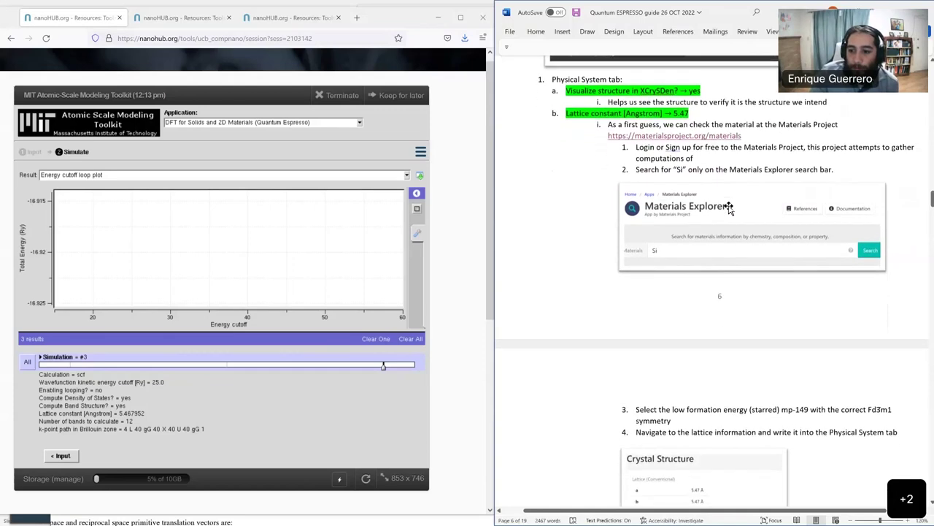
scroll(728, 209, "down", 3)
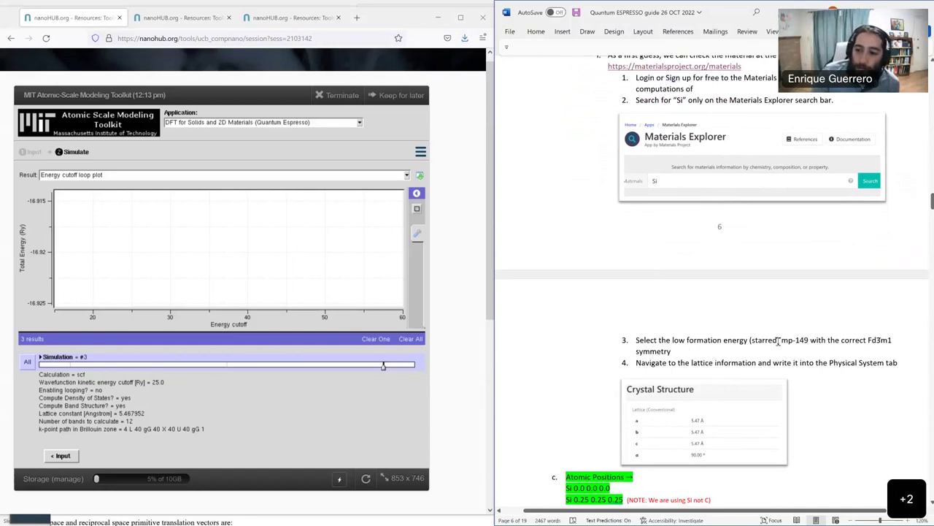
left_click_drag(779, 341, 812, 344)
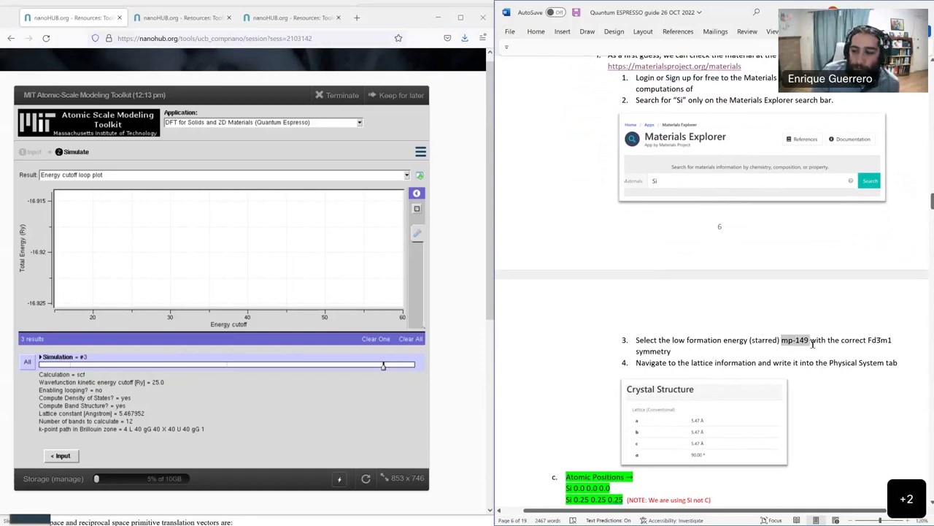
left_click(702, 344)
scroll(659, 364, "down", 3)
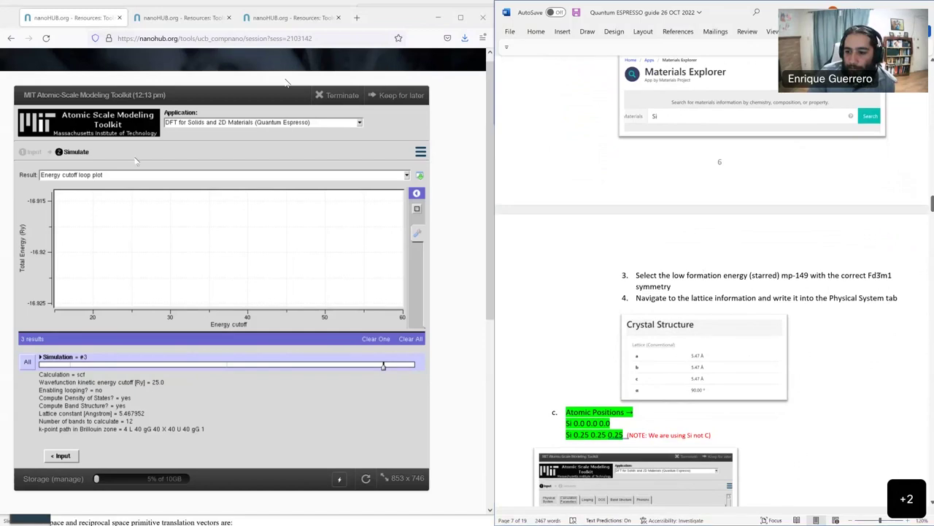
left_click(287, 82)
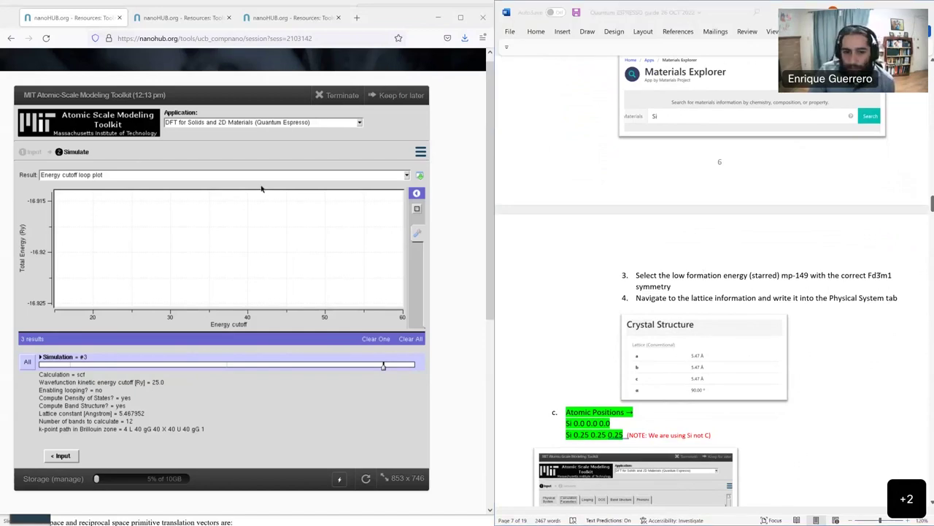
Toggle the Result dropdown between DOS Data and Density of States, ending on the DOS plot
left_click(316, 176)
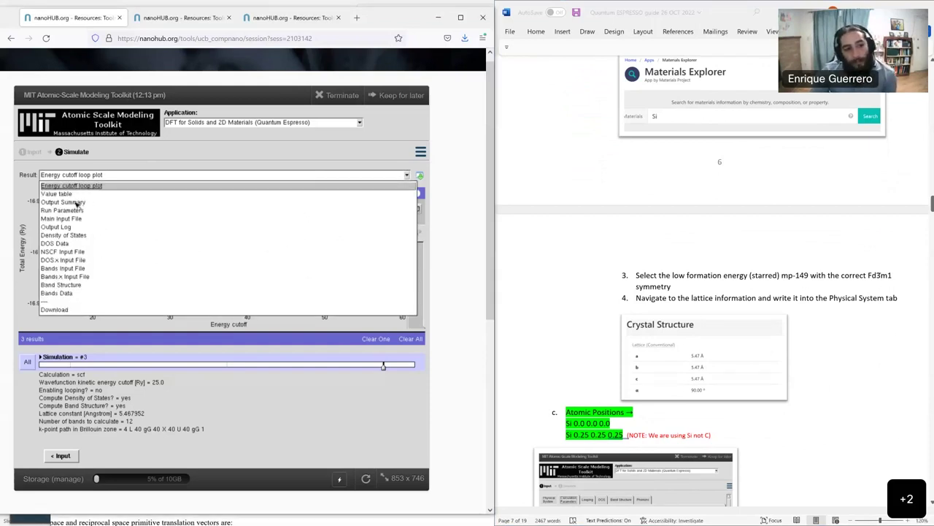
left_click(57, 243)
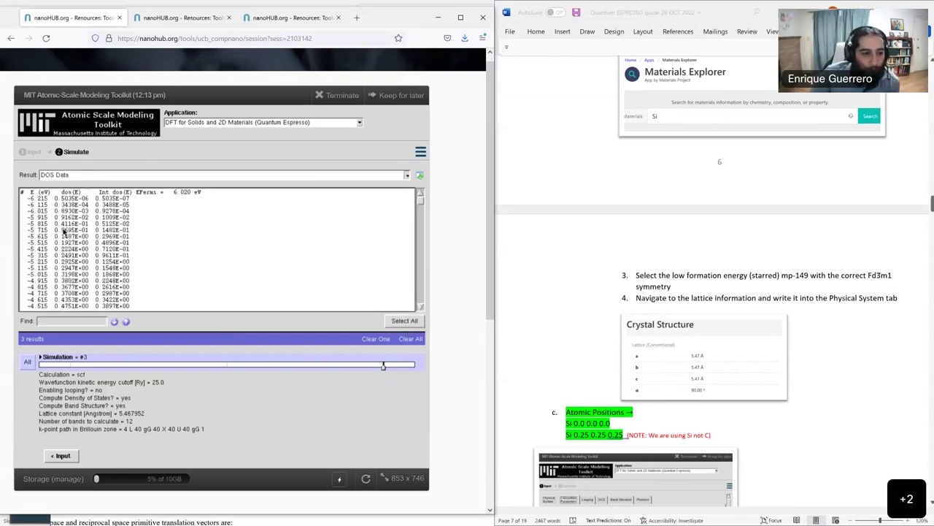
left_click(66, 175)
left_click(73, 239)
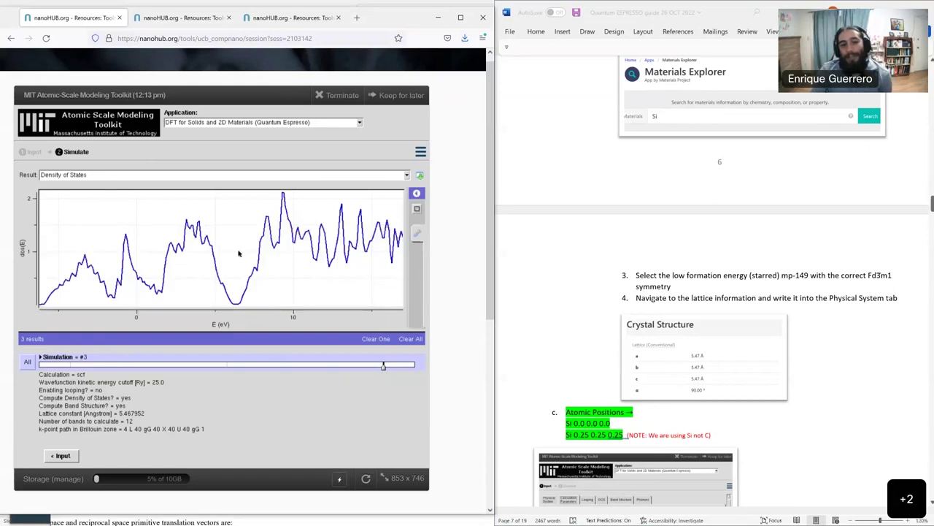
left_click(214, 176)
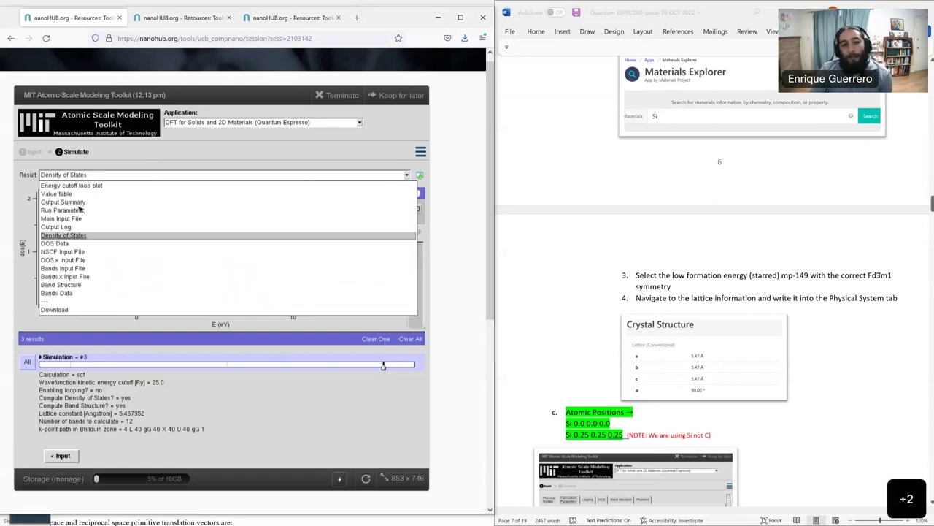
left_click(59, 243)
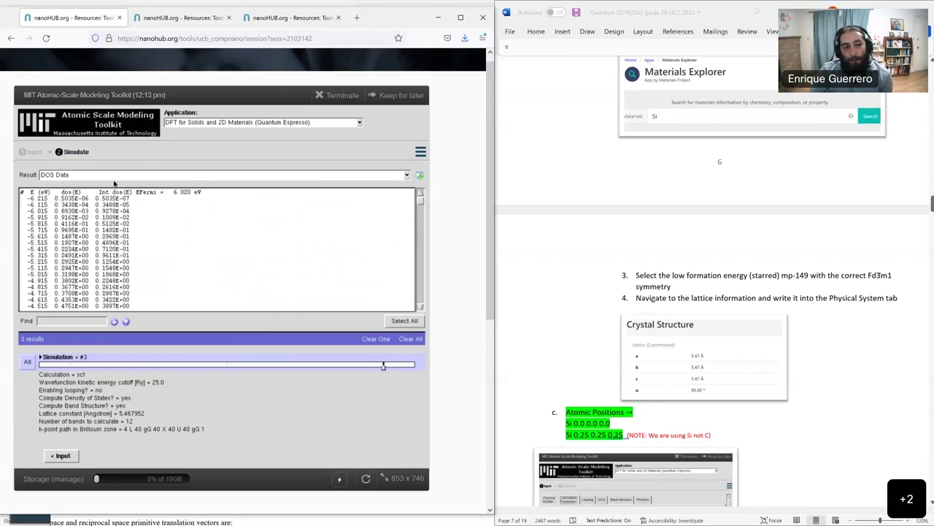
left_click(114, 177)
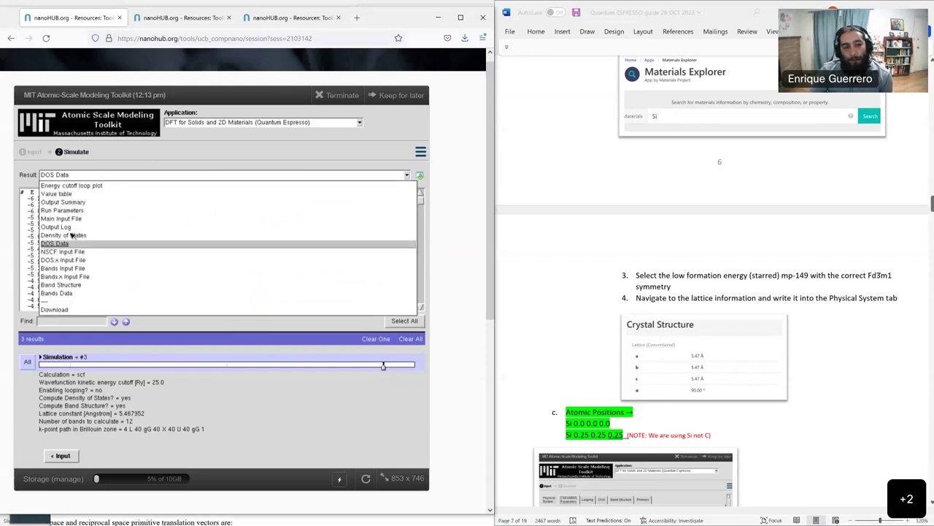
left_click(59, 237)
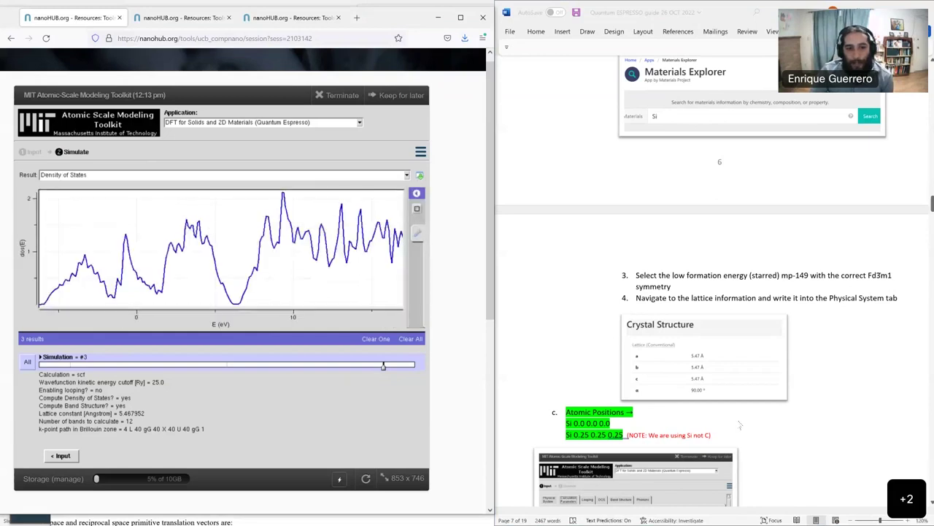
left_click(814, 470)
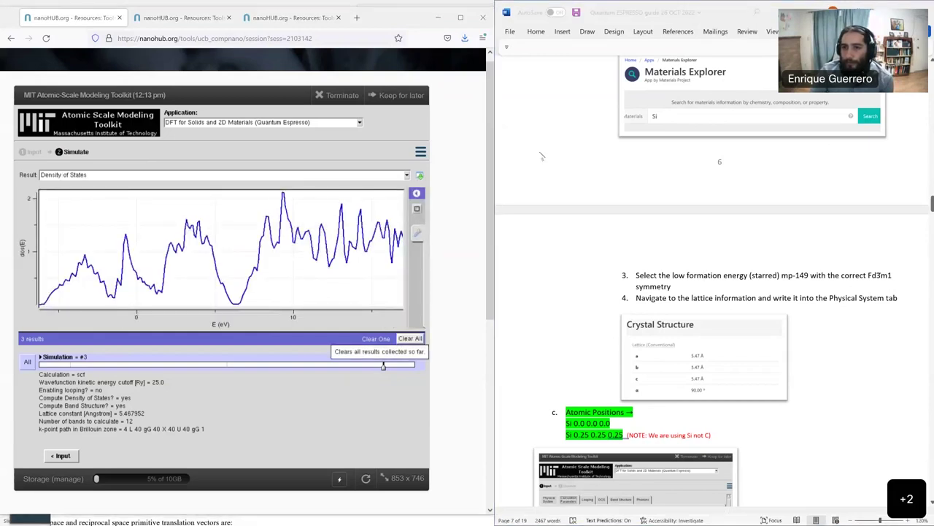
Scroll the guide past Calculation Parameters and the DOS figures to 5. Results' Band Structure notes
scroll(541, 156, "down", 5)
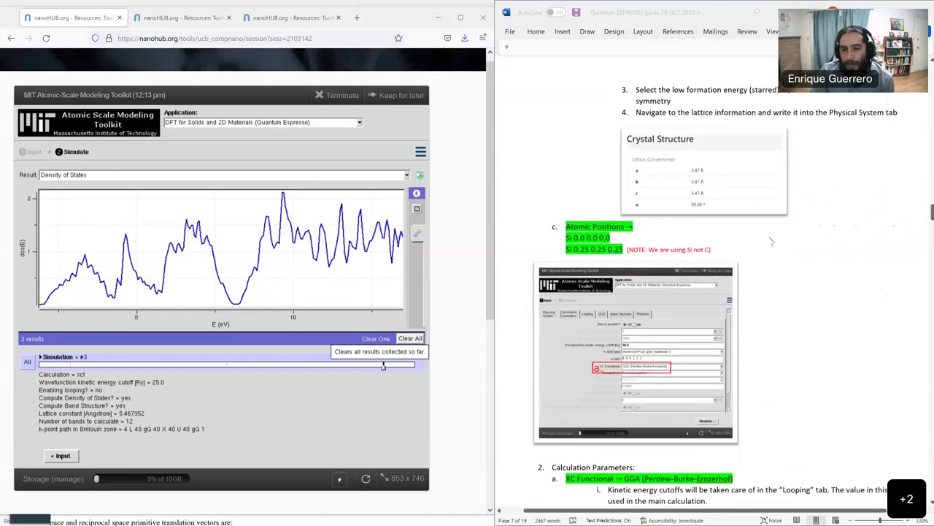
left_click_drag(931, 211, 917, 396)
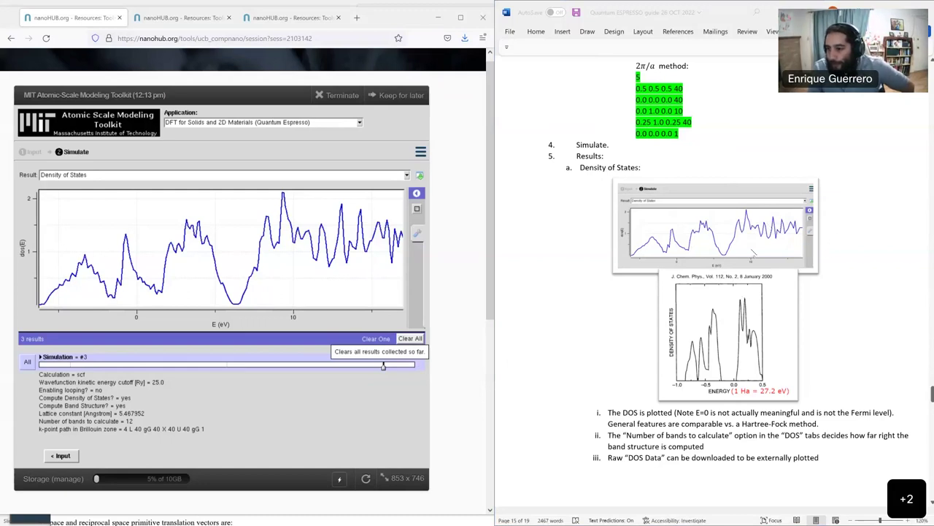
left_click(604, 289)
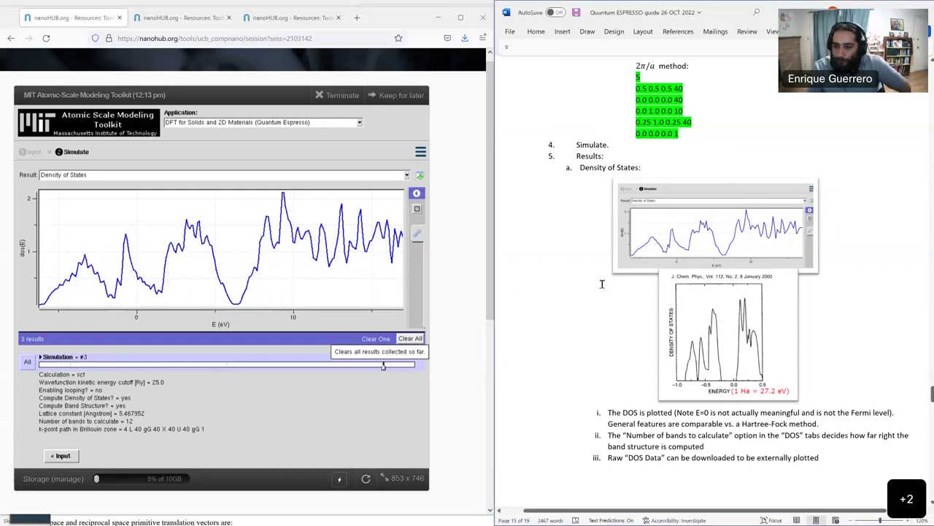
scroll(603, 283, "down", 2)
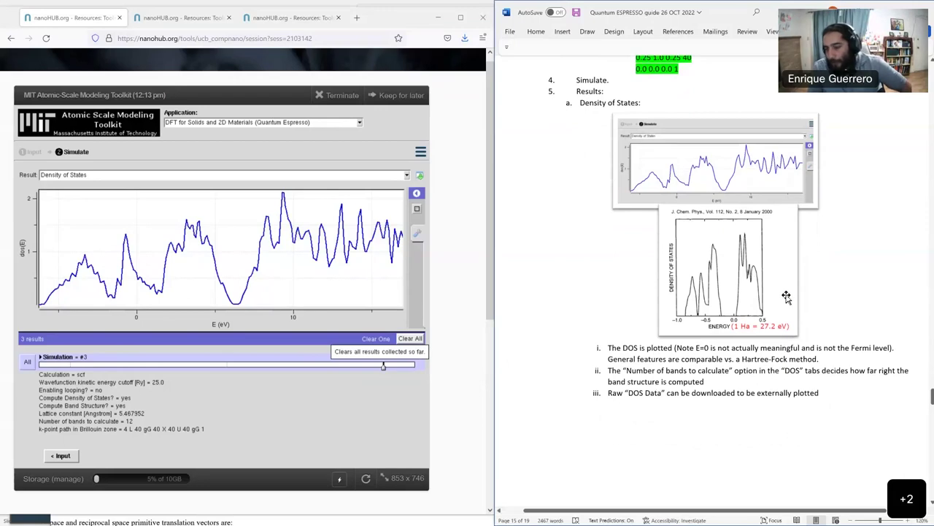
scroll(573, 355, "down", 1)
scroll(573, 355, "down", 10)
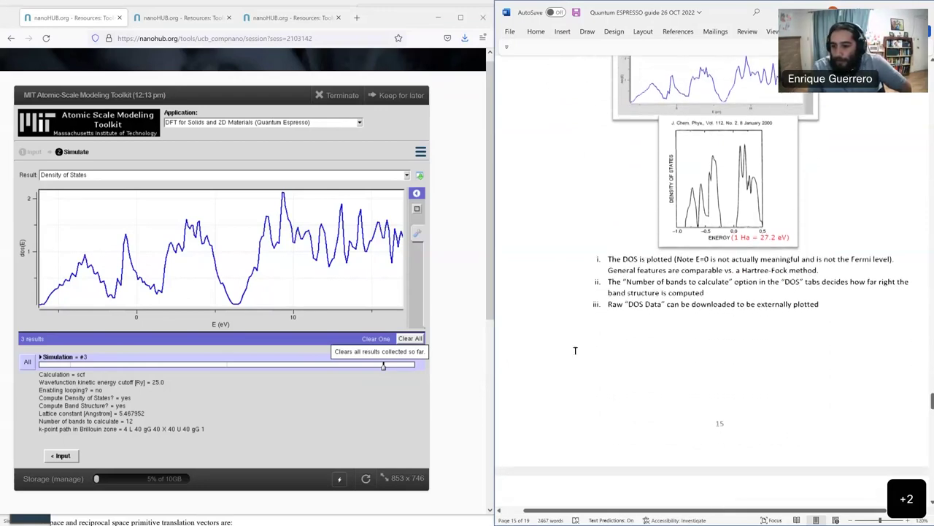
scroll(578, 342, "down", 5)
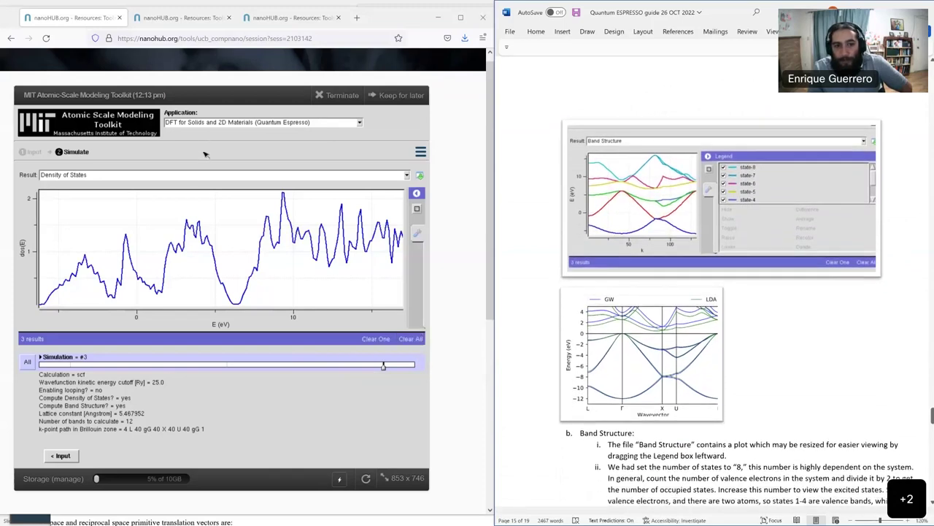
Display Simulation #3's Band Structure plot and pull its legend of band states out beside it
left_click(188, 175)
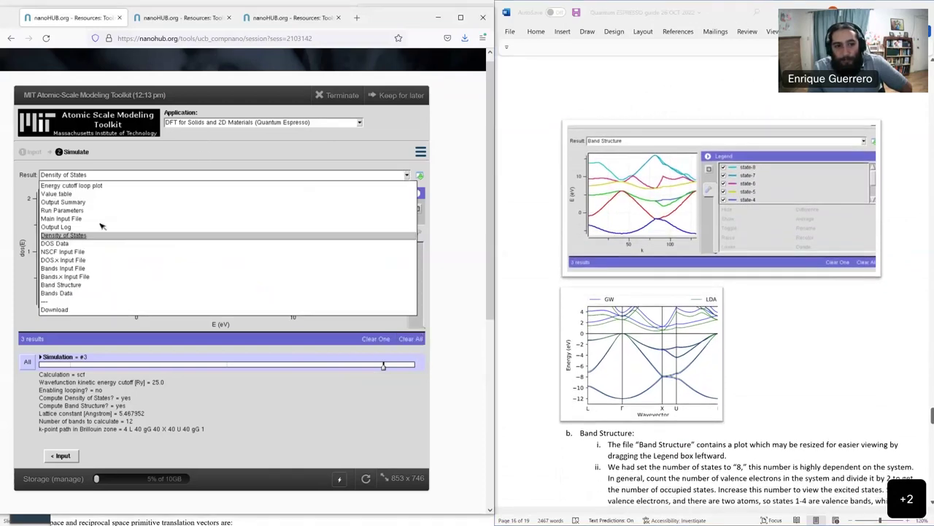
left_click(62, 285)
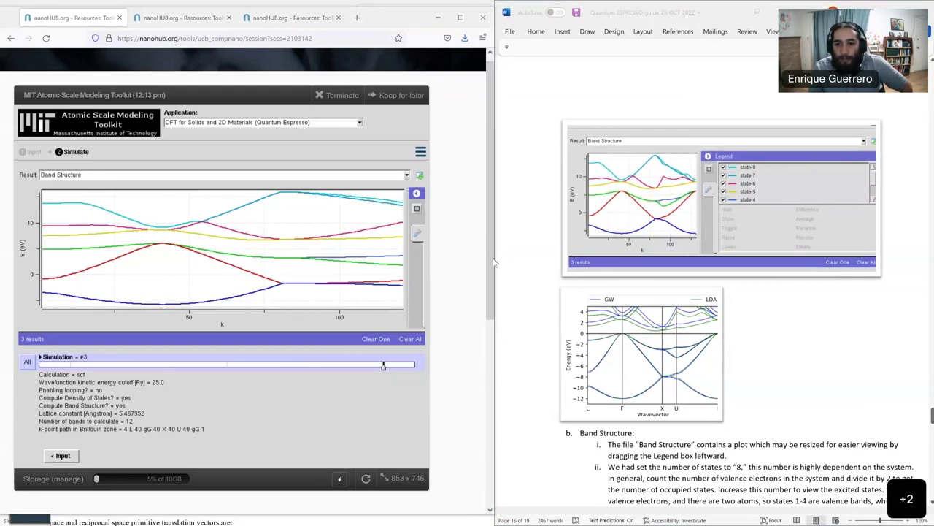
left_click_drag(385, 478, 321, 478)
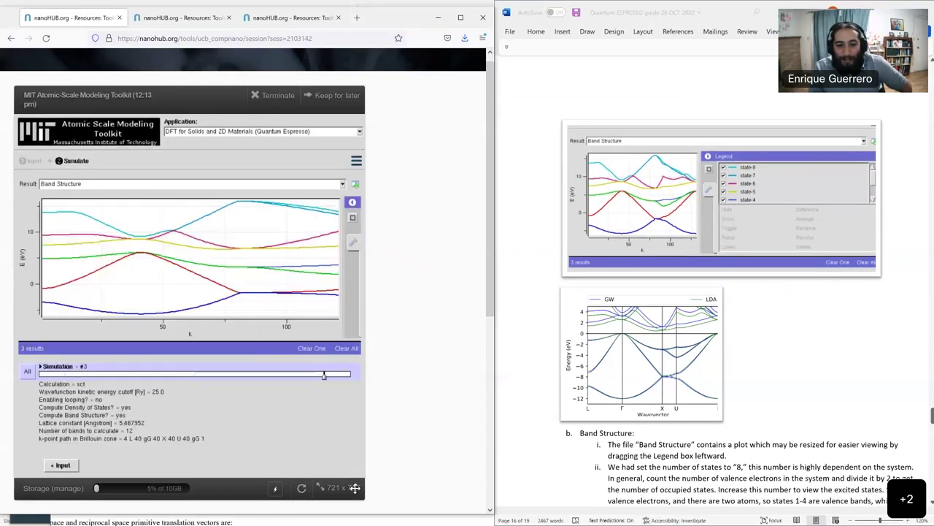
left_click_drag(354, 487, 418, 482)
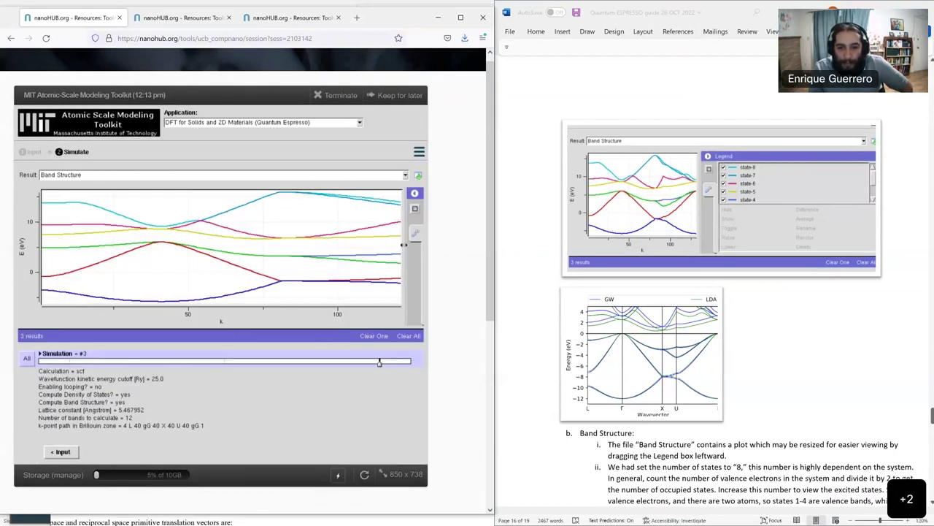
left_click_drag(404, 244, 154, 248)
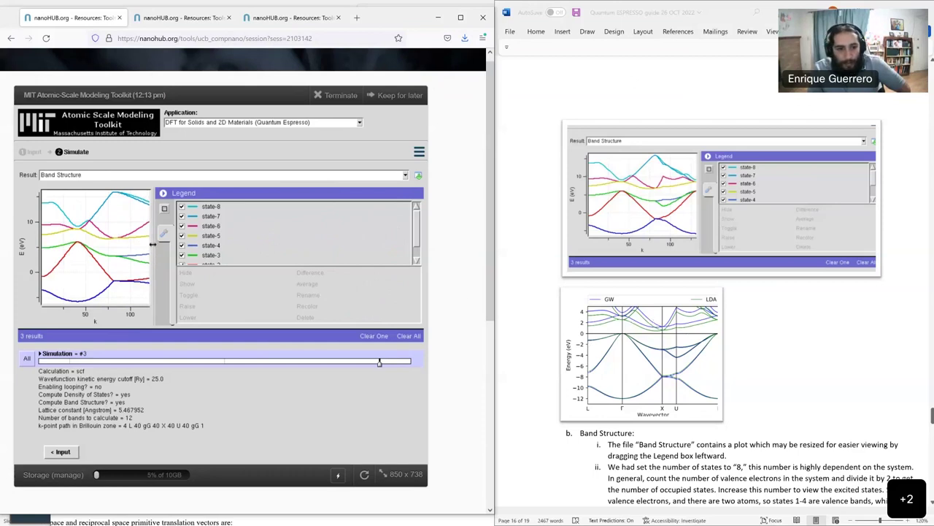
left_click_drag(152, 247, 192, 251)
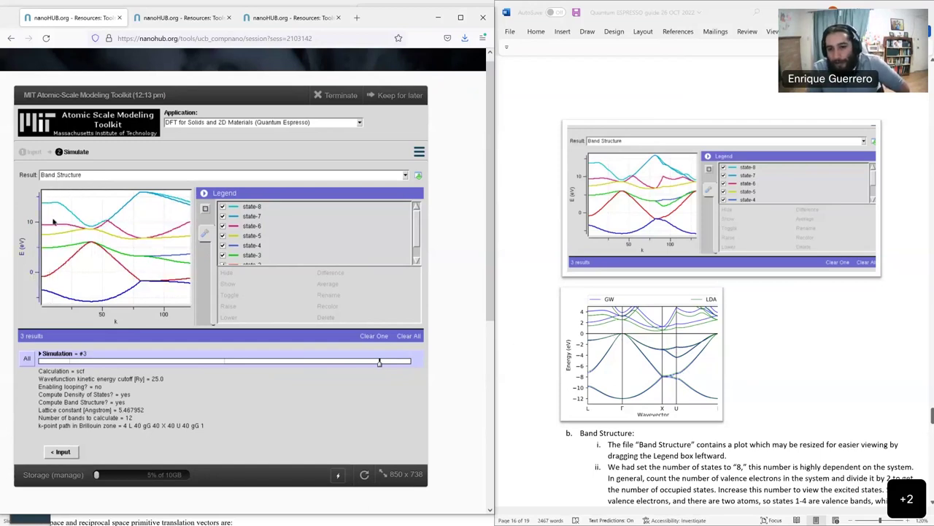
mouse_move(95, 245)
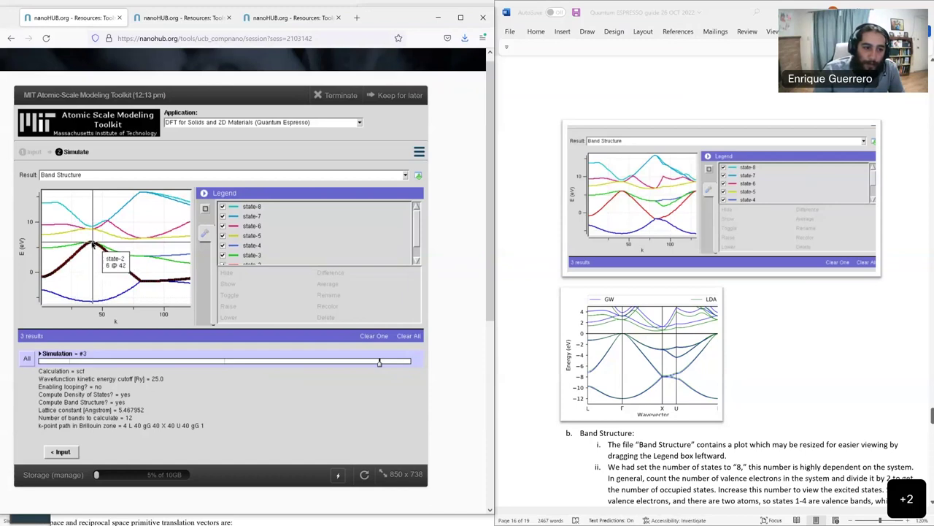
mouse_move(148, 239)
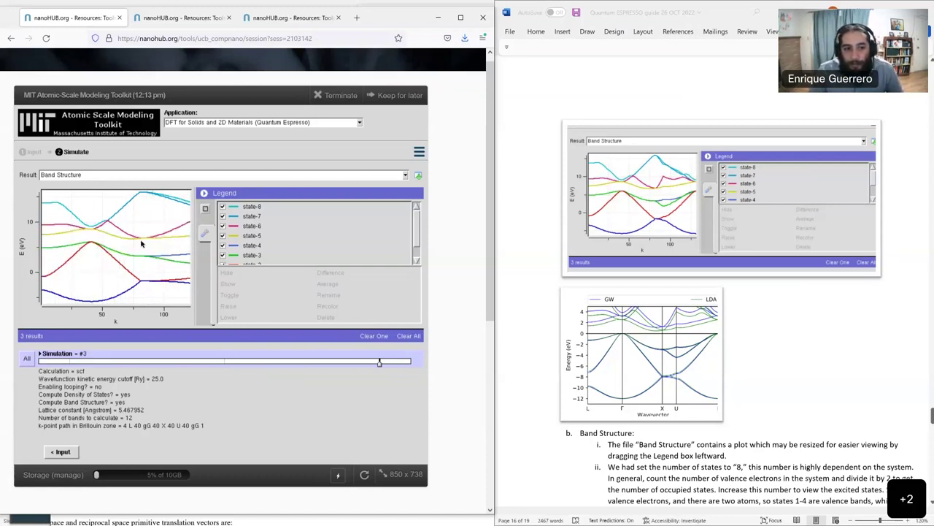
mouse_move(142, 259)
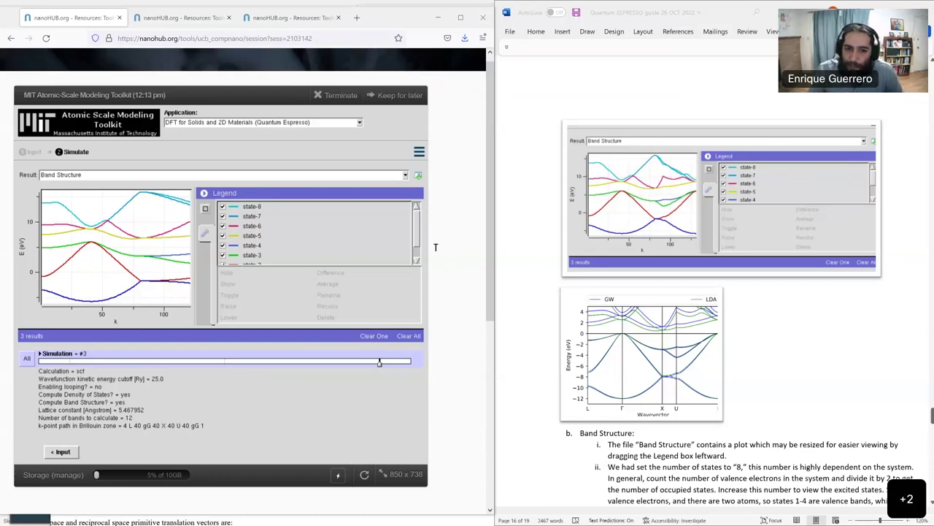
Scroll the guide down to section VII, Silicon Phonon Frequencies and Raman Intensities
scroll(622, 445, "down", 1)
scroll(620, 433, "down", 10)
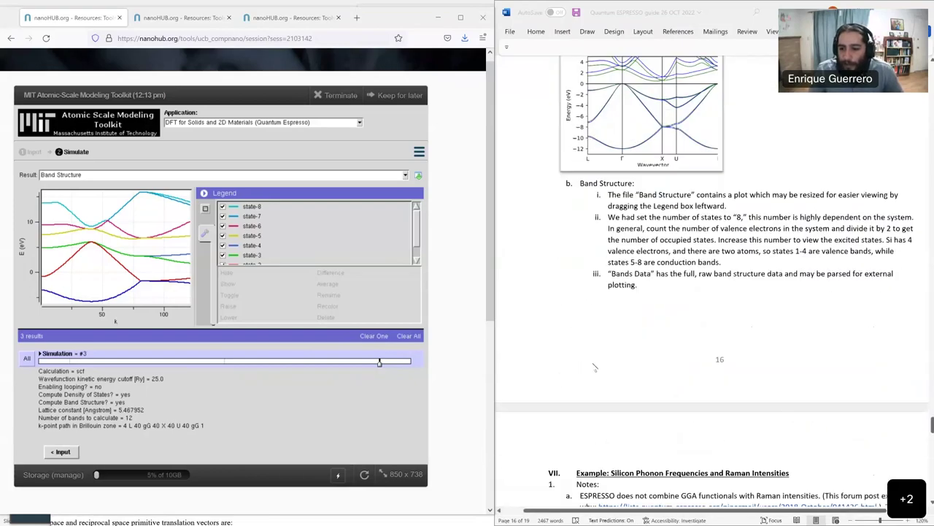
scroll(609, 322, "down", 2)
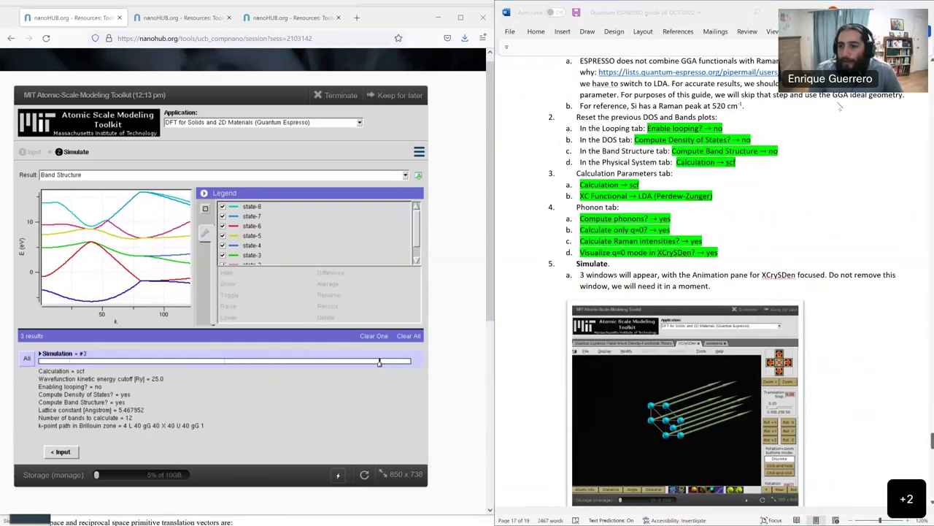
scroll(846, 153, "down", 1)
scroll(850, 183, "up", 1)
scroll(853, 204, "down", 1)
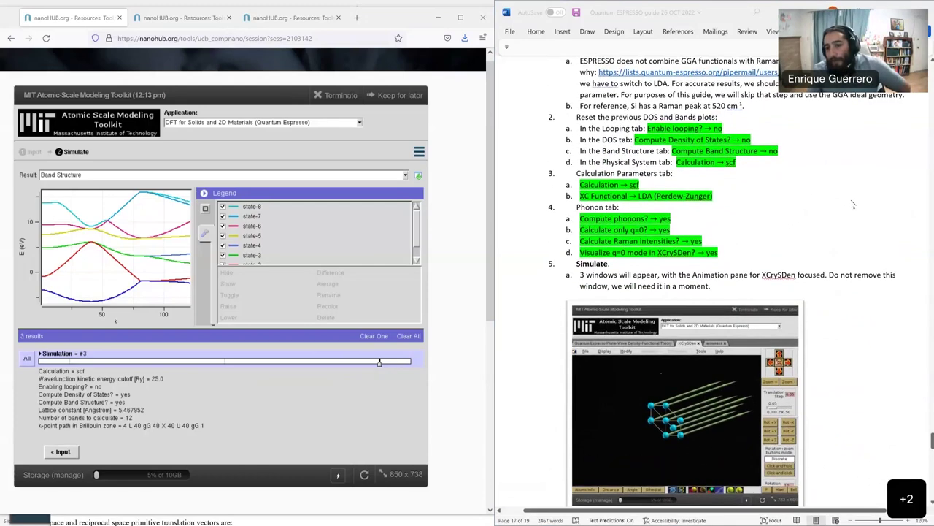
scroll(851, 204, "down", 3)
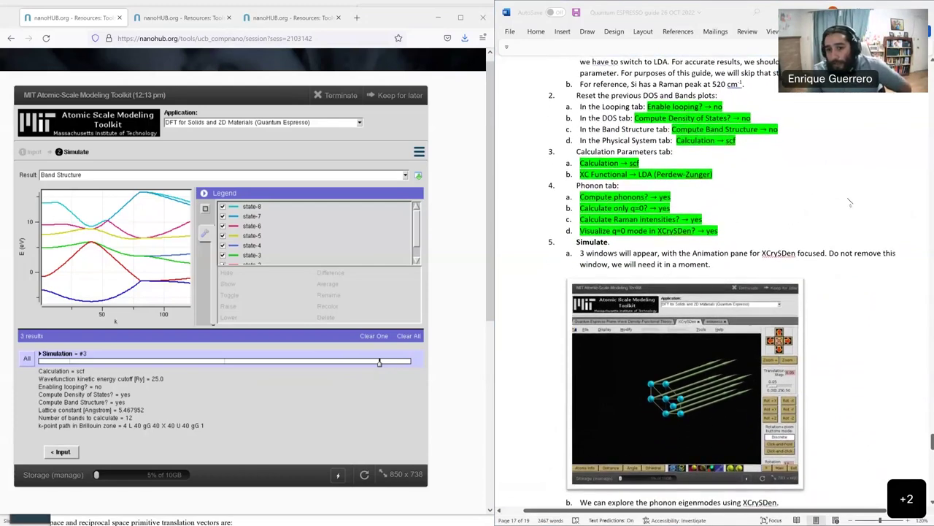
scroll(851, 202, "down", 3)
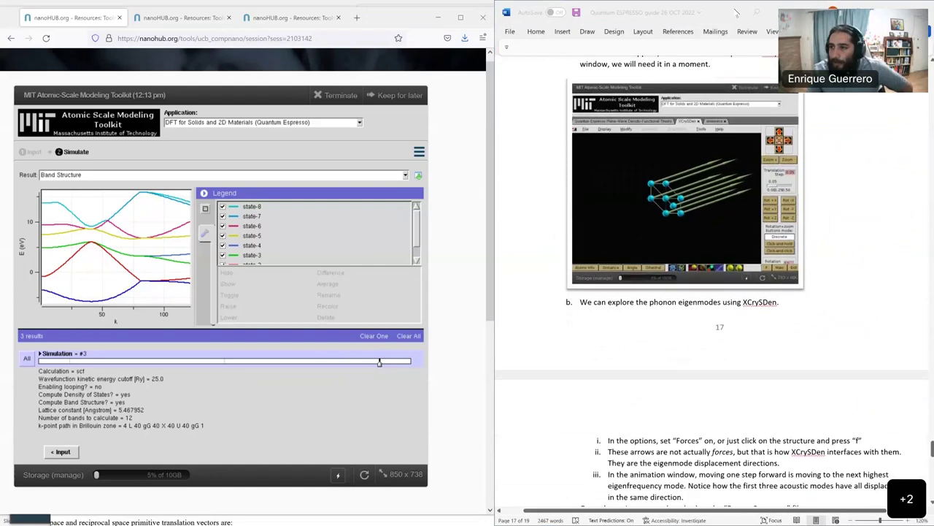
left_click(930, 394)
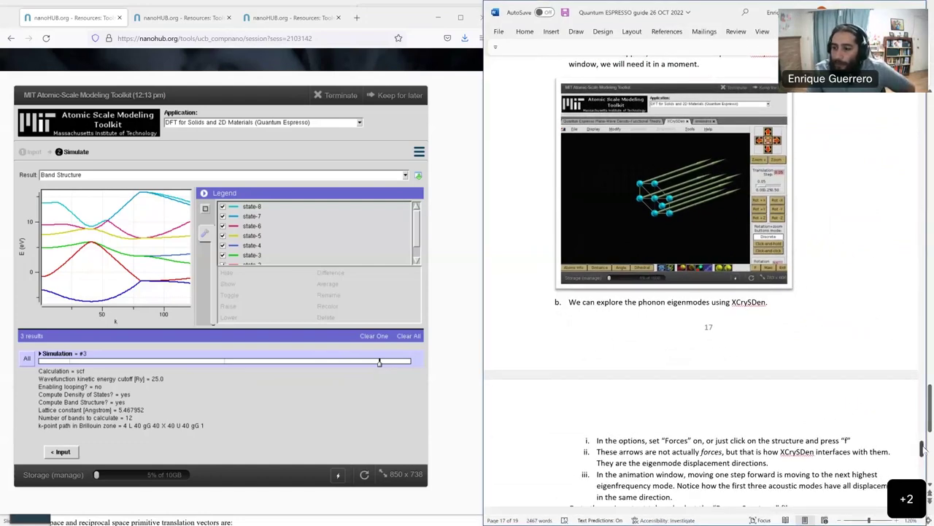
scroll(923, 453, "down", 10)
scroll(923, 466, "up", 5)
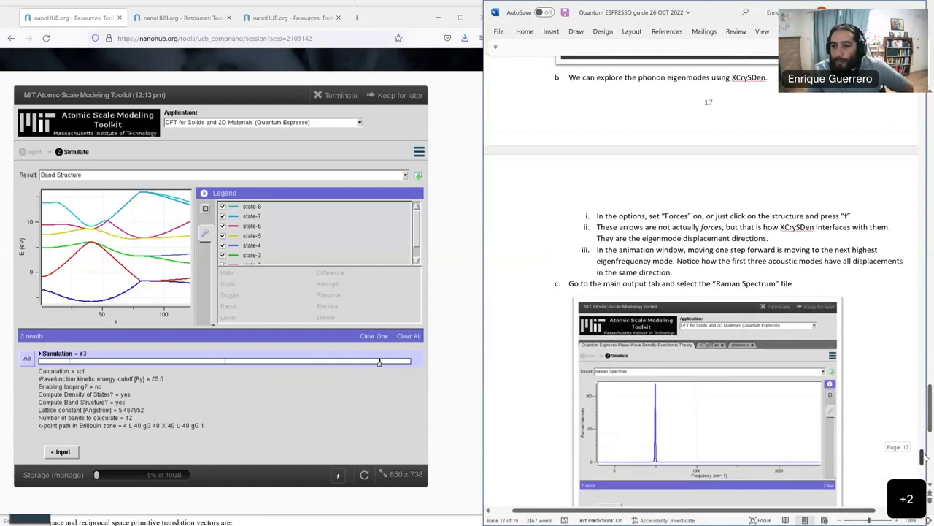
scroll(923, 460, "down", 2)
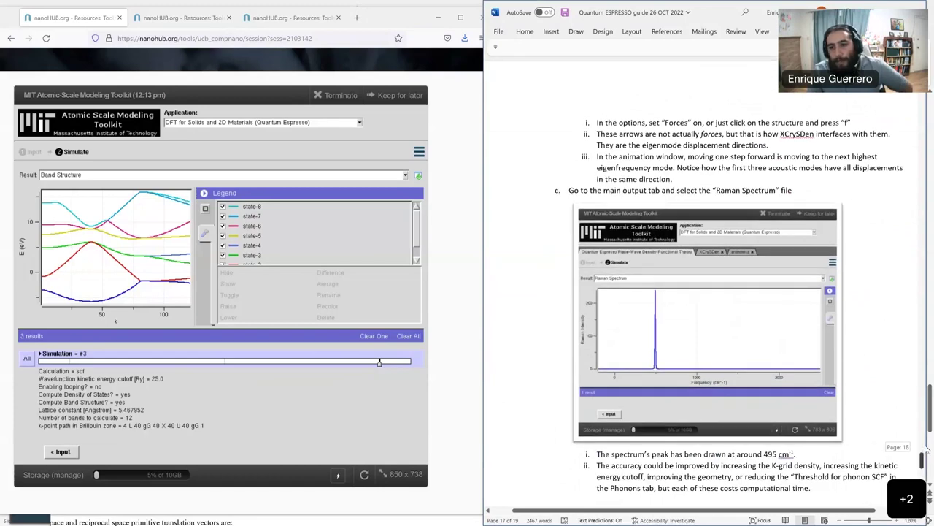
left_click_drag(926, 448, 927, 438)
Select the section VII heading and reach the page 17 Simulate and XCrySDen steps
left_click_drag(600, 189, 655, 190)
left_click(655, 190)
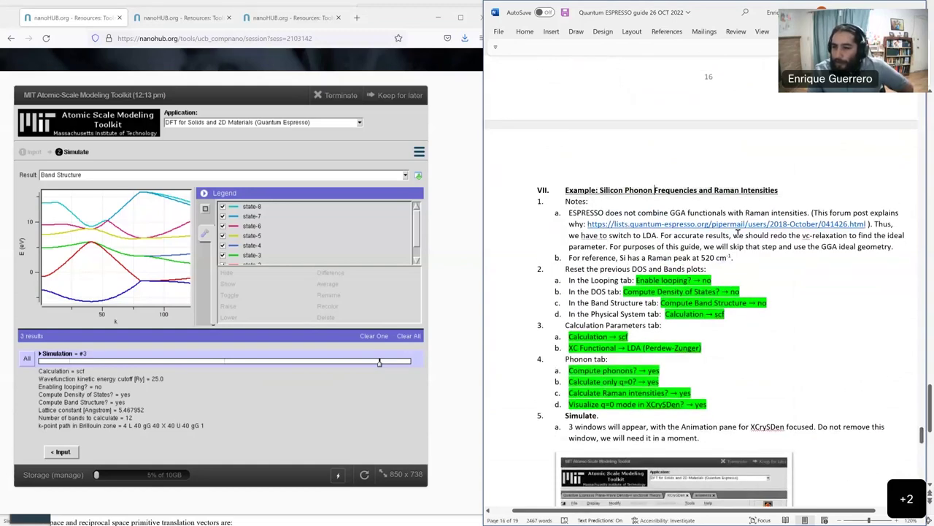
left_click_drag(922, 436, 923, 444)
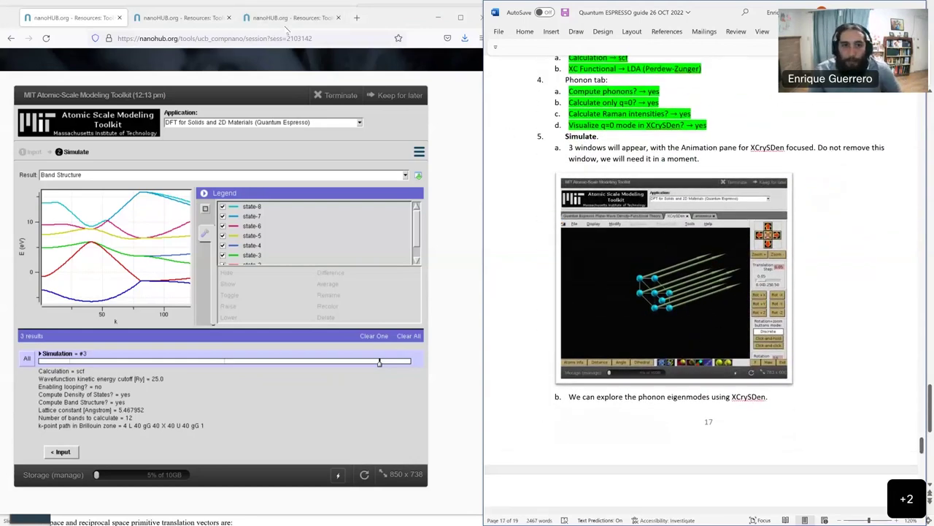
In the phonon session's XCrySDen viewer, turn on Display > Forces to show eigenmode displacement arrows
left_click(287, 19)
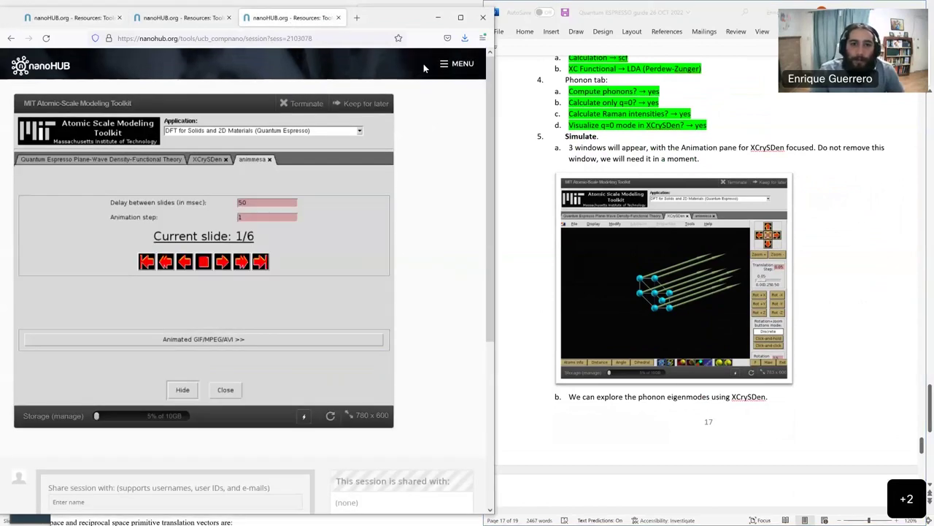
left_click(204, 159)
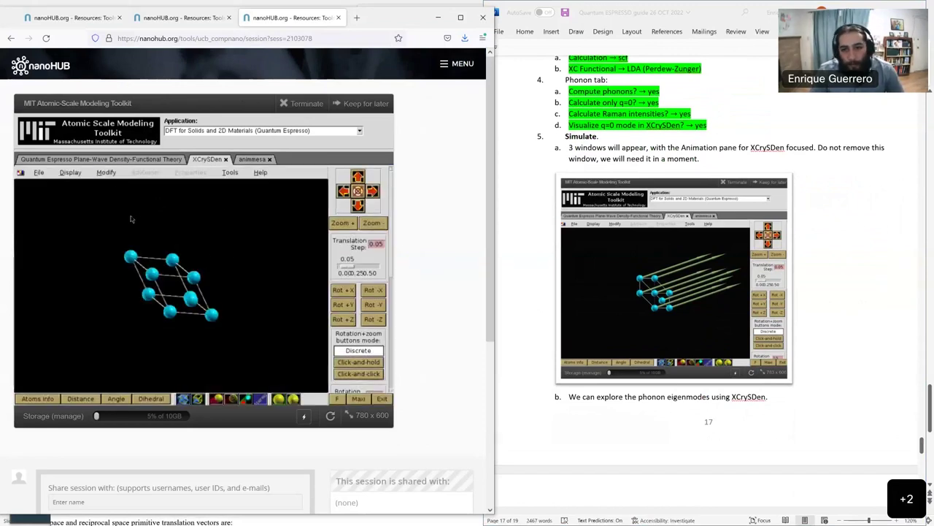
left_click(70, 173)
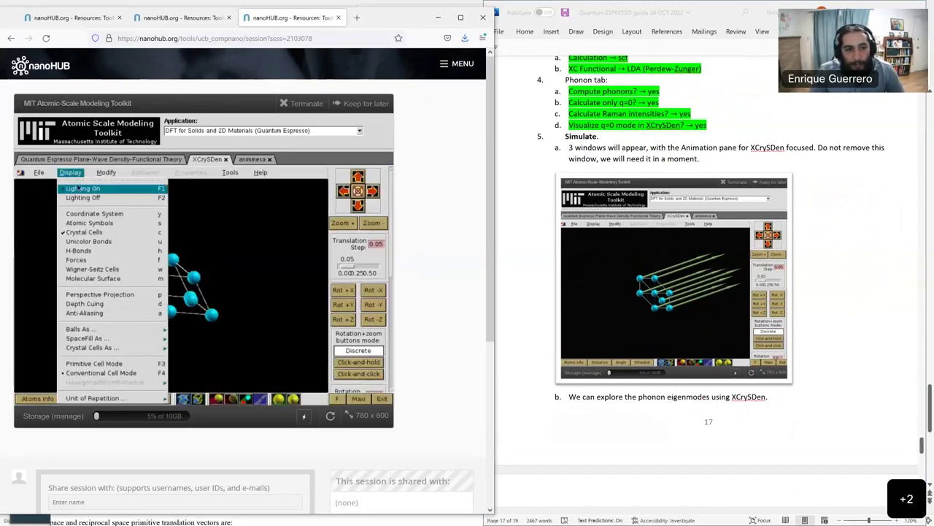
left_click(82, 261)
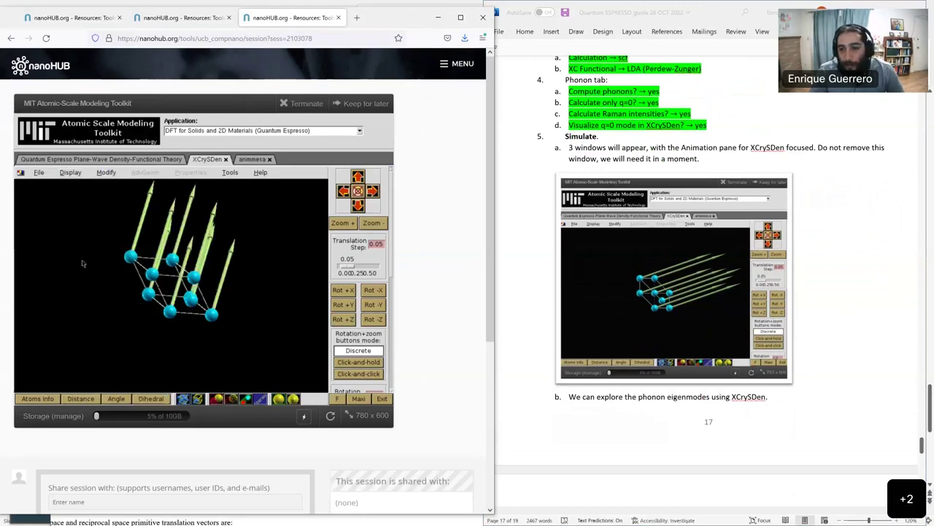
Alternate between the animmesa and XCrySDen tabs to advance the mode animation to slide 4/6
left_click(255, 159)
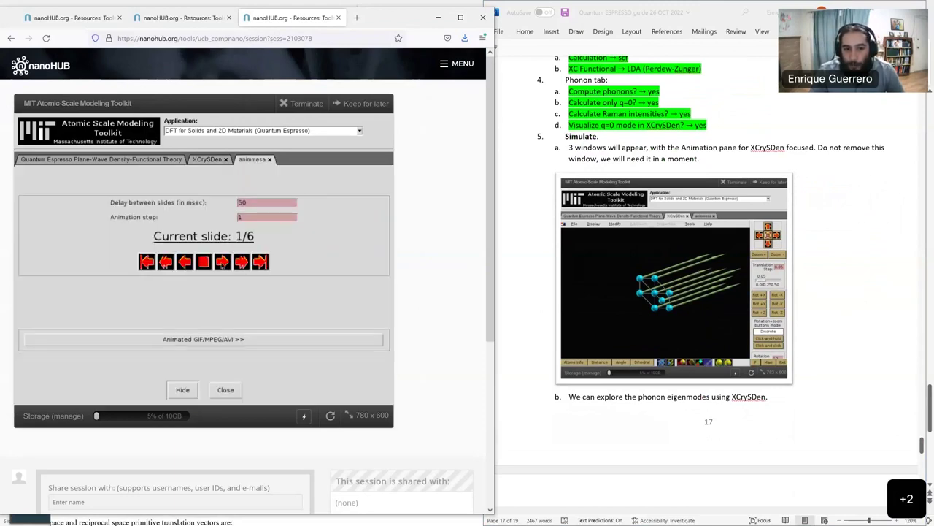
left_click(206, 160)
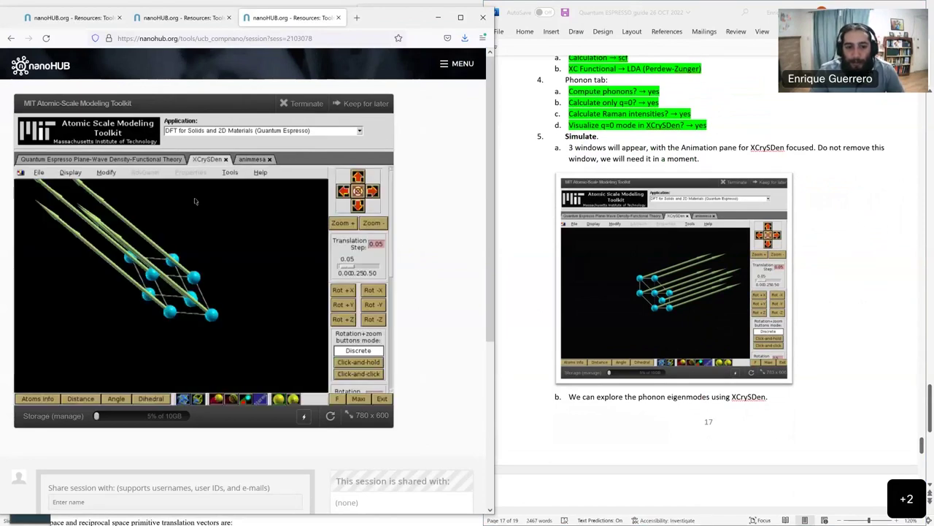
left_click(255, 160)
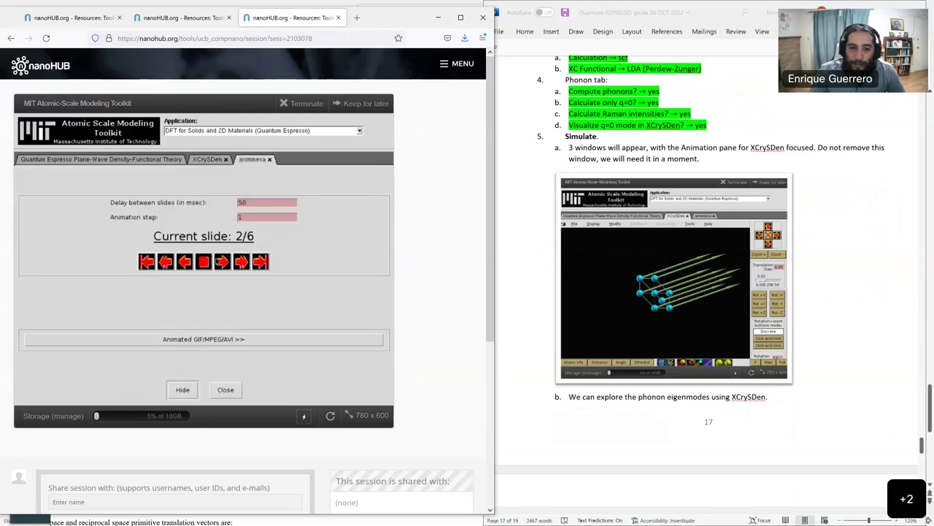
left_click(204, 162)
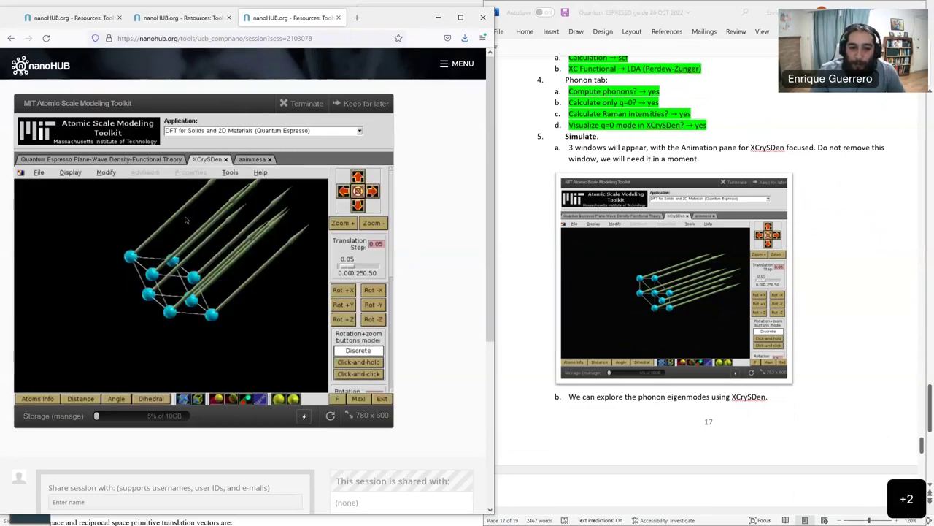
left_click(254, 161)
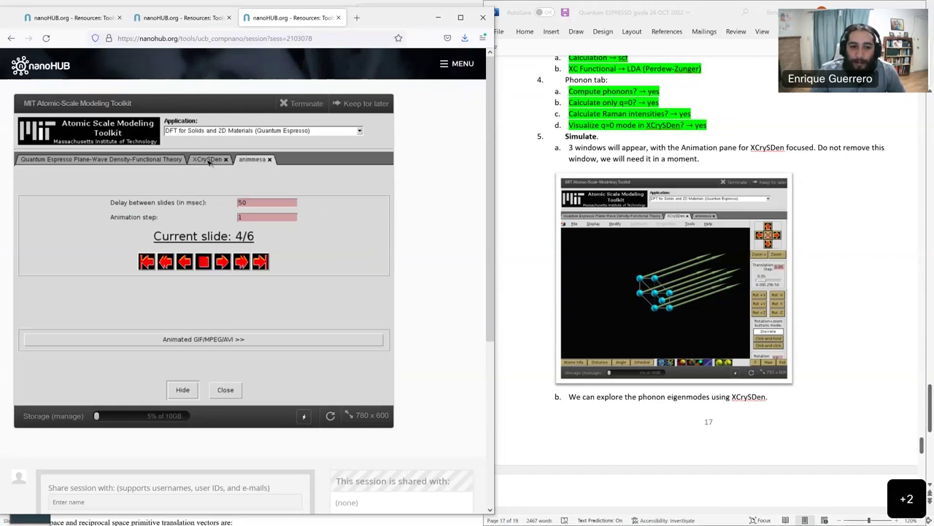
left_click(208, 160)
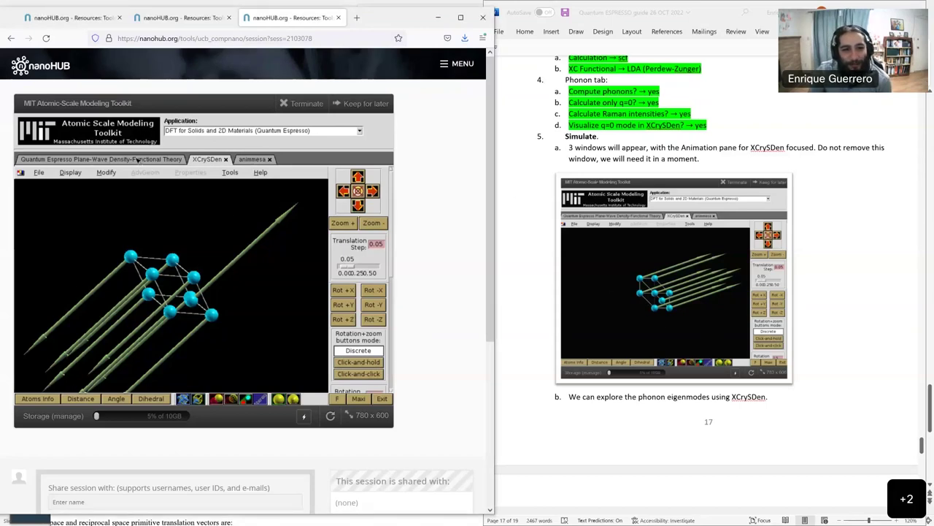
Review the phonon run's Phonons input and Output Summary, then return to the band-structure session
left_click(109, 159)
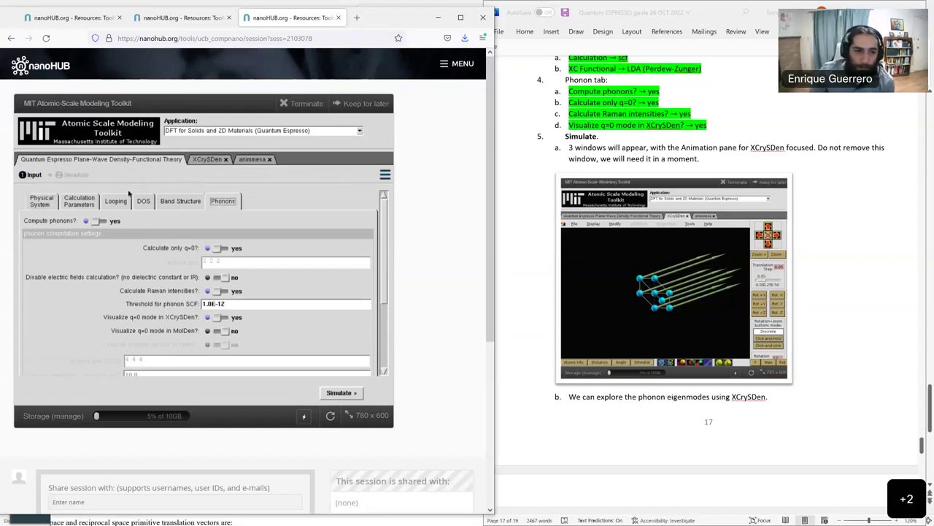
left_click(73, 175)
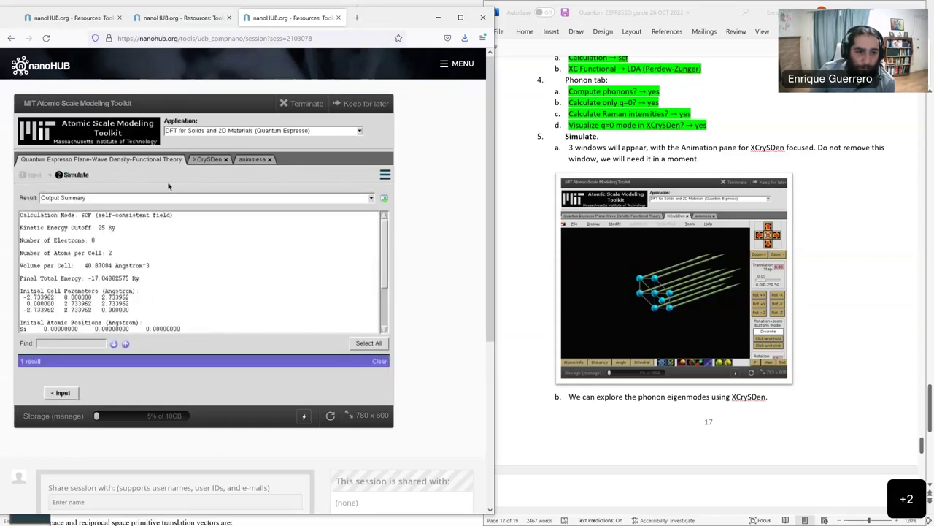
left_click(252, 159)
left_click(207, 160)
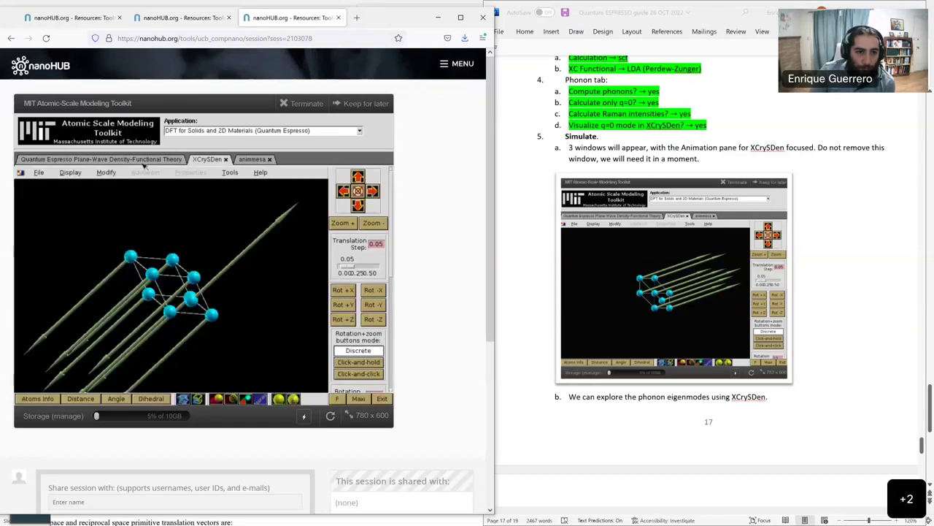
left_click(140, 159)
key("ctrl+1")
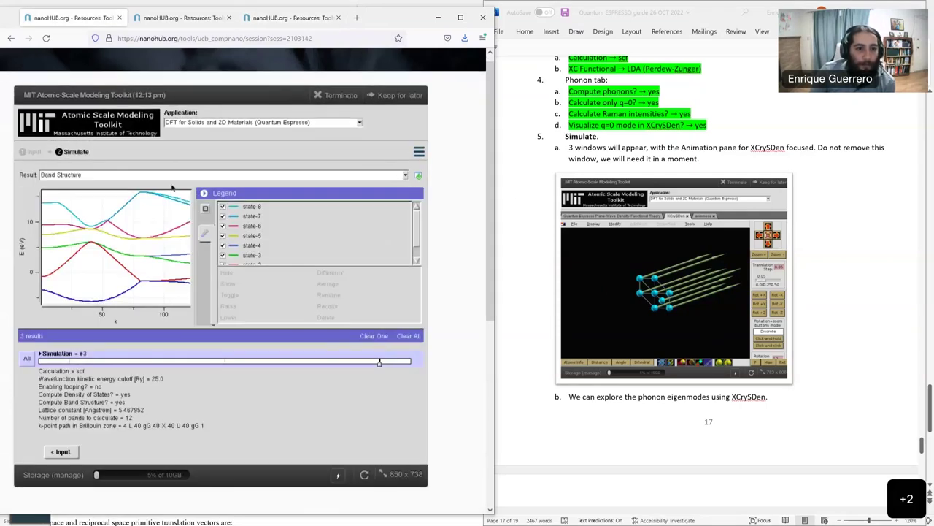
left_click(150, 178)
left_click(153, 180)
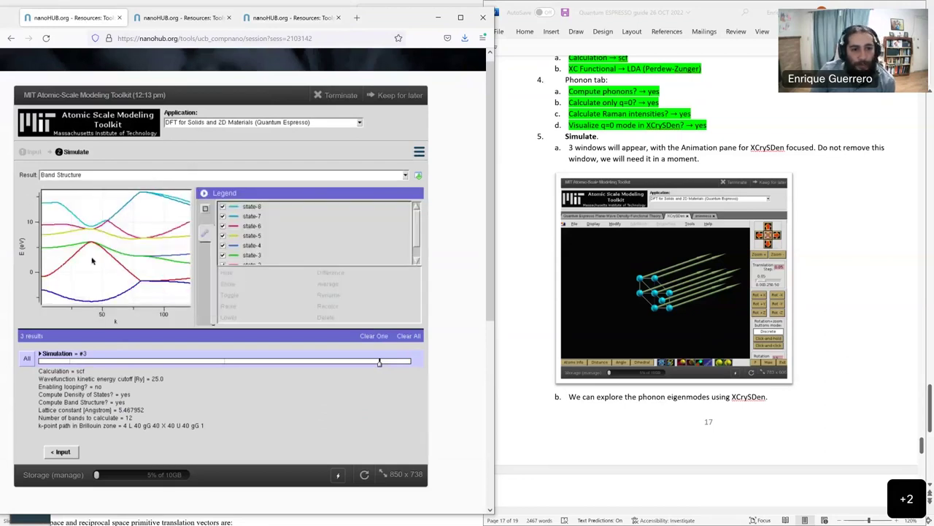
mouse_move(92, 246)
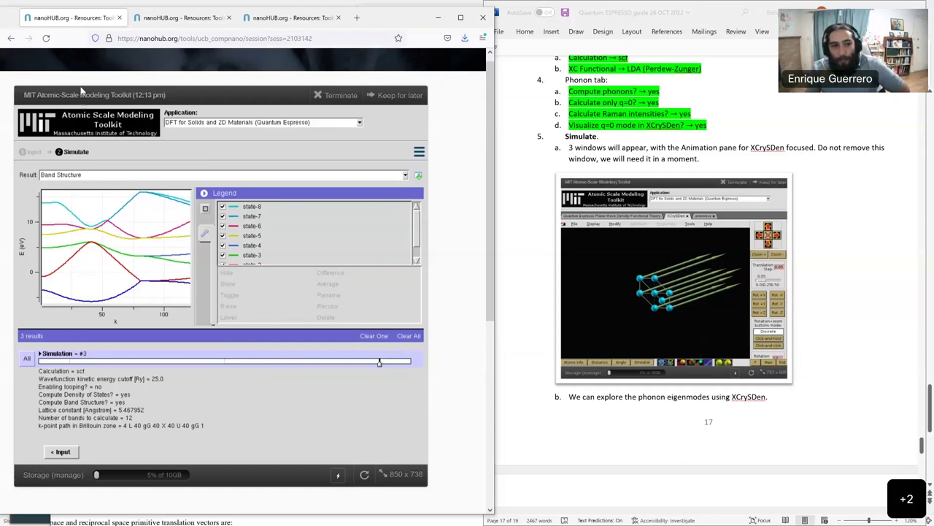
Check the DOS and band-structure settings, then show Calculation Parameters (25.0 Ry cutoff, 4 4 4 1 1 1 k-grid)
left_click(32, 151)
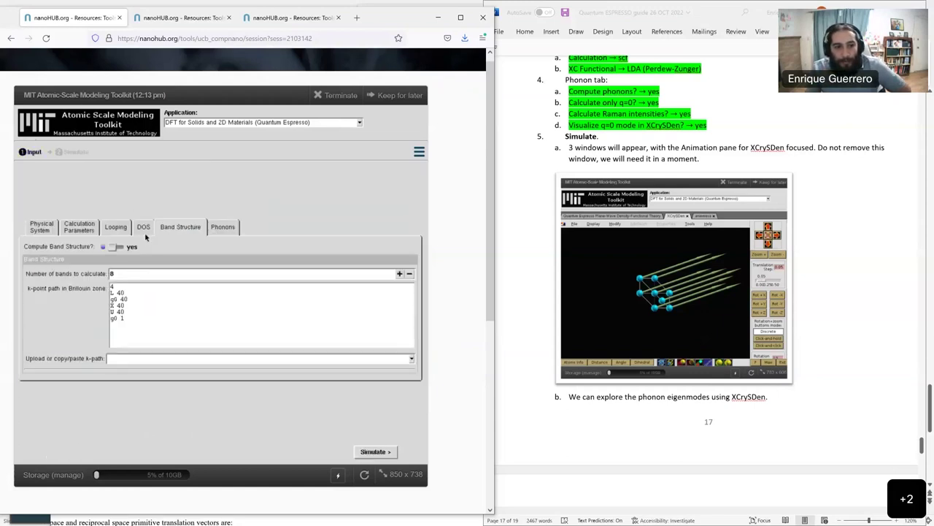
left_click(144, 229)
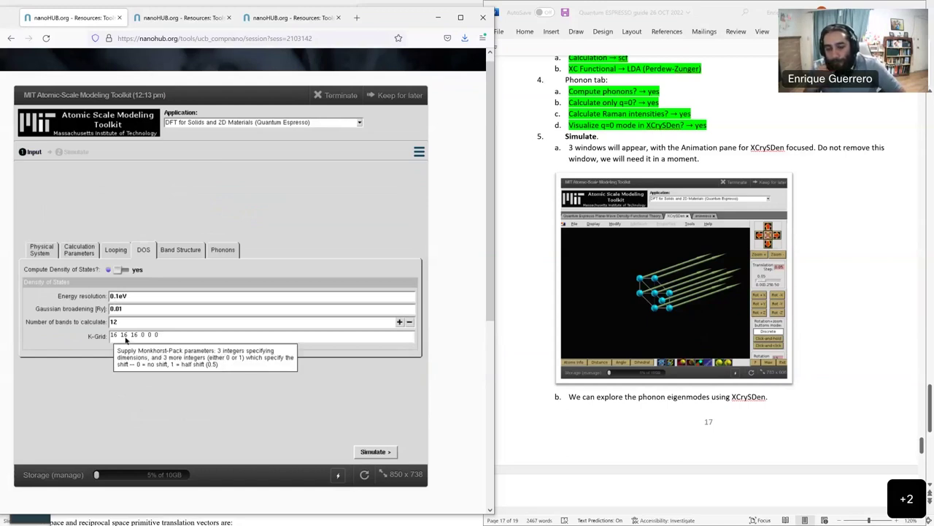
left_click(175, 250)
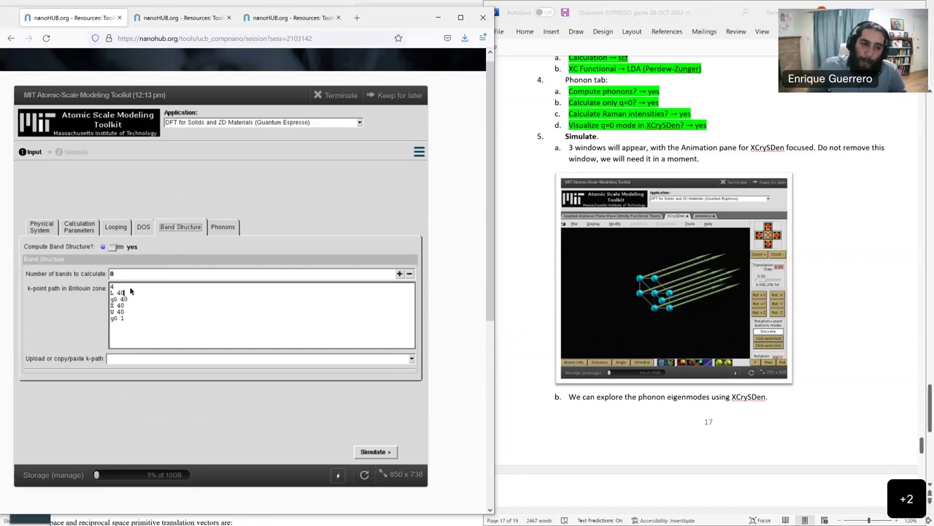
left_click(76, 230)
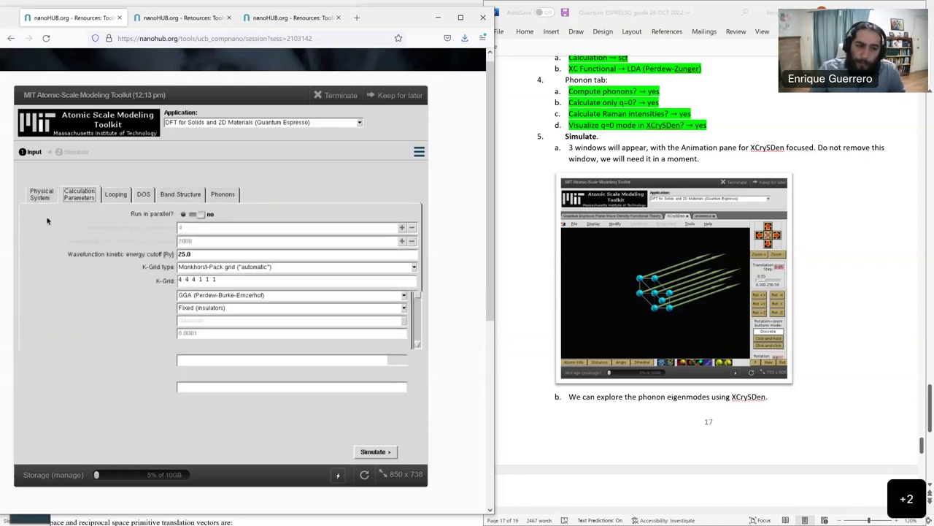
left_click(196, 281)
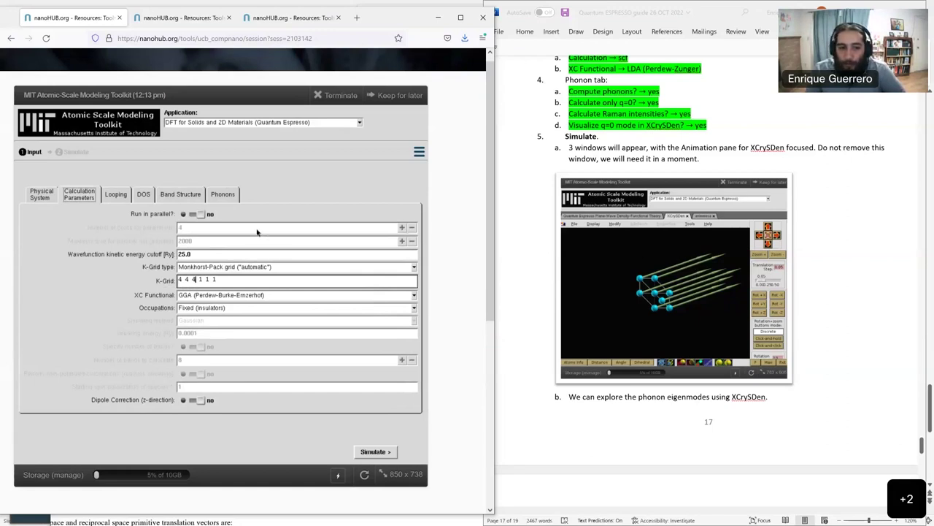
double_click(187, 254)
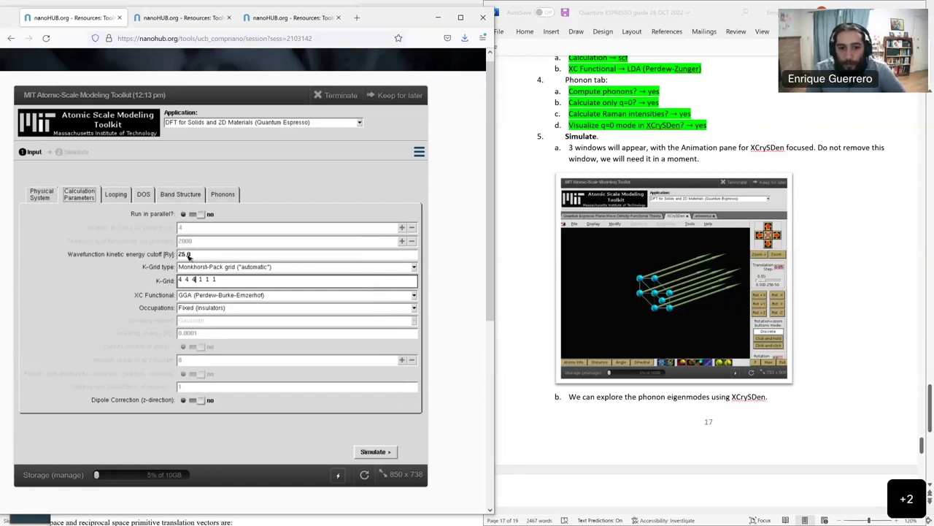
key("BackSpace")
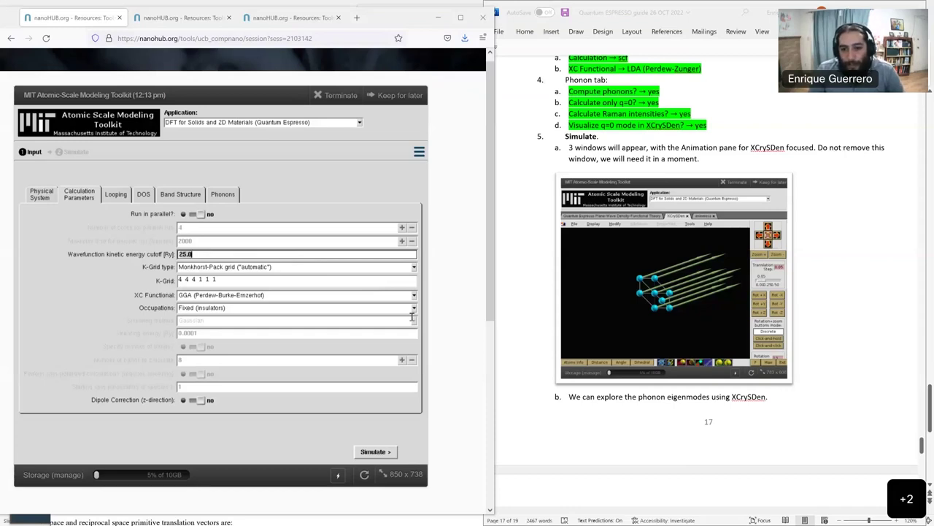
Scroll the Word guide to the page-16 band-structure figures, then return to the toolkit browser
left_click(577, 447)
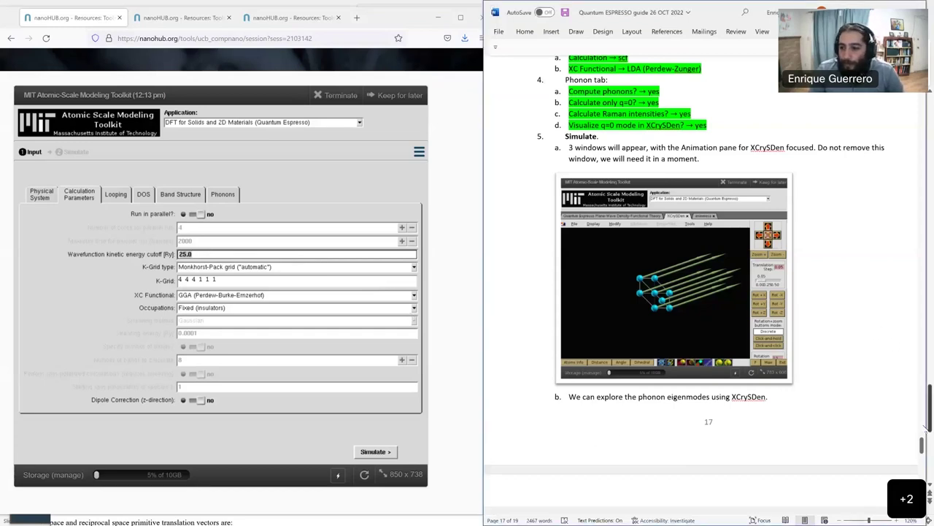
left_click_drag(922, 445, 920, 413)
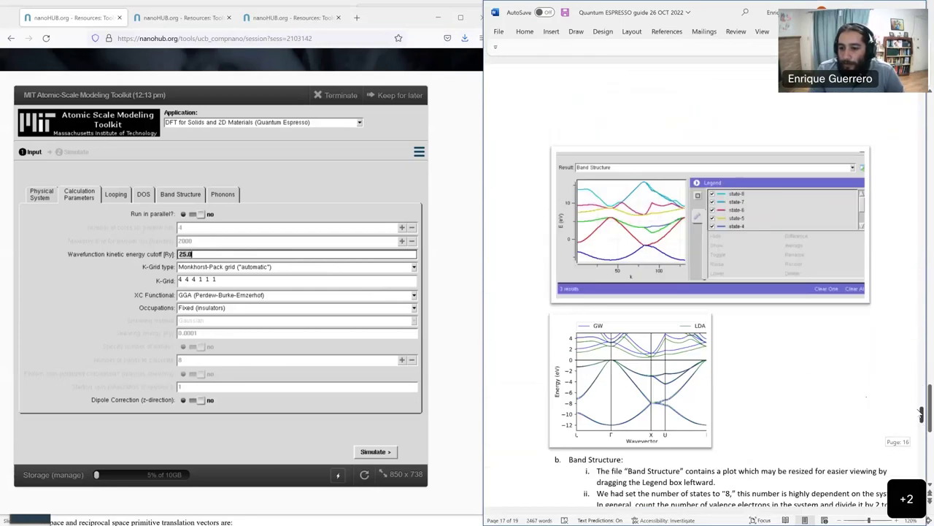
scroll(714, 144, "up", 2)
scroll(714, 144, "down", 2)
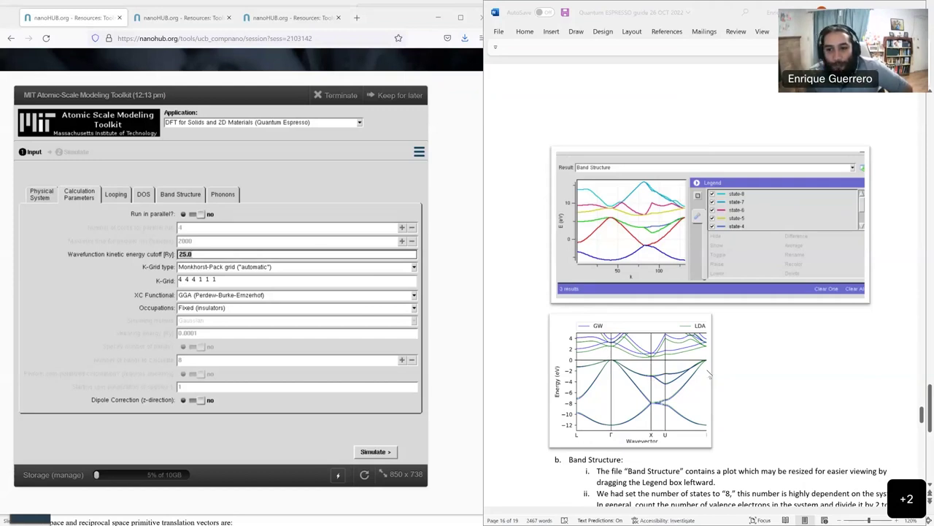
left_click(254, 188)
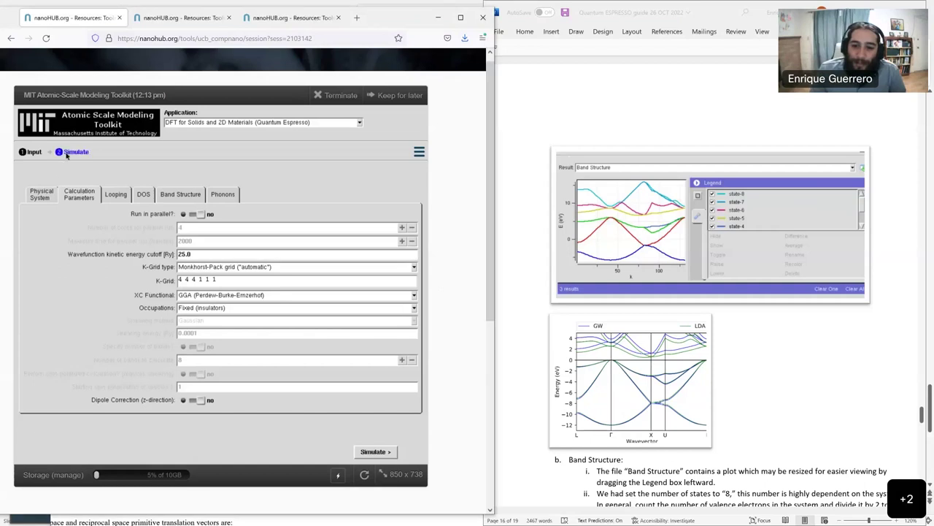
Show Simulation #3's band-structure results and make the toolkit window slightly smaller
left_click(70, 154)
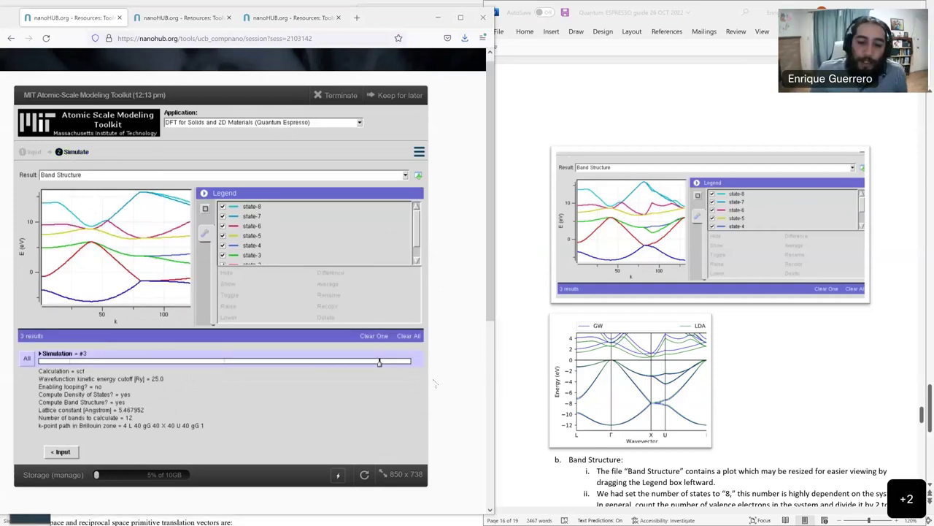
mouse_move(395, 474)
left_mouse_down()
mouse_move(384, 468)
mouse_move(400, 463)
left_mouse_up()
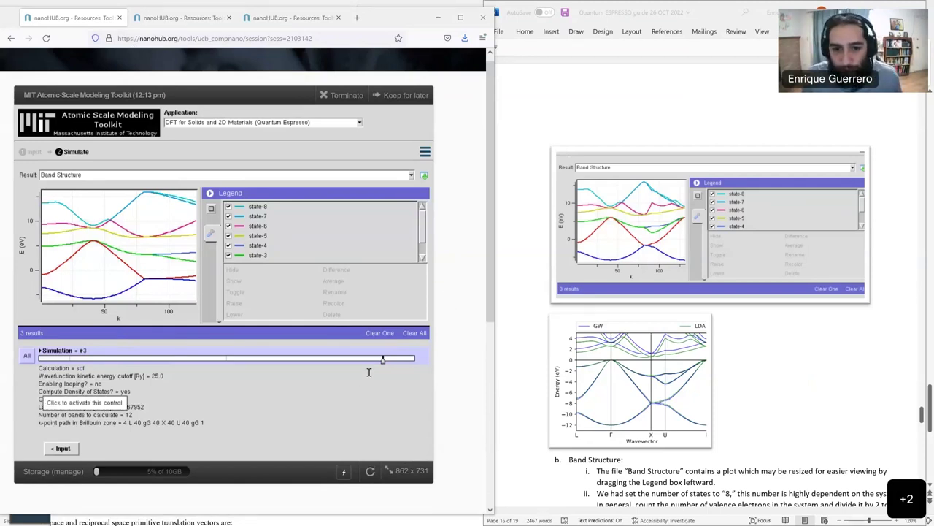
left_click_drag(922, 412, 921, 150)
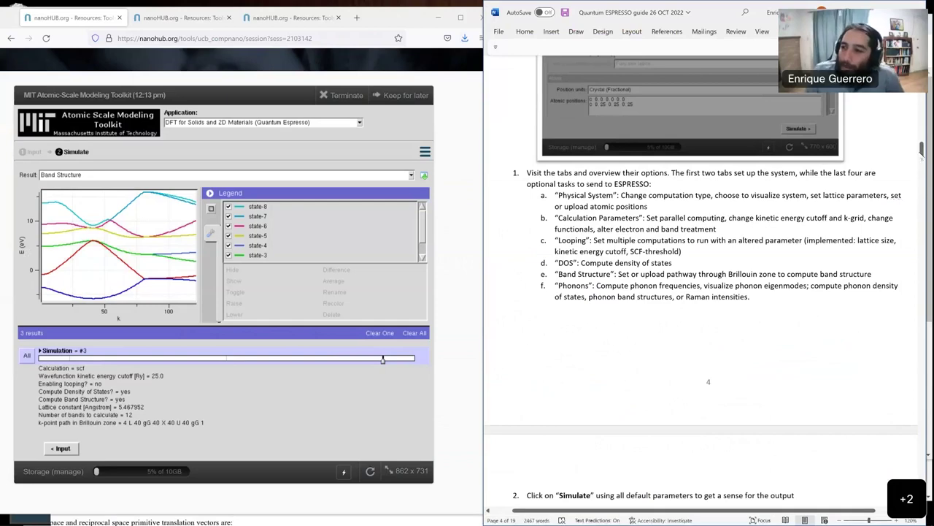
Scroll the Word guide up to the title page, then down to page 4's 'Click on Simulate' step
scroll(708, 292, "up", 20)
scroll(708, 292, "up", 3)
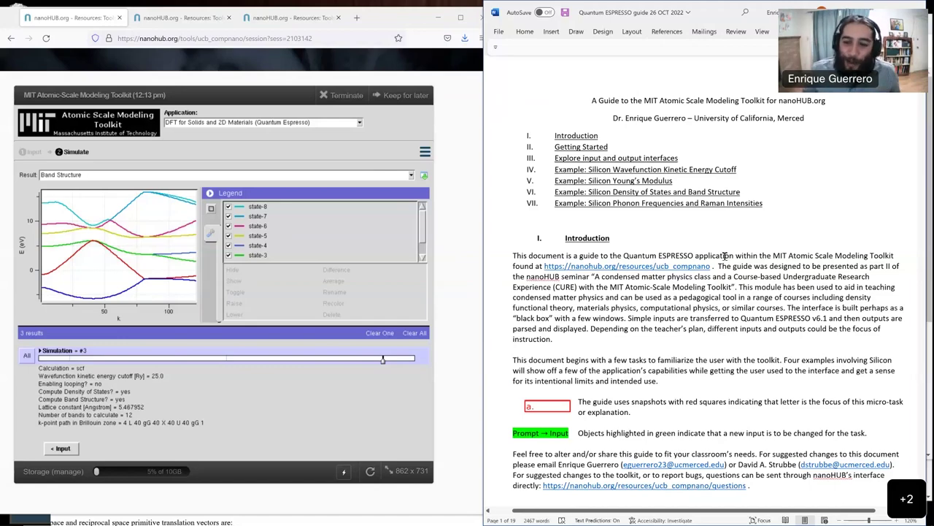
scroll(725, 255, "down", 3)
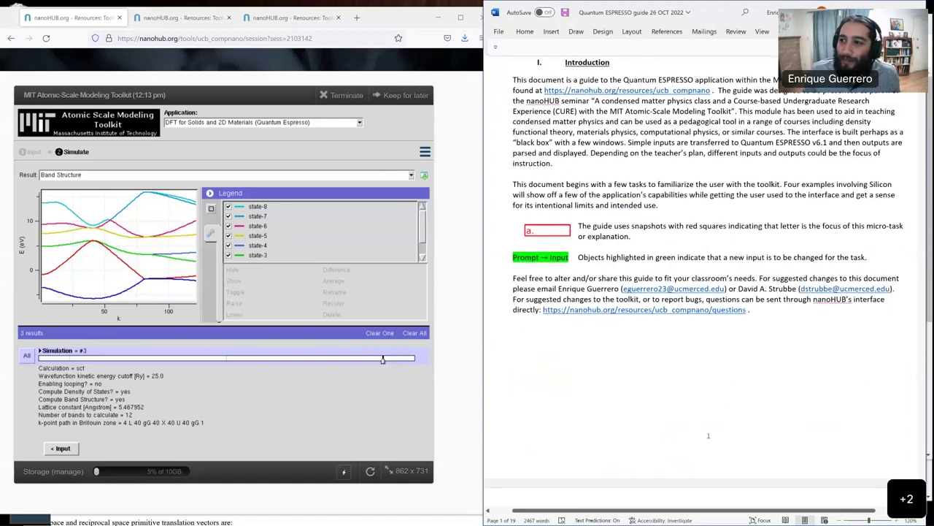
scroll(922, 97, "down", 6)
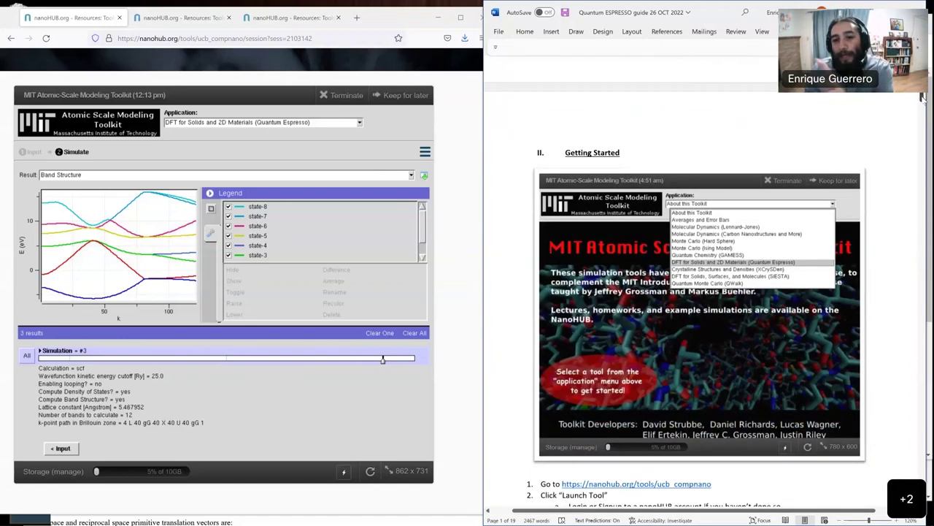
scroll(922, 97, "down", 4)
scroll(922, 102, "down", 12)
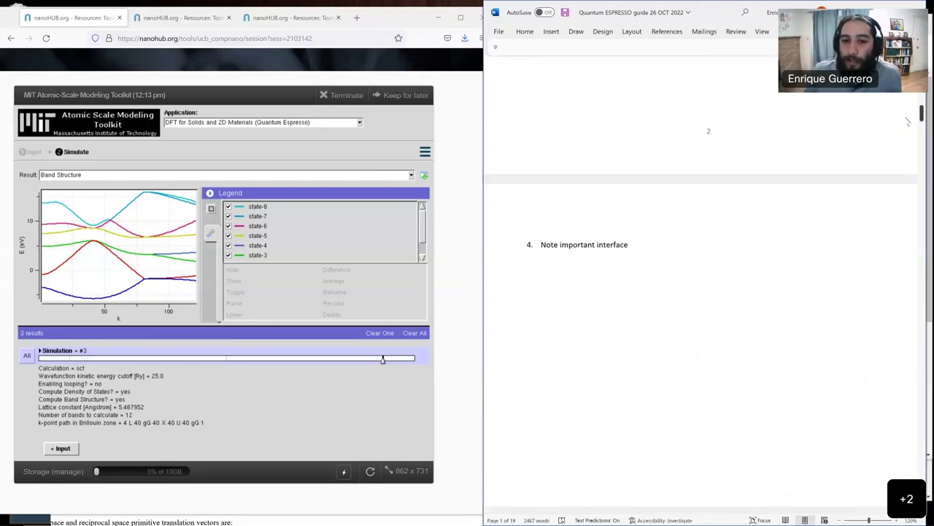
scroll(878, 156, "down", 8)
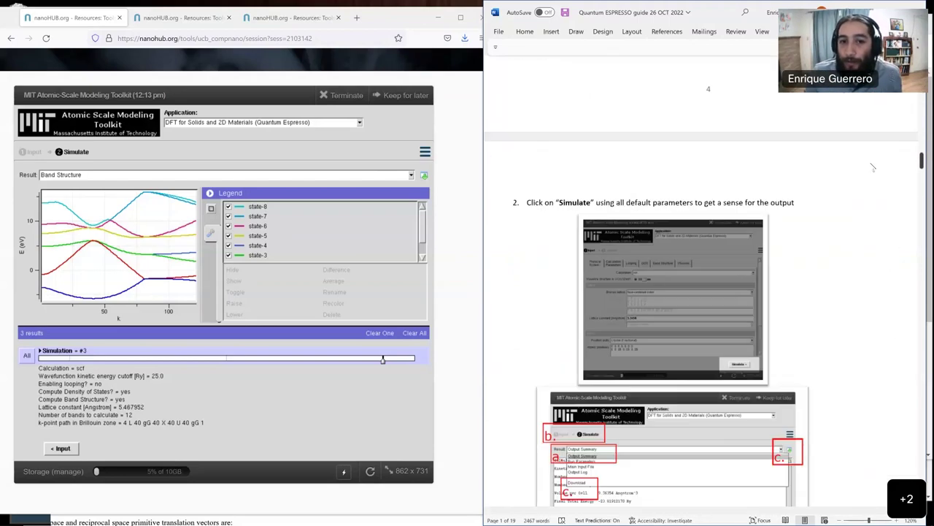
In a new browser window on the right, search Google for 'quantum espresso tutorial gallium nitride'
left_click(376, 20)
key("ctrl+n")
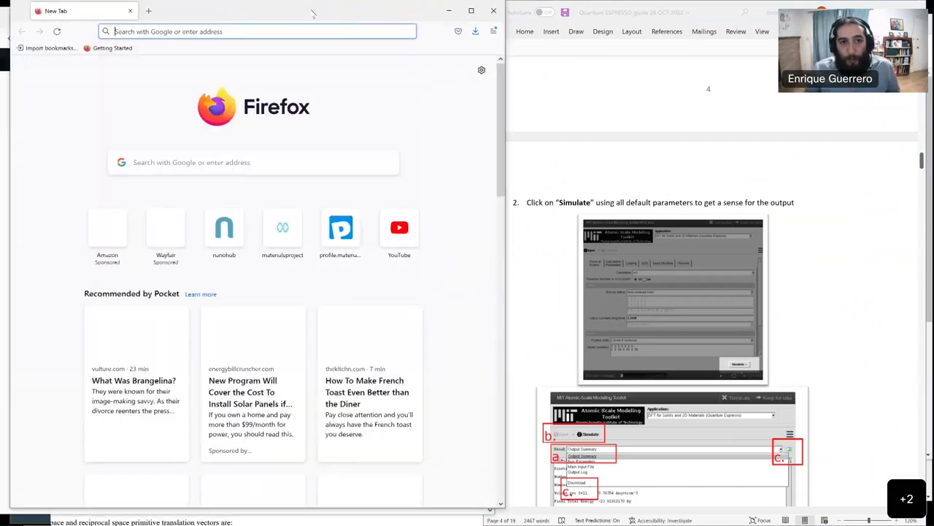
left_click_drag(312, 13, 756, 40)
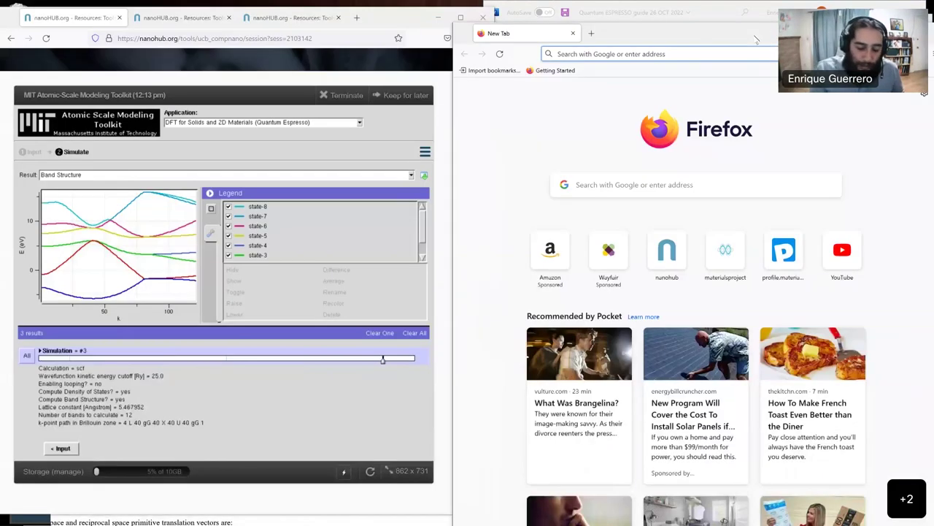
type("quant")
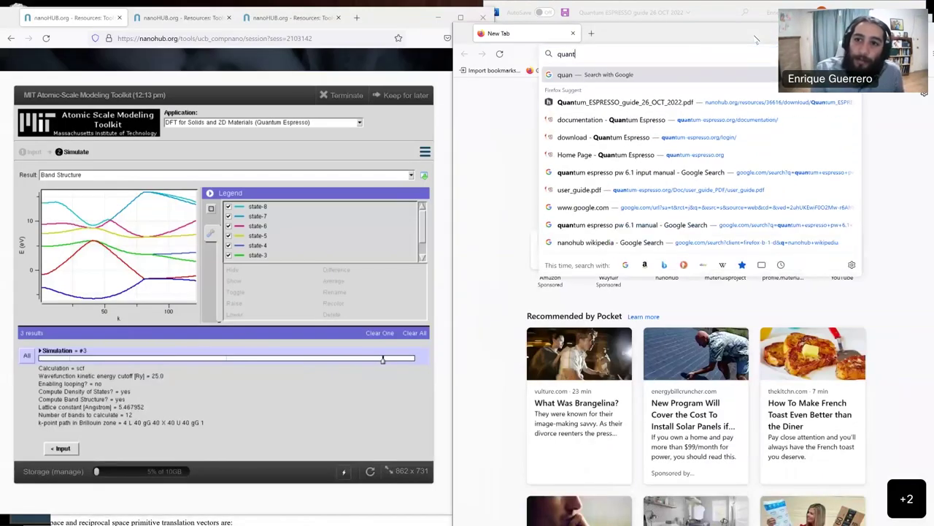
type("um espresso tutora")
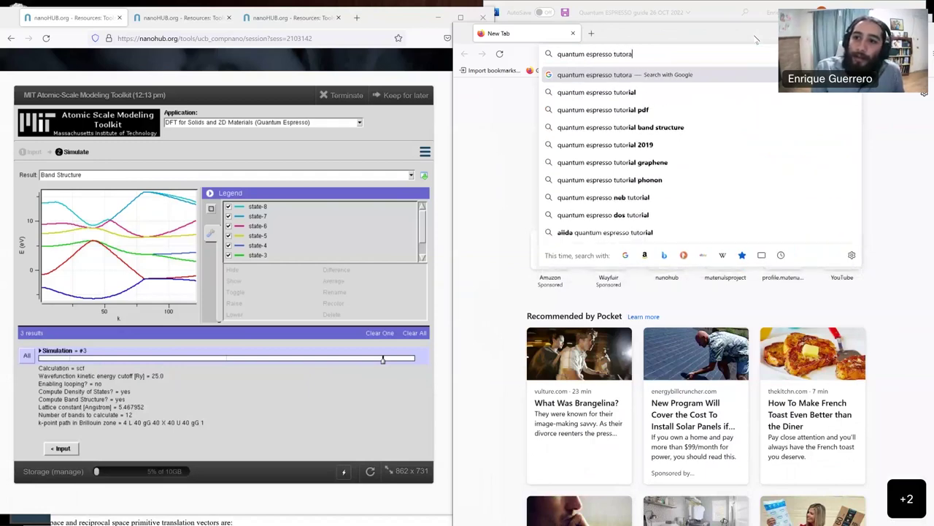
key("BackSpace")
type("ial")
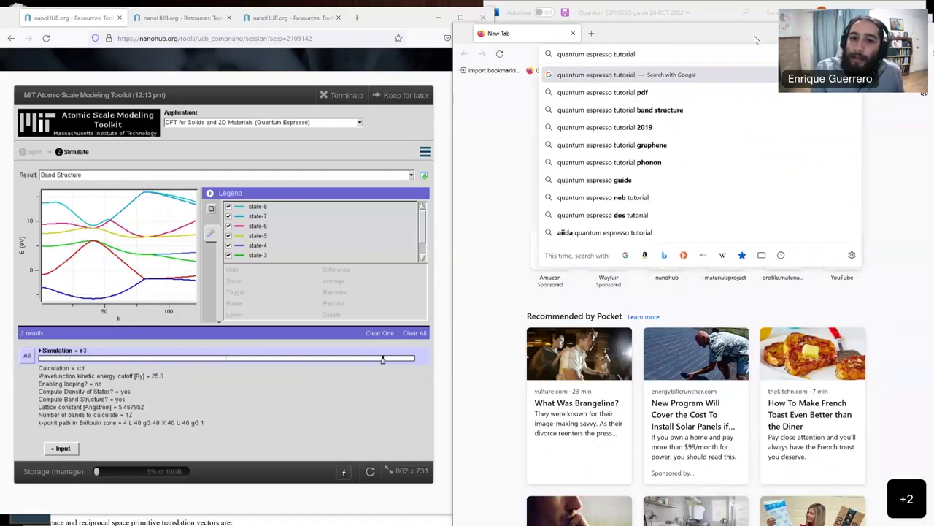
type(" gaa")
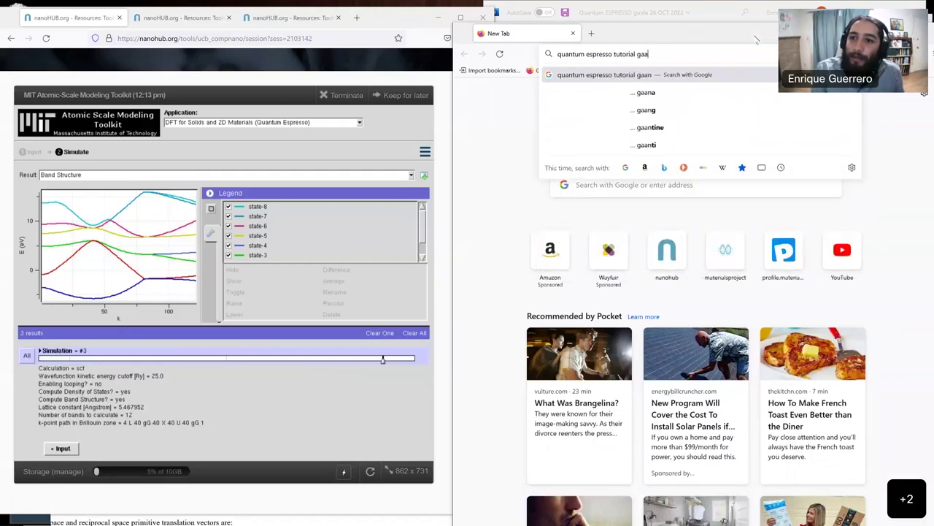
key("BackSpace")
key("BackSpace")
key("BackSpace")
key("BackSpace")
type("ga n")
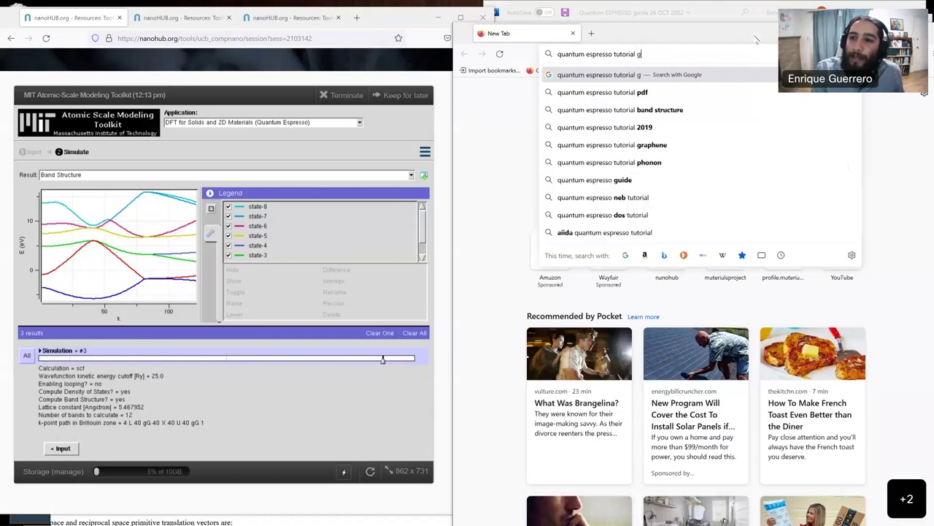
key("BackSpace")
key("BackSpace")
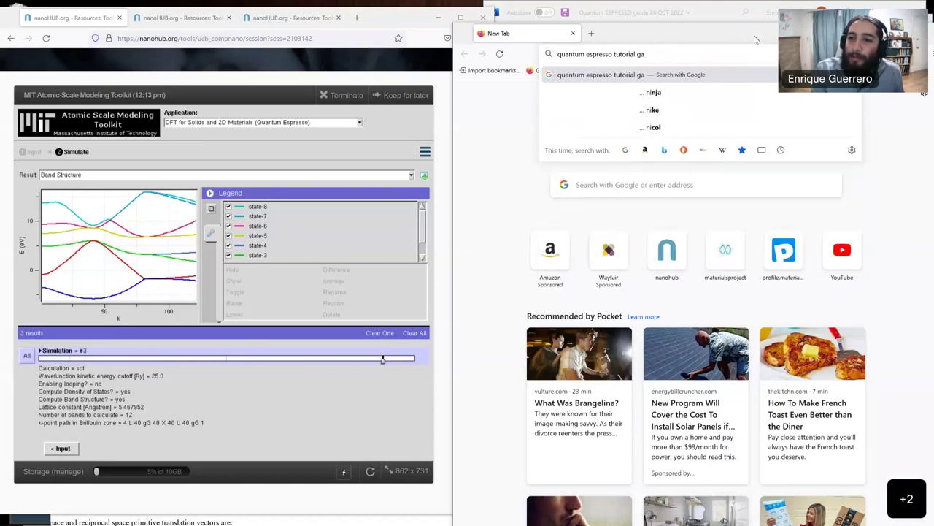
type("llium nitride")
key("Return")
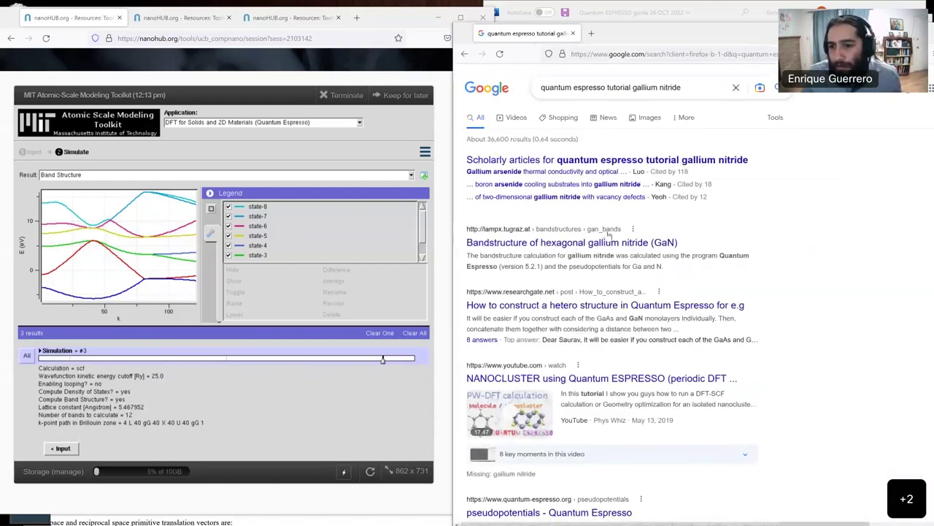
Open the hexagonal GaN bandstructure result, then re-search for just 'quantum espresso tutorial'
left_click(526, 243)
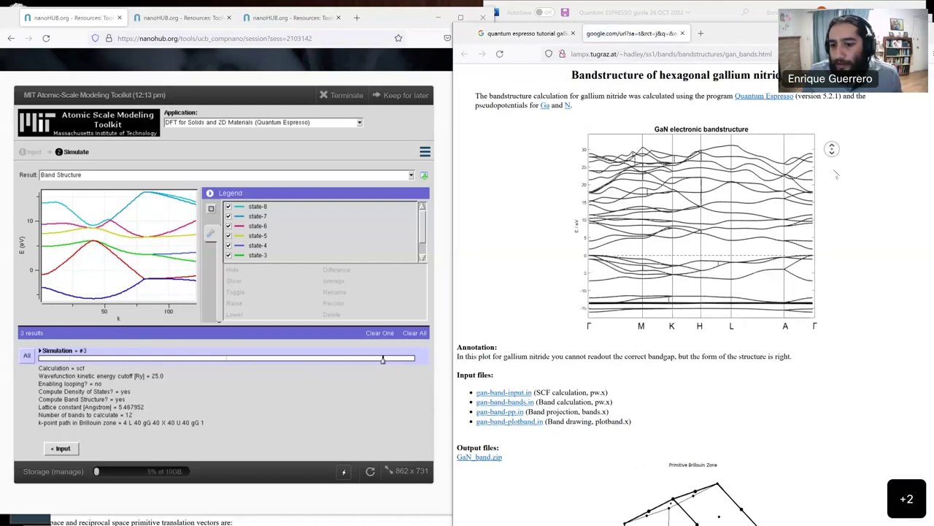
scroll(836, 150, "down", 1)
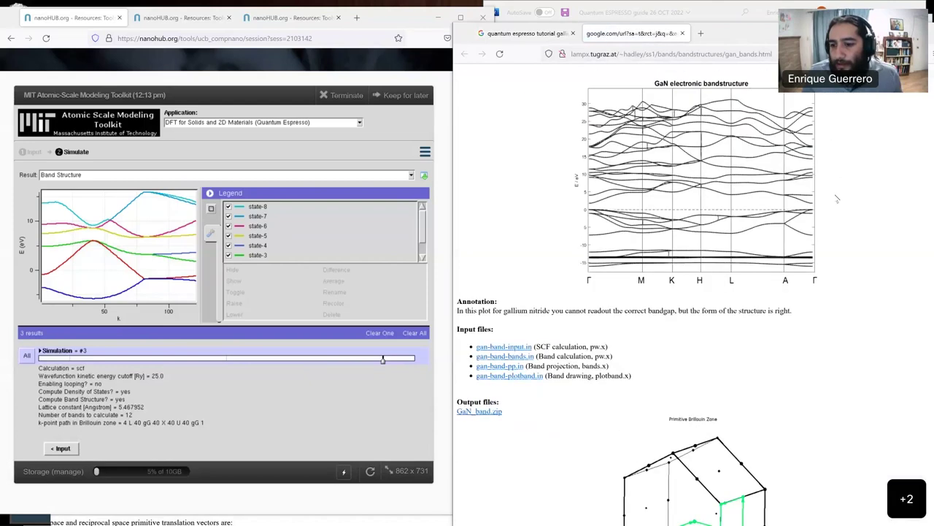
left_click(541, 31)
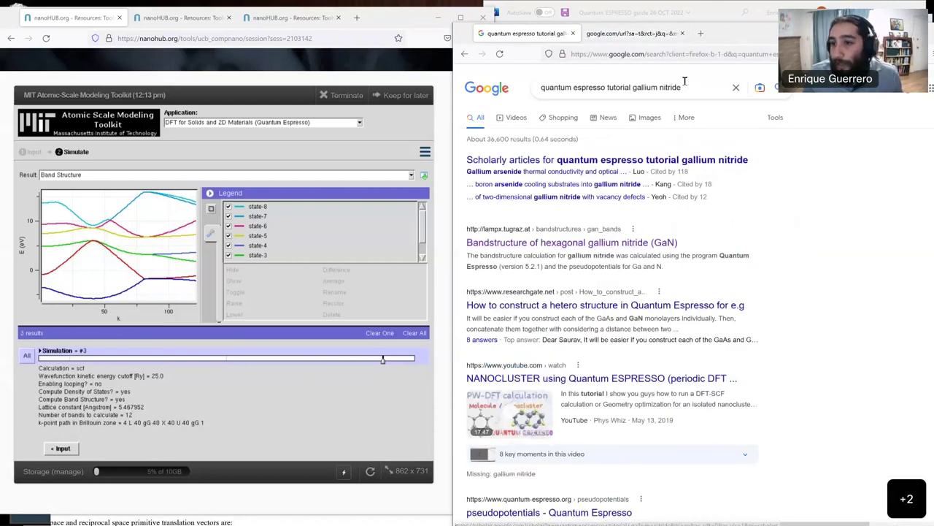
left_click_drag(682, 88, 632, 89)
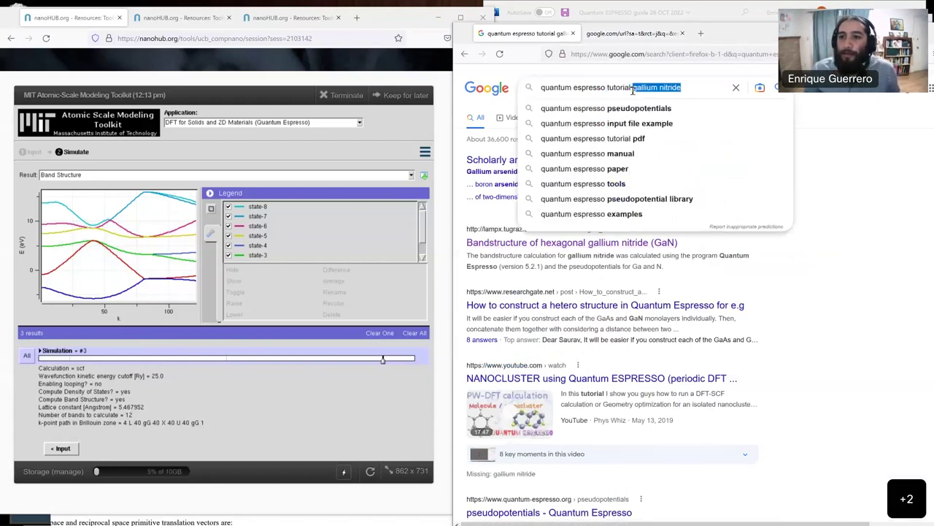
key("BackSpace")
key("Return")
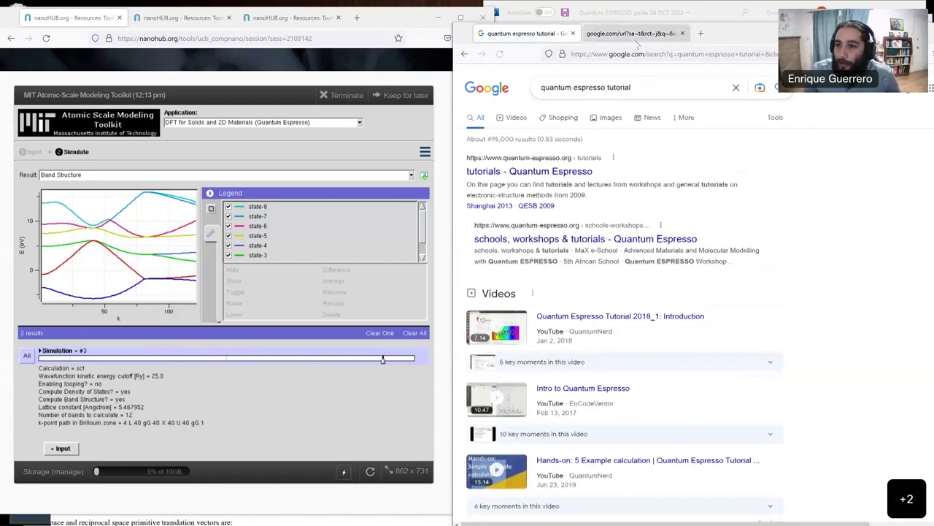
Open the quantum-espresso.org tutorials result in a new tab, then close it while loading
left_click(633, 33)
left_click(525, 33)
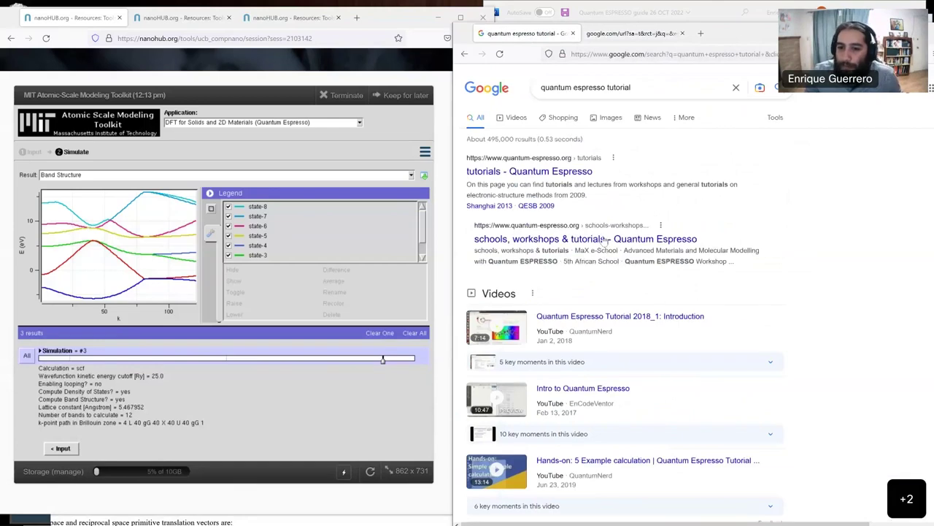
middle_click(577, 173)
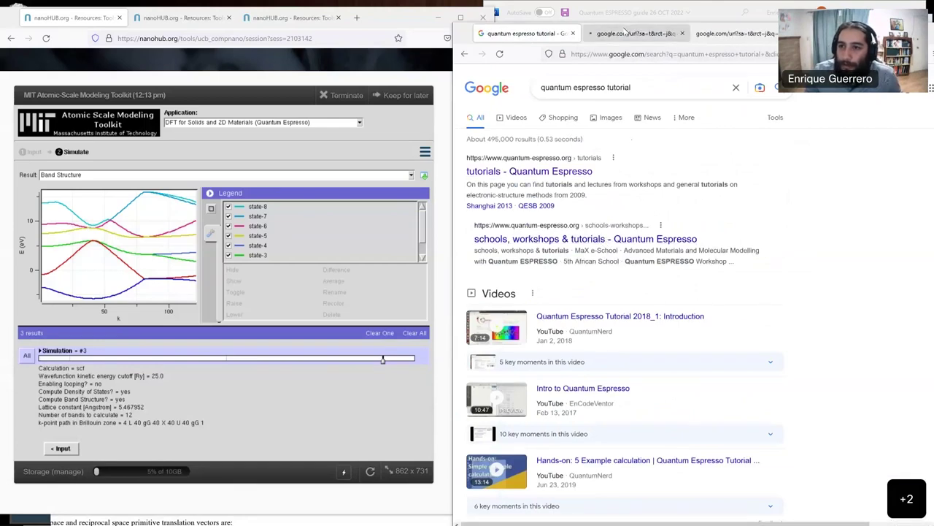
left_click(626, 31)
left_click(681, 33)
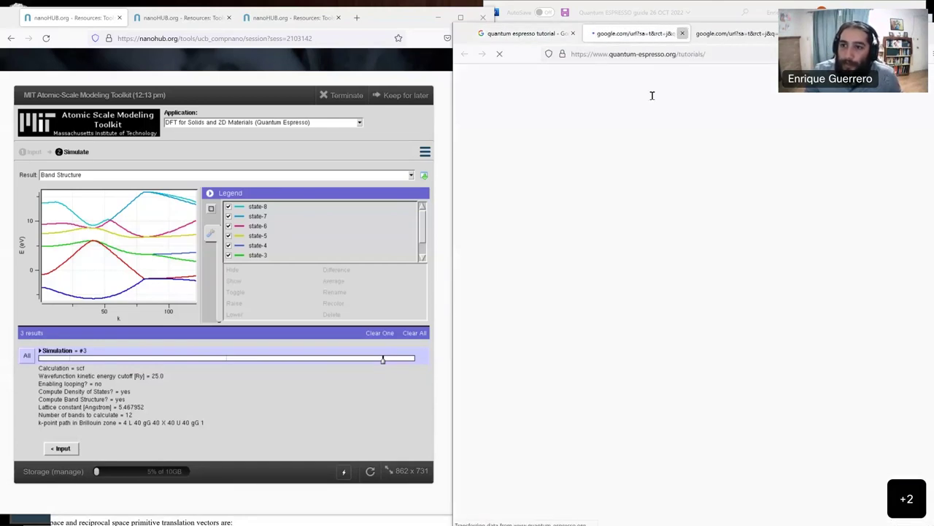
scroll(649, 237, "down", 1)
scroll(649, 237, "down", 1)
Open and skim the PARADIM Quantum Espresso Tutorials page, then start a new blank tab
middle_click(554, 373)
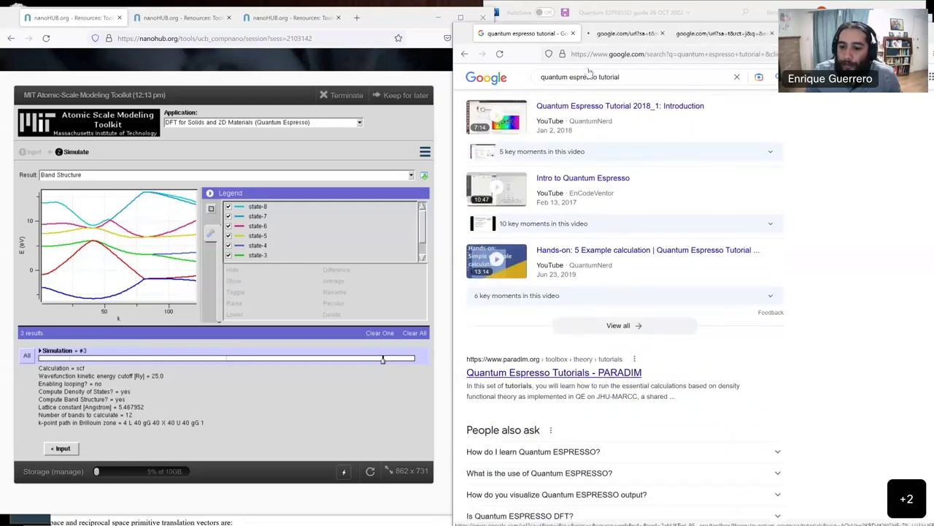
left_click(629, 33)
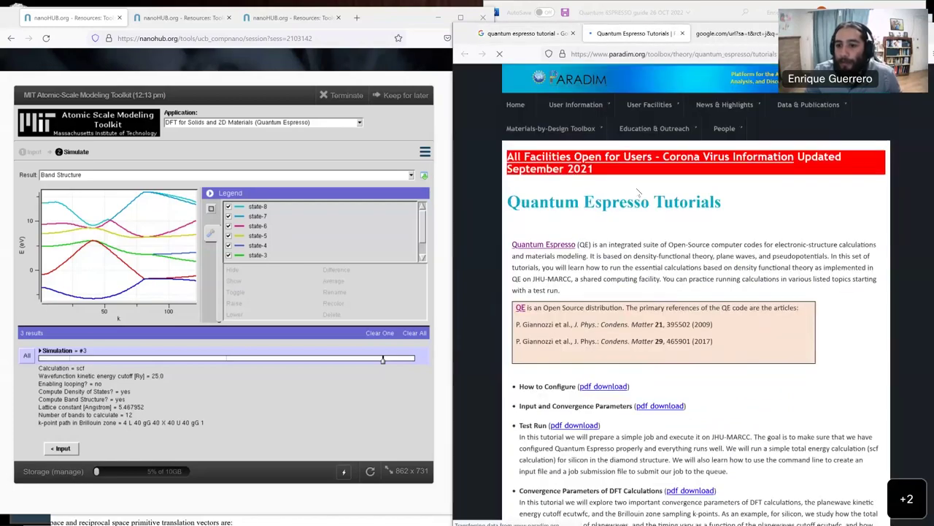
scroll(724, 213, "down", 1)
scroll(724, 212, "down", 7)
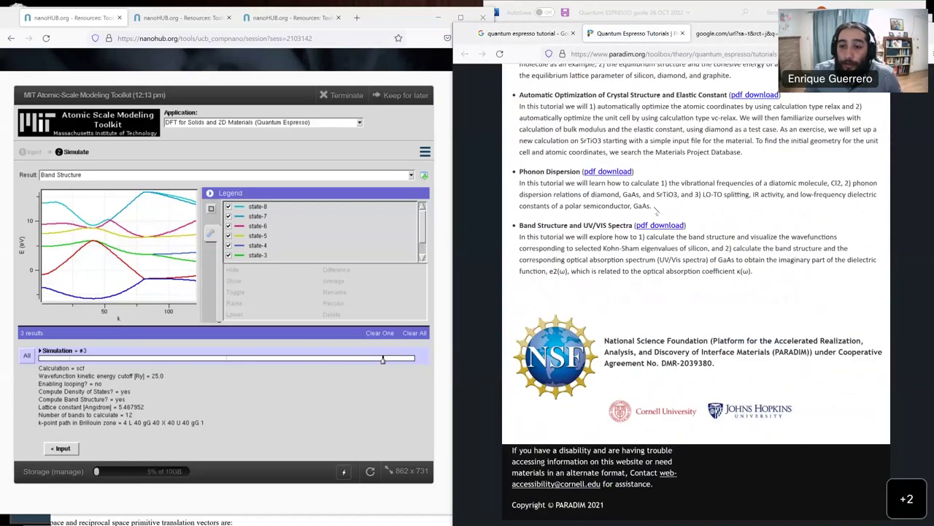
middle_click(765, 281)
scroll(765, 281, "up", 15)
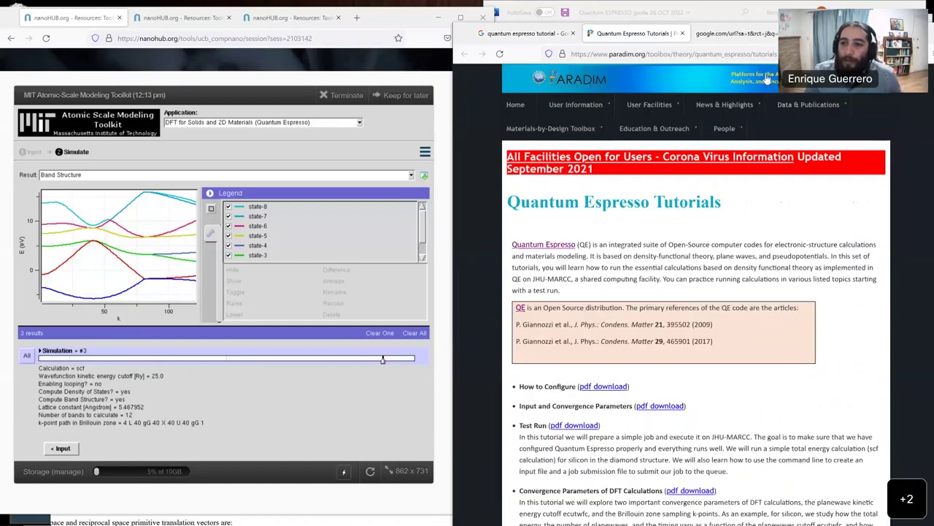
key("ctrl+t")
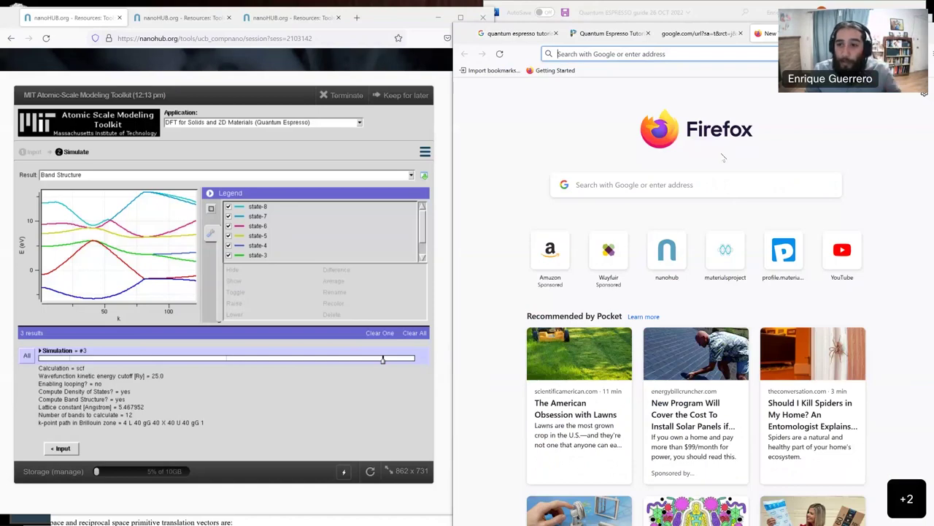
Search Google for 'pw.x input' and open the pw.x Input File Description page
type("pw")
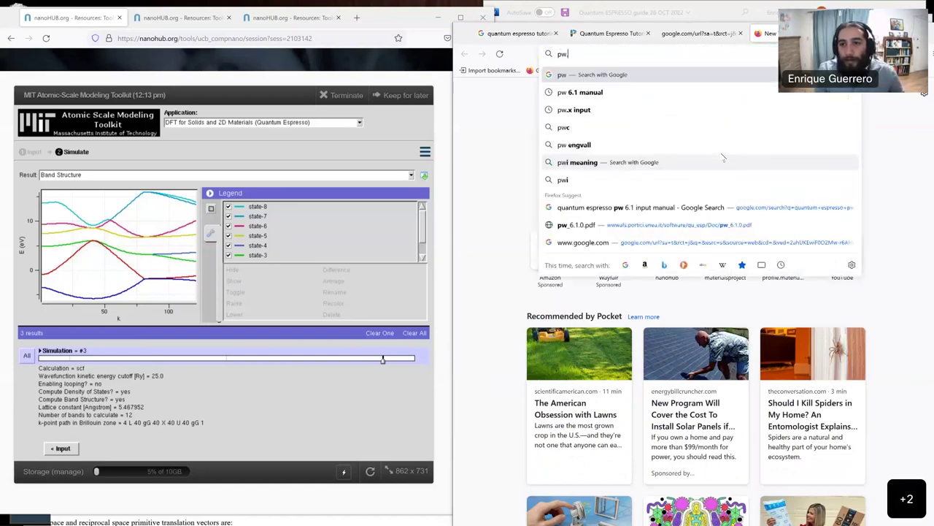
type(".x input")
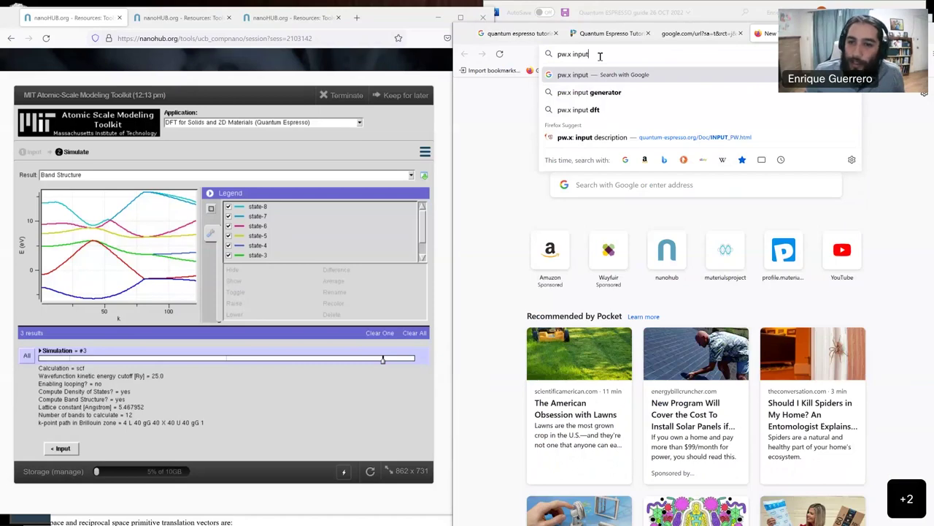
key("Return")
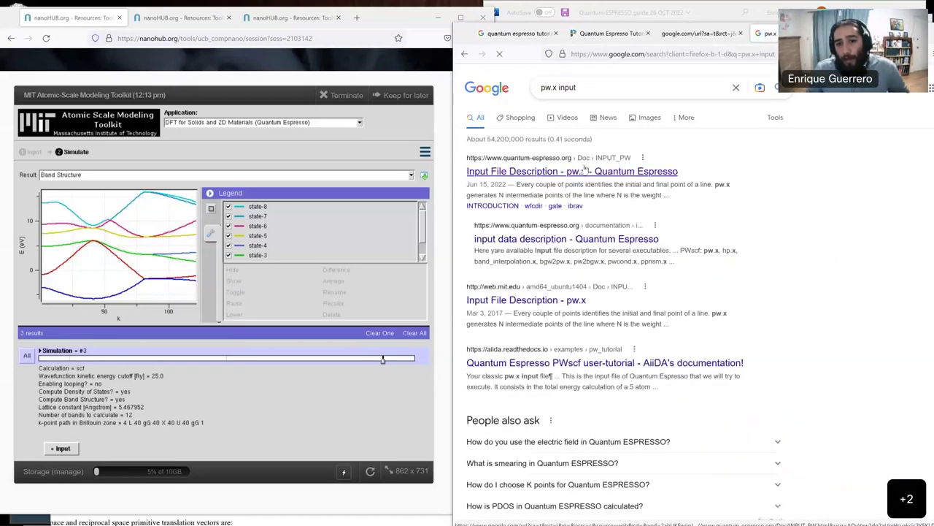
left_click(583, 174)
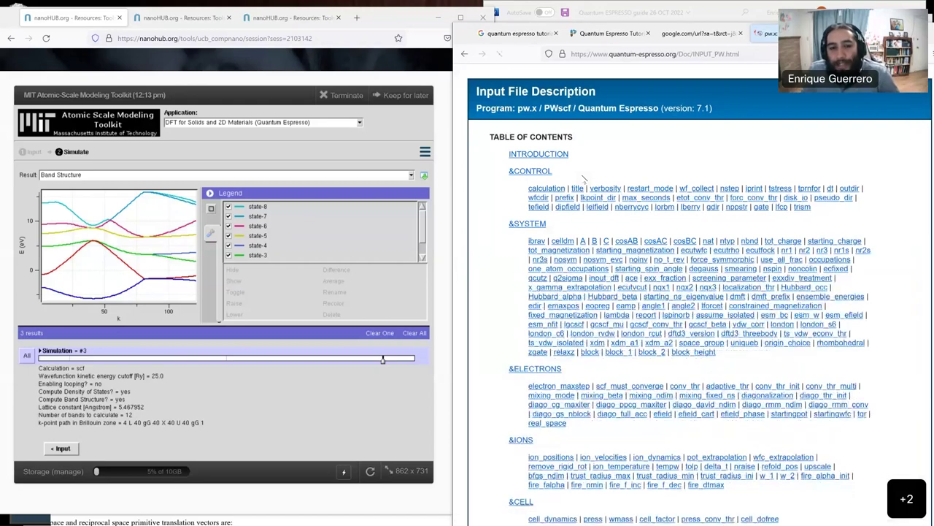
left_click(22, 211)
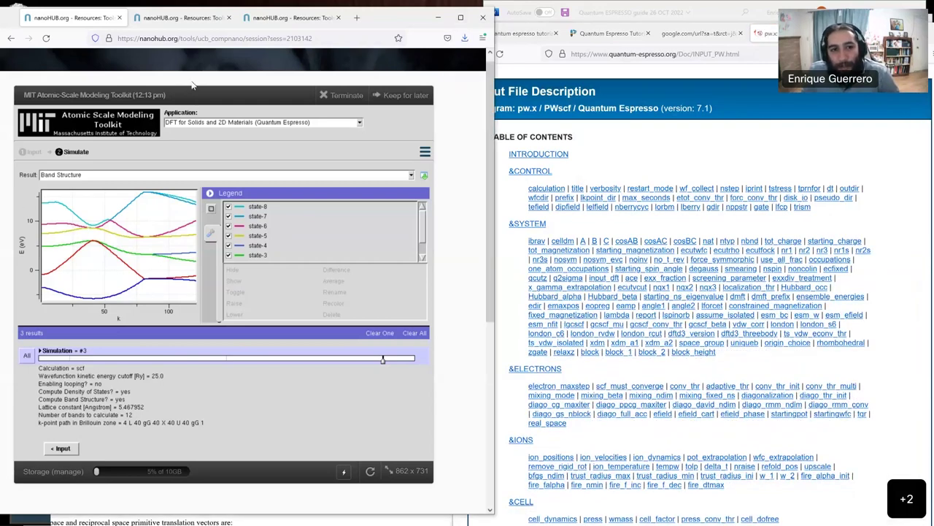
Preview the run's Output Summary and Run Parameters from the Result dropdown
left_click(117, 175)
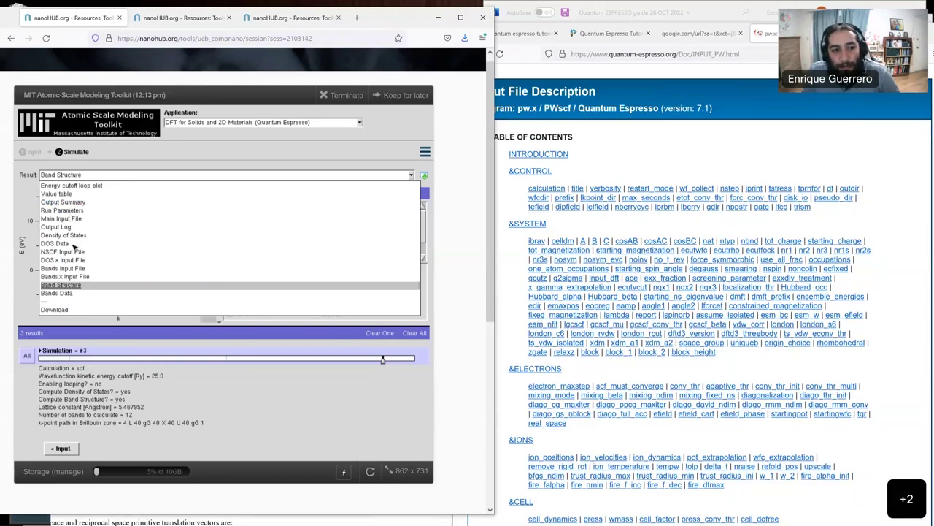
left_click(76, 205)
left_click(83, 177)
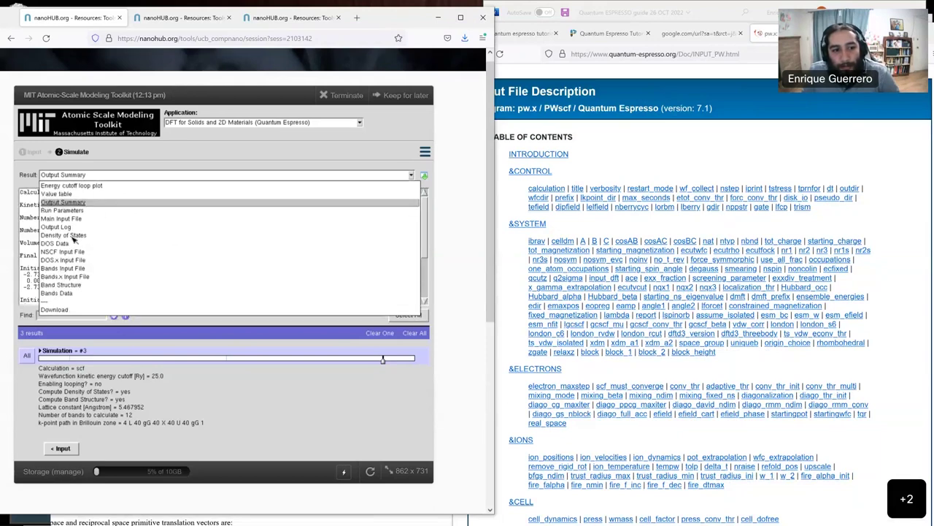
left_click(77, 210)
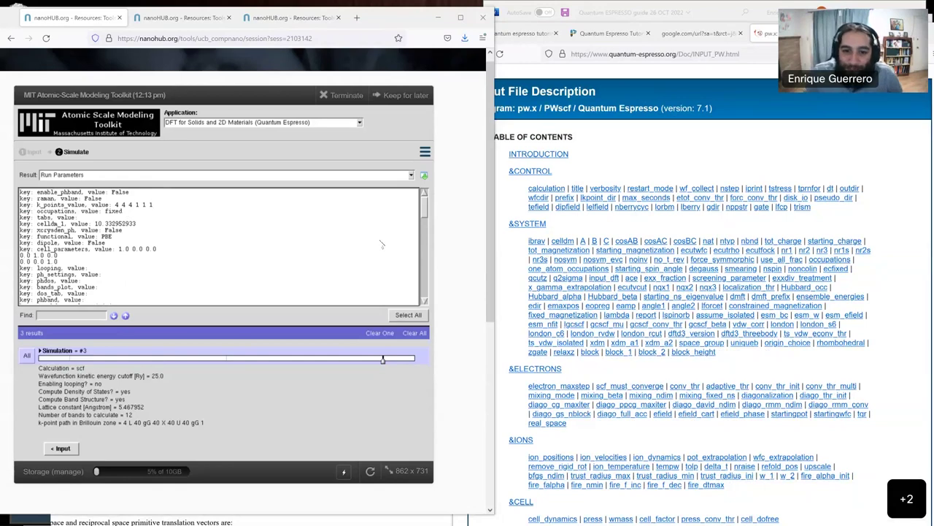
Show the Main Input File (conv_thr 1.0D-8, K_POINTS 4 4 4 1 1 1) and scroll through it
left_click(191, 176)
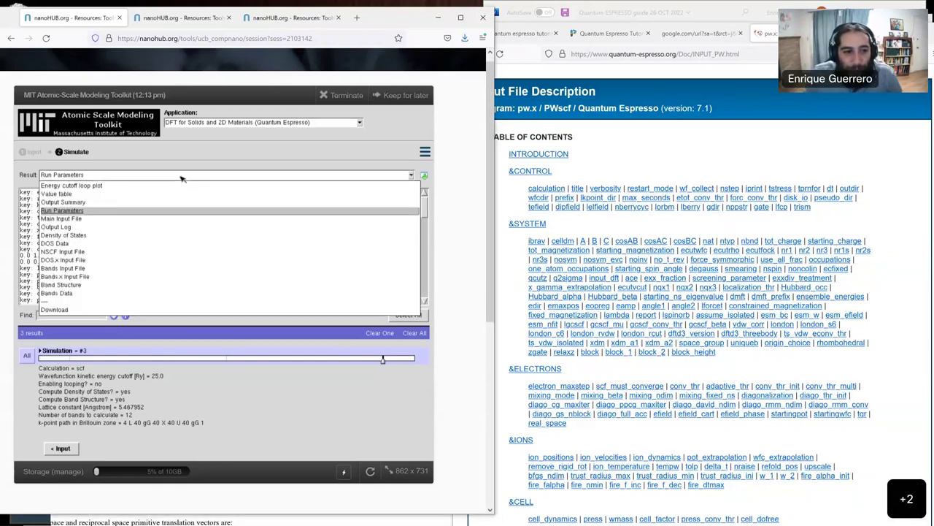
left_click(67, 219)
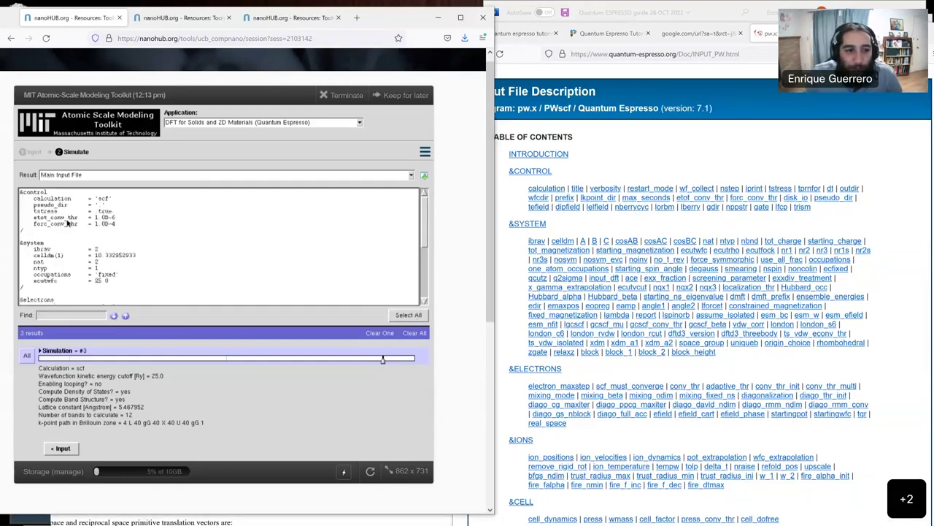
scroll(104, 208, "down", 3)
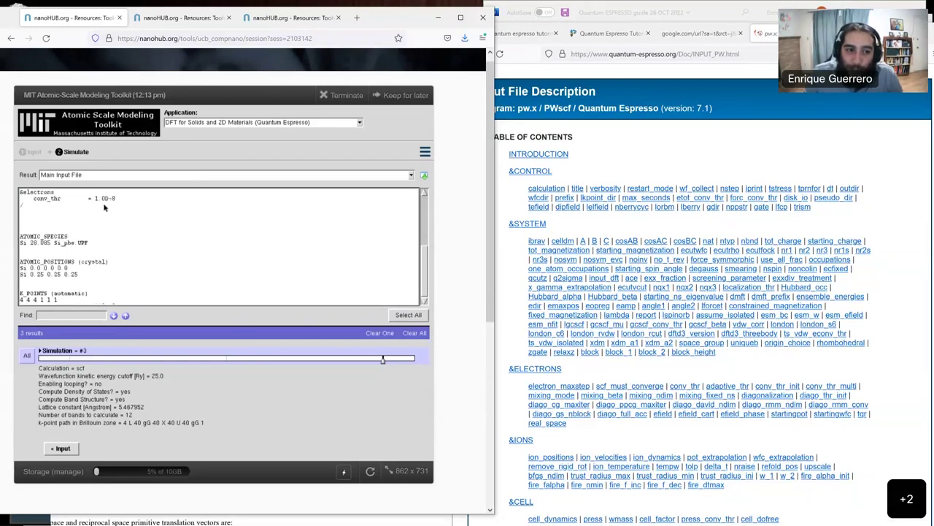
scroll(106, 210, "down", 2)
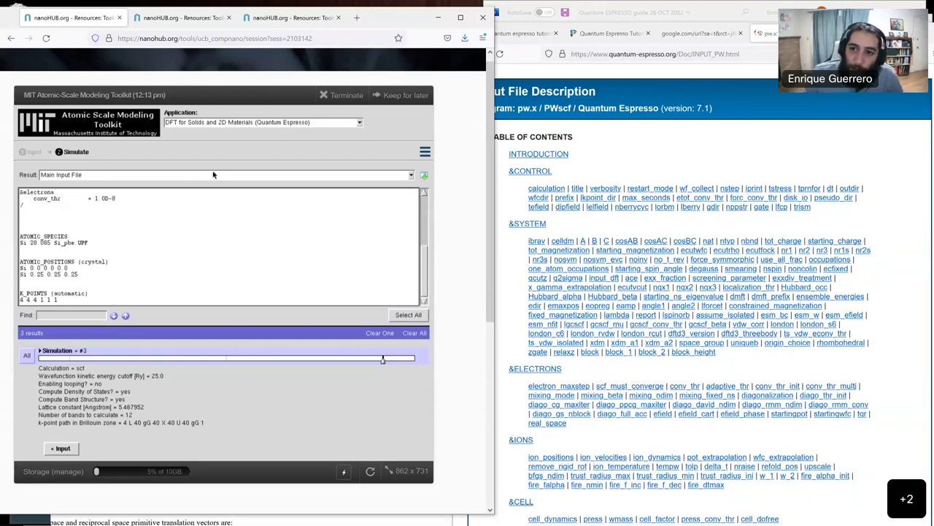
left_click(605, 137)
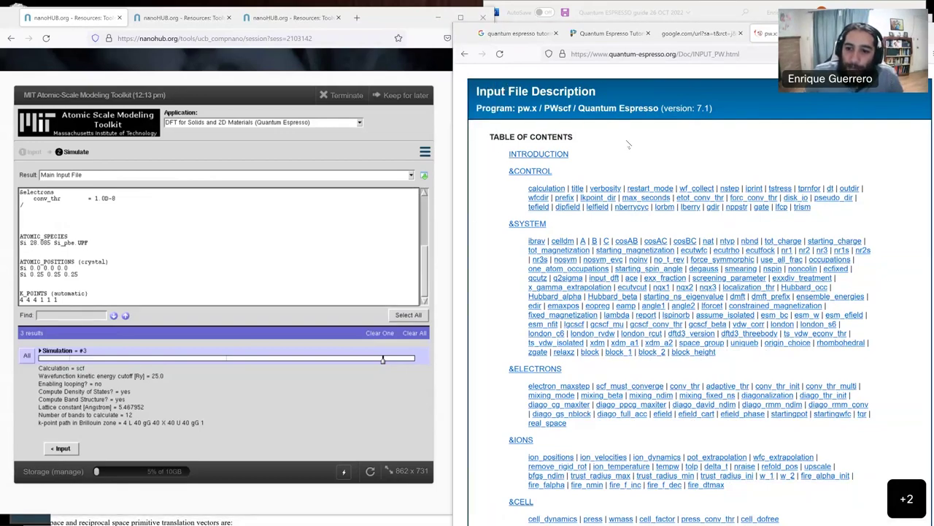
scroll(840, 137, "down", 4)
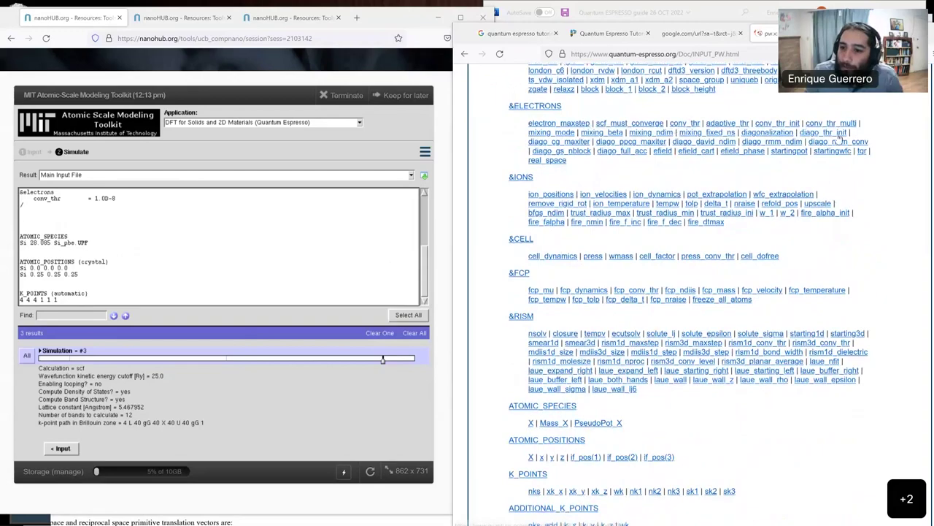
Find 'nat' on the pw.x documentation page and jump to its parameter description
scroll(841, 139, "down", 8)
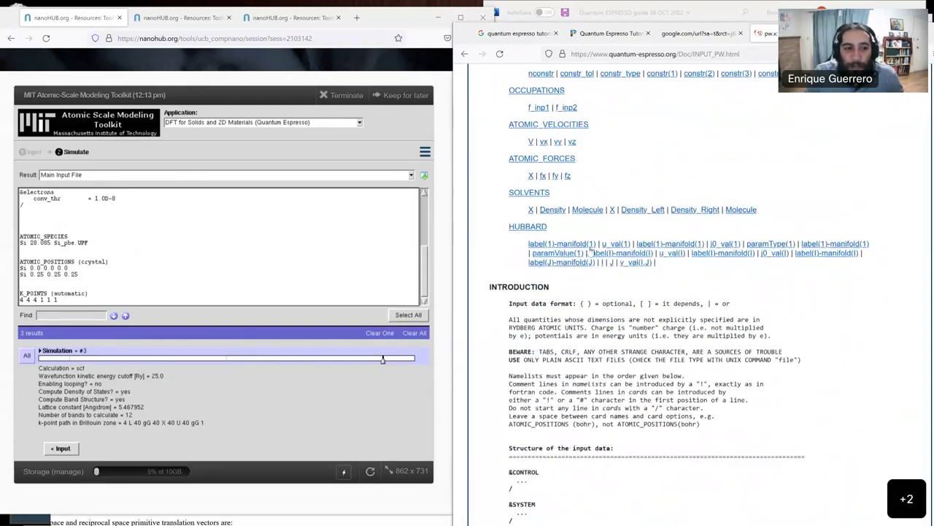
scroll(219, 241, "up", 10)
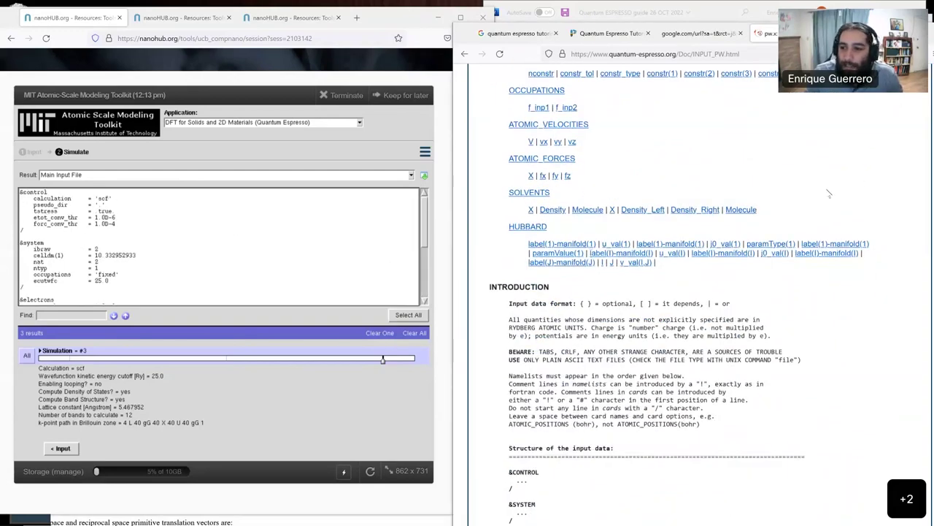
key("ctrl+f")
type("nat")
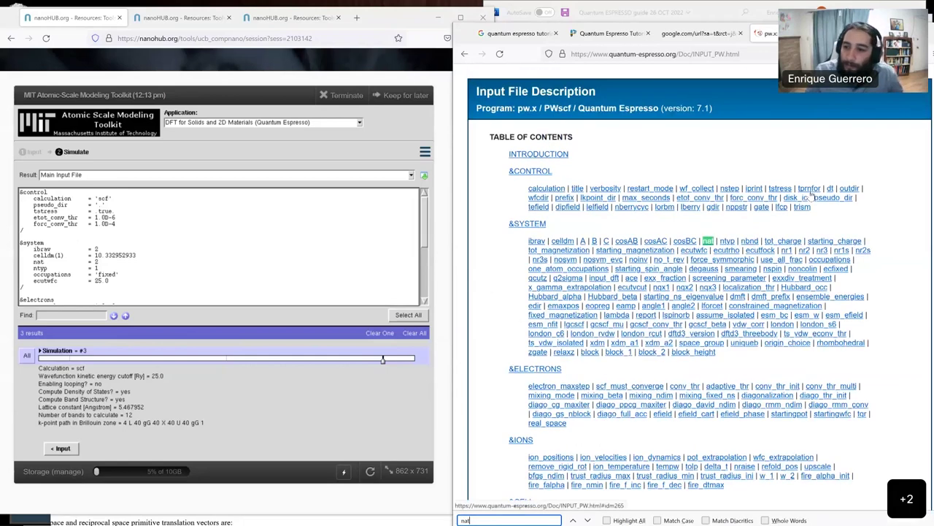
left_click(708, 240)
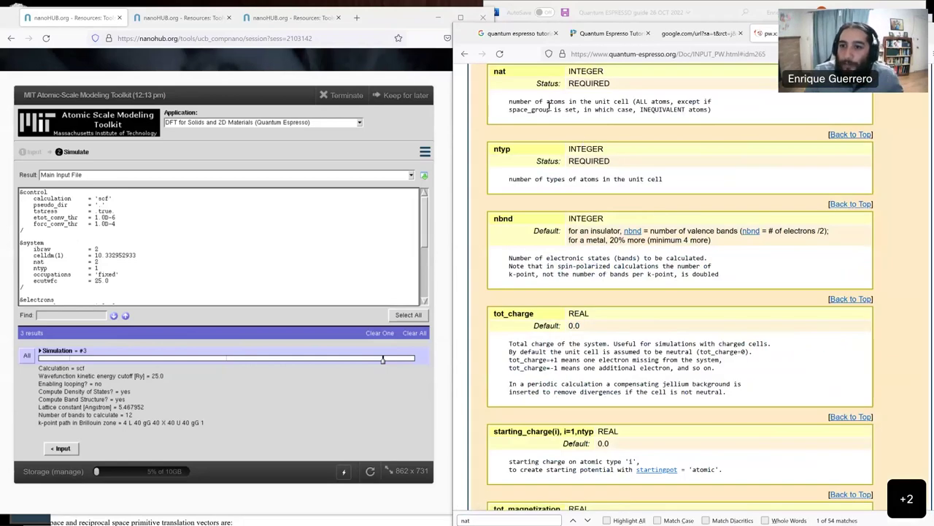
scroll(549, 106, "up", 1)
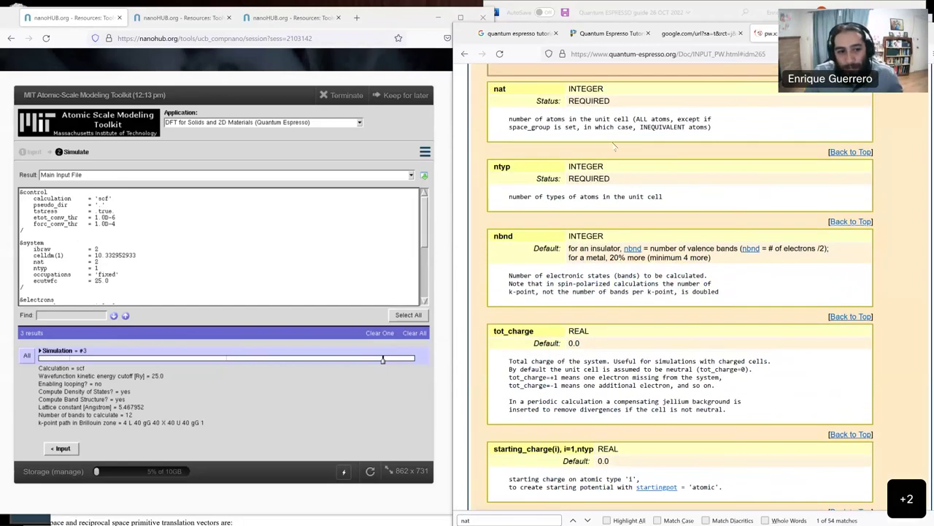
Scroll through the toolkit's Main Input File to compare with the nat entry
left_click(94, 268)
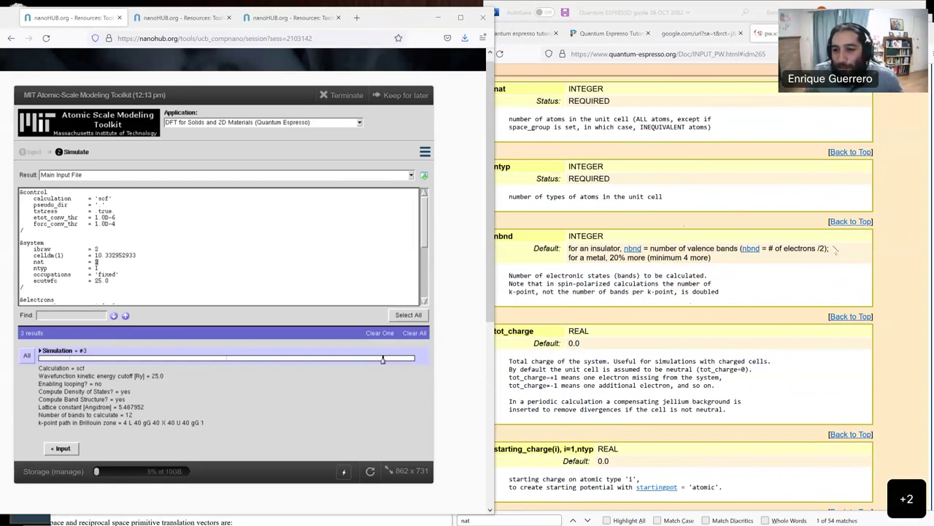
scroll(147, 208, "down", 3)
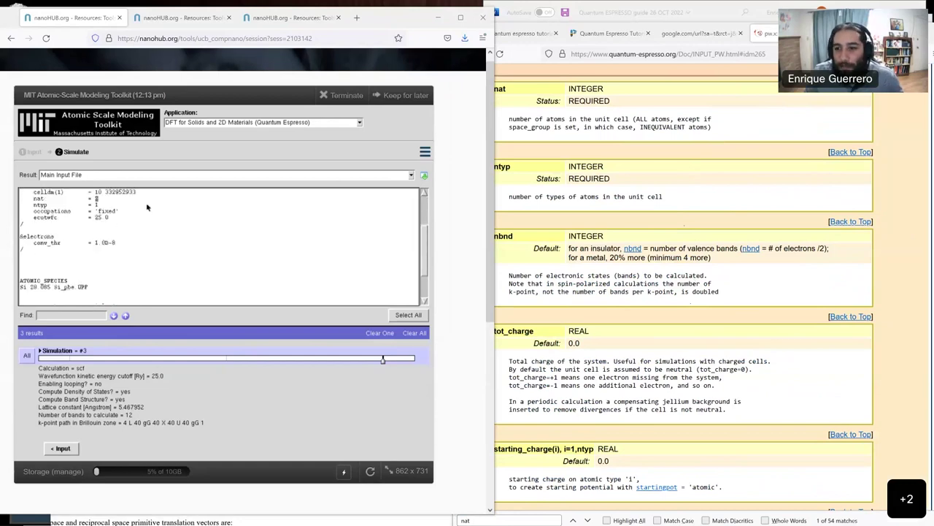
scroll(147, 207, "down", 2)
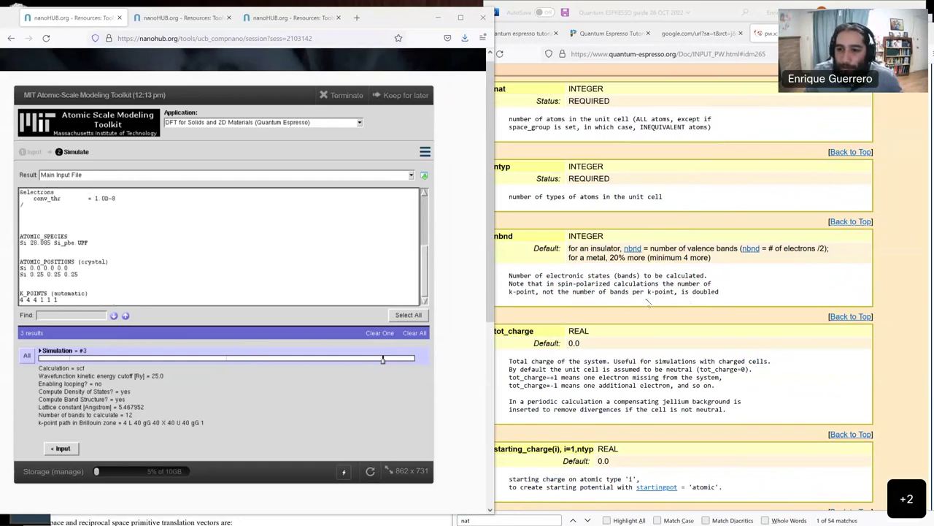
scroll(647, 302, "down", 1)
scroll(360, 333, "down", 1)
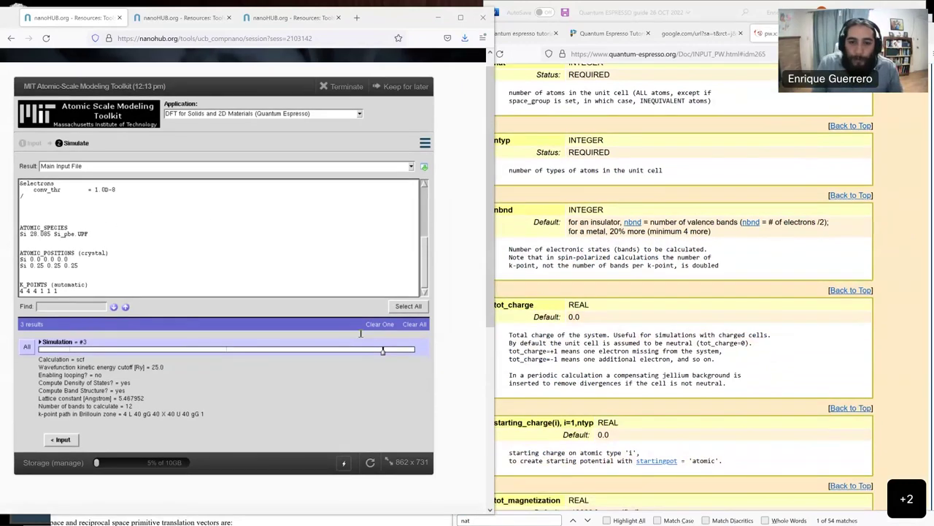